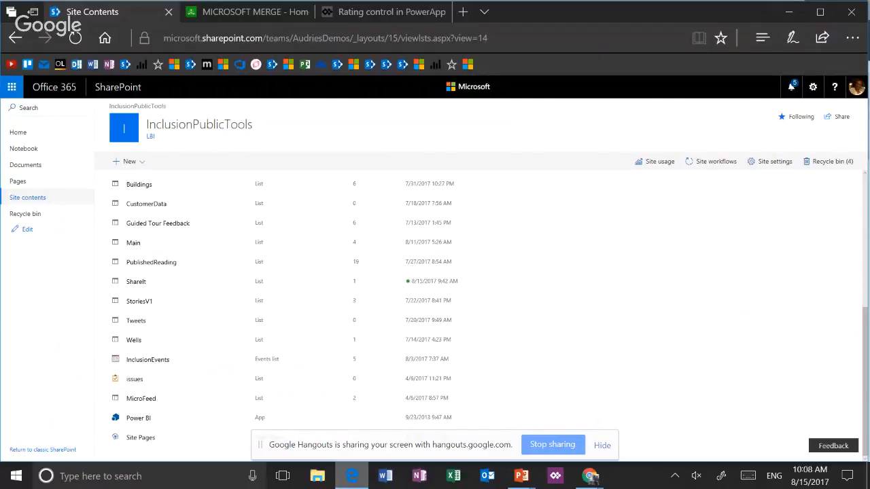
# Switch from SharePoint to PowerApps and create a blank app with the phone layout
pyautogui.click(12, 87)
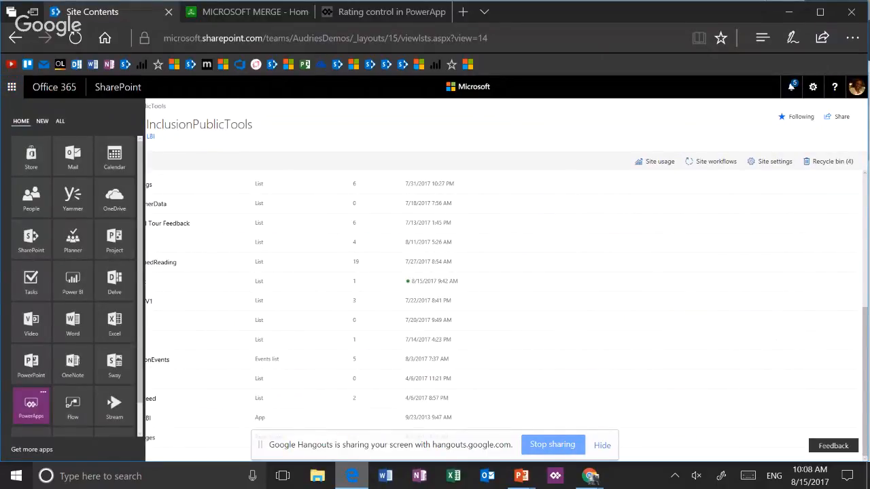
pyautogui.click(31, 407)
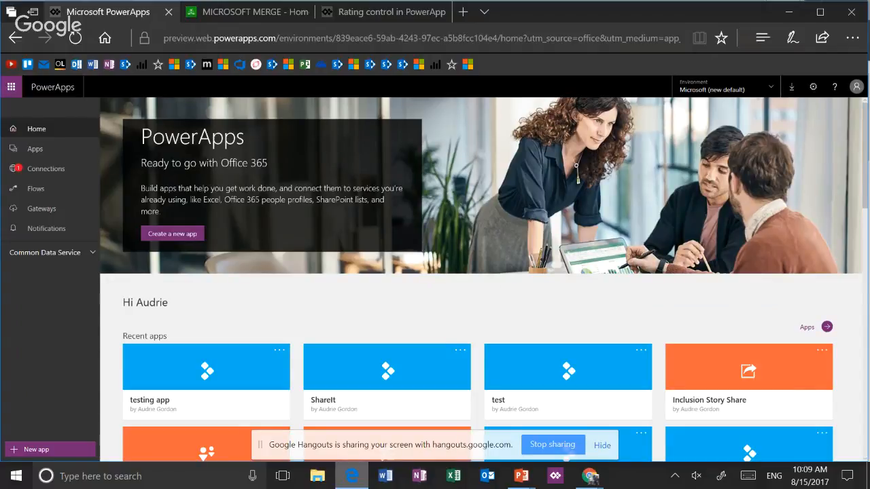
pyautogui.click(36, 149)
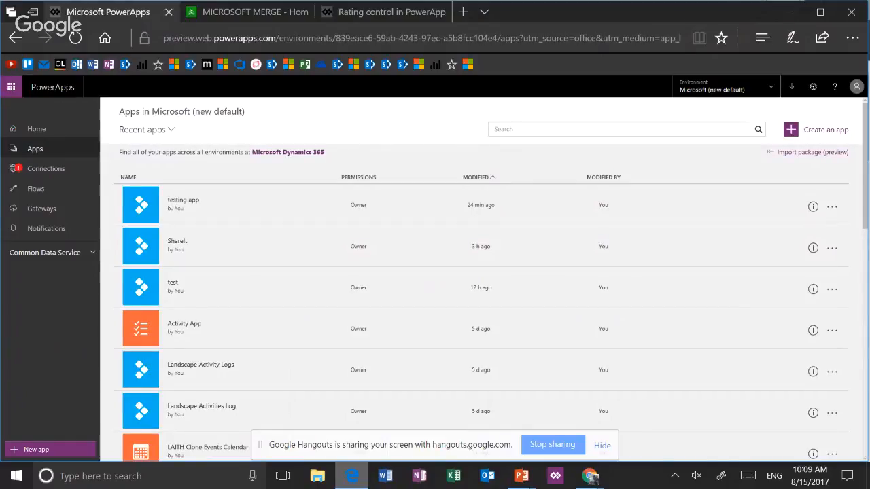
pyautogui.click(825, 130)
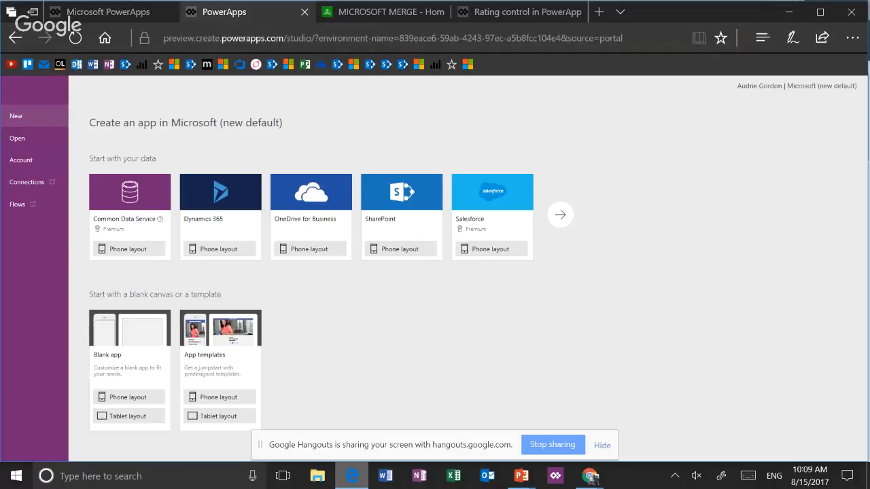
pyautogui.click(148, 397)
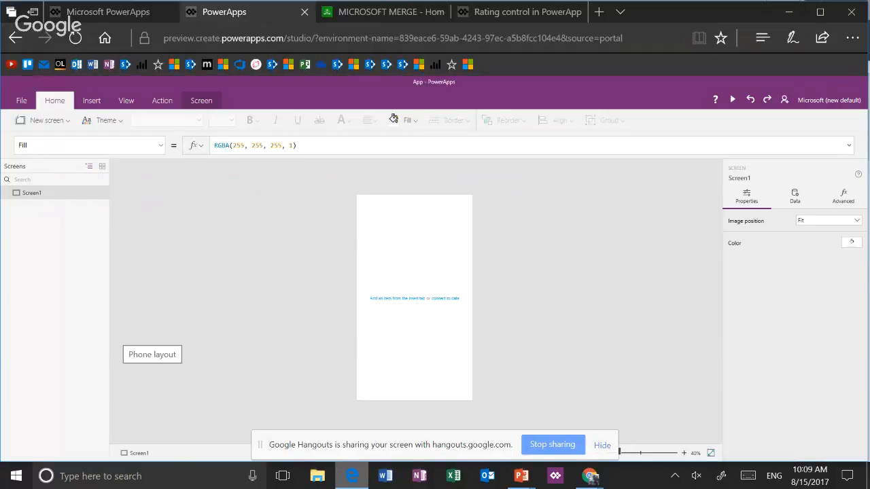
# Insert a button control on the blank screen and enlarge the canvas view to 100%
pyautogui.click(92, 100)
pyautogui.click(237, 121)
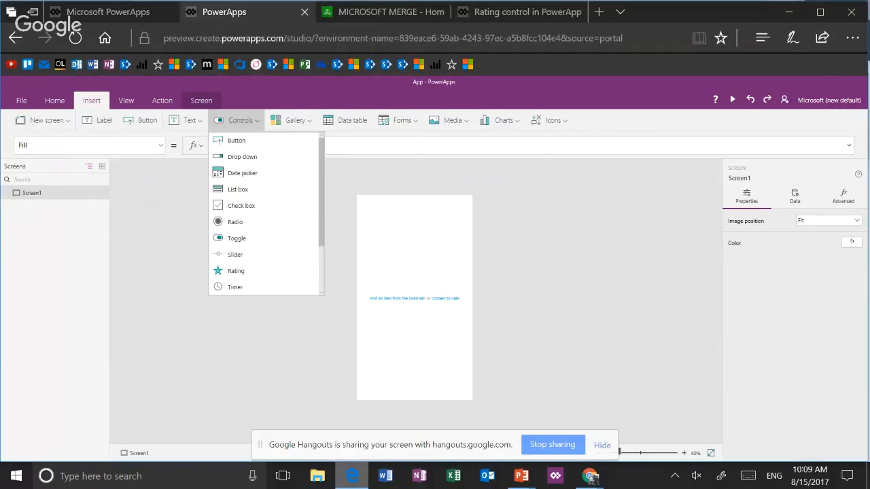
pyautogui.click(237, 140)
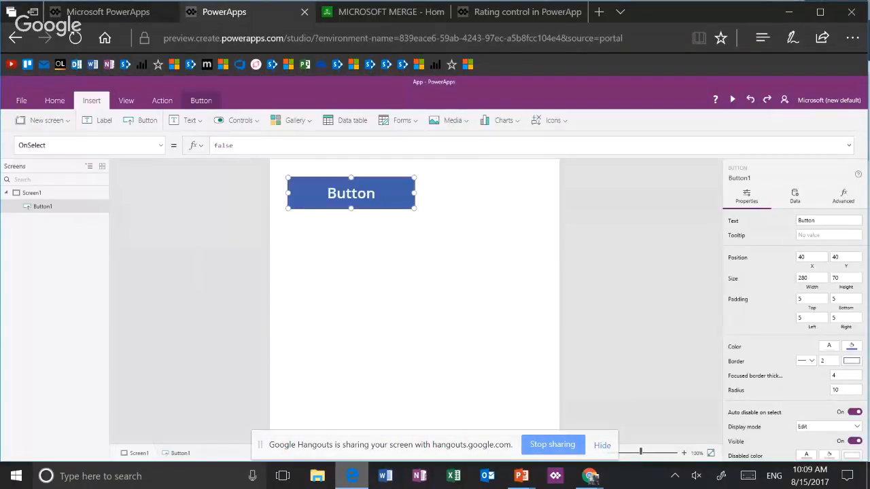
pyautogui.click(640, 453)
pyautogui.click(501, 329)
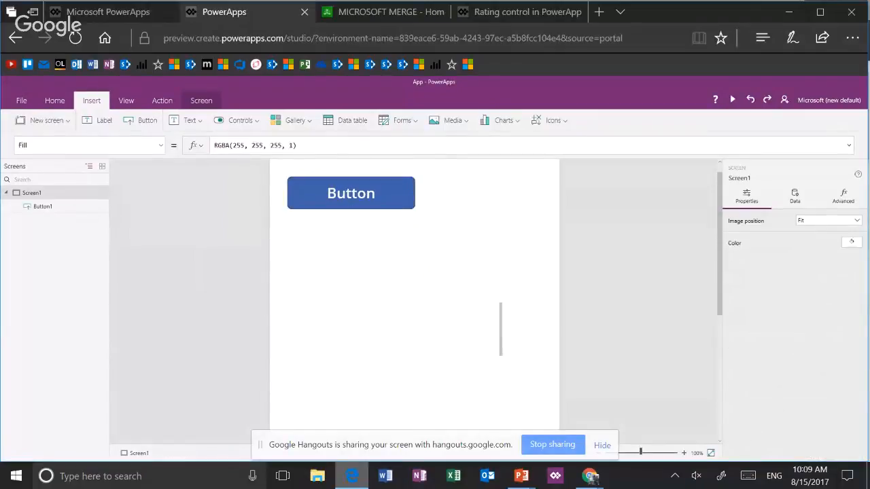
pyautogui.click(351, 193)
pyautogui.click(444, 312)
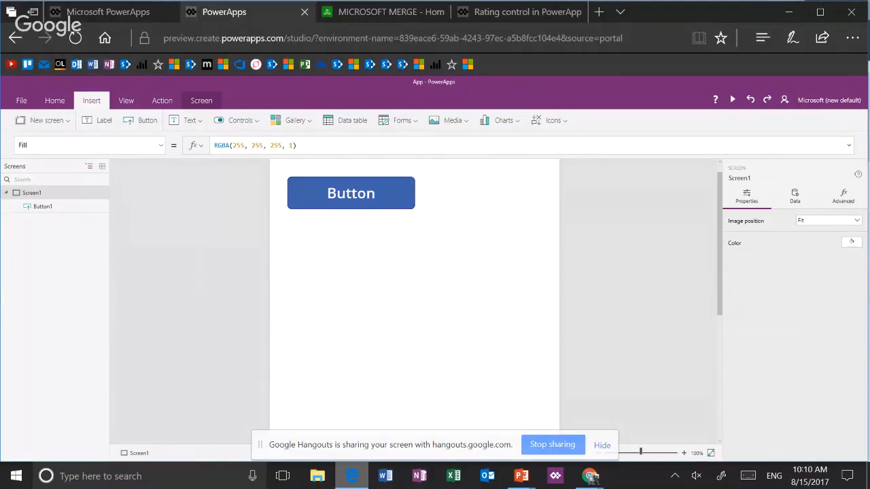
# Show the button's RadiusBottomLeft property in the formula bar
pyautogui.click(351, 194)
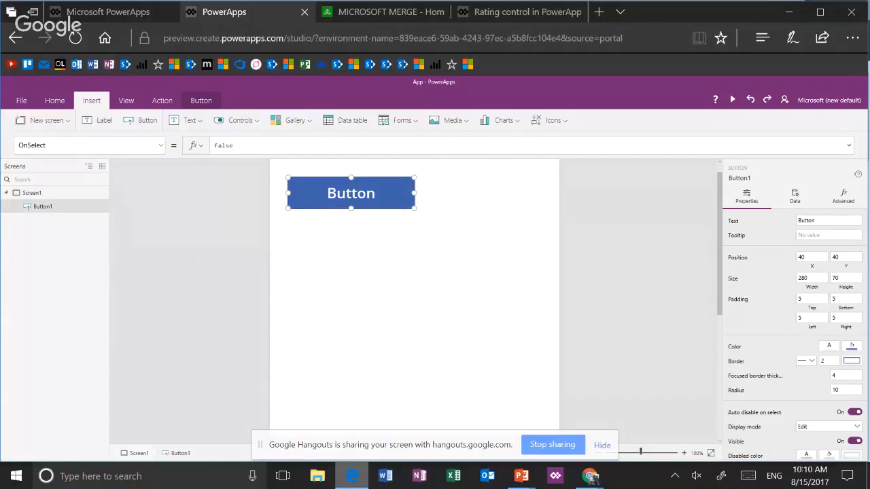
pyautogui.click(160, 145)
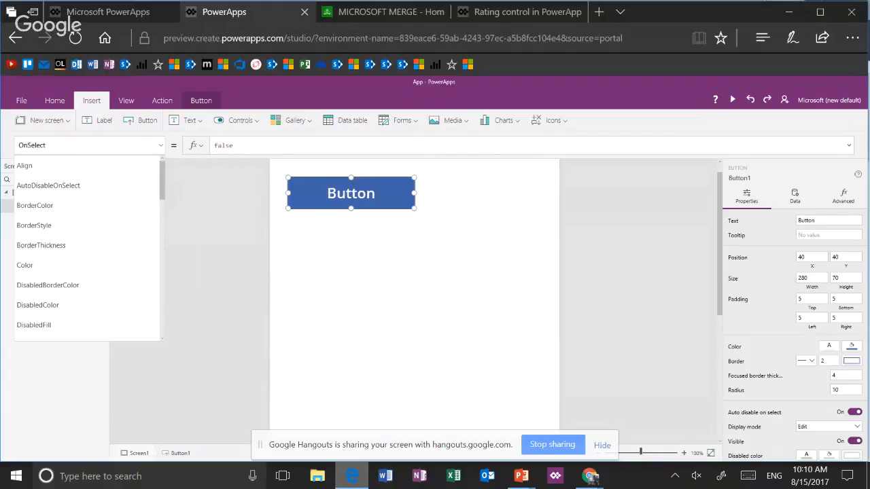
pyautogui.moveTo(163, 189); pyautogui.dragTo(162, 301)
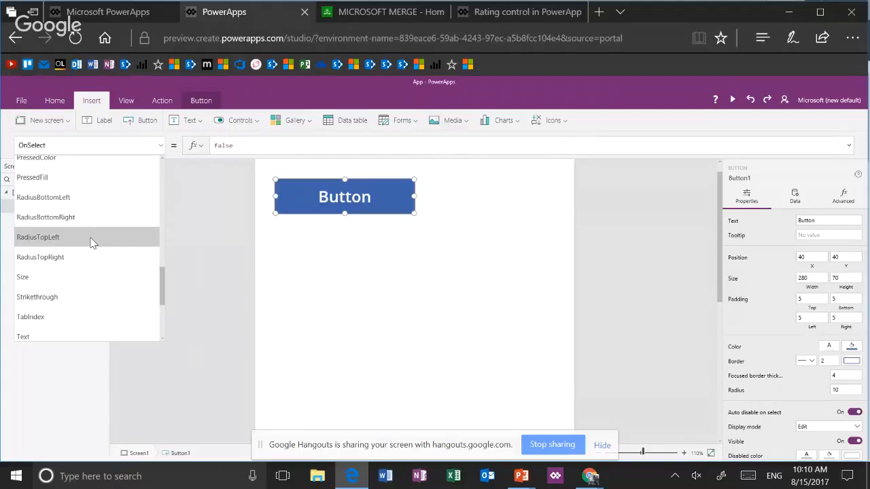
pyautogui.click(101, 205)
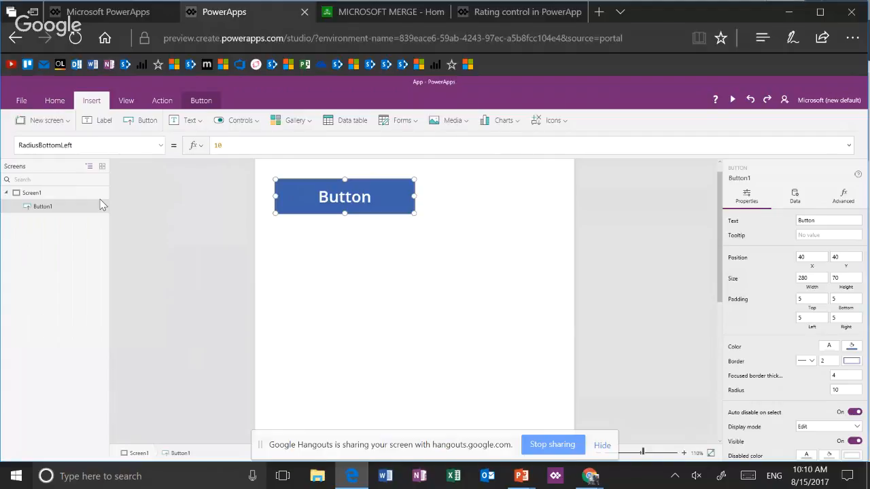
pyautogui.click(95, 193)
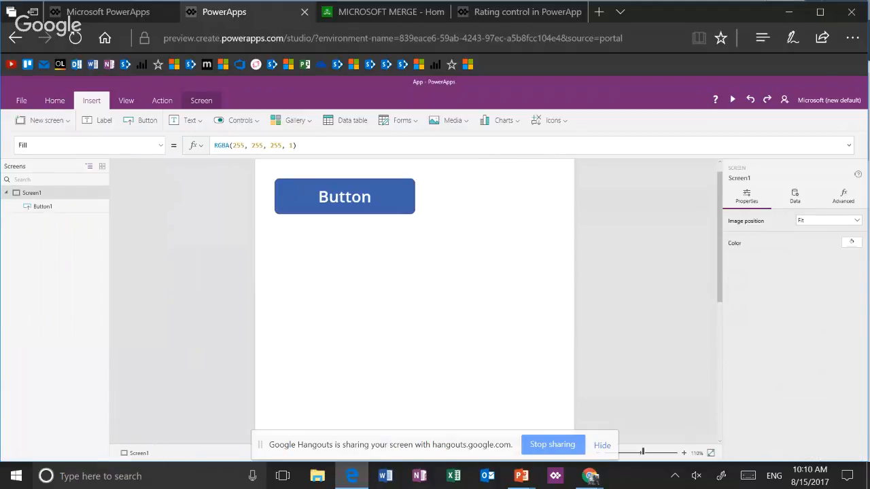
# Clear the button's corner radius to 0 for square corners
pyautogui.click(68, 206)
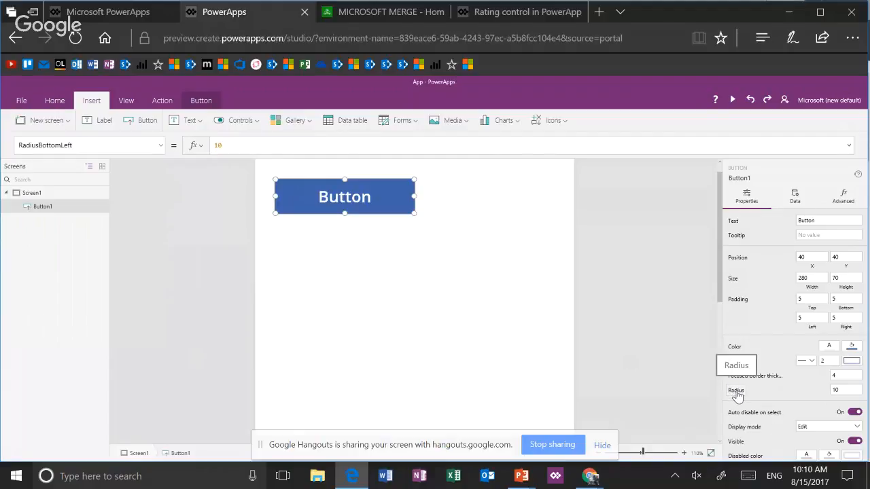
pyautogui.click(847, 390)
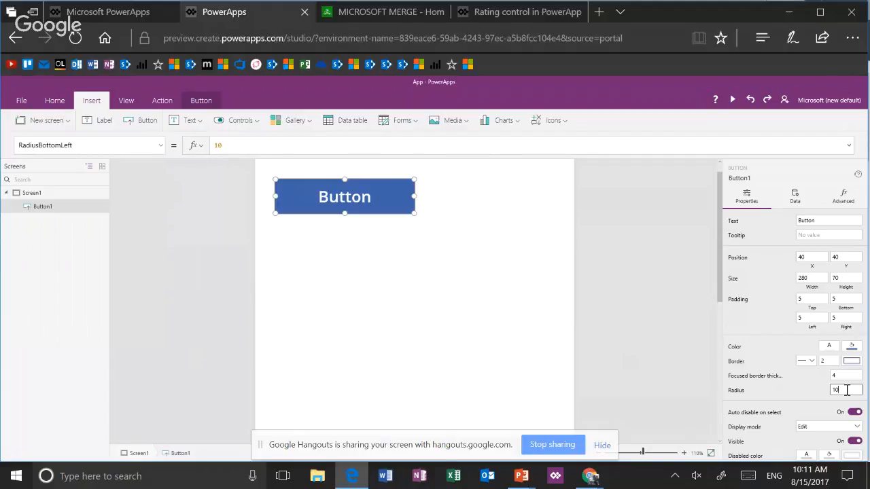
pyautogui.press('BackSpace')
pyautogui.press('BackSpace')
pyautogui.press('Tab')
pyautogui.click(517, 306)
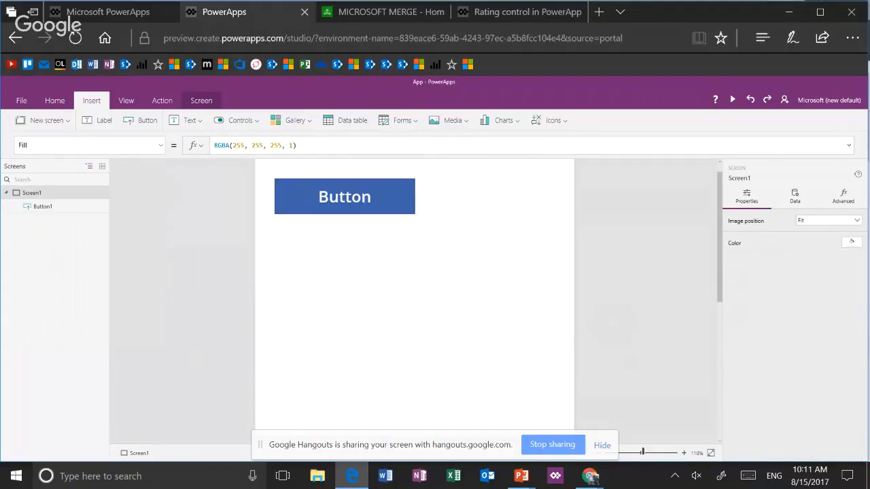
# Set the button's corner radius to 30
pyautogui.click(380, 197)
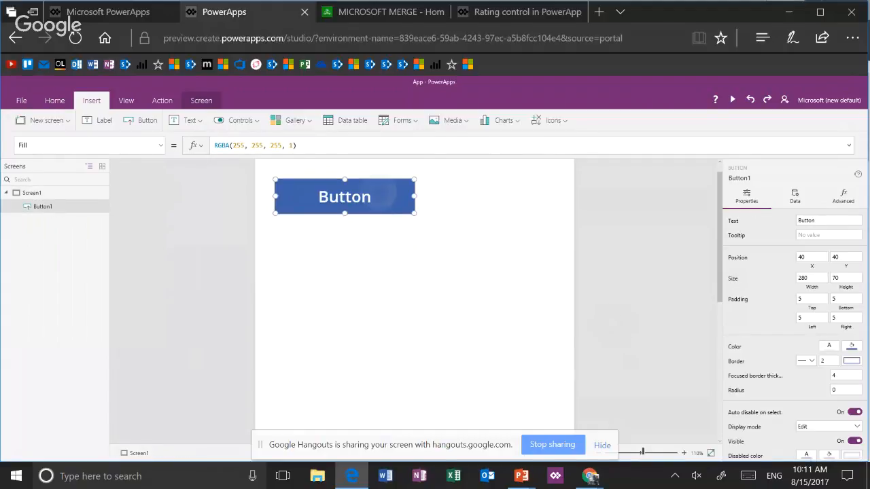
pyautogui.click(832, 392)
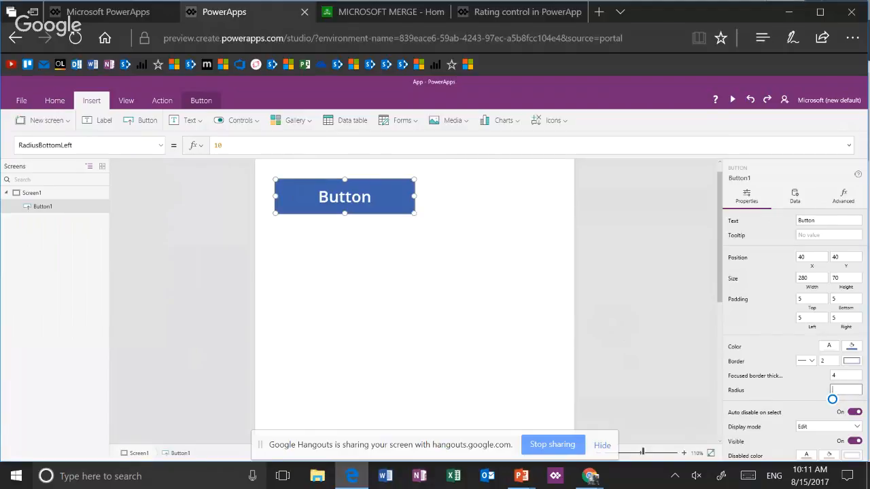
pyautogui.write('30')
pyautogui.press('Return')
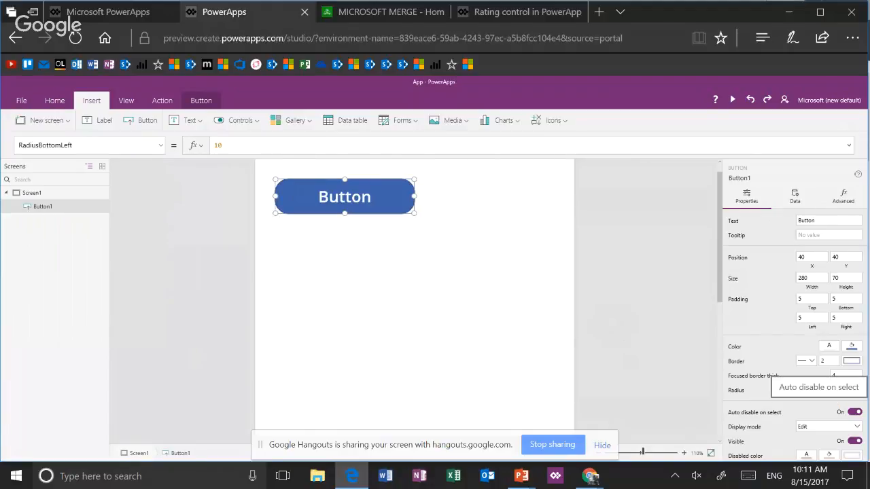
# Set the button's corner radius to 40
pyautogui.click(843, 390)
pyautogui.press('BackSpace')
pyautogui.press('BackSpace')
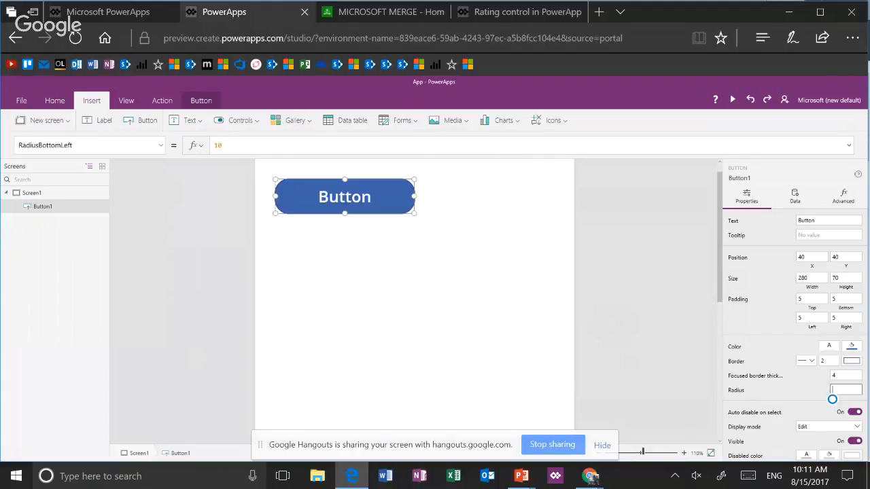
pyautogui.write('40')
pyautogui.press('Return')
# Show the button's OnSelect property in the formula bar
pyautogui.click(160, 146)
pyautogui.scroll(5, 87, 248)
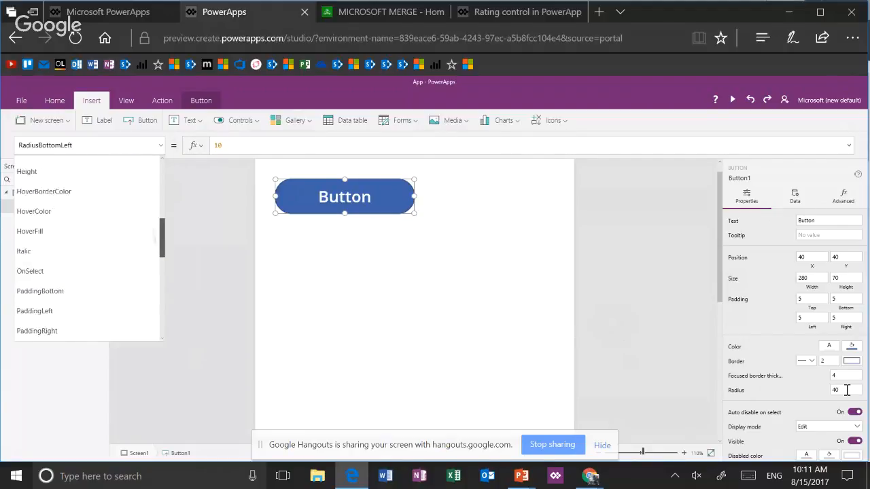
pyautogui.click(41, 284)
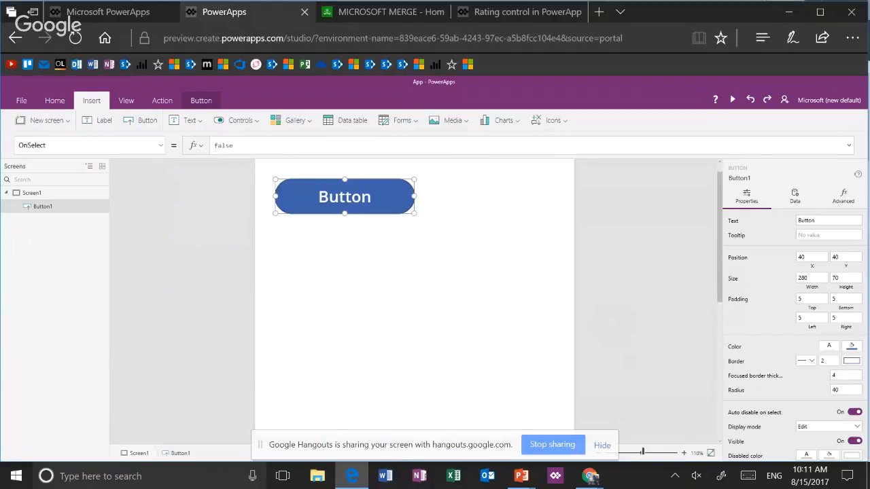
# Insert a circle shape and place it below the button at about X 220, Y 225
pyautogui.click(549, 121)
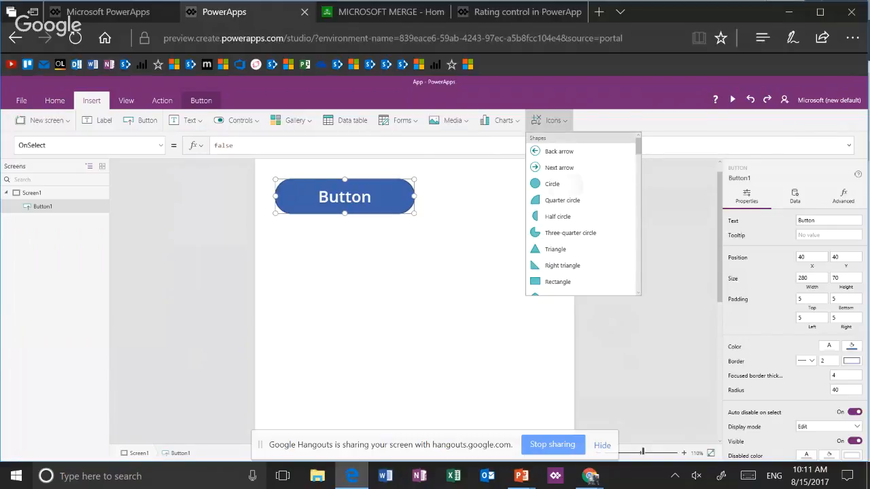
pyautogui.click(552, 184)
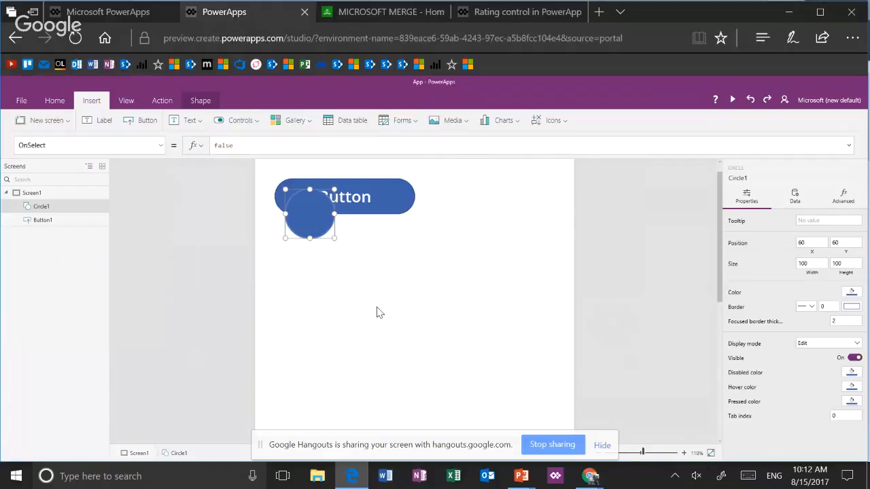
pyautogui.moveTo(321, 233); pyautogui.dragTo(402, 316)
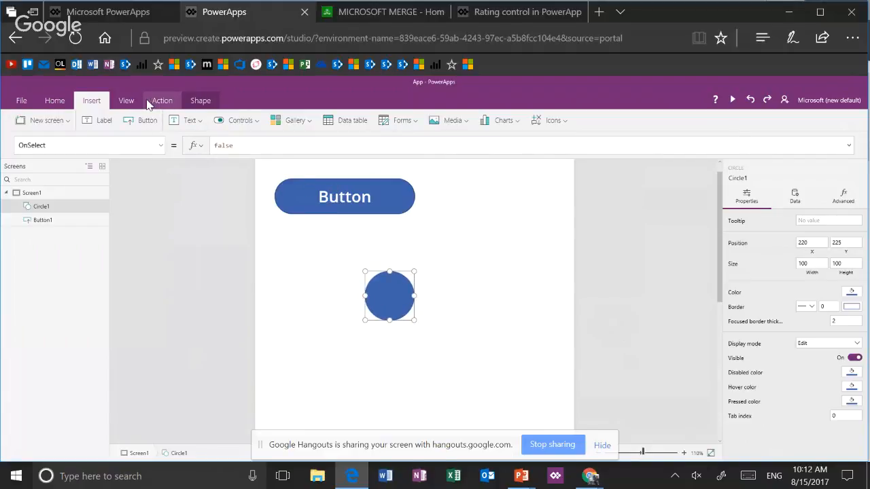
# Apply the Light theme to the app
pyautogui.click(58, 107)
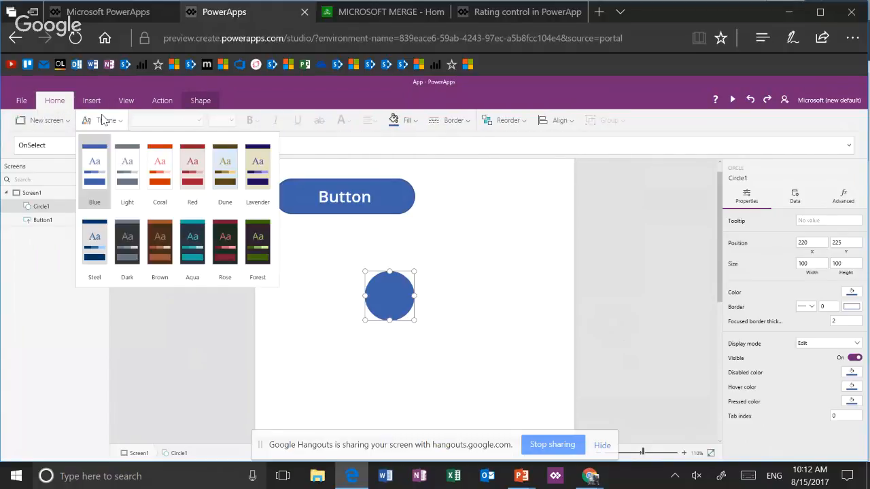
pyautogui.click(127, 166)
pyautogui.click(309, 306)
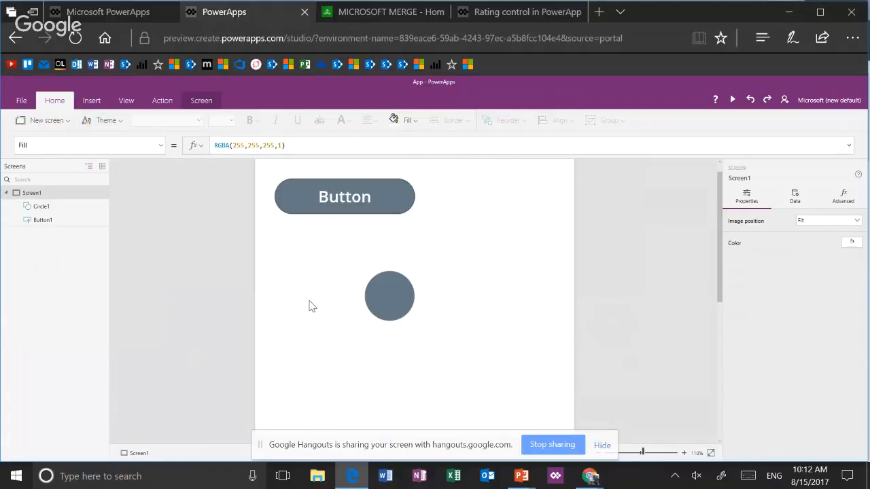
# Move the button down on the screen to about X 40, Y 98, above the circle
pyautogui.click(340, 197)
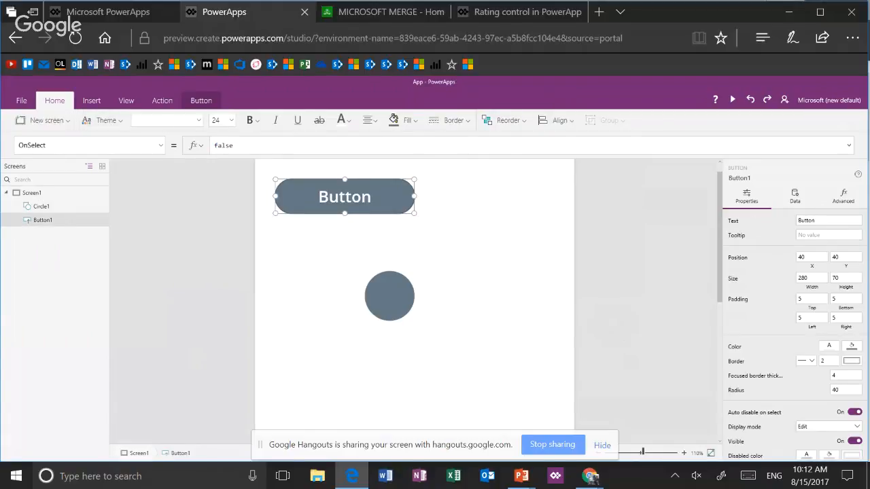
pyautogui.moveTo(395, 213); pyautogui.dragTo(414, 232)
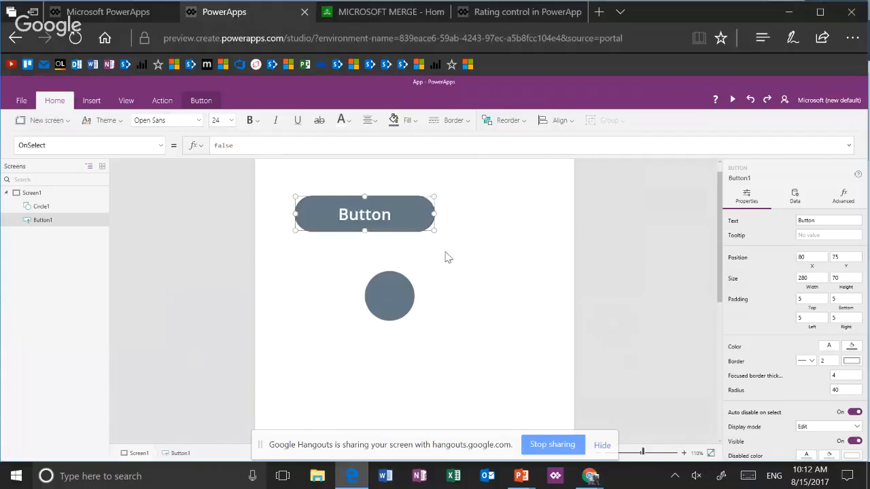
pyautogui.moveTo(447, 257); pyautogui.dragTo(438, 241)
pyautogui.rightClick(479, 333)
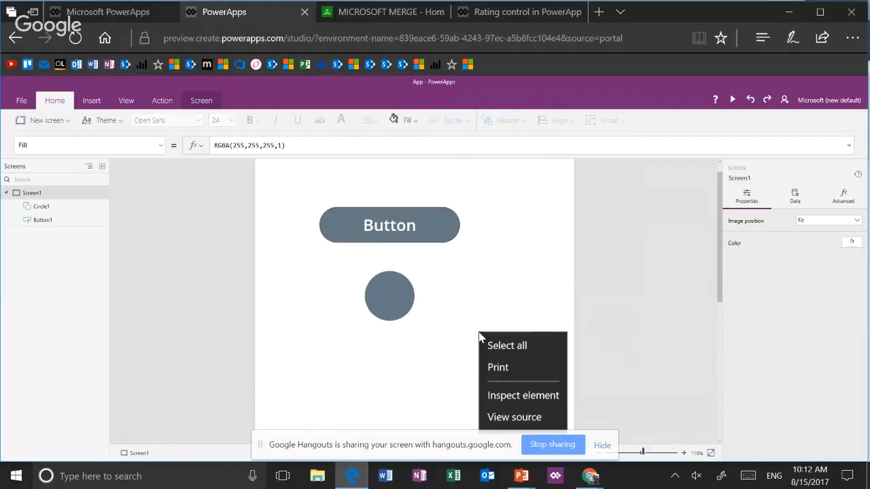
pyautogui.click(408, 386)
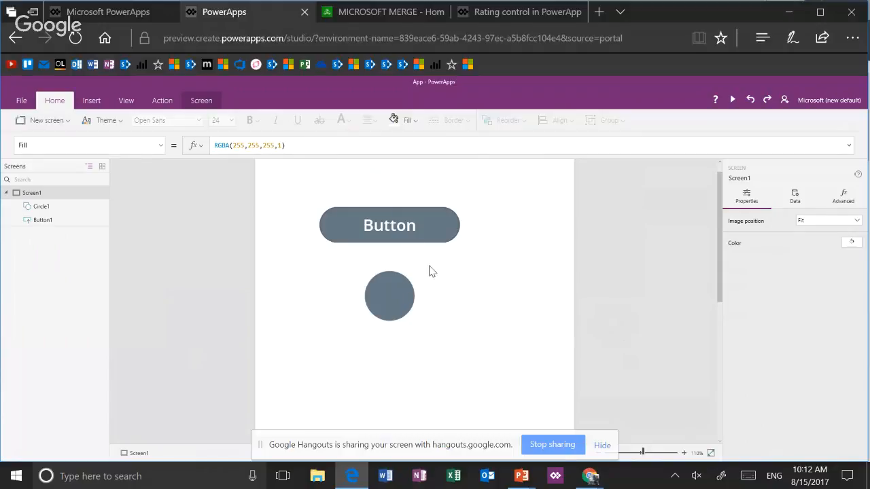
pyautogui.click(444, 240)
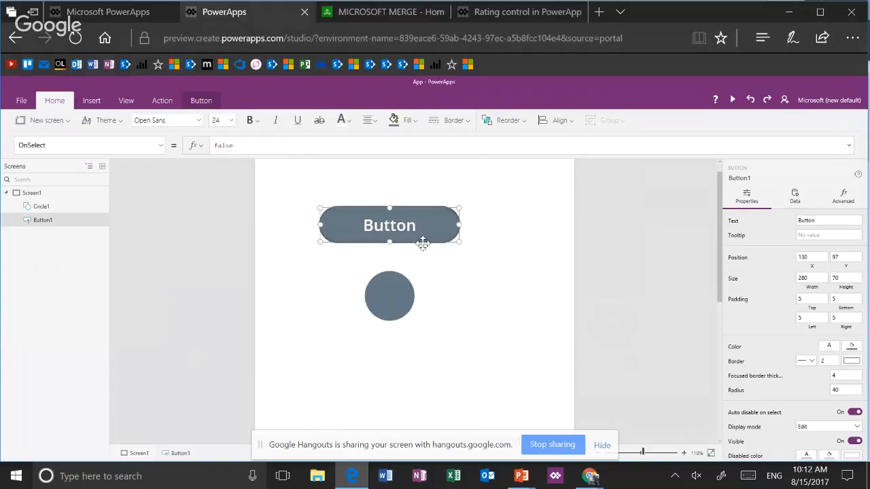
pyautogui.moveTo(422, 244); pyautogui.dragTo(382, 244)
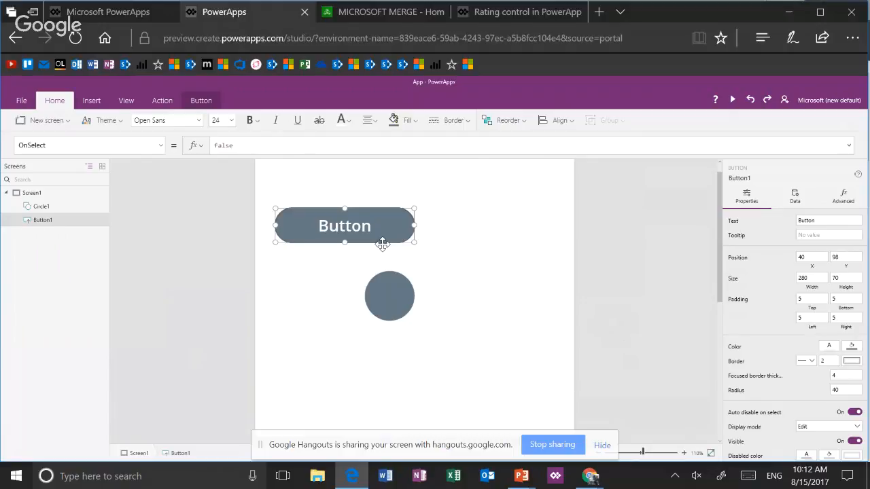
# Duplicate the button and align the copy beside the original at about X 335, Y 98, then reselect the original
pyautogui.hotkey('ctrl', 'v')
pyautogui.moveTo(385, 227); pyautogui.dragTo(527, 247)
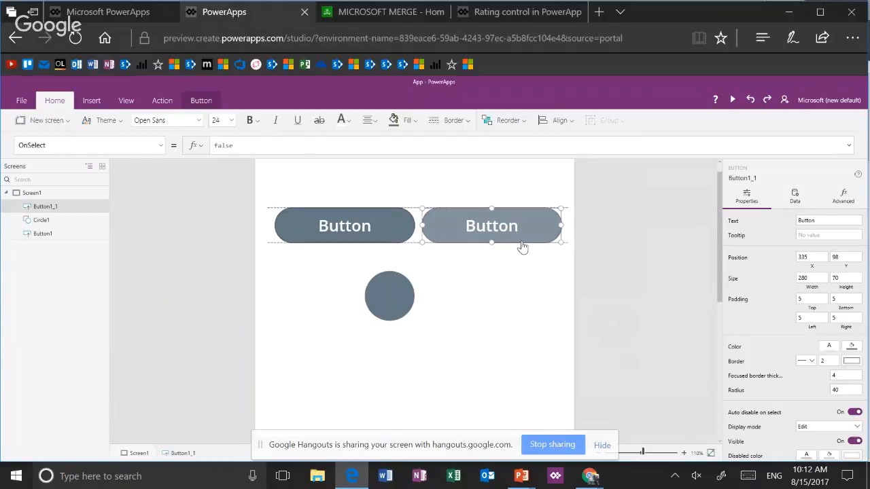
pyautogui.click(363, 225)
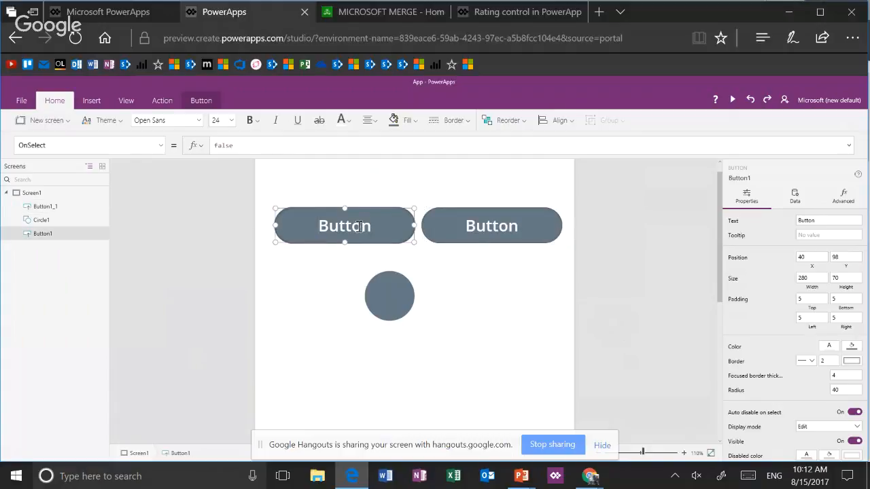
# Change the original button's text to Red and the duplicate button's text to Blue
pyautogui.doubleClick(363, 224)
pyautogui.write('Red')
pyautogui.click(492, 228)
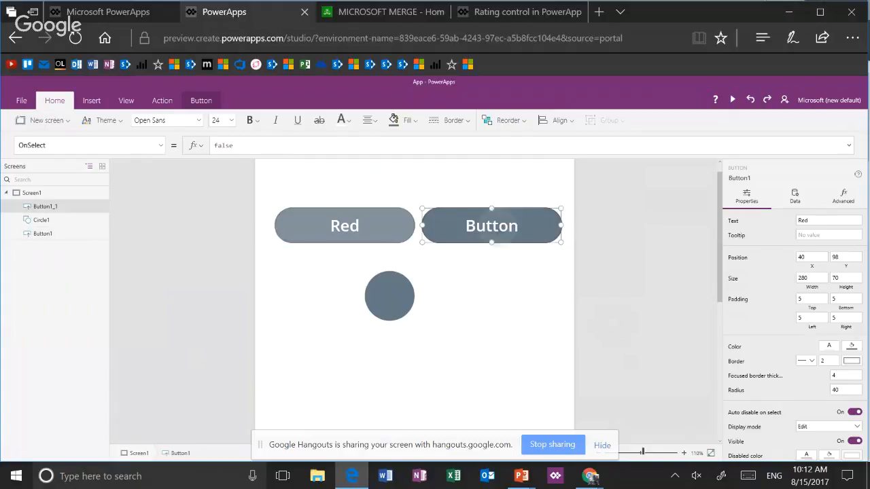
pyautogui.rightClick(493, 229)
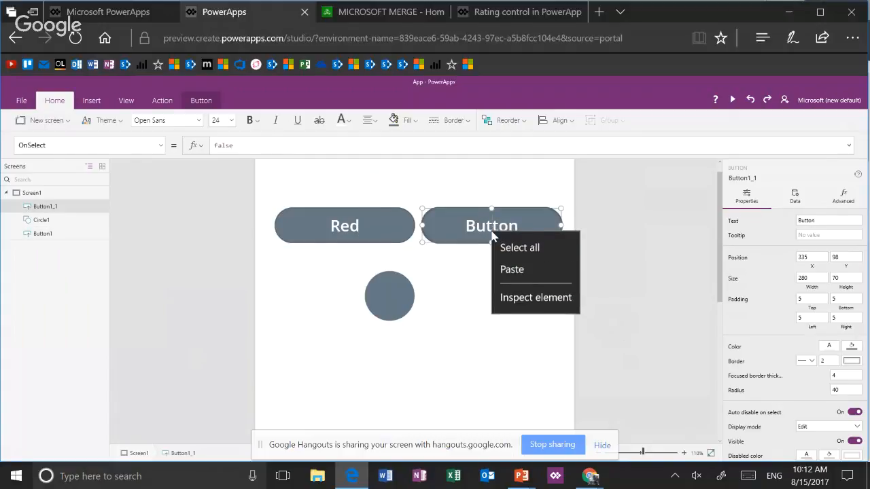
pyautogui.doubleClick(487, 234)
pyautogui.write('Blue')
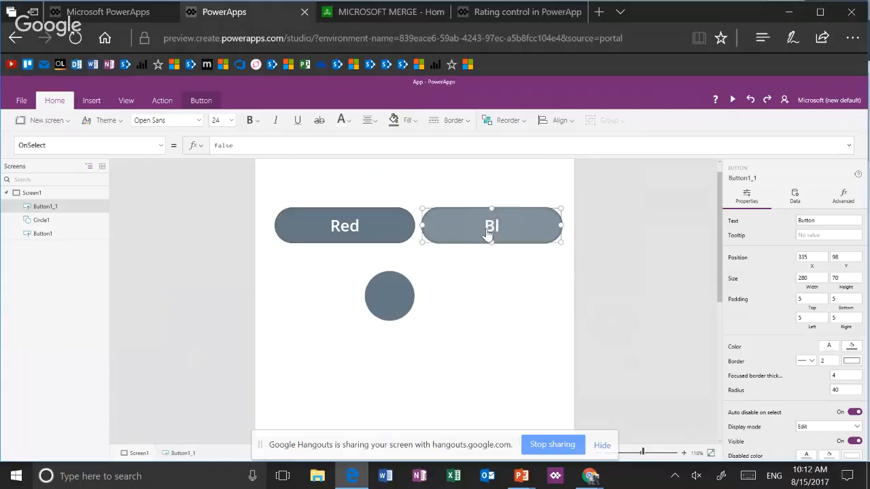
# Enlarge the circle to about 180 by 180 and move it to about X 240, Y 285 below the buttons
pyautogui.click(396, 287)
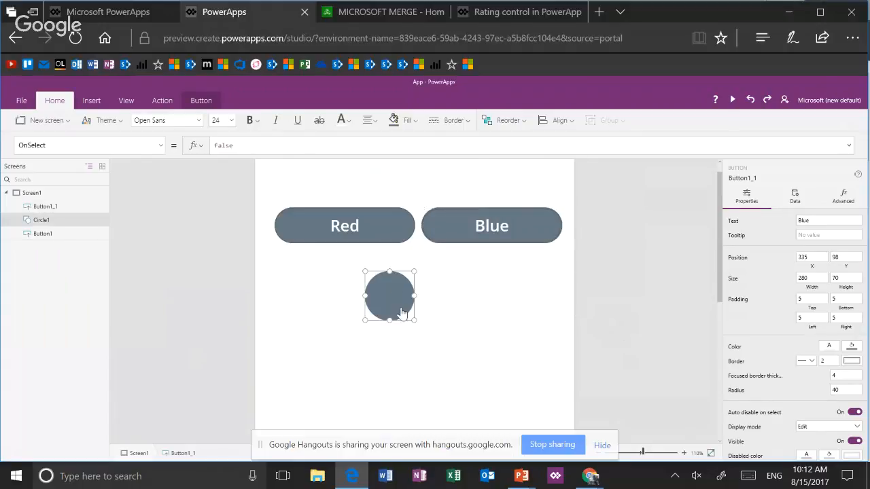
pyautogui.moveTo(402, 319); pyautogui.dragTo(481, 389)
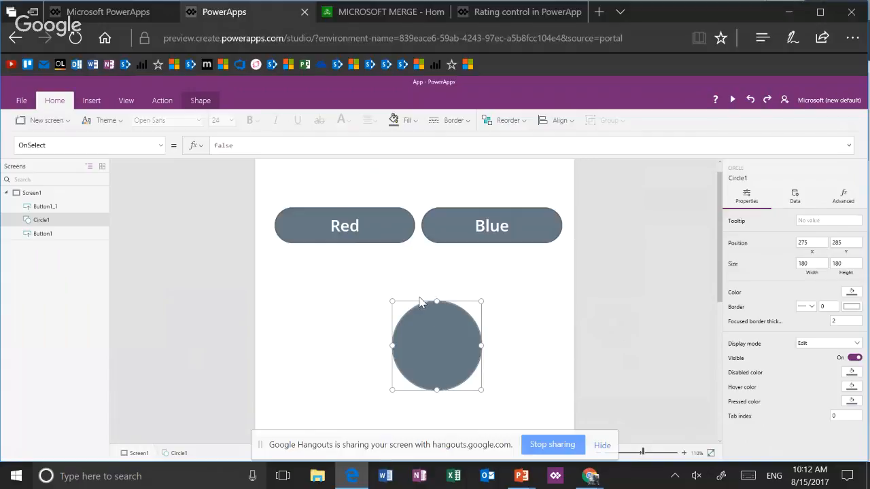
pyautogui.moveTo(415, 299); pyautogui.dragTo(398, 297)
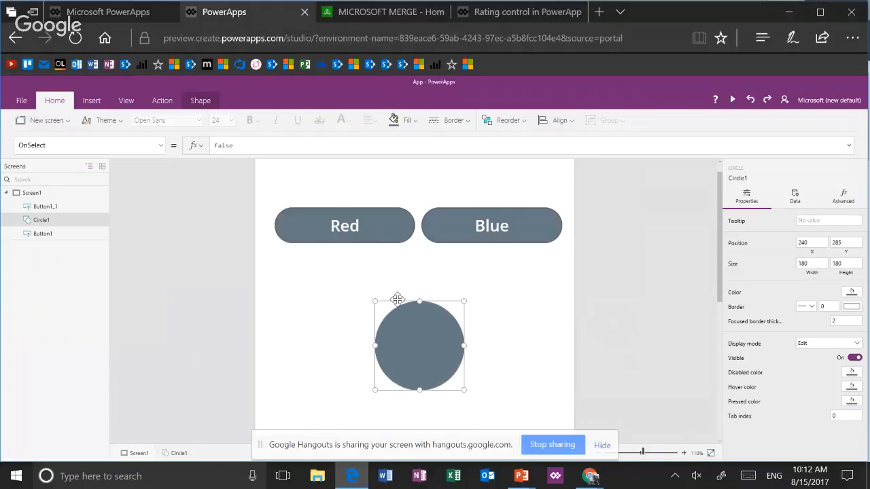
# Replace the Red button's OnSelect formula with UpdateContext(CircleColor:Red)
pyautogui.click(376, 238)
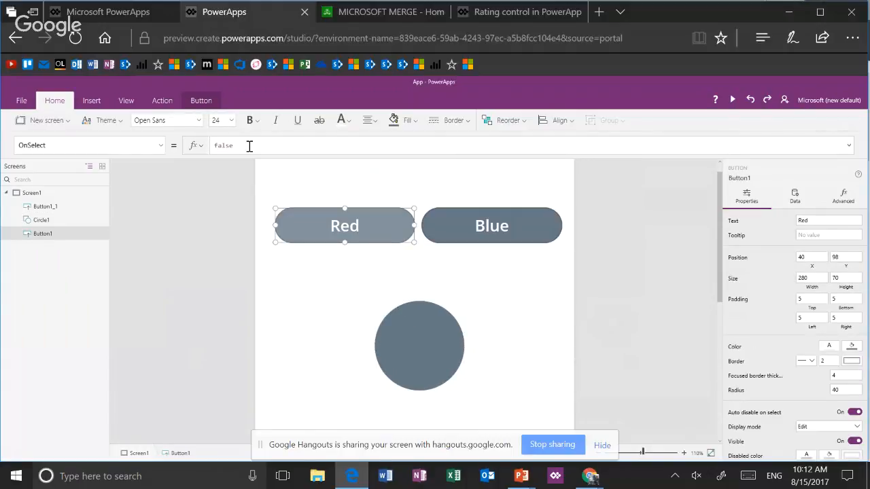
pyautogui.moveTo(249, 146); pyautogui.dragTo(181, 147)
pyautogui.write('upd')
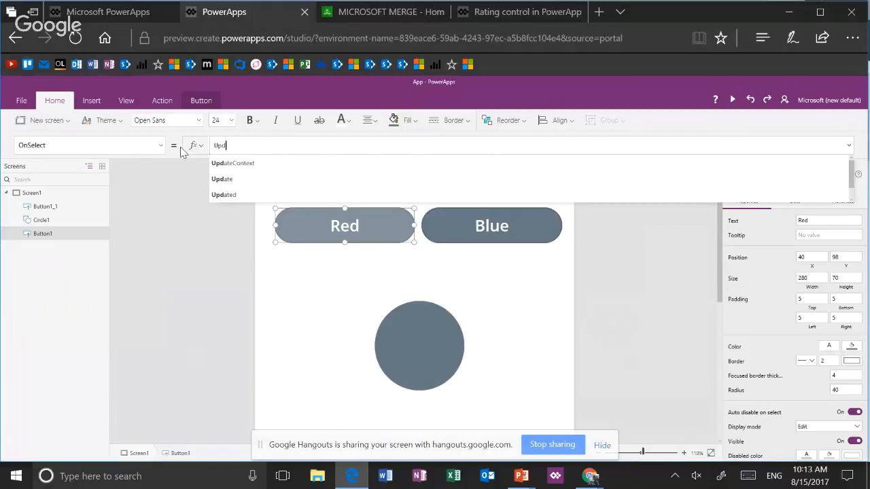
pyautogui.press('Tab')
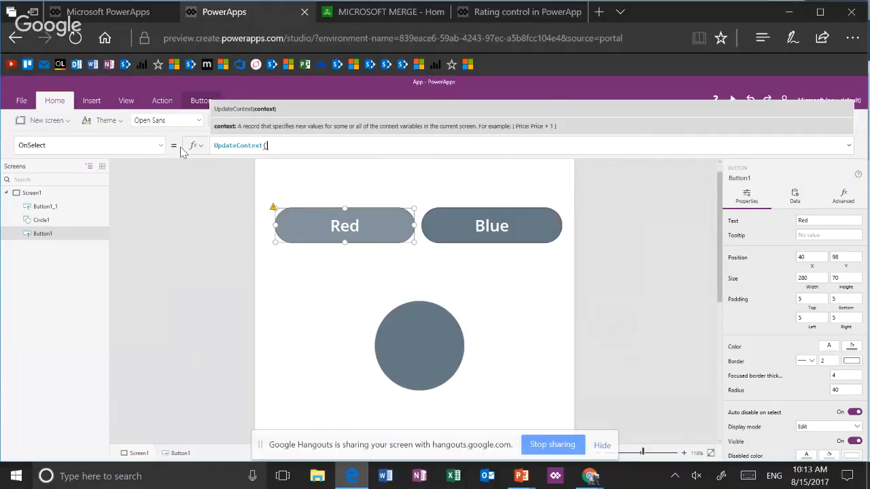
pyautogui.write('Circle')
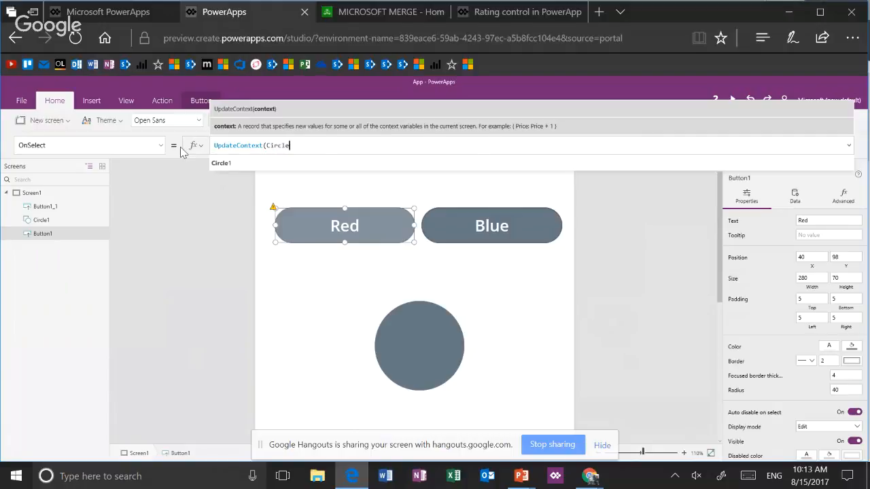
pyautogui.write('Color')
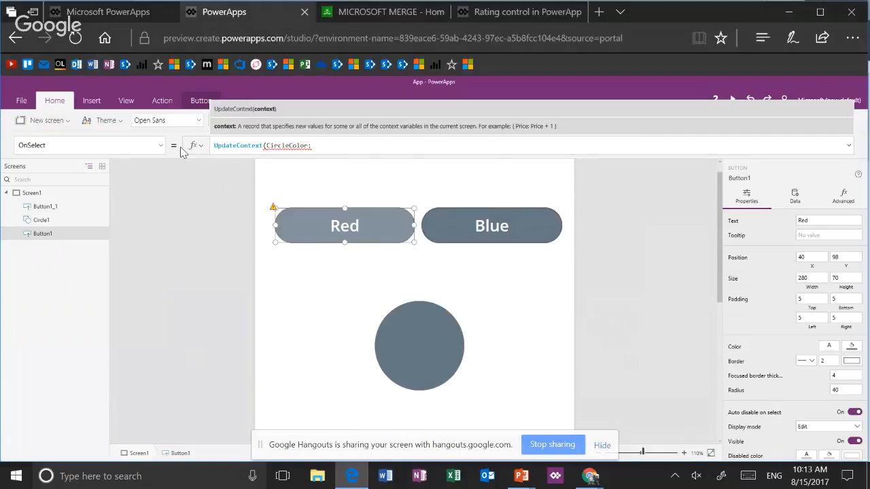
pyautogui.write(':Red)')
# Enclose the context record of the Red button's formula in curly braces, making it UpdateContext({CircleColor:Red})
pyautogui.click(852, 38)
pyautogui.click(844, 140)
pyautogui.click(843, 139)
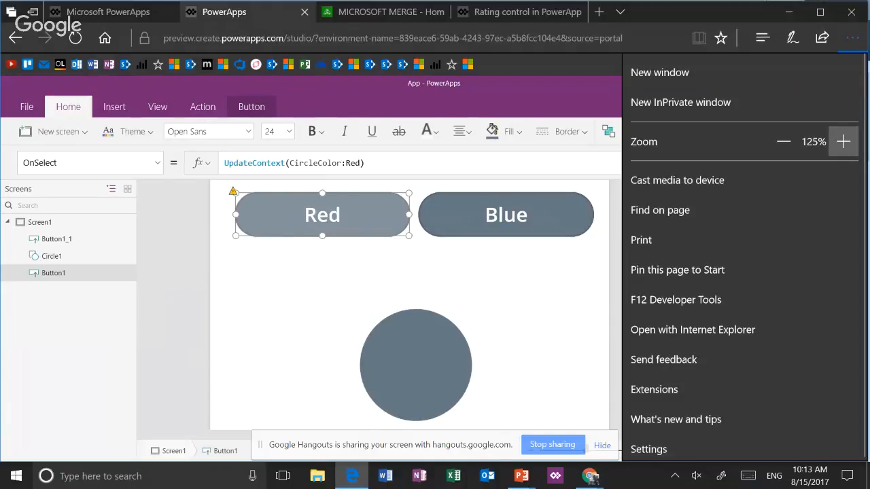
pyautogui.doubleClick(412, 184)
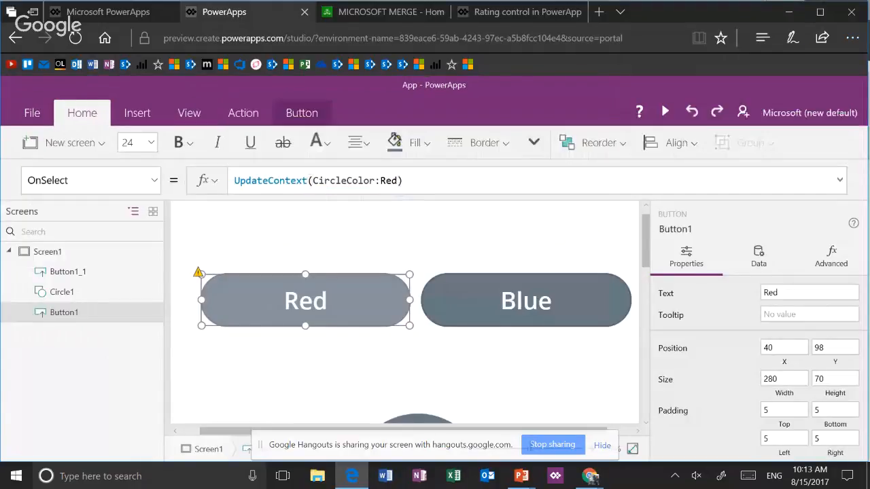
pyautogui.click(314, 181)
pyautogui.click(315, 184)
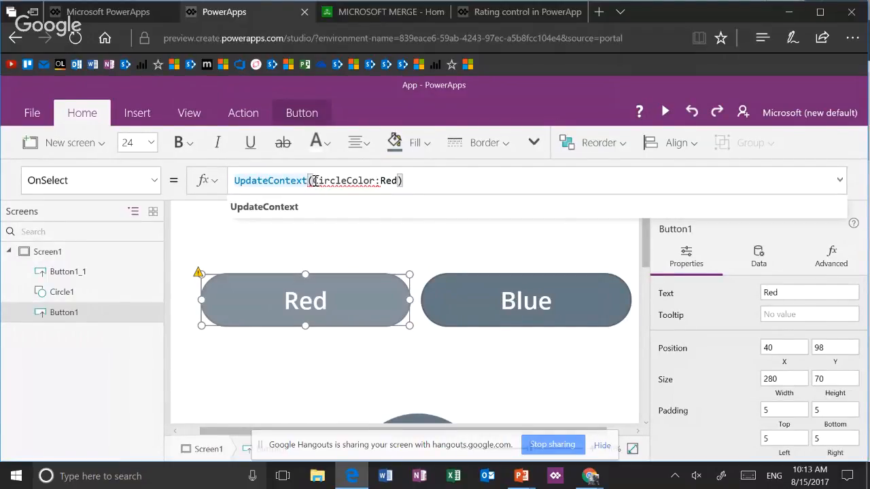
pyautogui.click(403, 182)
pyautogui.press('Left')
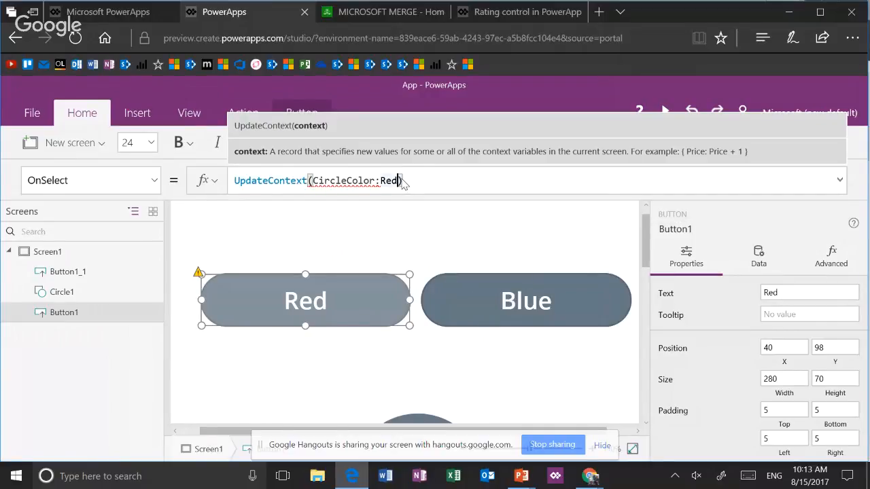
pyautogui.press('Left')
pyautogui.press('Left')
pyautogui.press('Left')
pyautogui.press('Left')
pyautogui.press('Left')
pyautogui.press('Left')
pyautogui.press('Left')
pyautogui.press('Left')
pyautogui.press('Left')
pyautogui.press('Left')
pyautogui.press('Left')
pyautogui.press('Left')
pyautogui.press('Left')
pyautogui.press('Left')
pyautogui.press('Left')
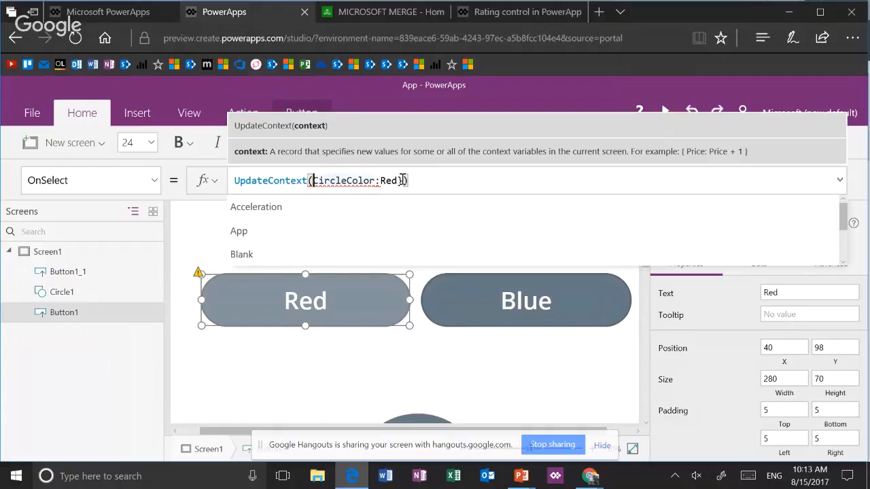
pyautogui.write('{')
pyautogui.click(404, 180)
pyautogui.write('}')
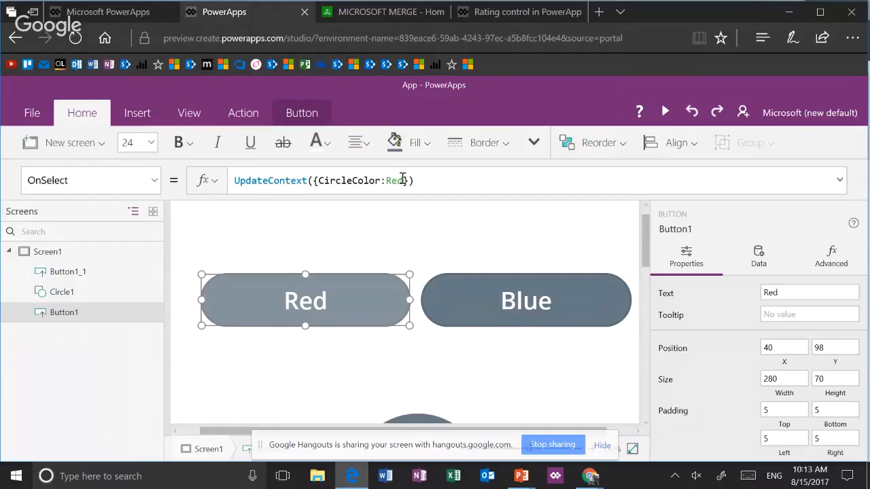
# Copy the Red button's OnSelect formula to the Blue button and change its color, giving UpdateContext({CircleColor:Blue})
pyautogui.click(436, 187)
pyautogui.hotkey('ctrl', 'a')
pyautogui.hotkey('ctrl', 'c')
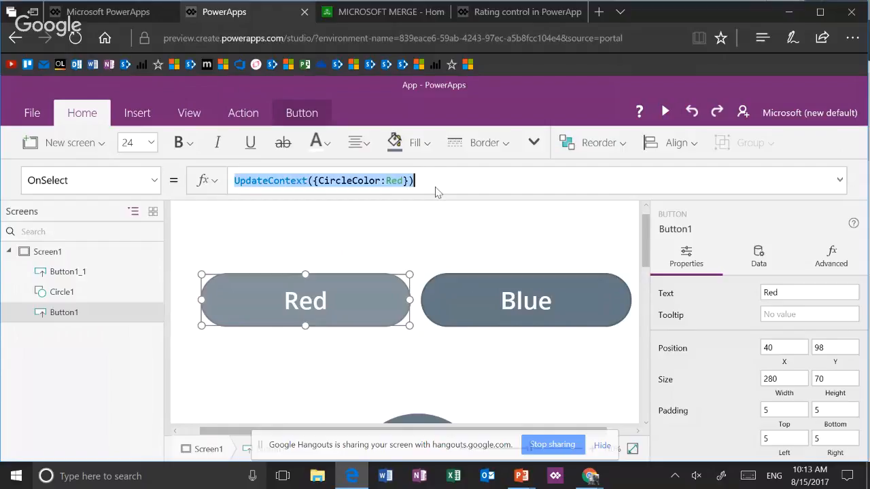
pyautogui.click(509, 278)
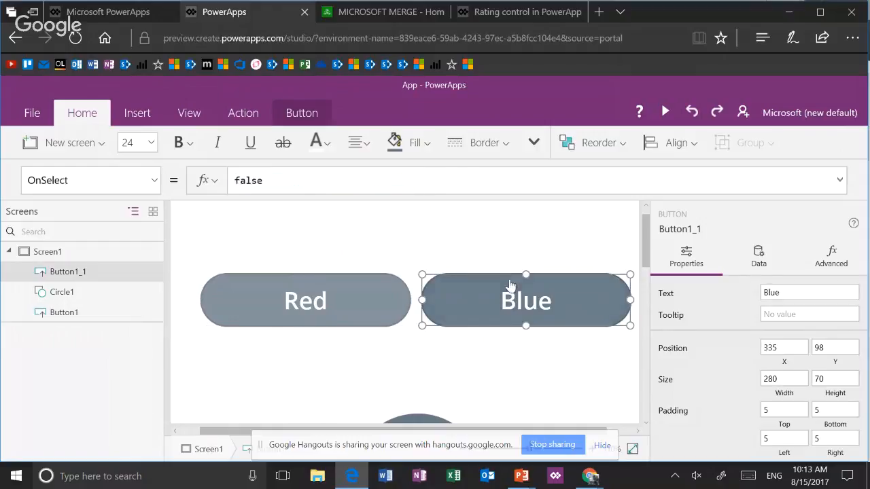
pyautogui.click(321, 187)
pyautogui.hotkey('ctrl', 'a')
pyautogui.hotkey('ctrl', 'v')
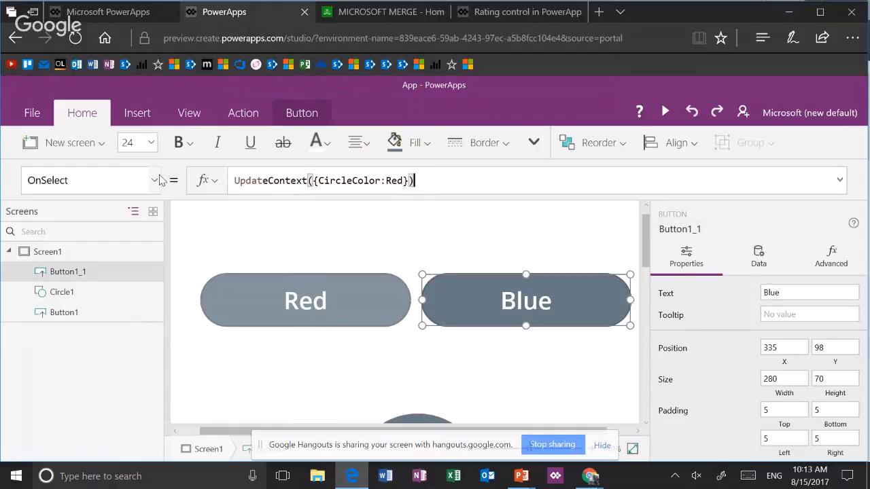
pyautogui.press('Left')
pyautogui.press('Left')
pyautogui.press('BackSpace')
pyautogui.press('BackSpace')
pyautogui.press('BackSpace')
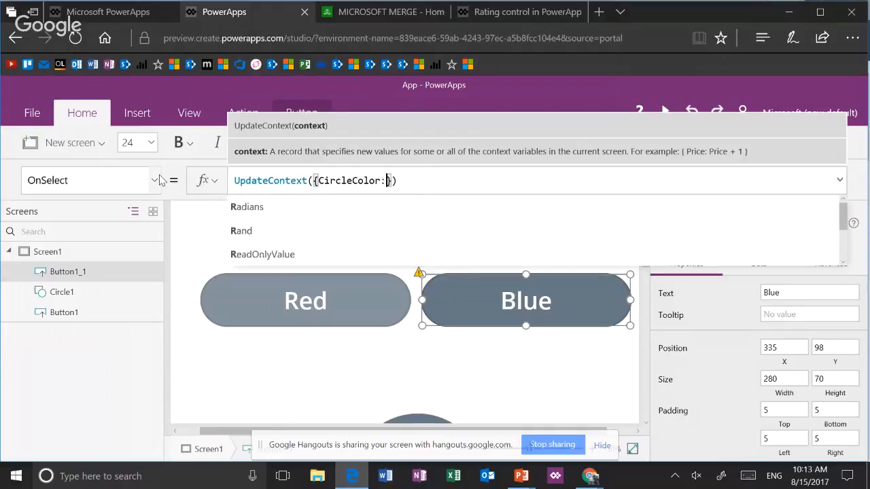
pyautogui.write('Blue')
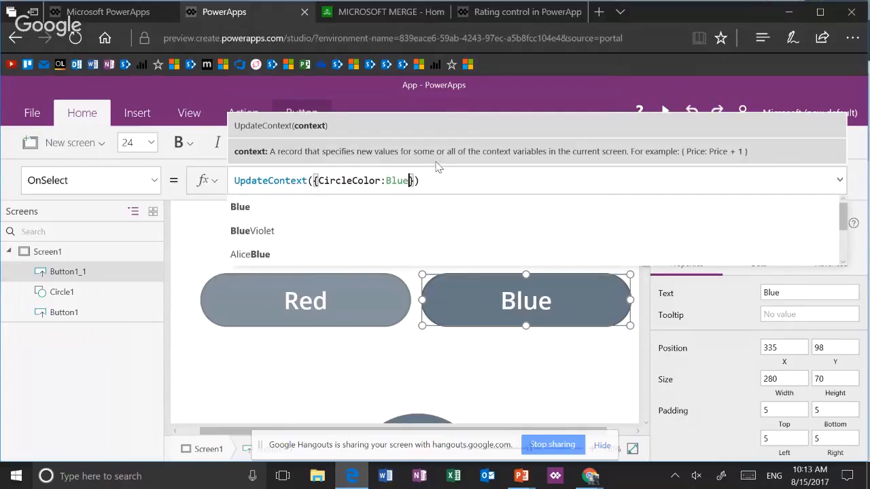
pyautogui.click(437, 188)
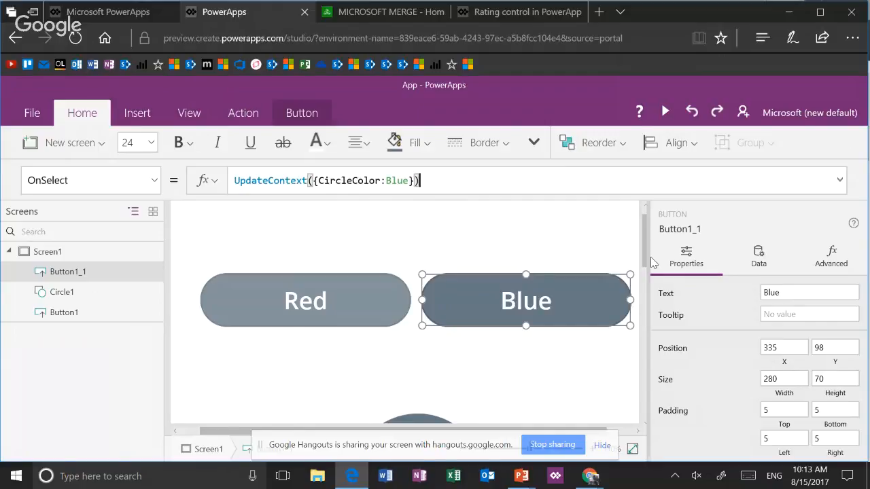
# Select the circle below the two buttons
pyautogui.moveTo(647, 252); pyautogui.dragTo(647, 275)
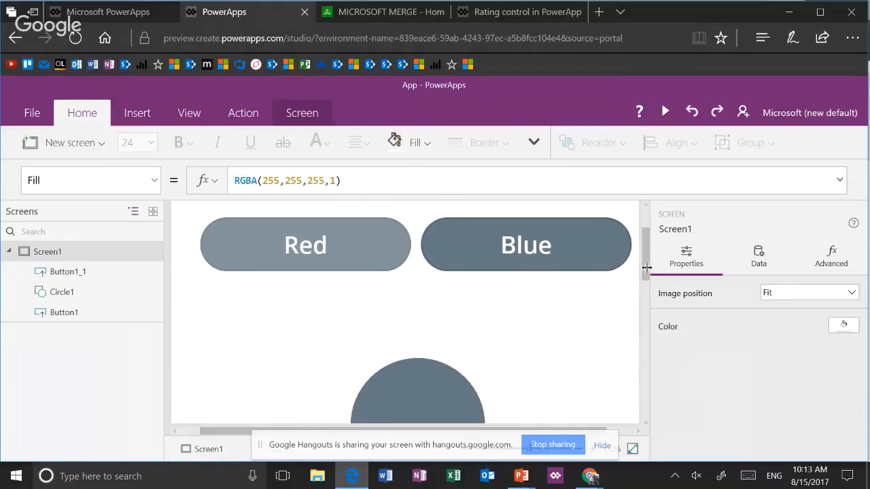
pyautogui.click(425, 397)
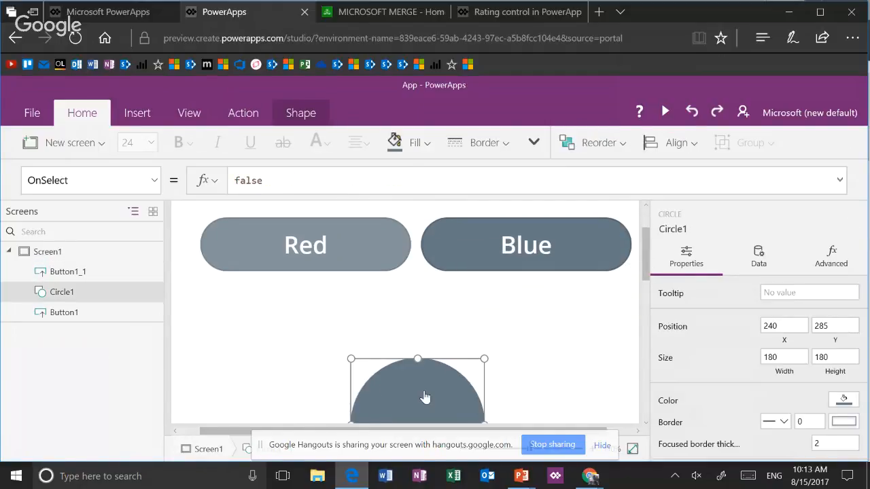
pyautogui.doubleClick(252, 179)
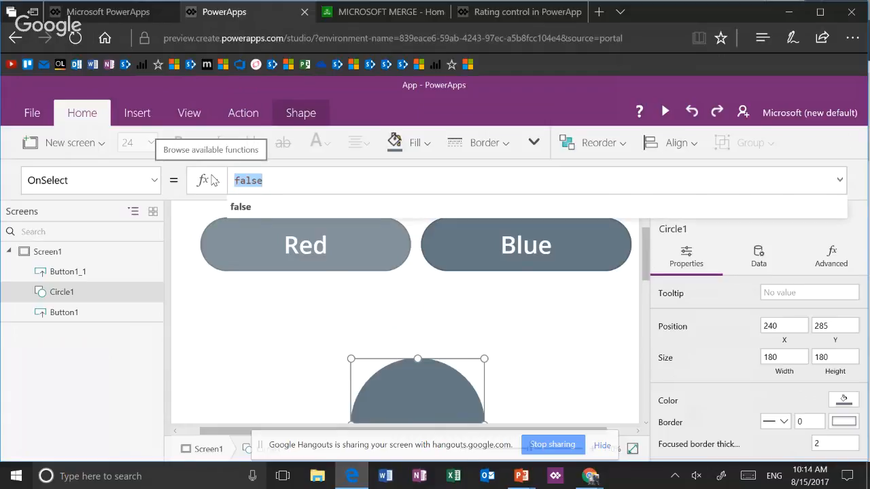
pyautogui.write('Cir')
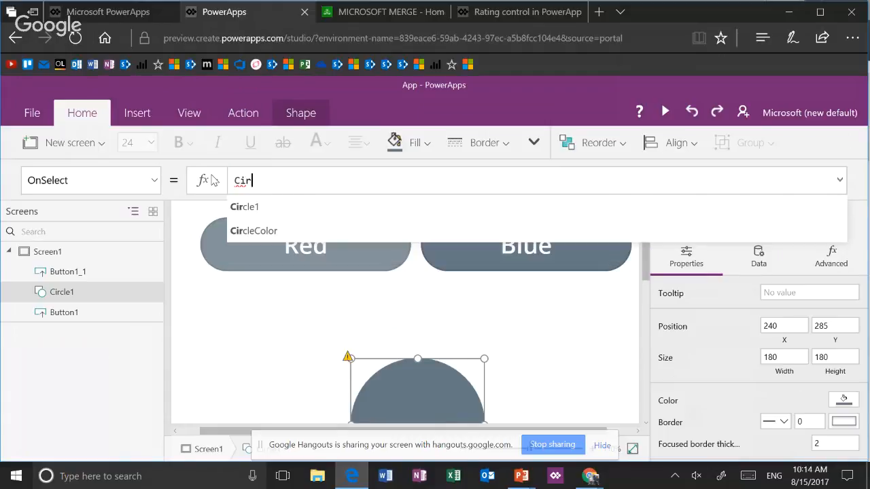
pyautogui.press('BackSpace')
pyautogui.press('BackSpace')
pyautogui.press('BackSpace')
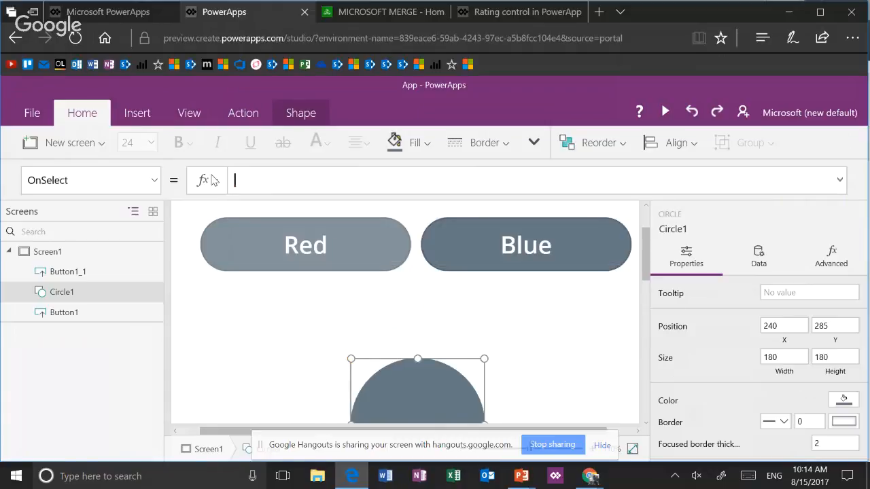
pyautogui.write('false')
# Set the circle's Fill property to the context variable CircleColor
pyautogui.click(90, 180)
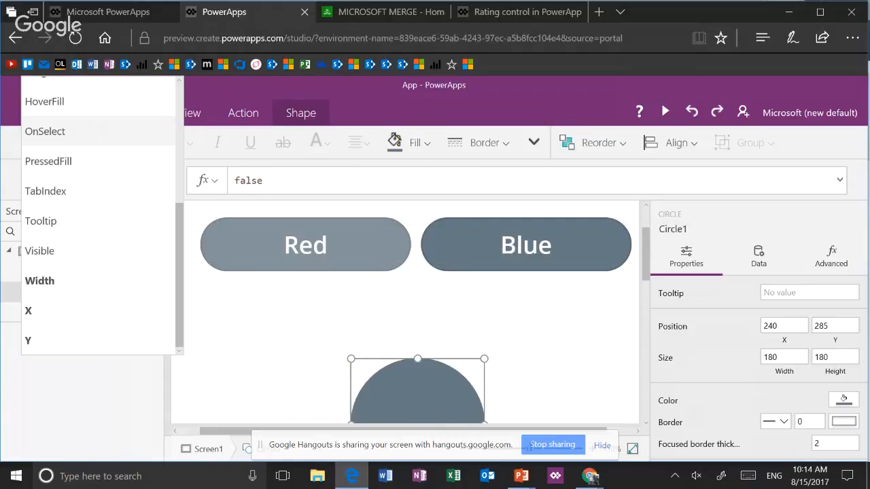
pyautogui.scroll(3, 102, 218)
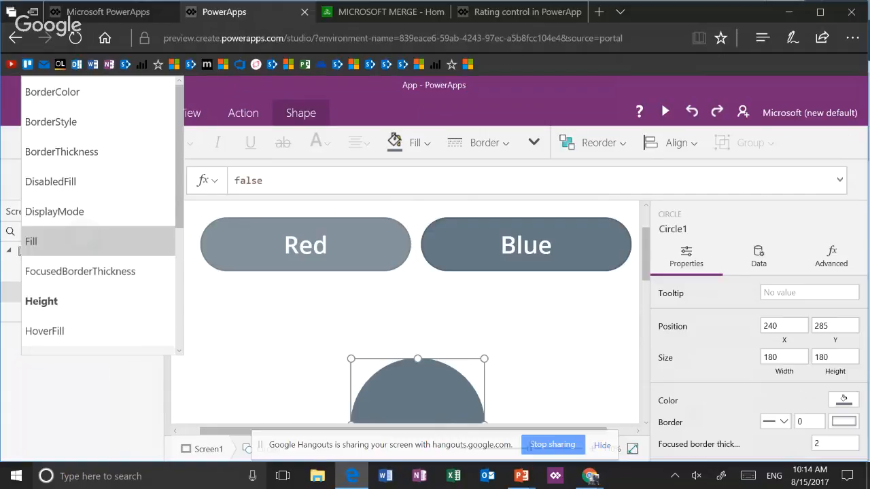
pyautogui.click(41, 243)
pyautogui.click(360, 181)
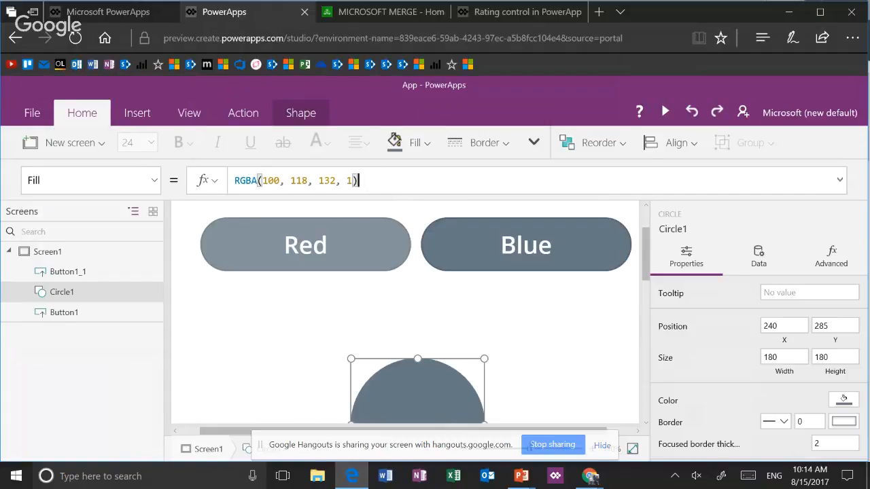
pyautogui.hotkey('ctrl', 'a')
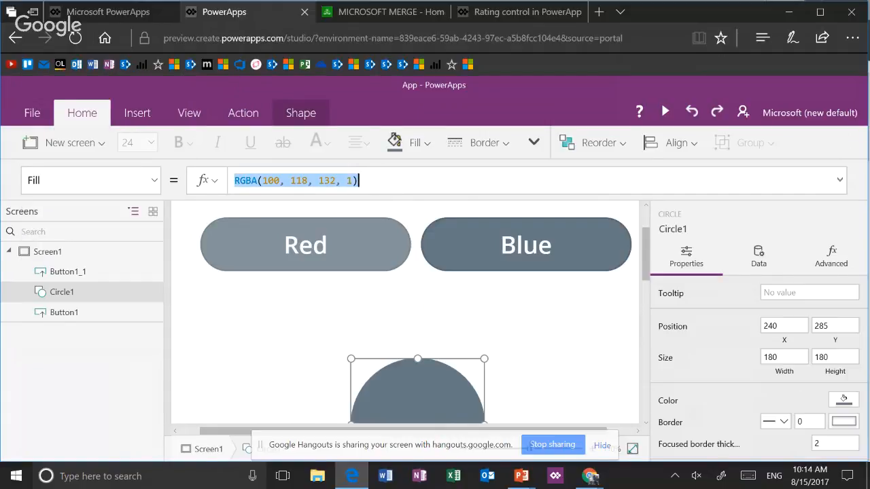
pyautogui.write('CircleColor')
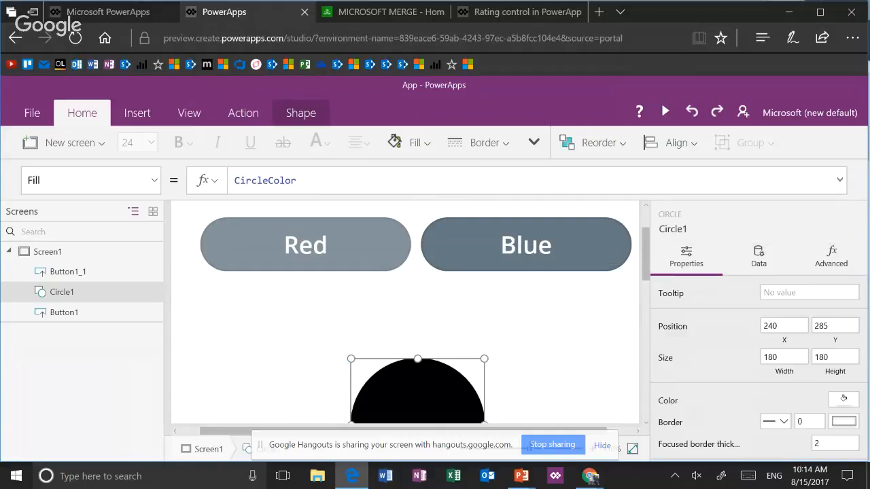
# Preview the app and test the Red button's effect on the circle
pyautogui.press('F5')
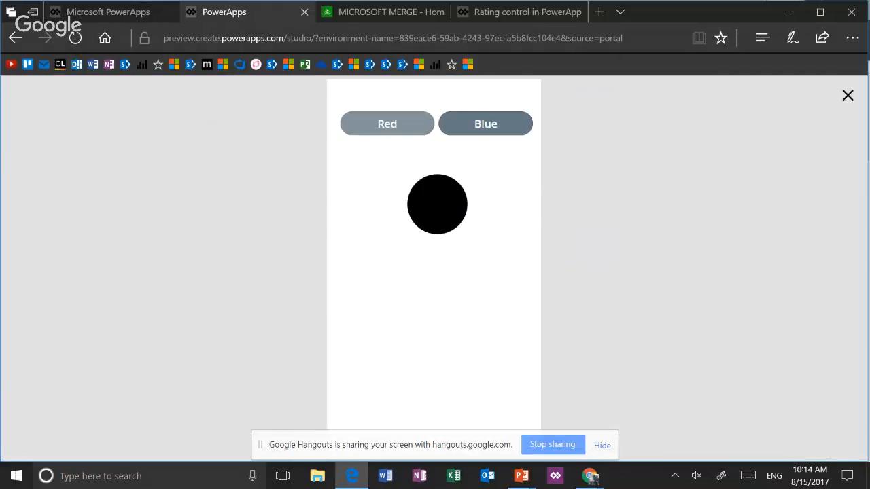
pyautogui.click(387, 124)
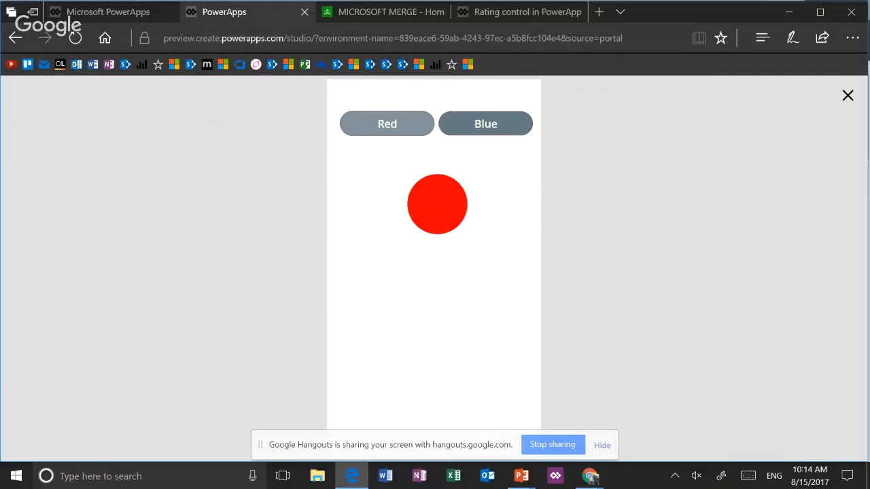
# Test the Blue and Red buttons' effect on the circle in the preview, and return to editing
pyautogui.click(485, 123)
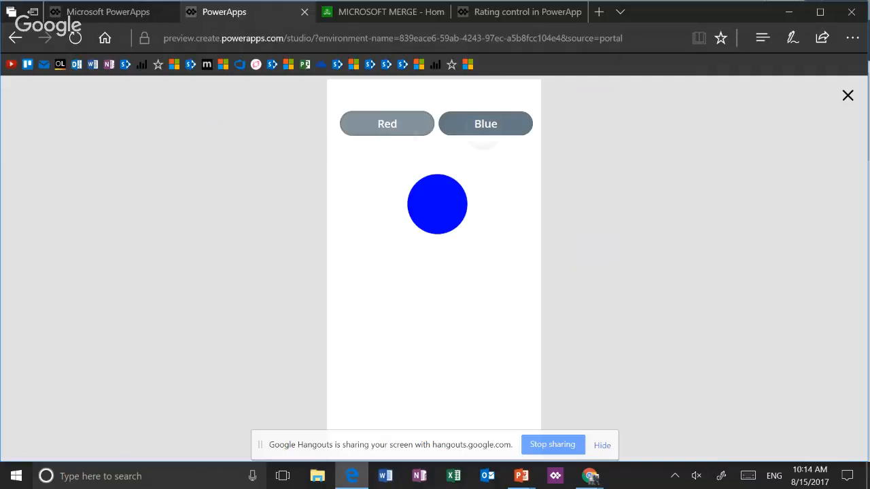
pyautogui.click(386, 124)
pyautogui.press('Escape')
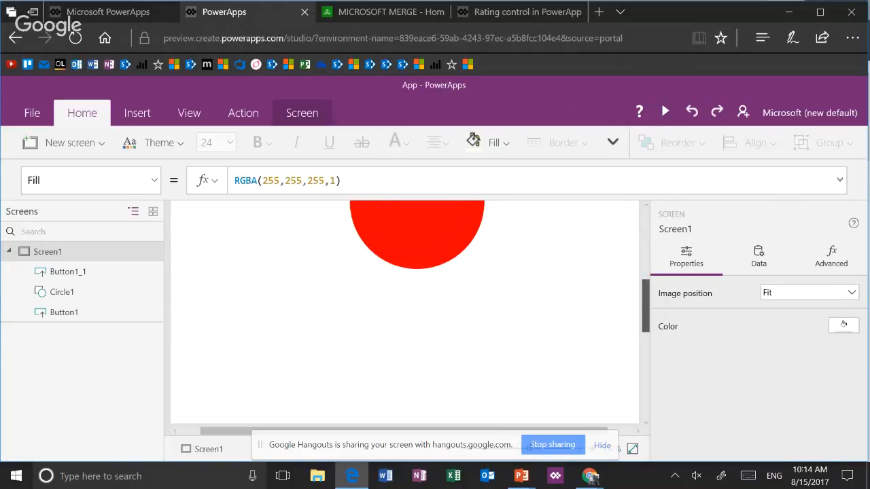
# Examine the Red button's radius setting and OnSelect formula on Screen1
pyautogui.moveTo(646, 306); pyautogui.dragTo(646, 235)
pyautogui.click(353, 323)
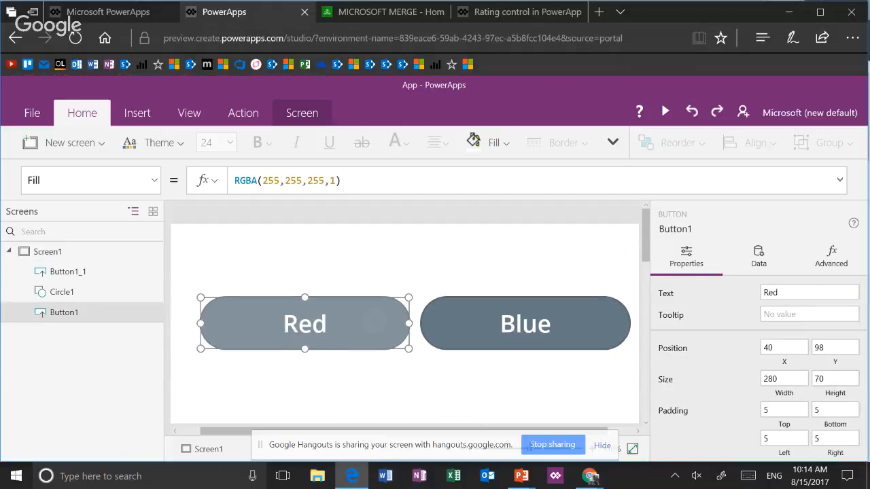
pyautogui.scroll(-5, 754, 361)
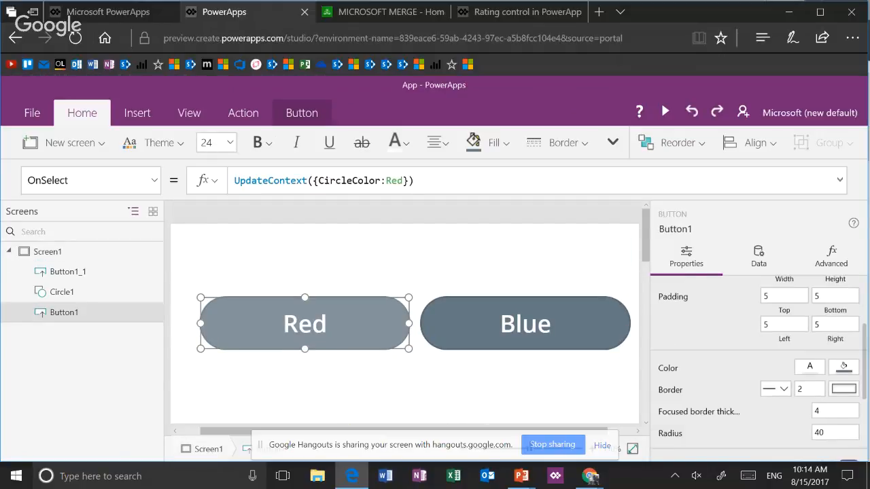
pyautogui.scroll(-2, 754, 361)
pyautogui.click(823, 324)
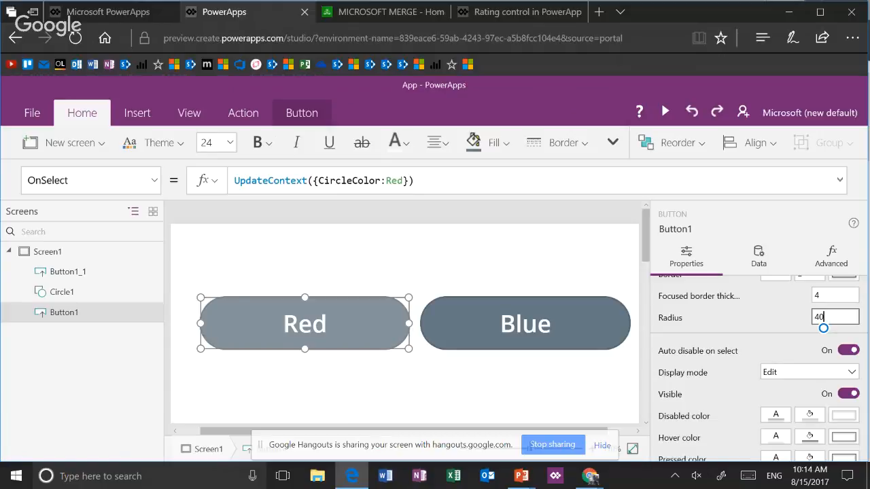
pyautogui.click(525, 324)
pyautogui.click(304, 324)
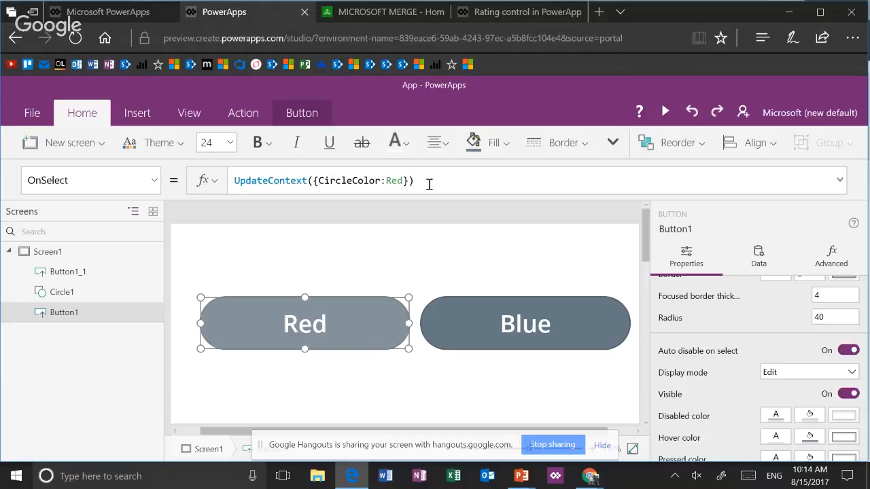
pyautogui.click(384, 361)
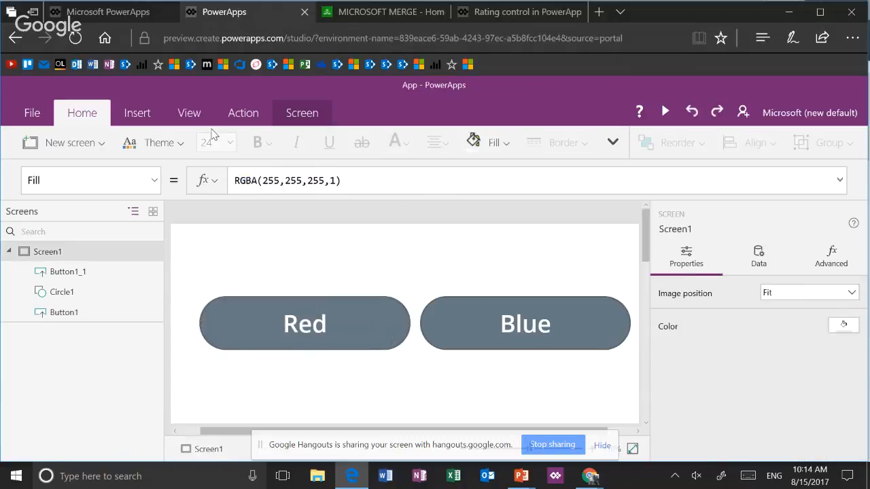
# Insert a button labelled "Next Screen" above the Red and Blue buttons, at about X 190, Y 12
pyautogui.click(140, 115)
pyautogui.click(222, 151)
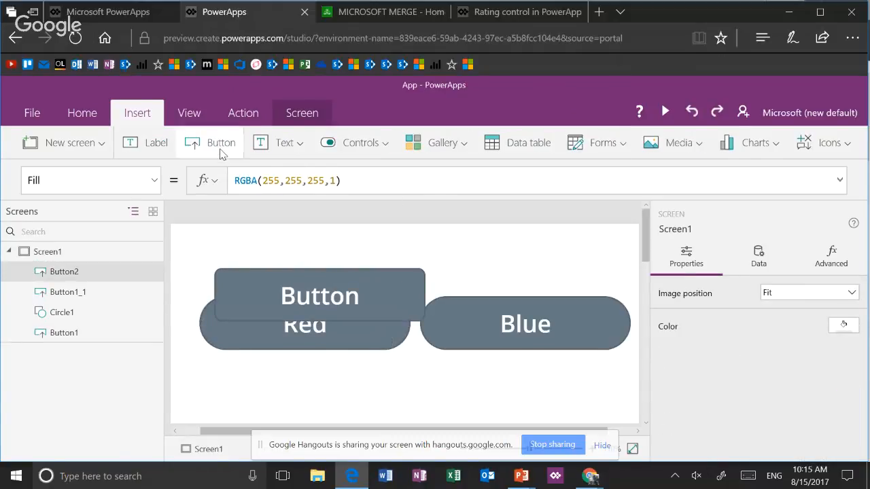
pyautogui.moveTo(319, 291); pyautogui.dragTo(417, 255)
pyautogui.doubleClick(417, 254)
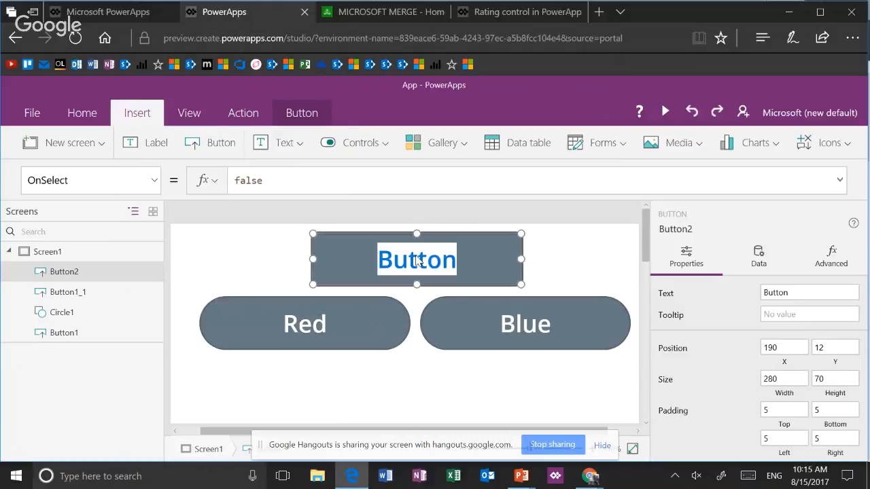
pyautogui.write('Next')
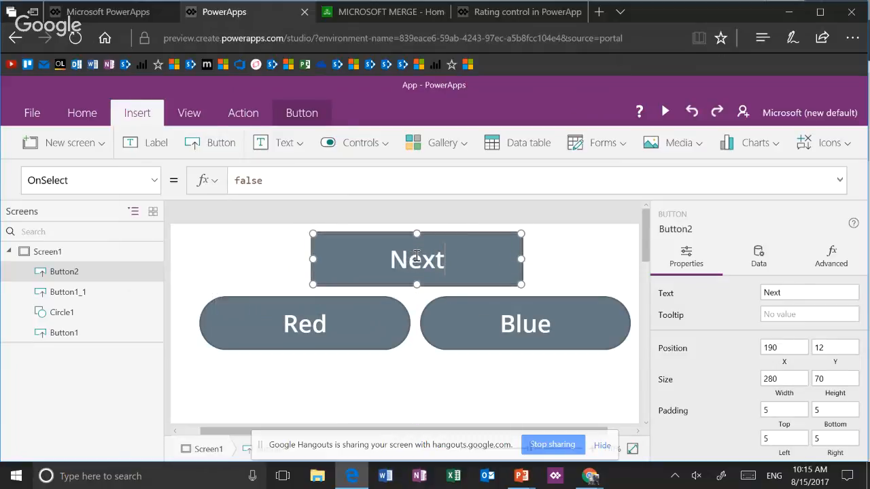
pyautogui.write(' Screen')
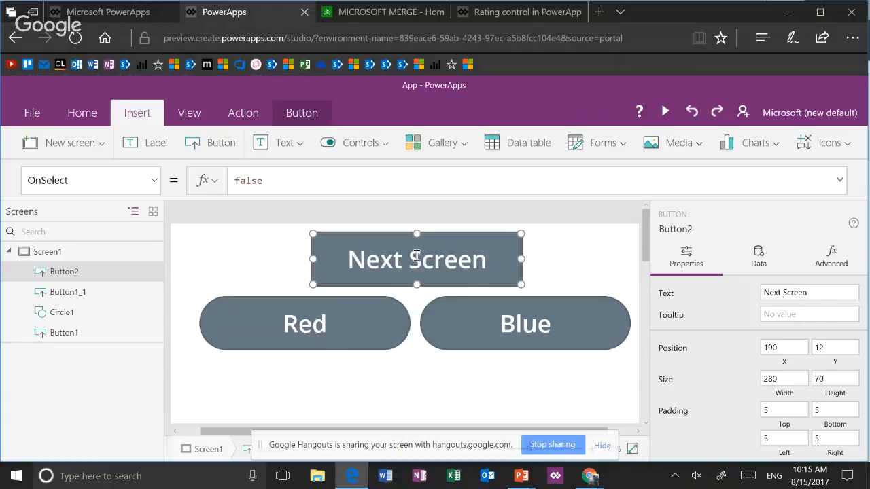
pyautogui.press('Escape')
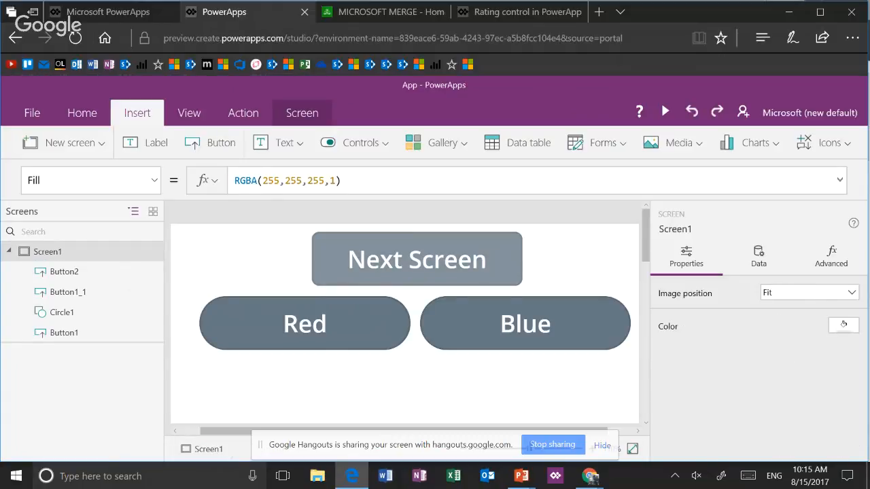
# Add a second screen with a title bar to the app and return to Screen1
pyautogui.click(64, 143)
pyautogui.click(166, 292)
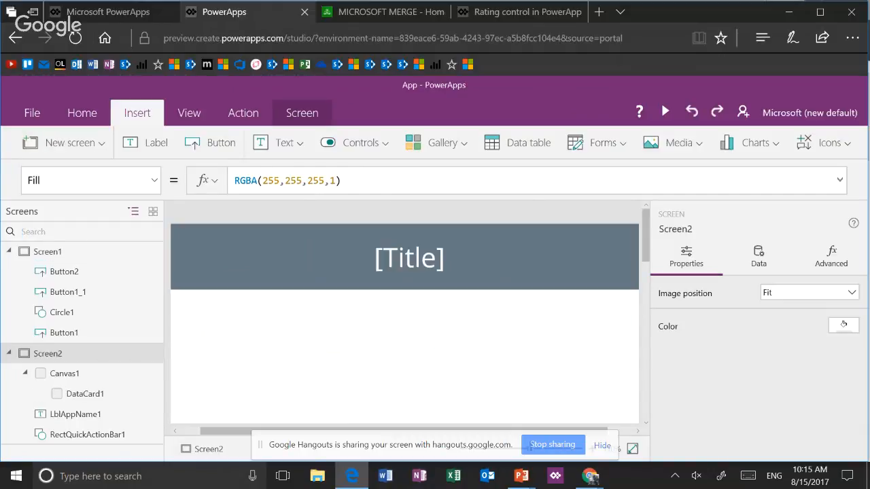
pyautogui.click(47, 252)
# Set the Next Screen button's OnSelect action to navigate to Screen2 with the ScreenTransition.Fade transition
pyautogui.click(486, 261)
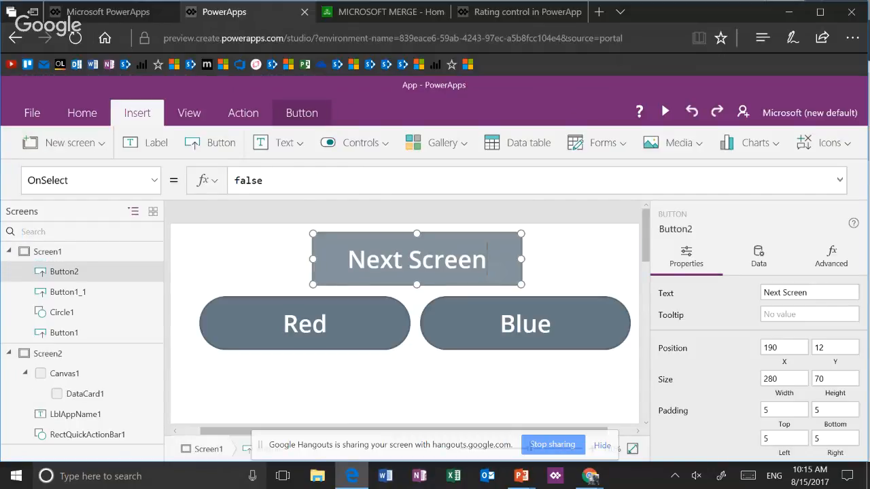
pyautogui.click(242, 113)
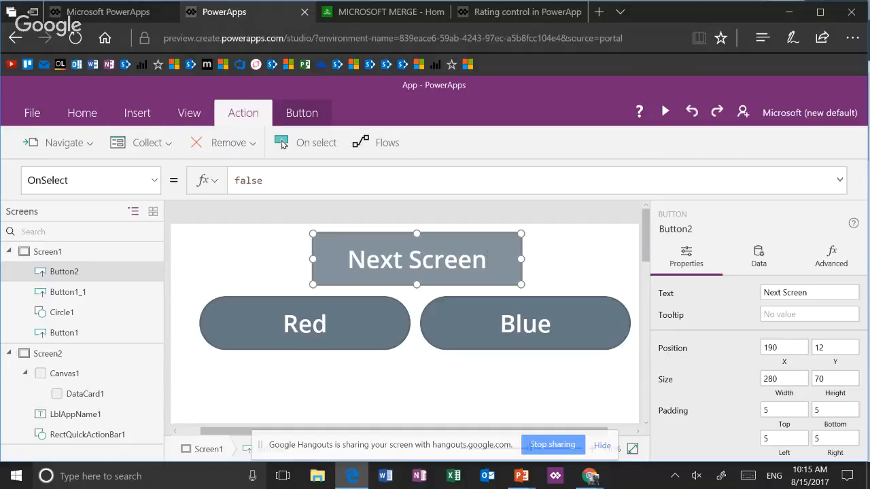
pyautogui.click(65, 143)
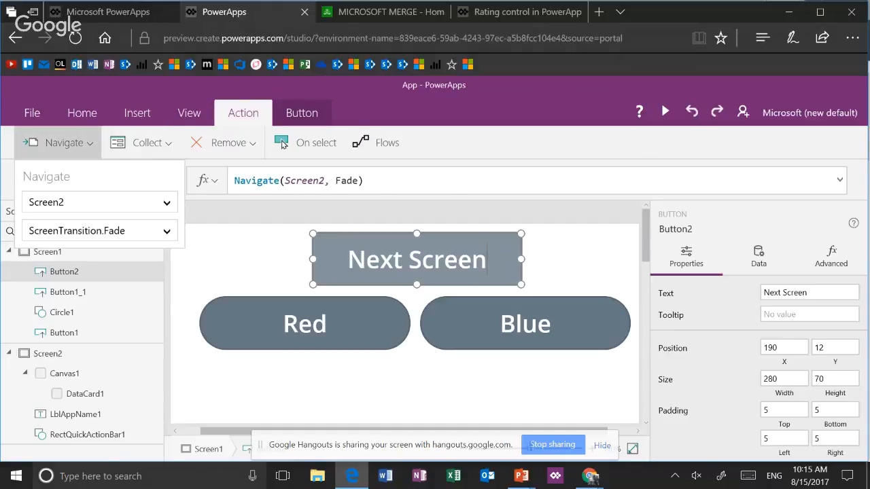
pyautogui.click(71, 202)
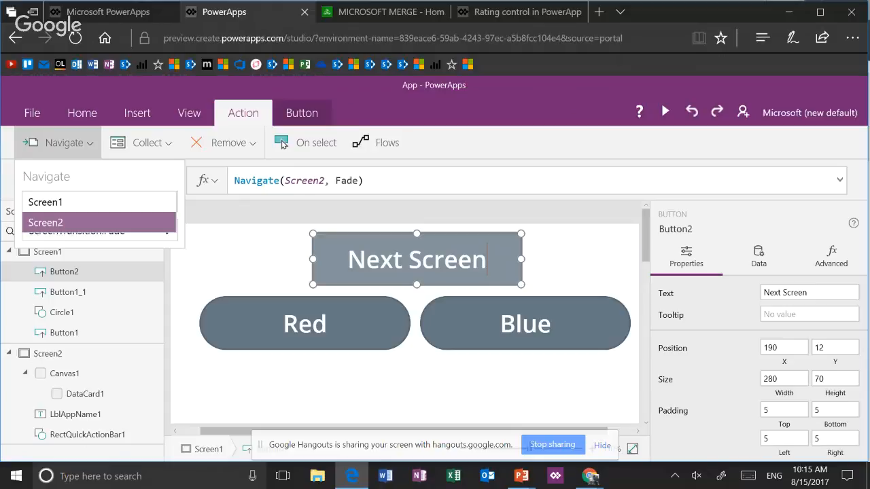
pyautogui.click(86, 218)
pyautogui.click(445, 181)
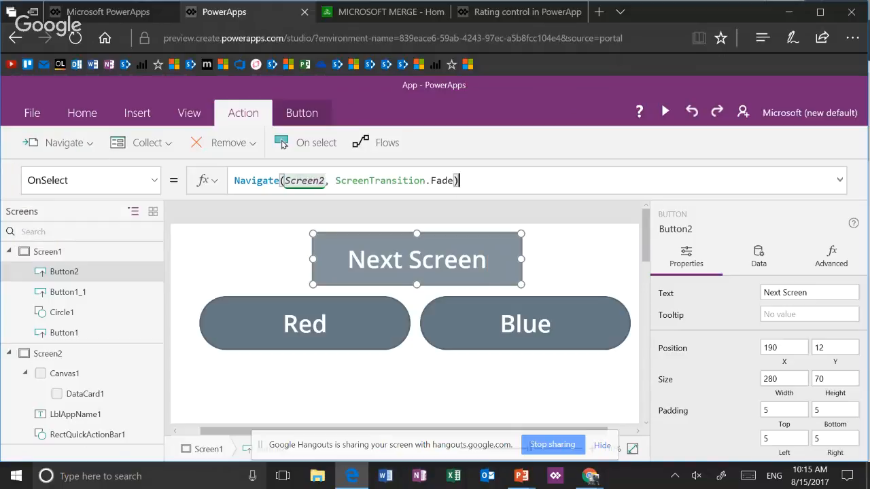
# Preview the app to test the Next Screen button's navigation, and return to Screen1 in the editor
pyautogui.click(666, 111)
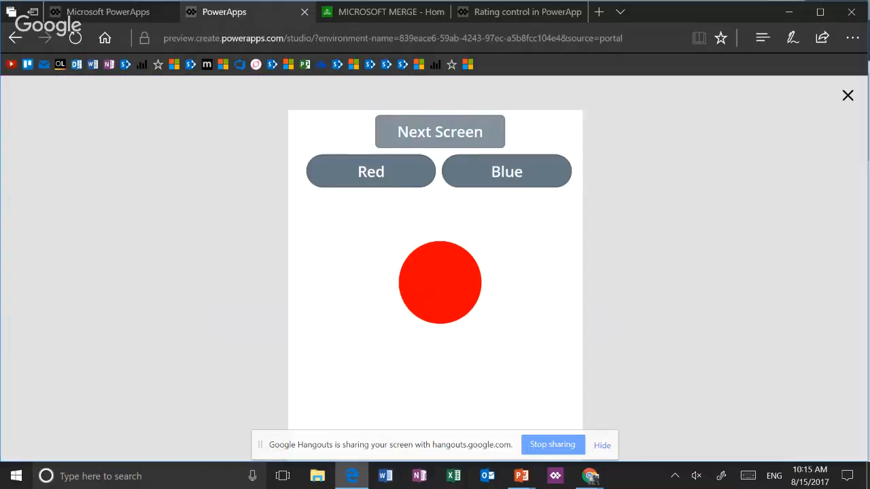
pyautogui.click(437, 95)
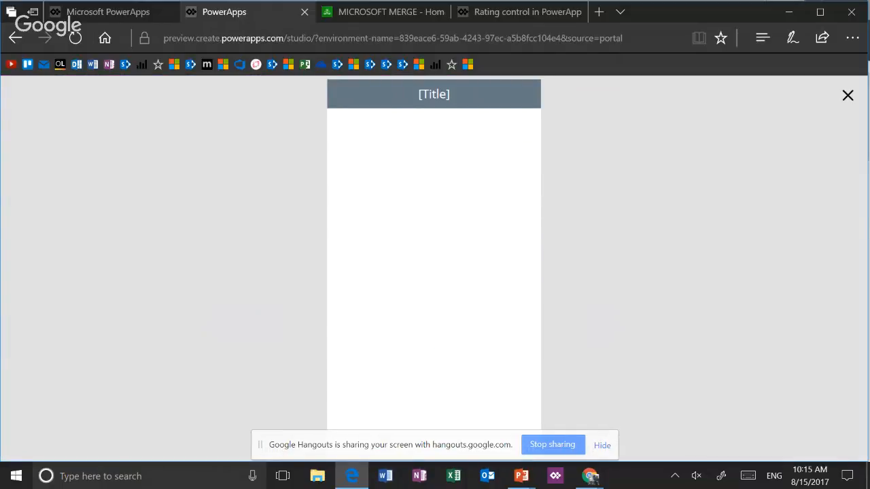
pyautogui.press('Escape')
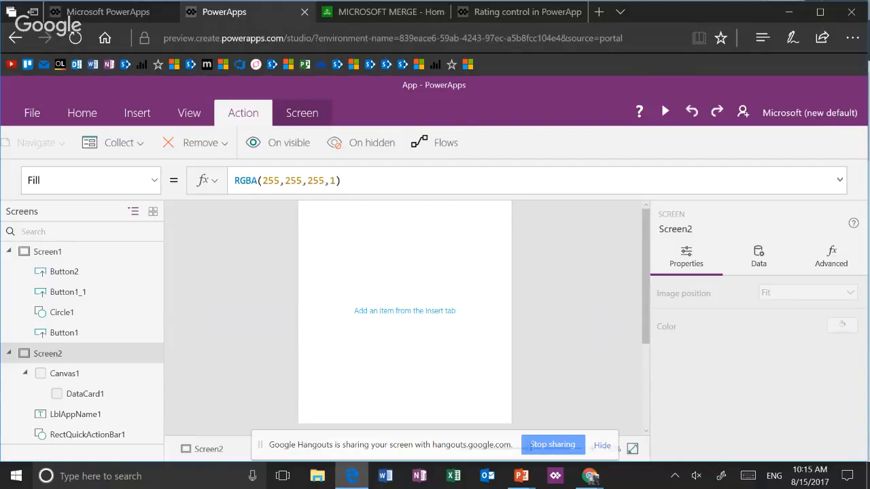
pyautogui.click(48, 252)
pyautogui.scroll(-2, 415, 255)
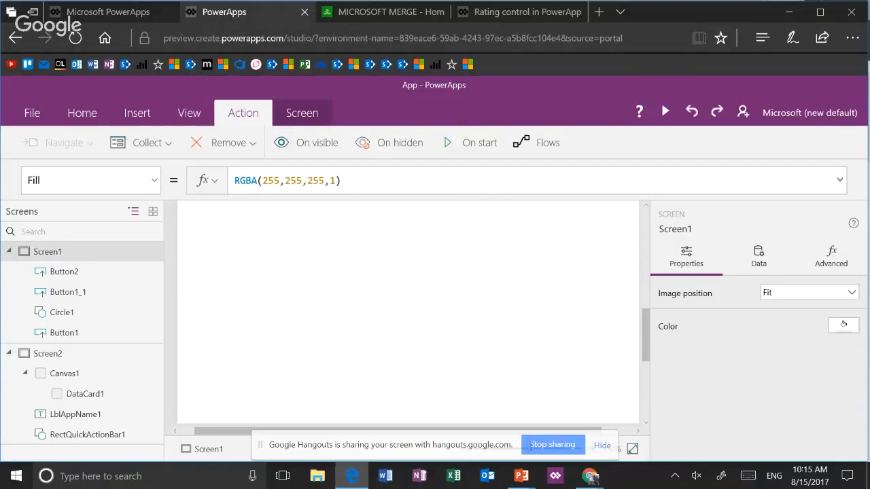
pyautogui.scroll(2, 408, 313)
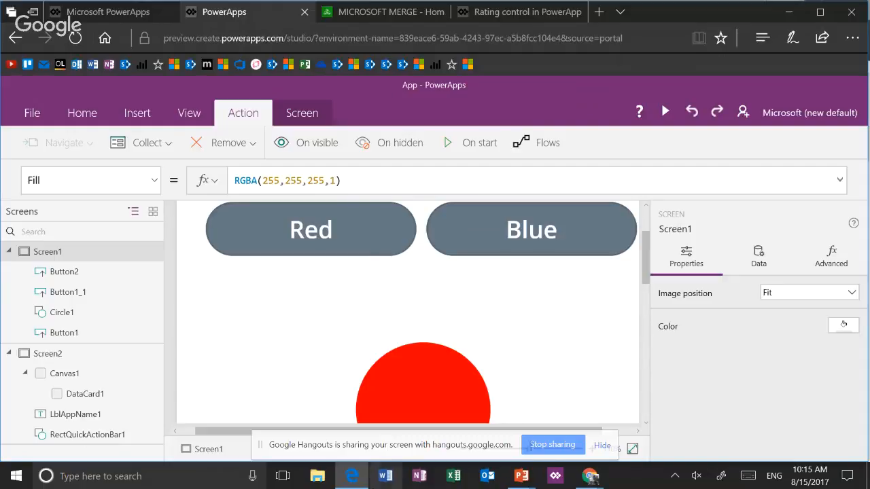
# Switch to the PowerPoint slide show and advance to the Finger Friendly Controls slide
pyautogui.hotkey('alt', 'Tab')
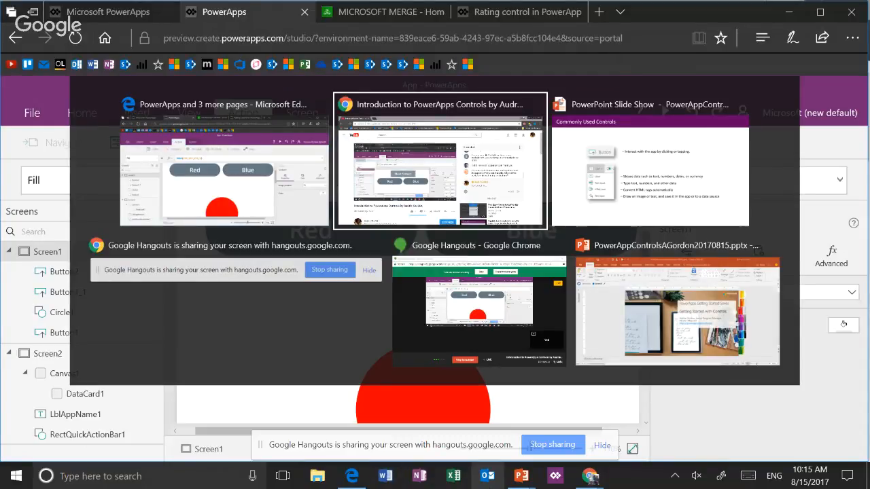
pyautogui.press('Tab')
pyautogui.press('Right')
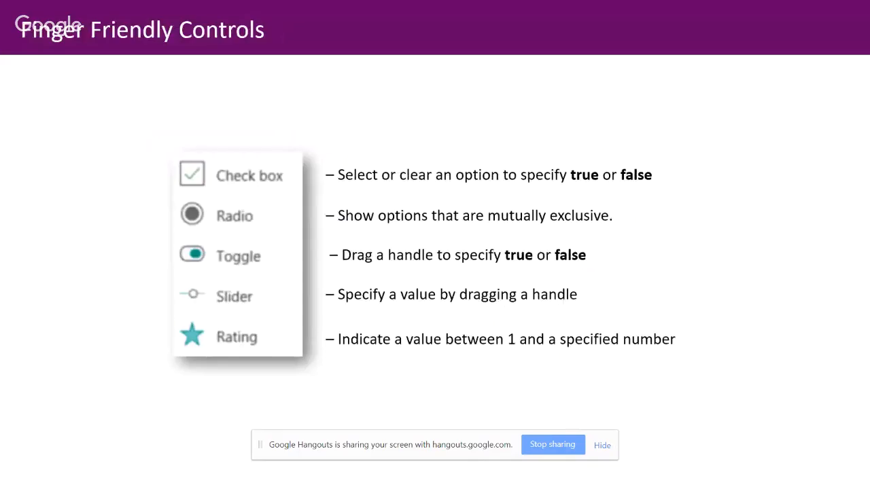
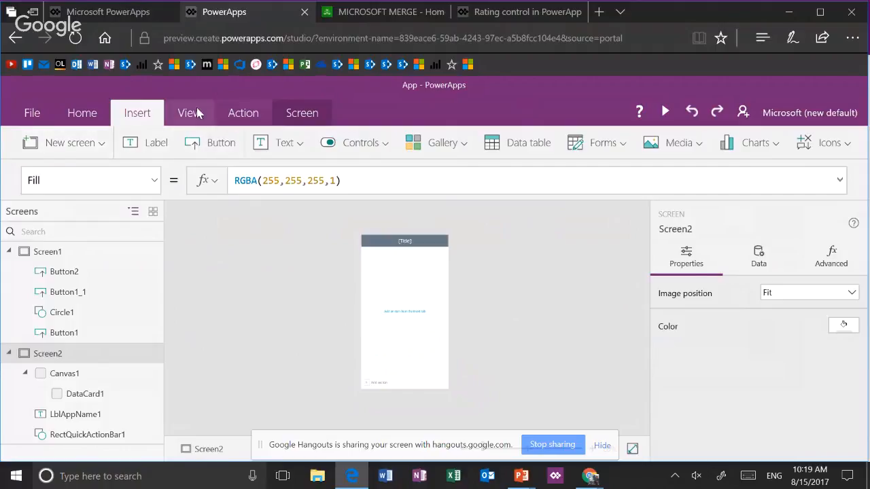
# Start adding a data source to the app and choose the existing SharePoint connection
pyautogui.click(189, 113)
pyautogui.click(99, 154)
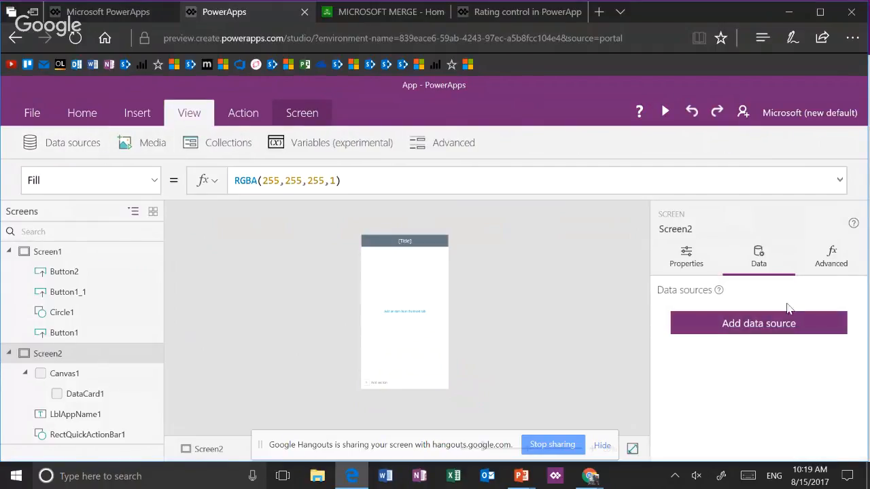
pyautogui.click(767, 330)
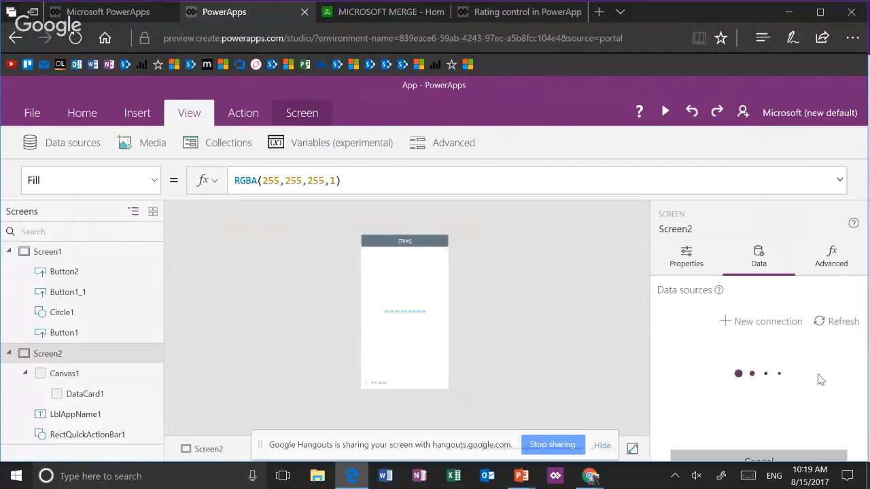
pyautogui.click(852, 39)
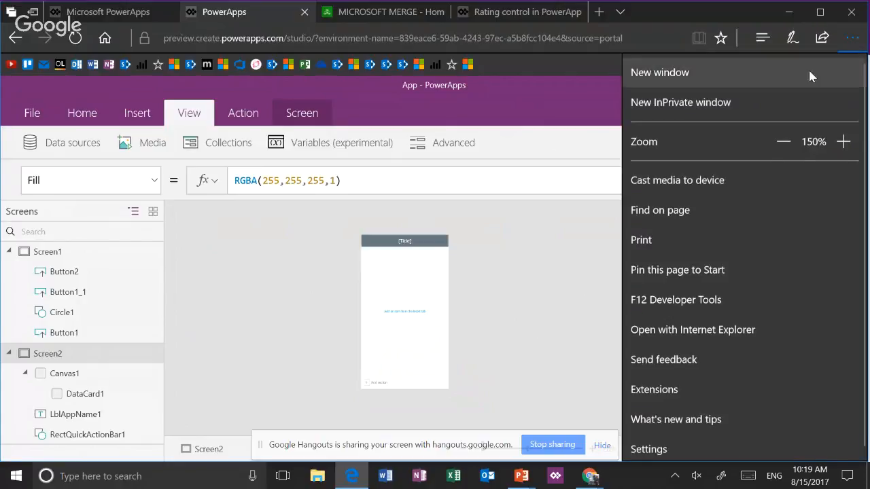
pyautogui.click(783, 142)
pyautogui.click(783, 141)
pyautogui.click(591, 284)
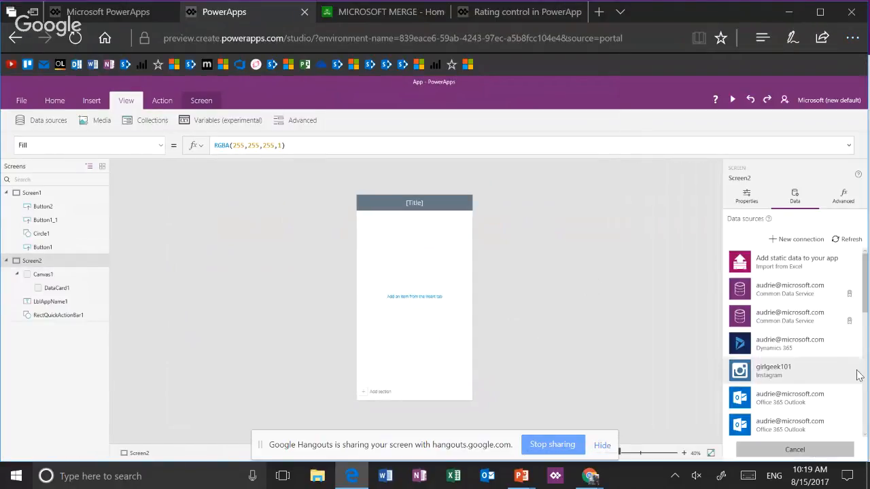
pyautogui.scroll(-3, 839, 361)
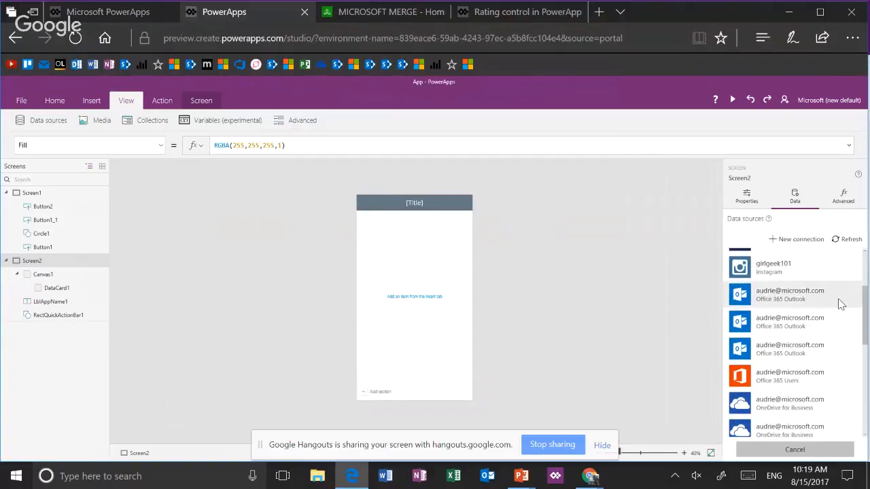
pyautogui.scroll(-1, 842, 304)
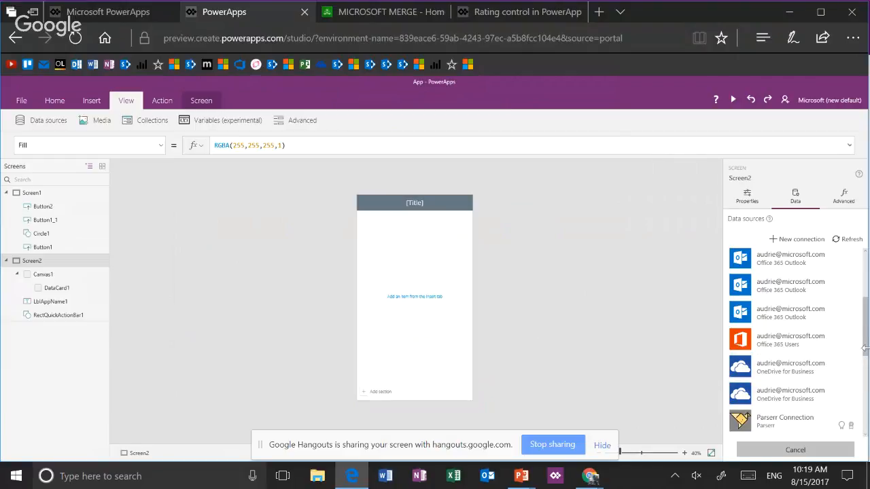
pyautogui.moveTo(865, 347); pyautogui.dragTo(866, 407)
pyautogui.click(816, 349)
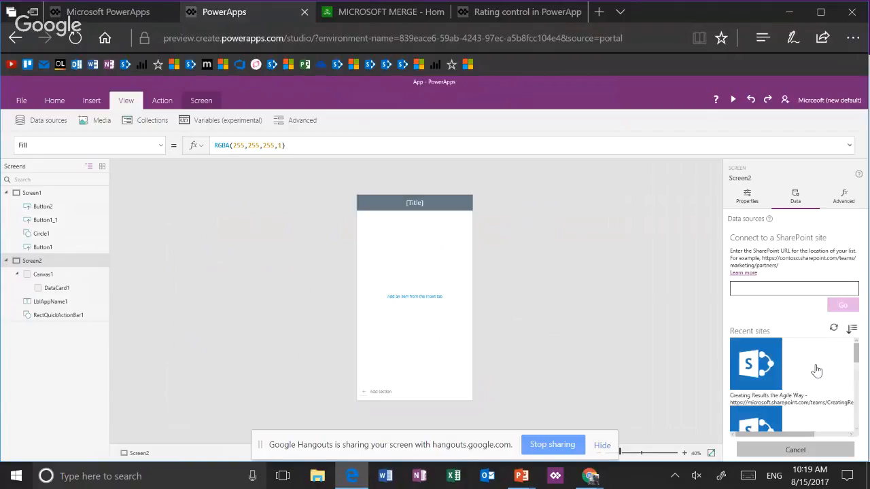
# Open the bookmarked Activity Logs SharePoint list in the Microsoft PowerApps browser tab and copy the team site portion of its URL
pyautogui.scroll(-5, 818, 369)
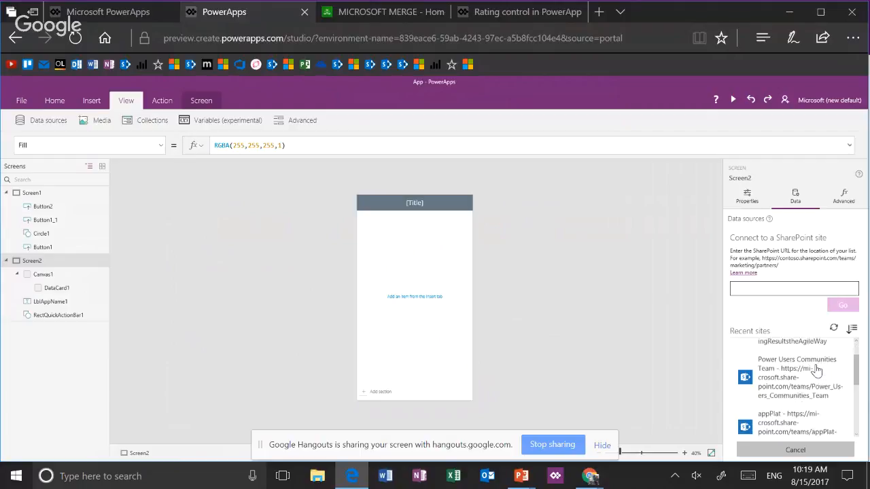
pyautogui.scroll(-2, 817, 369)
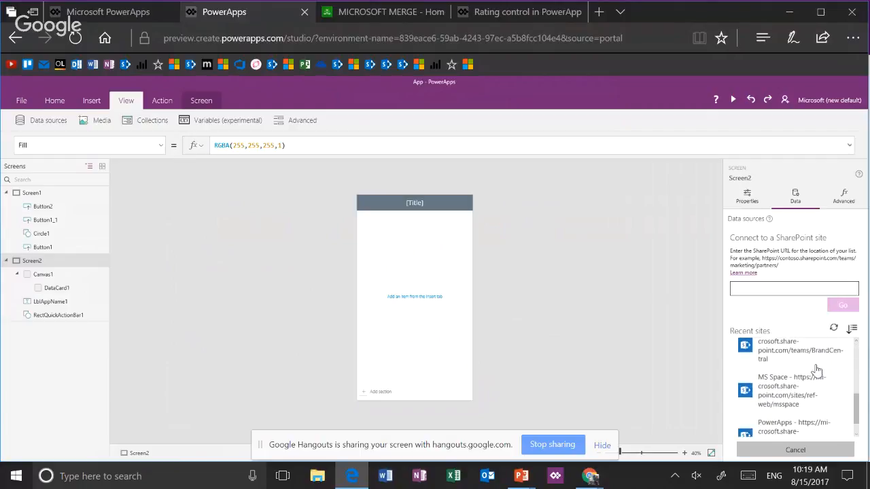
pyautogui.click(773, 286)
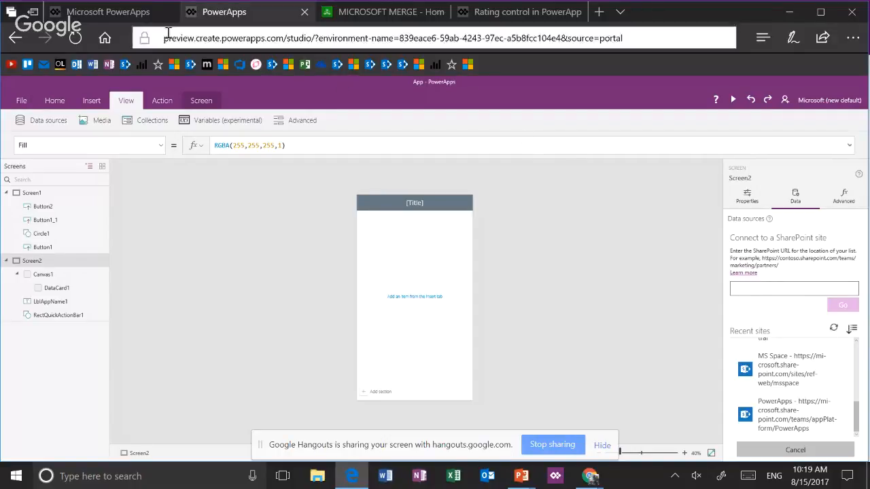
pyautogui.click(145, 20)
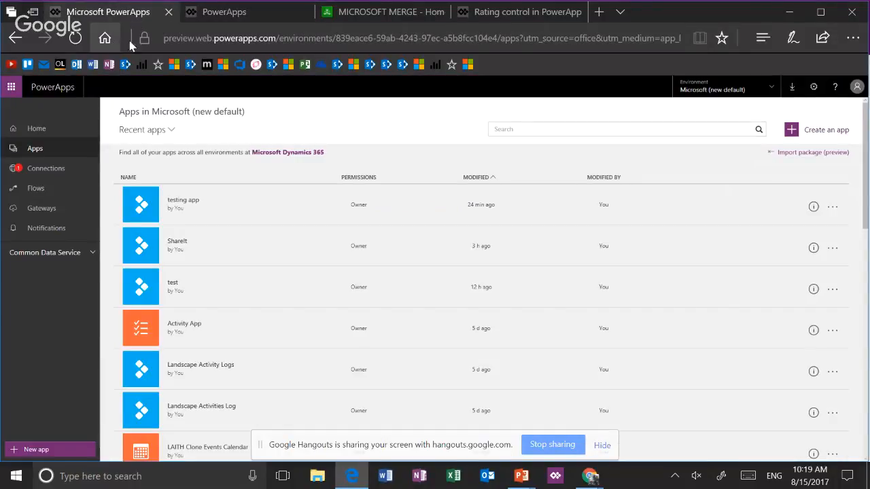
pyautogui.click(403, 65)
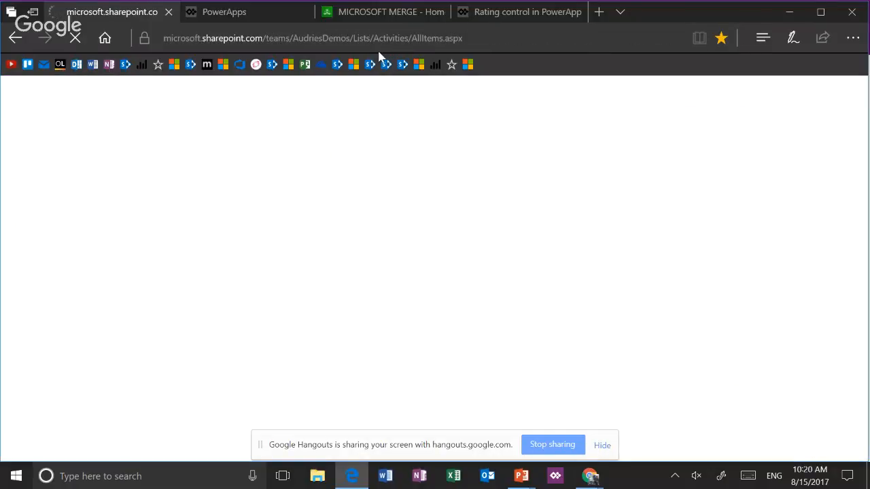
pyautogui.click(347, 38)
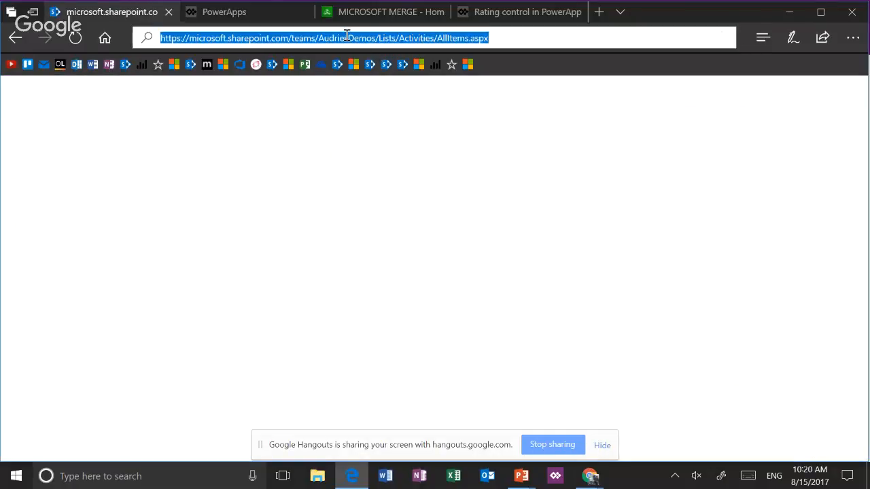
pyautogui.click(355, 37)
pyautogui.moveTo(376, 37); pyautogui.dragTo(76, 43)
pyautogui.hotkey('ctrl', 'c')
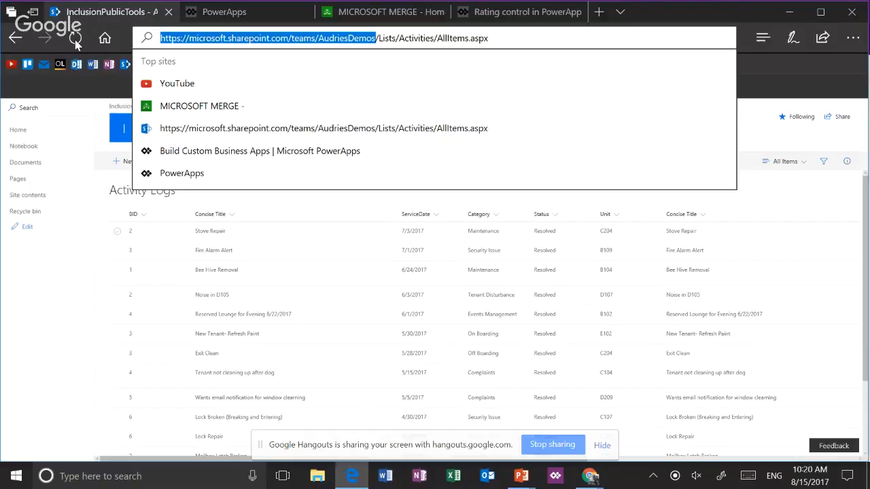
# Return to the app editor, enter the copied team site URL as the SharePoint site and load its lists
pyautogui.hotkey('ctrl', 'Tab')
pyautogui.hotkey('ctrl', 'v')
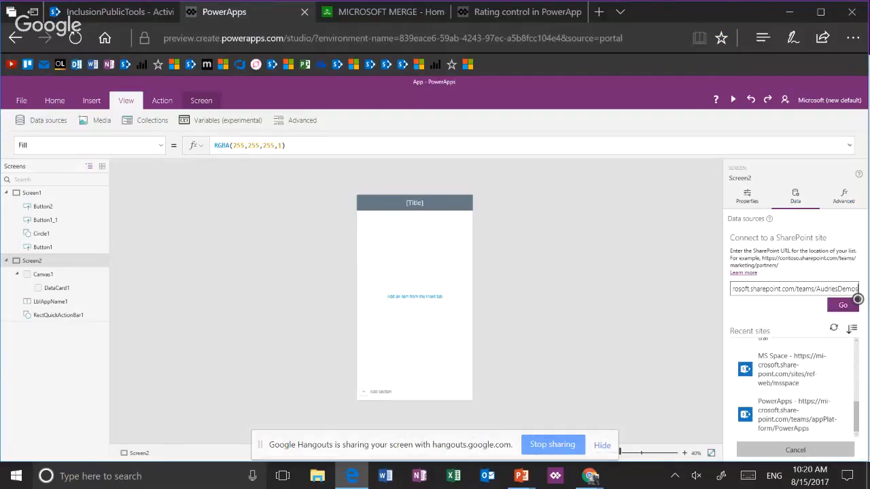
pyautogui.click(856, 302)
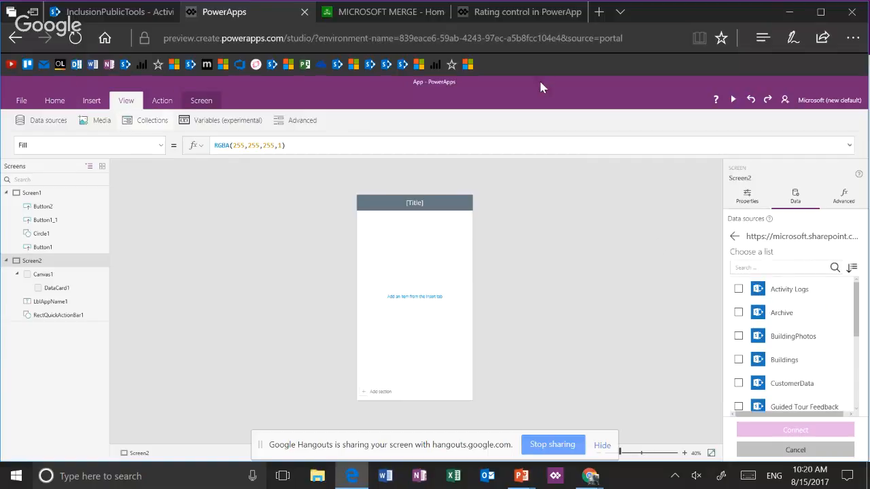
# Look through the site's lists and connect the Buildings list as a data source
pyautogui.click(858, 348)
pyautogui.moveTo(858, 348); pyautogui.dragTo(861, 381)
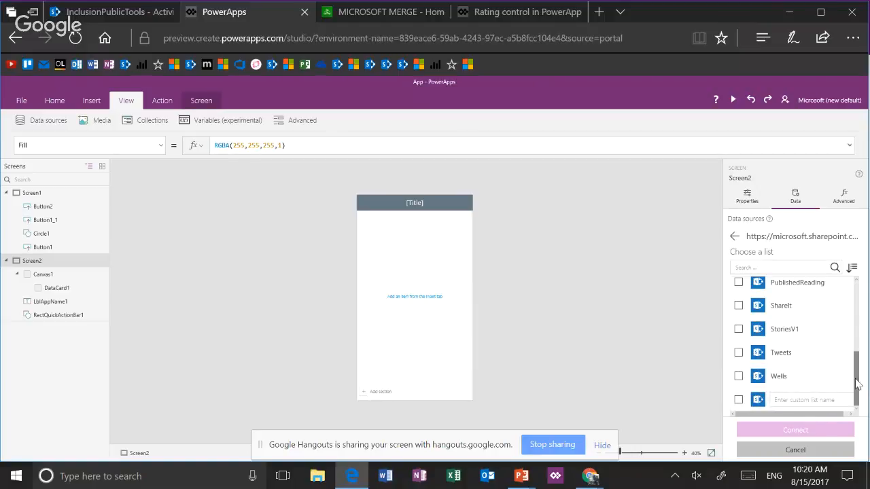
pyautogui.scroll(1, 858, 385)
pyautogui.moveTo(858, 354); pyautogui.dragTo(856, 301)
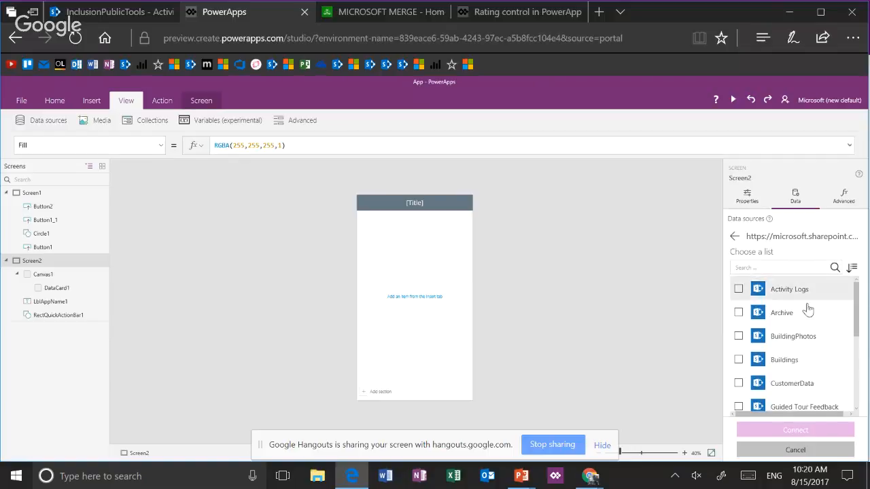
pyautogui.click(740, 361)
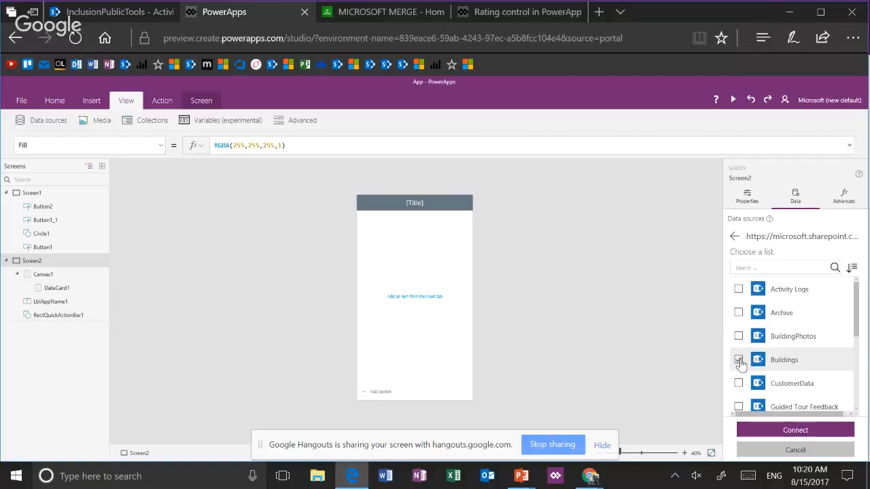
pyautogui.click(783, 428)
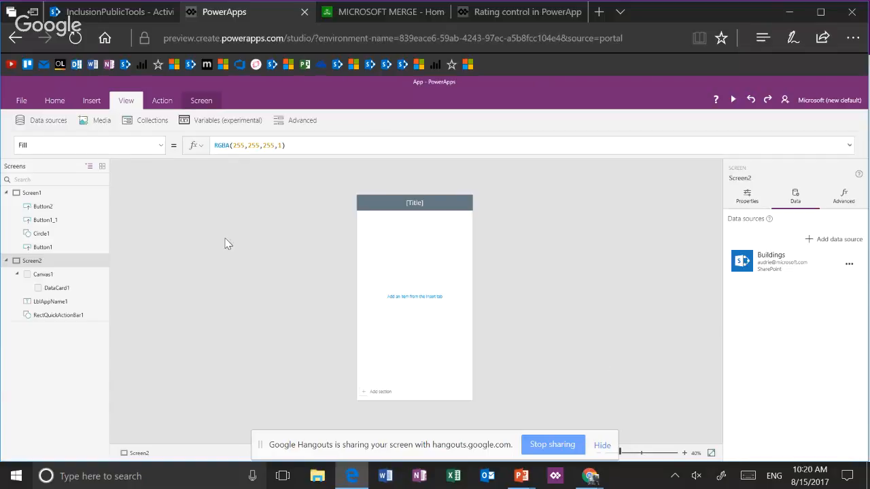
# Insert a Radio control on Screen2 and move it below the title bar, near the middle of the screen's width
pyautogui.click(92, 101)
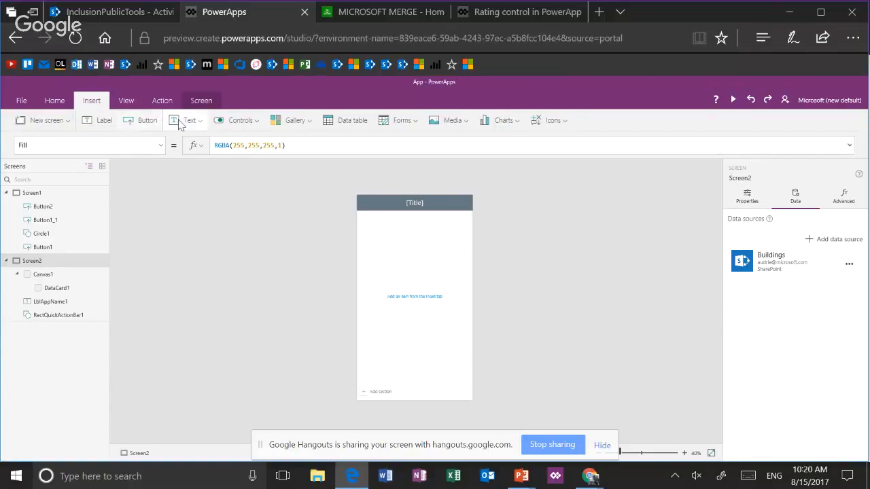
pyautogui.click(238, 120)
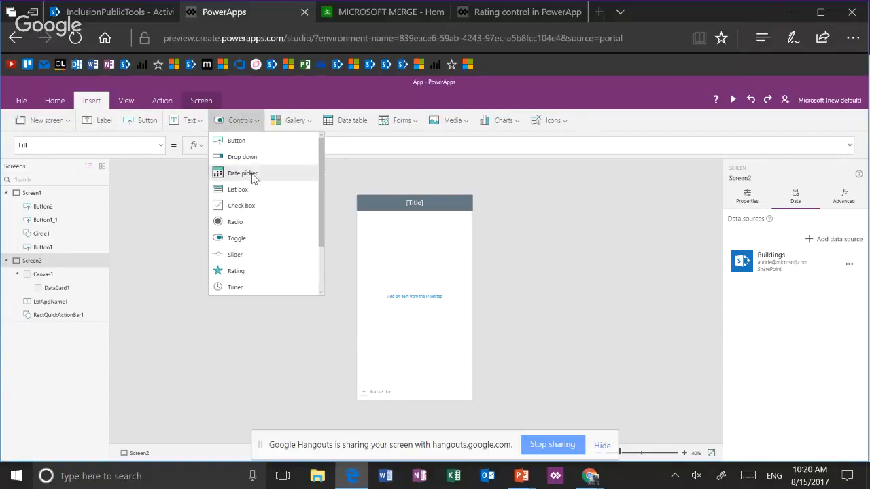
pyautogui.click(255, 222)
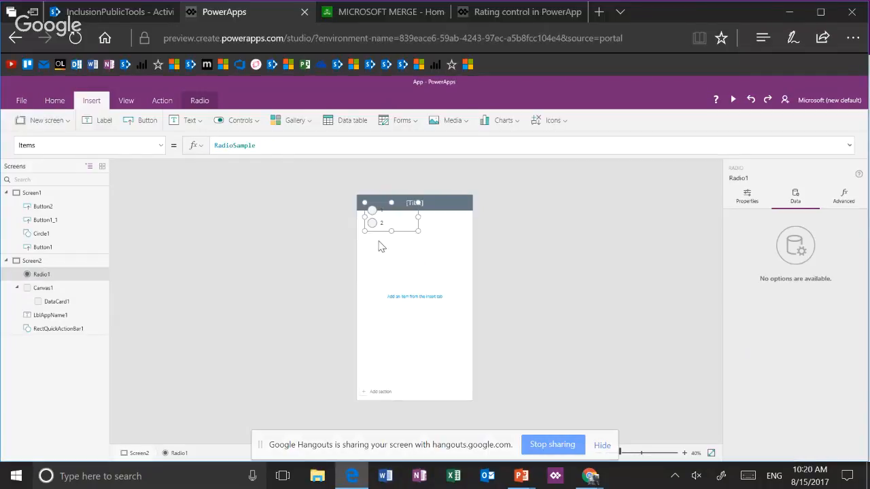
pyautogui.moveTo(406, 230); pyautogui.dragTo(426, 264)
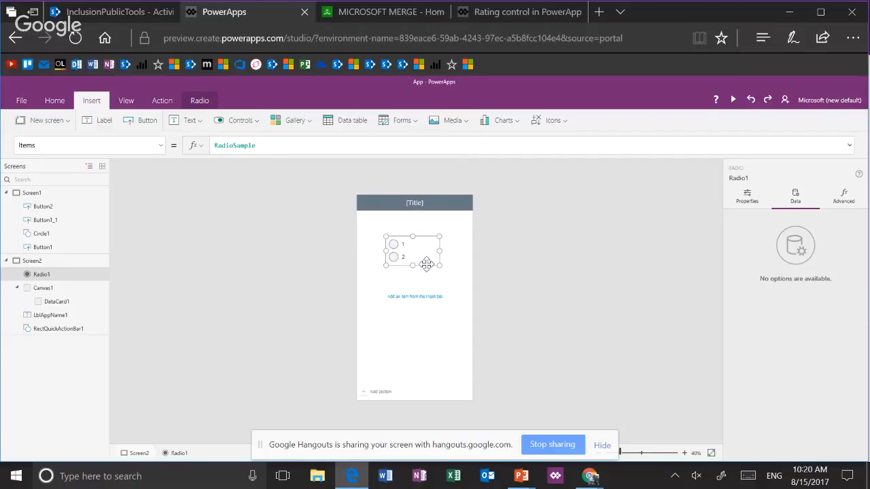
# Rename the radio control to RadioBuildings
pyautogui.click(96, 275)
pyautogui.click(122, 325)
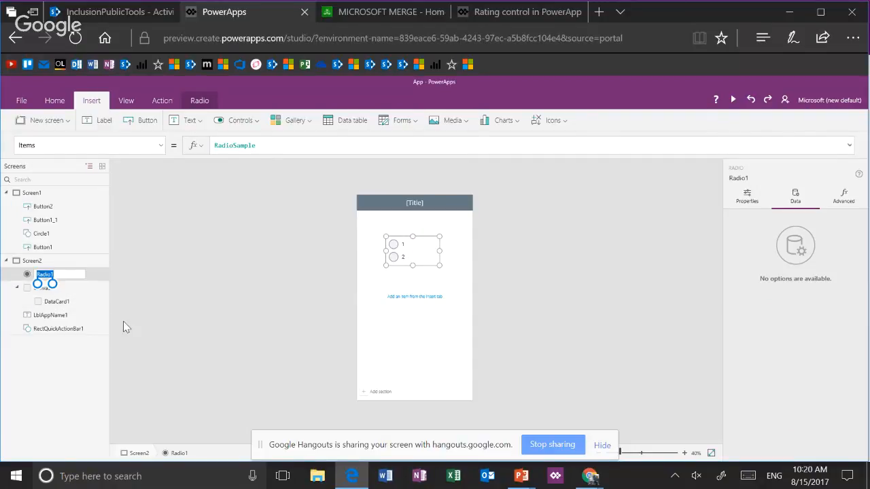
pyautogui.write('RadioBuildings')
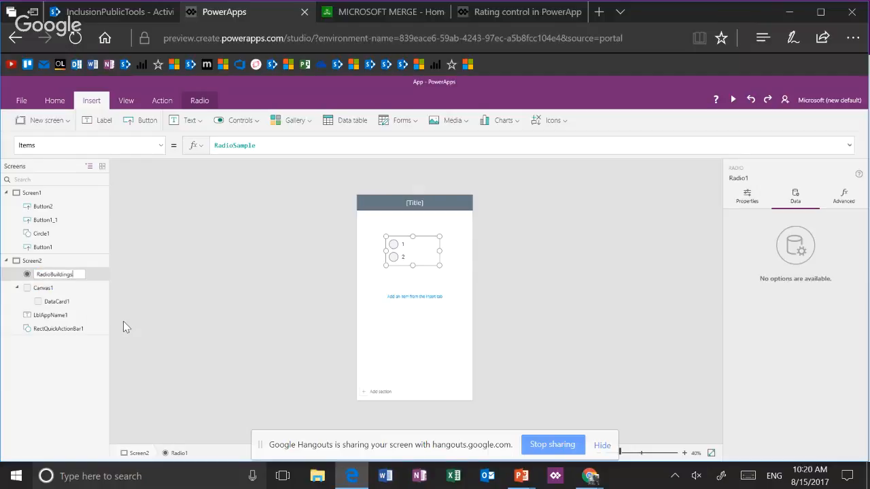
pyautogui.press('Return')
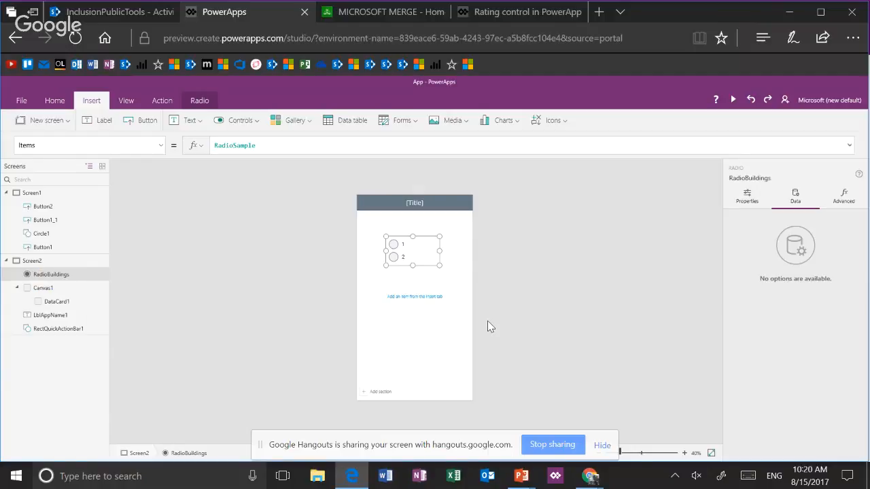
# Set the RadioBuildings control's Items property to the Buildings data source
pyautogui.click(637, 453)
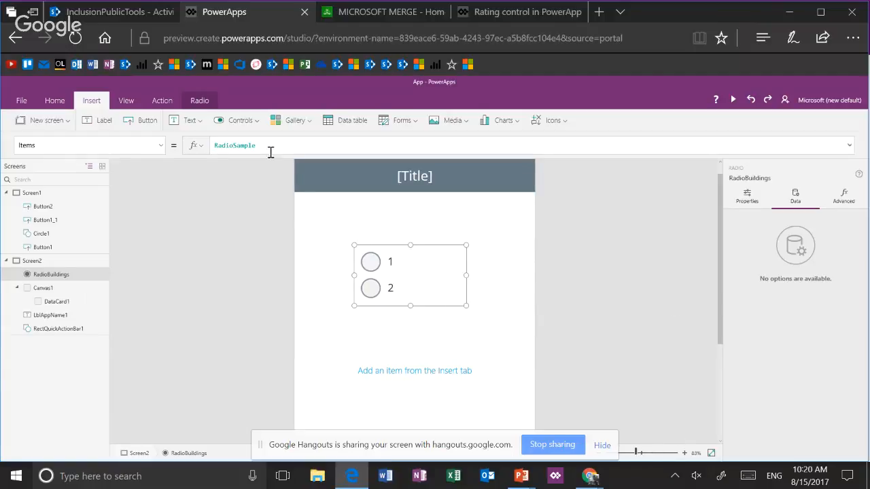
pyautogui.click(854, 41)
pyautogui.click(846, 141)
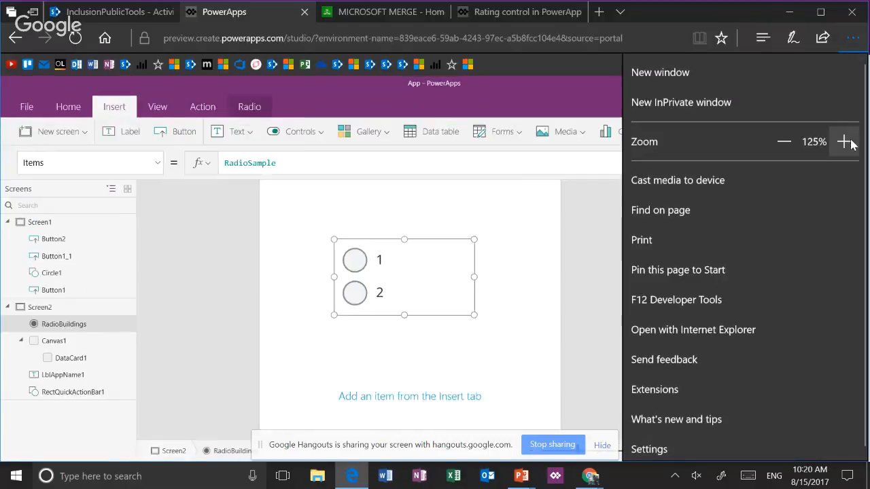
pyautogui.click(846, 141)
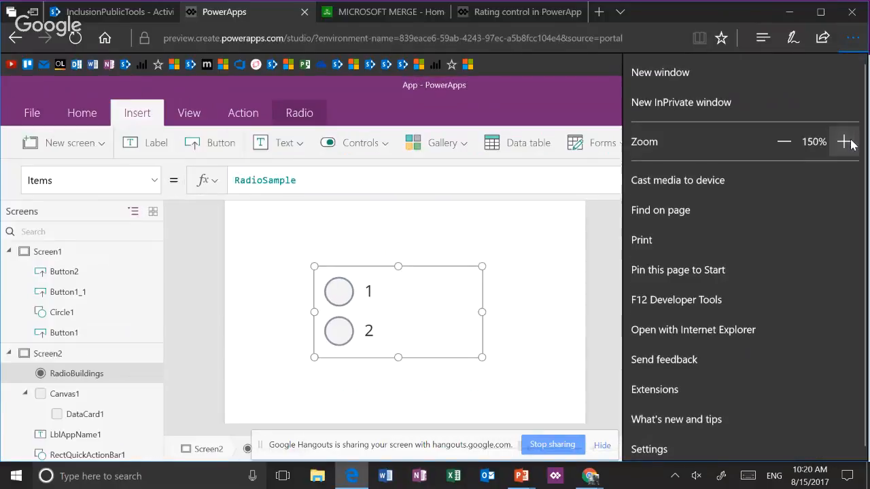
pyautogui.click(356, 187)
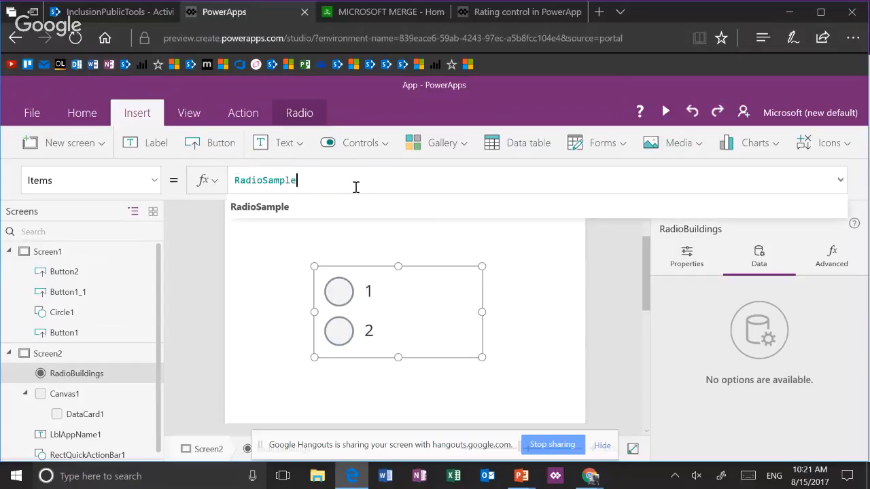
pyautogui.hotkey('ctrl', 'a')
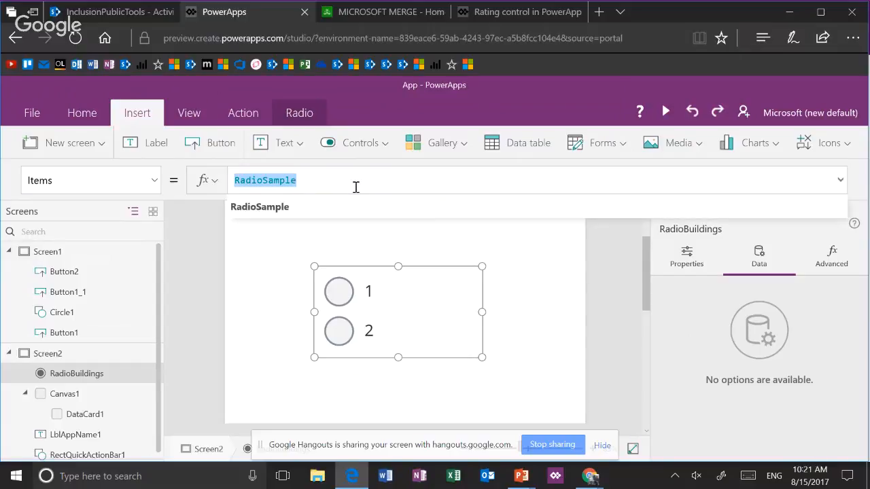
pyautogui.write('Buildings')
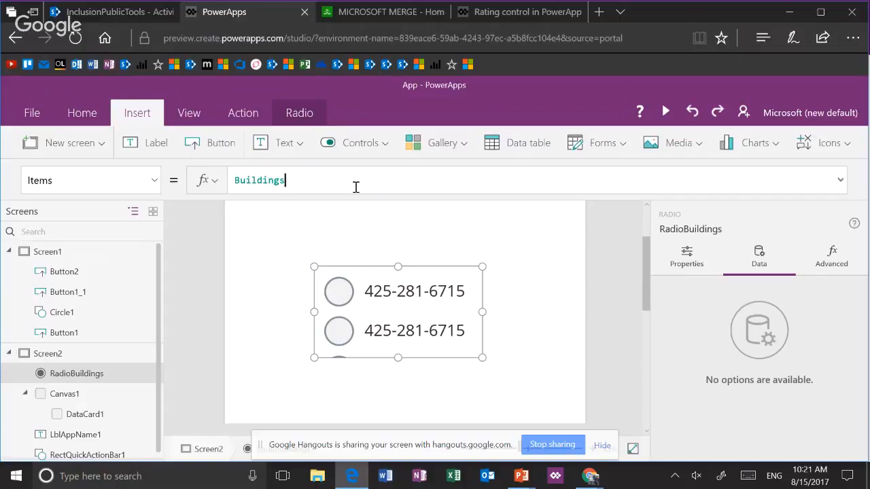
# Set the RadioBuildings control's Items property to Distinct(Buildings,Title)
pyautogui.press('Home')
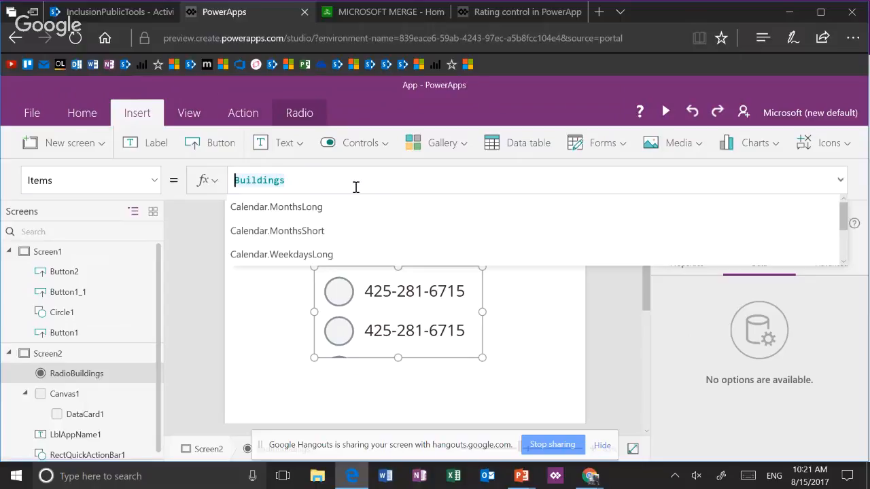
pyautogui.write('Distinct')
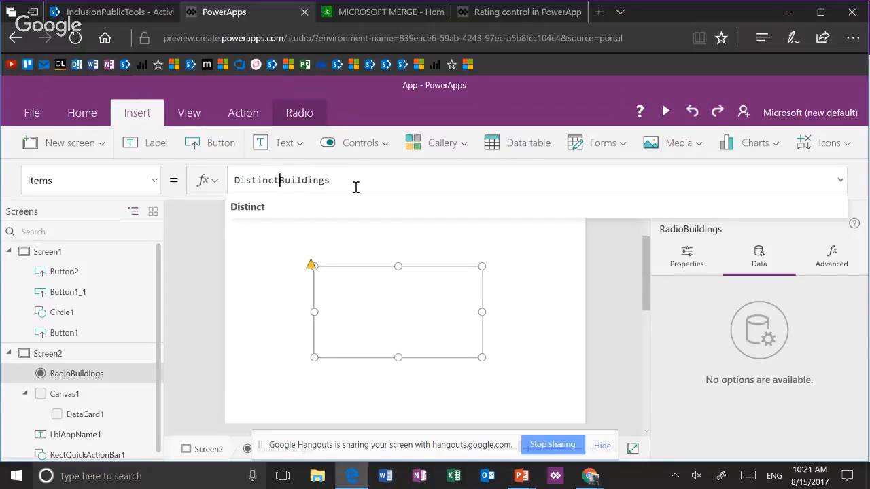
pyautogui.write('(')
pyautogui.press('End')
pyautogui.write(', ')
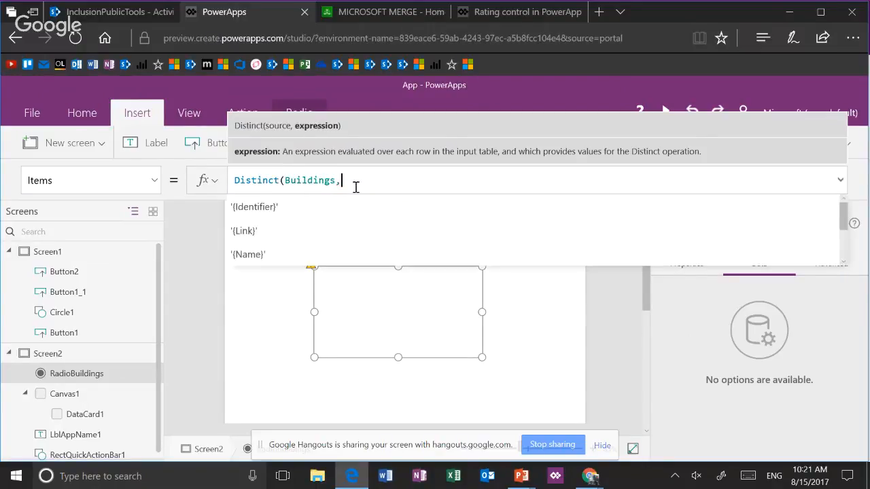
pyautogui.write('itle)')
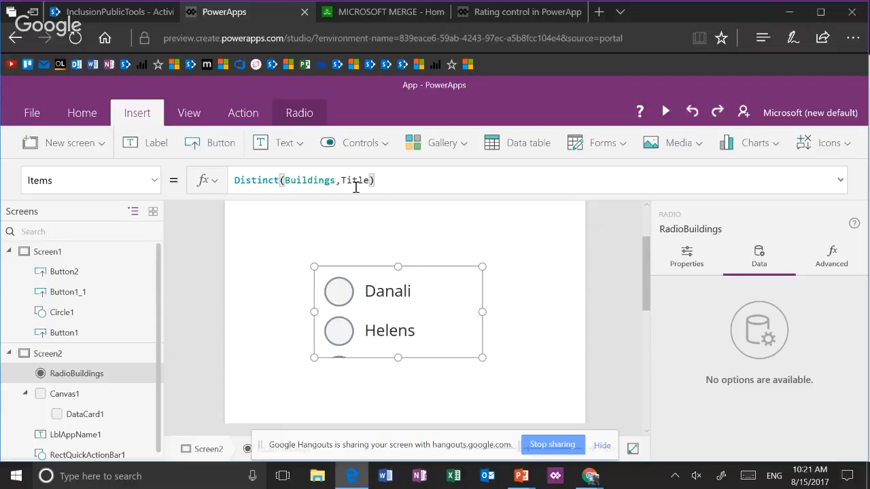
# Stretch the RadioBuildings control downward over all its options, and shrink it back to a height of 244
pyautogui.click(636, 450)
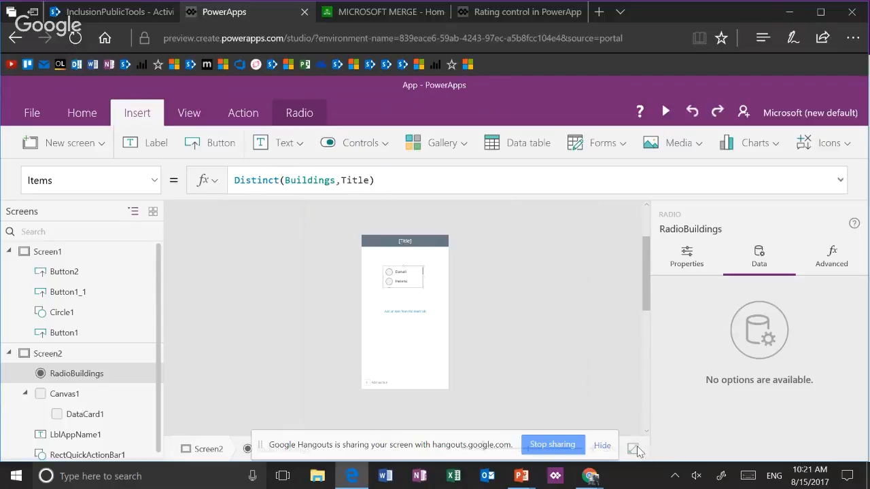
pyautogui.moveTo(403, 288); pyautogui.dragTo(405, 332)
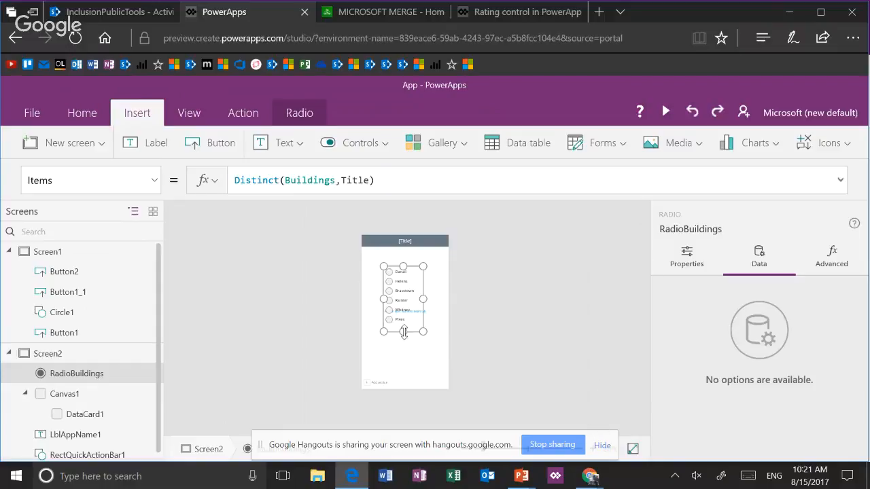
pyautogui.moveTo(403, 332); pyautogui.dragTo(403, 299)
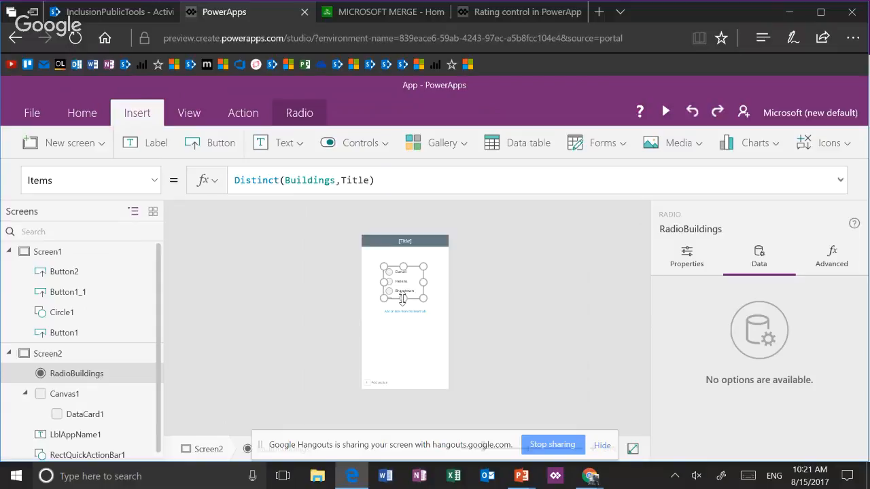
# Set the RadioBuildings control's Height property to CountRows(Distinct(Buildings,Title)) * 85
pyautogui.click(155, 188)
pyautogui.scroll(-2, 148, 239)
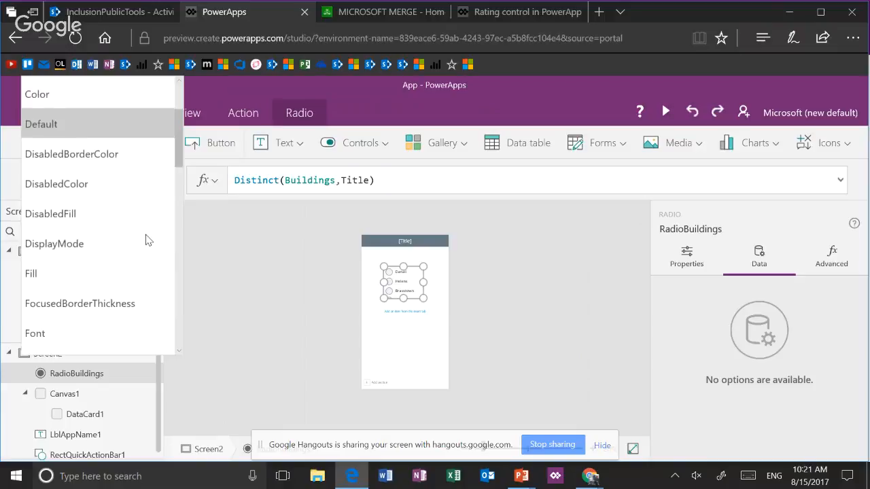
pyautogui.scroll(-2, 147, 239)
pyautogui.click(120, 272)
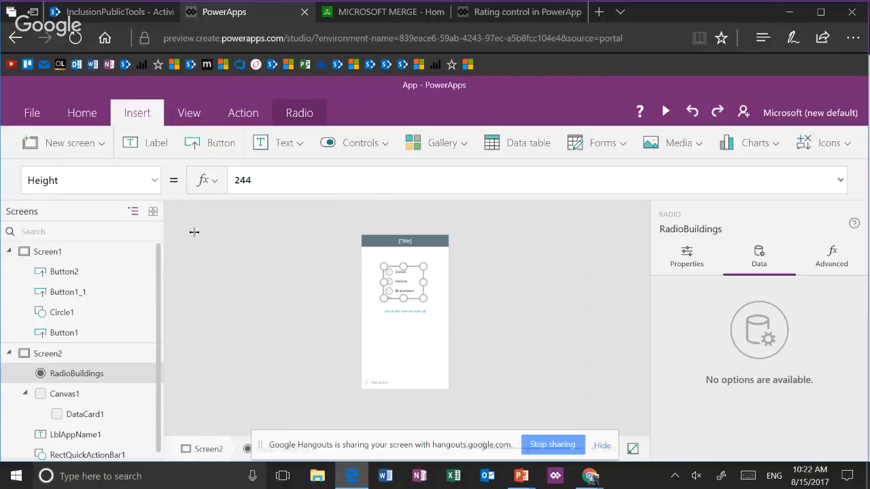
pyautogui.moveTo(312, 180); pyautogui.dragTo(178, 167)
pyautogui.write('Count')
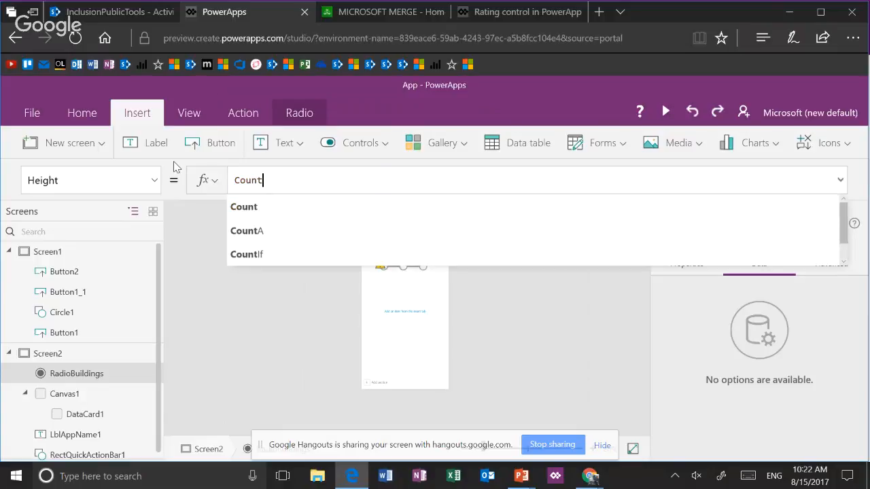
pyautogui.write('Rows(D')
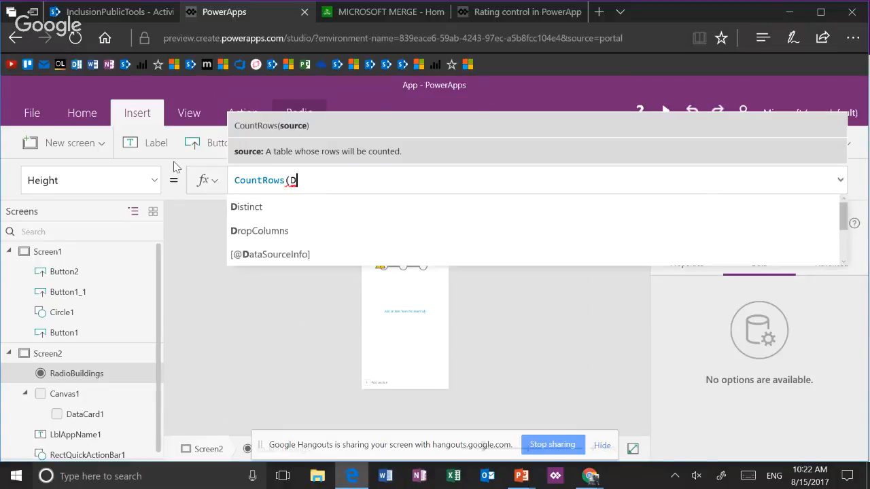
pyautogui.write('istinct(')
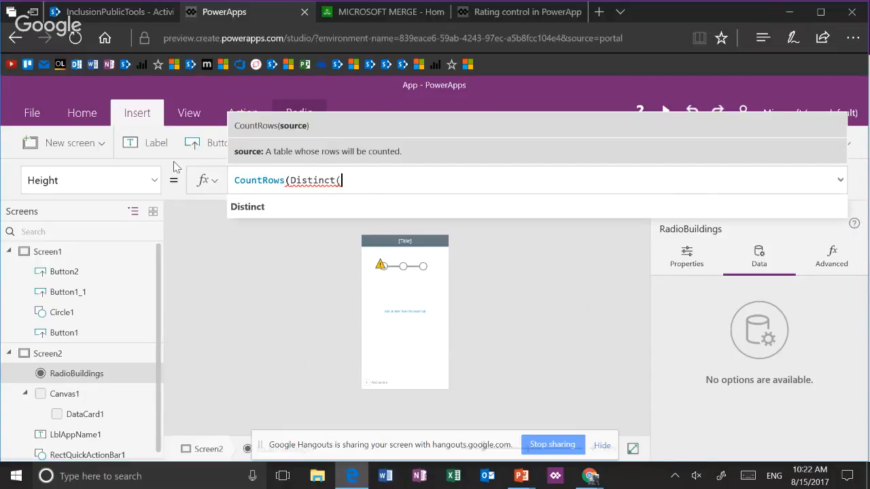
pyautogui.write('Buildings,')
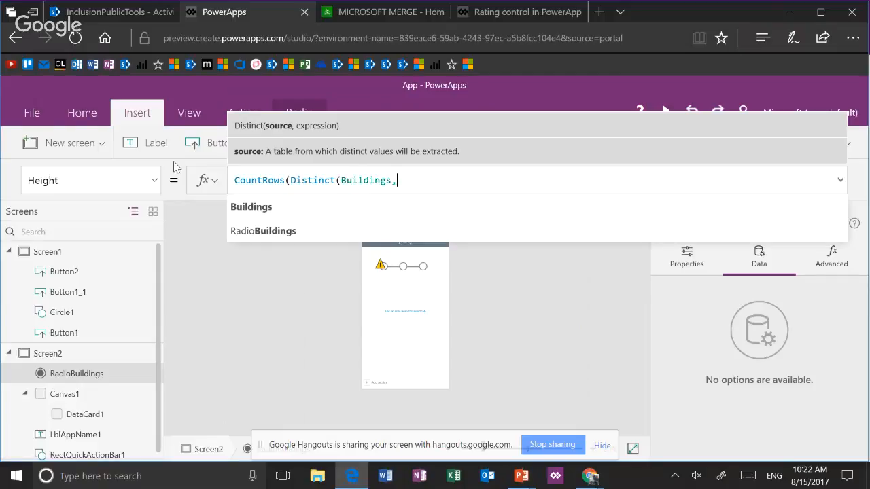
pyautogui.write('Title')
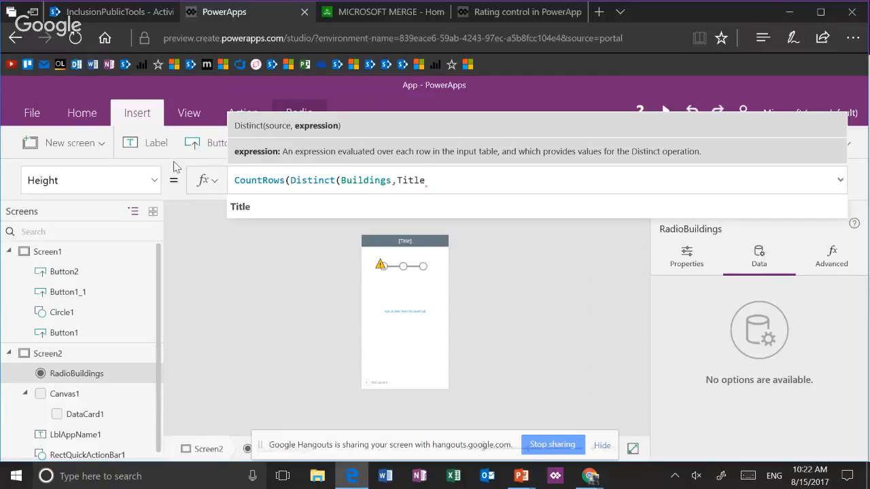
pyautogui.write(')')
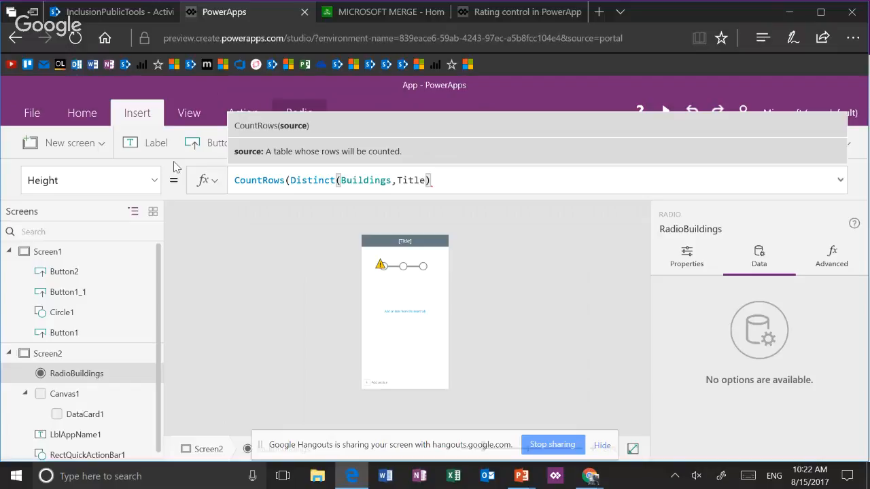
pyautogui.write(') * ')
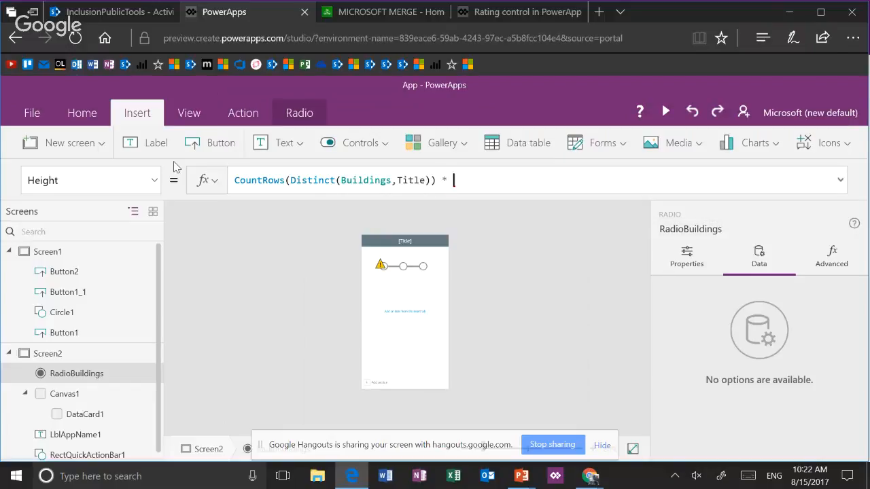
pyautogui.write('6')
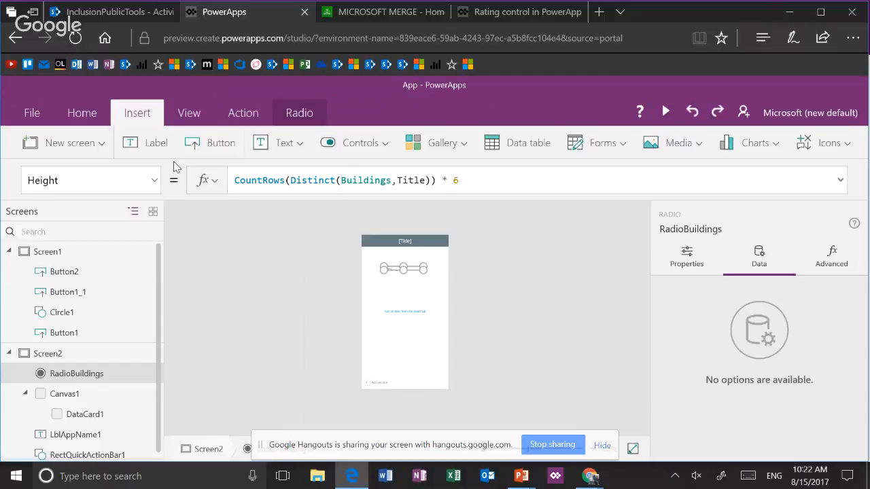
pyautogui.press('BackSpace')
pyautogui.write('85')
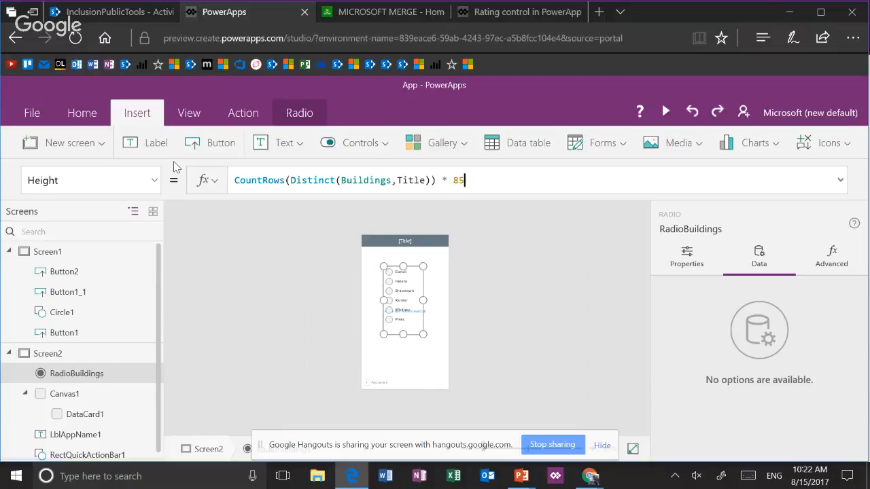
pyautogui.click(569, 319)
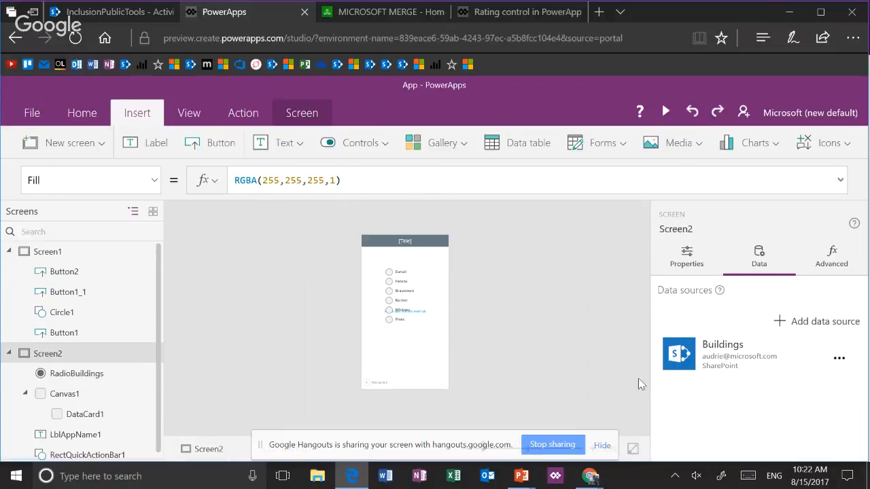
# Preview the app, try the Helens and Rainier radio options, and return to editing
pyautogui.click(663, 111)
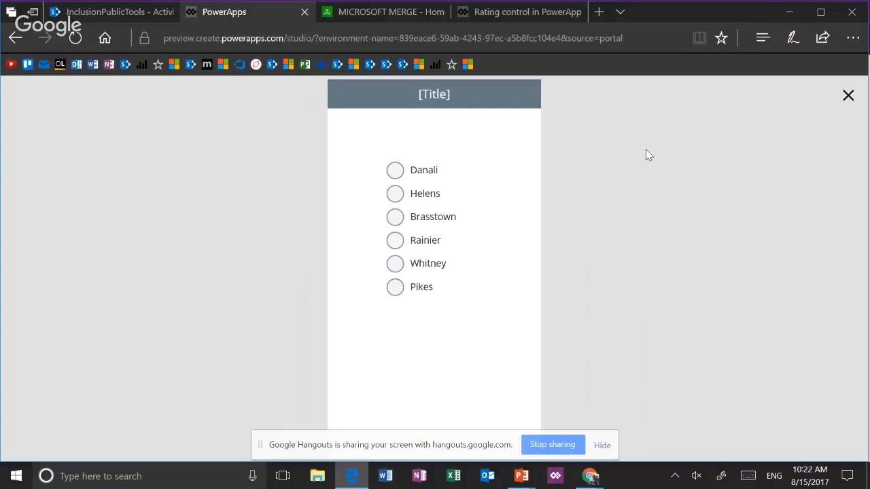
pyautogui.click(396, 194)
pyautogui.click(396, 240)
pyautogui.press('Escape')
# Set the Text of Screen2's title label to "Radio Buttons"
pyautogui.click(385, 240)
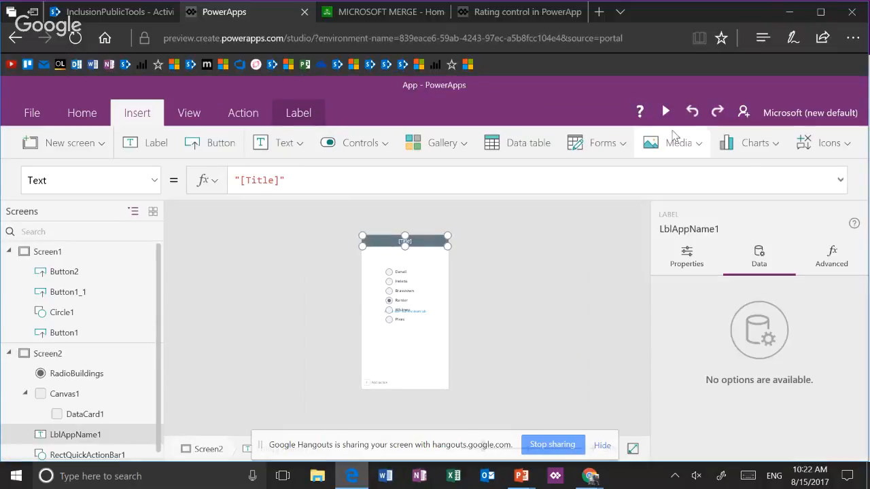
pyautogui.moveTo(281, 181); pyautogui.dragTo(241, 182)
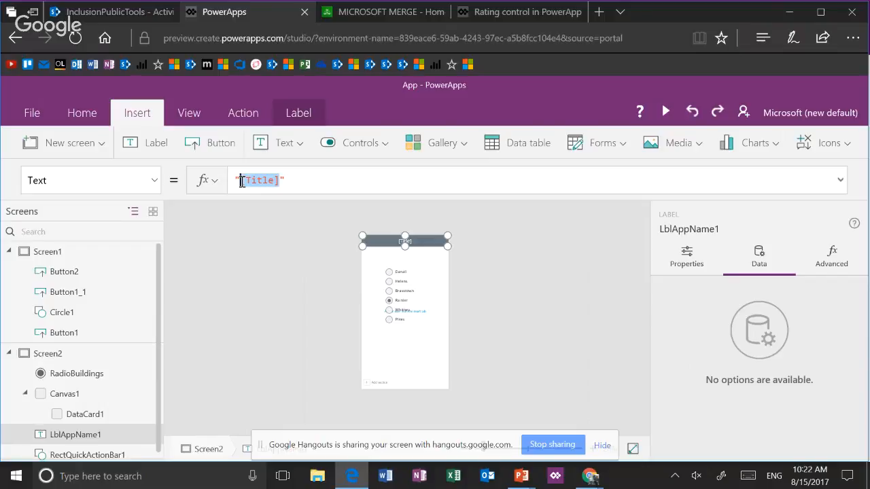
pyautogui.press('BackSpace')
pyautogui.write('Radio Buttons')
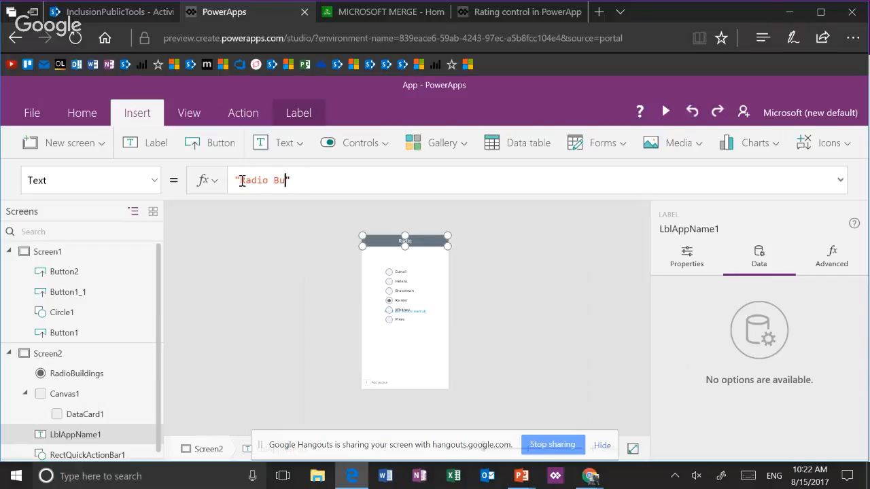
# Look over the RadioBuildings control's properties and set its radio size to 42
pyautogui.click(403, 297)
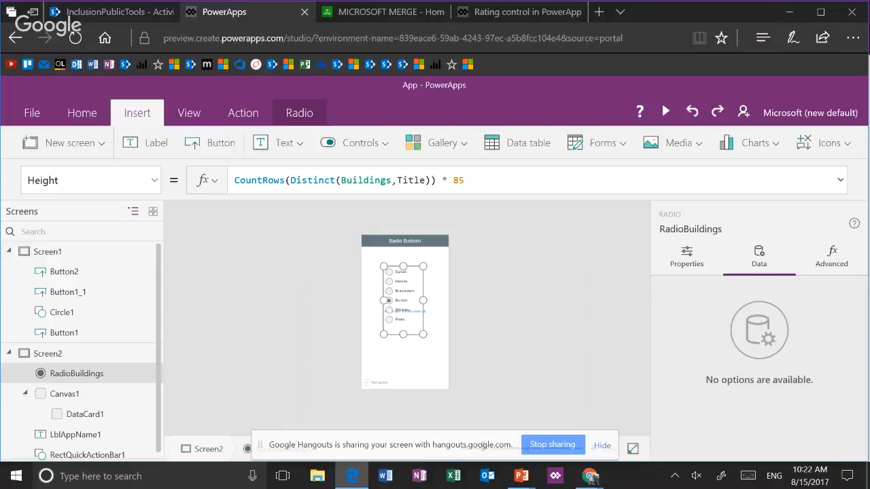
pyautogui.click(699, 253)
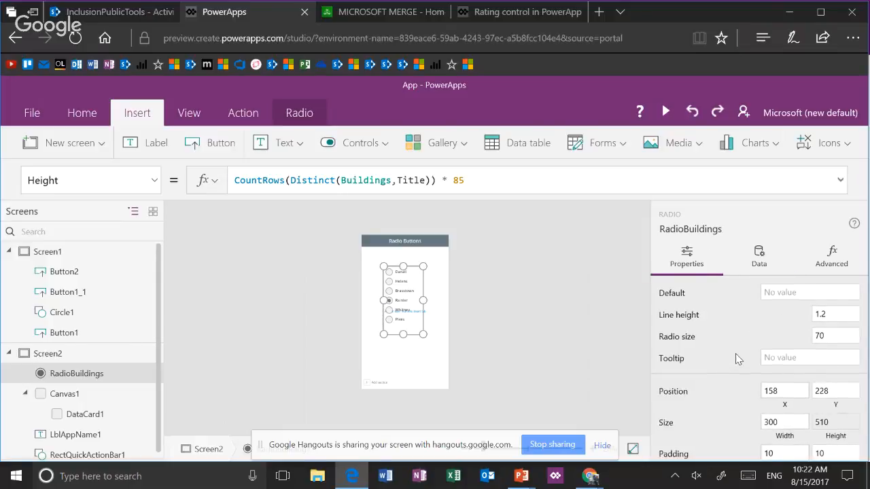
pyautogui.scroll(-1, 737, 359)
pyautogui.scroll(1, 736, 354)
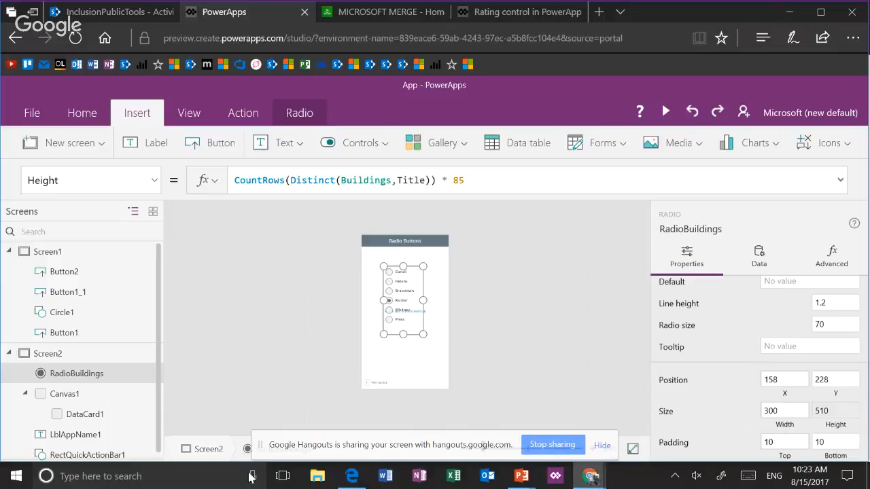
pyautogui.moveTo(261, 448); pyautogui.dragTo(145, 431)
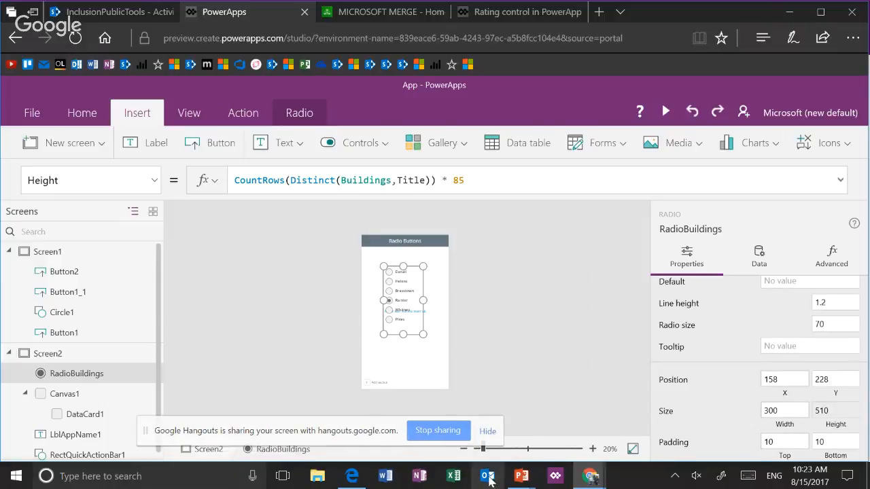
pyautogui.click(500, 450)
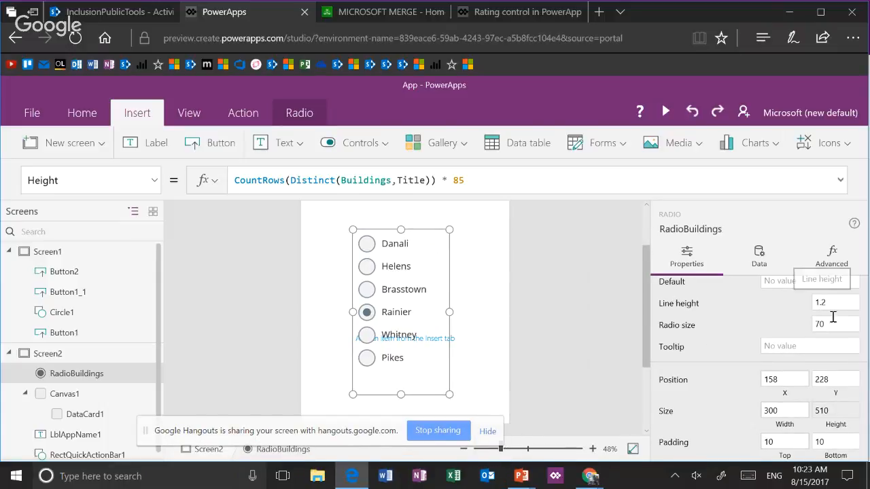
pyautogui.scroll(1, 806, 325)
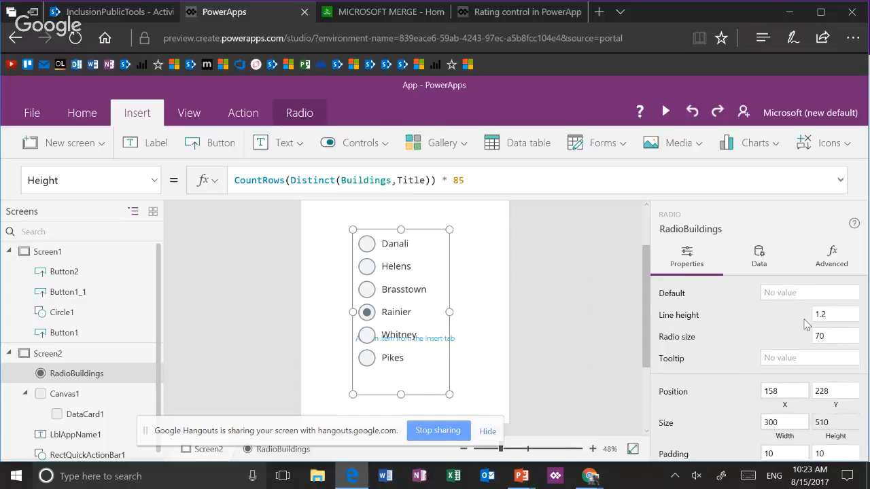
pyautogui.doubleClick(830, 335)
pyautogui.write('42')
pyautogui.press('Tab')
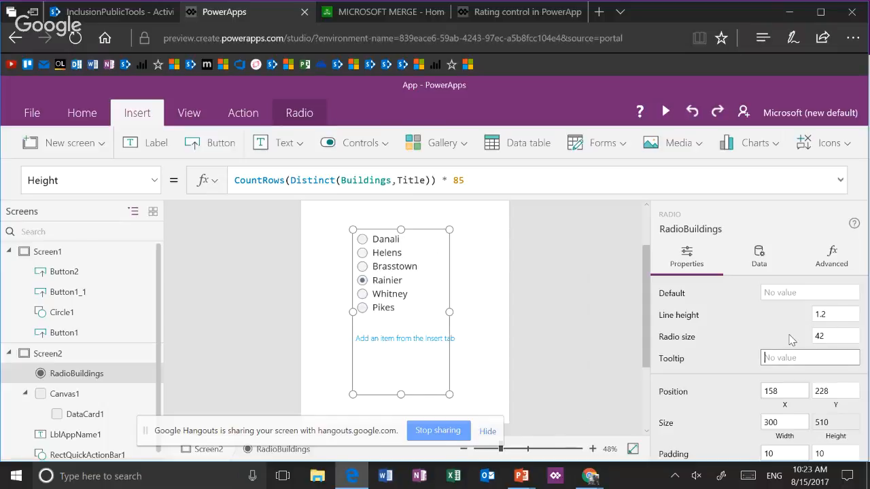
# Set the RadioBuildings control's radio size back to 70
pyautogui.click(843, 338)
pyautogui.moveTo(843, 338); pyautogui.dragTo(781, 338)
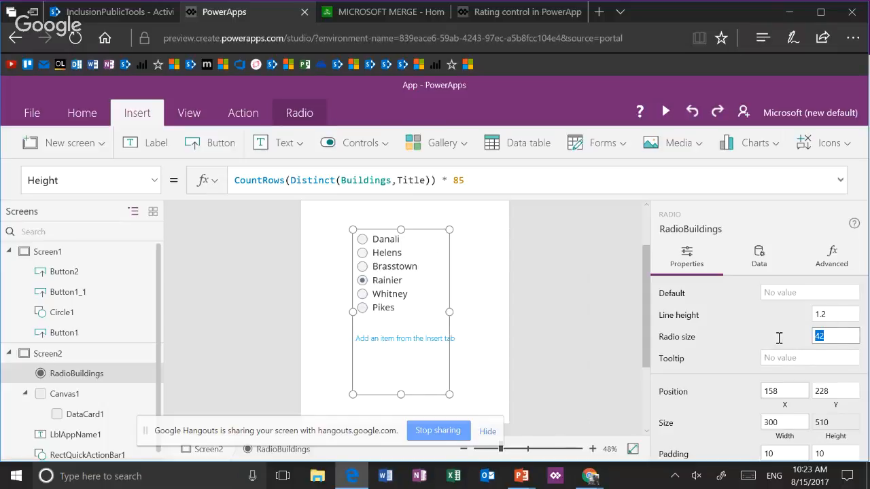
pyautogui.write('70')
pyautogui.press('Tab')
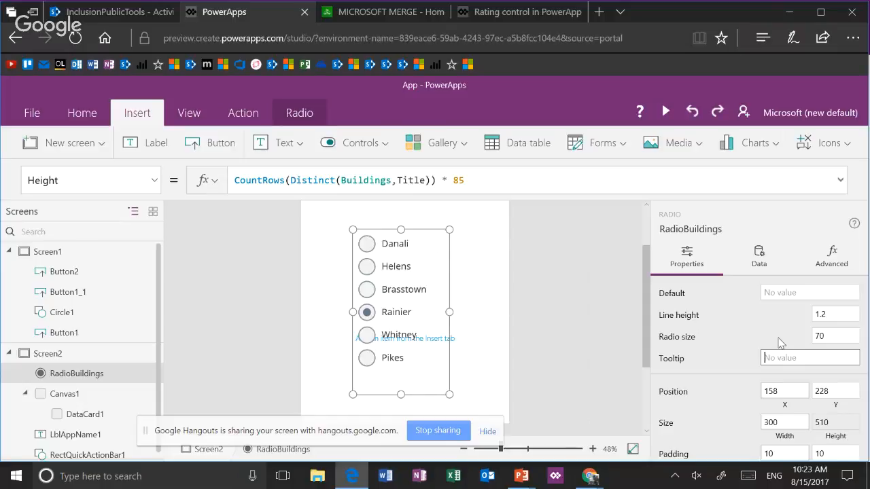
pyautogui.click(852, 38)
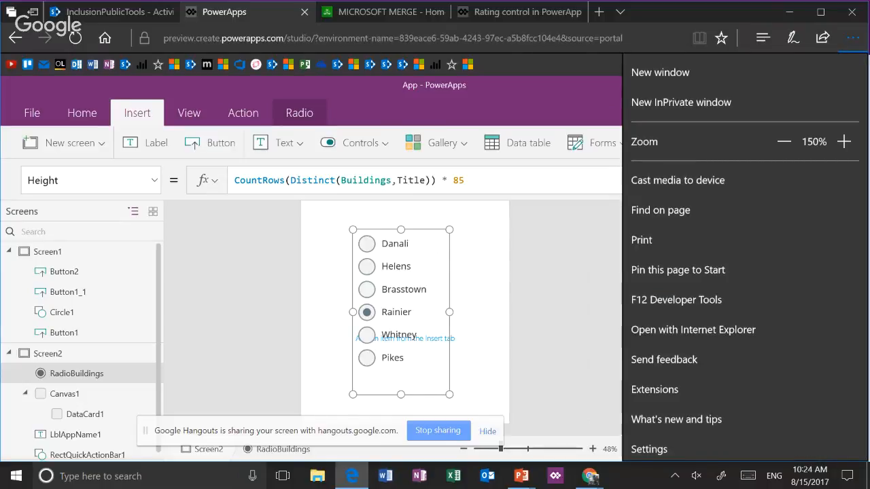
pyautogui.press('Escape')
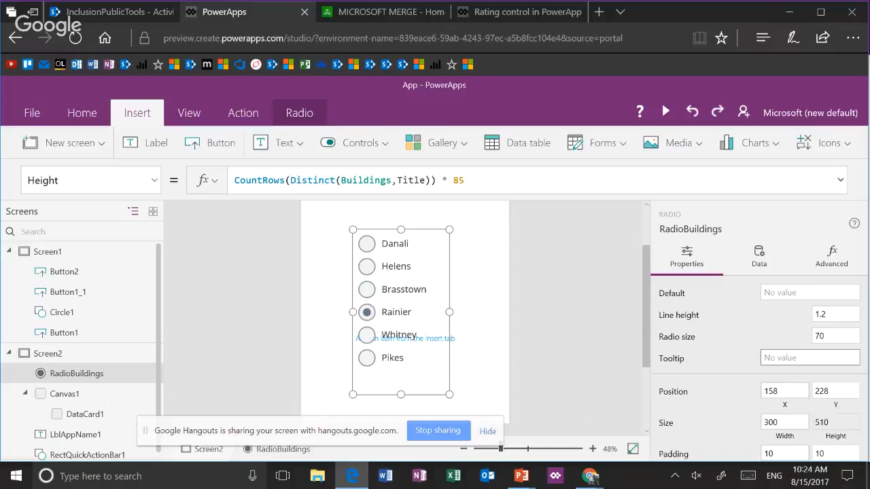
pyautogui.scroll(-3, 755, 353)
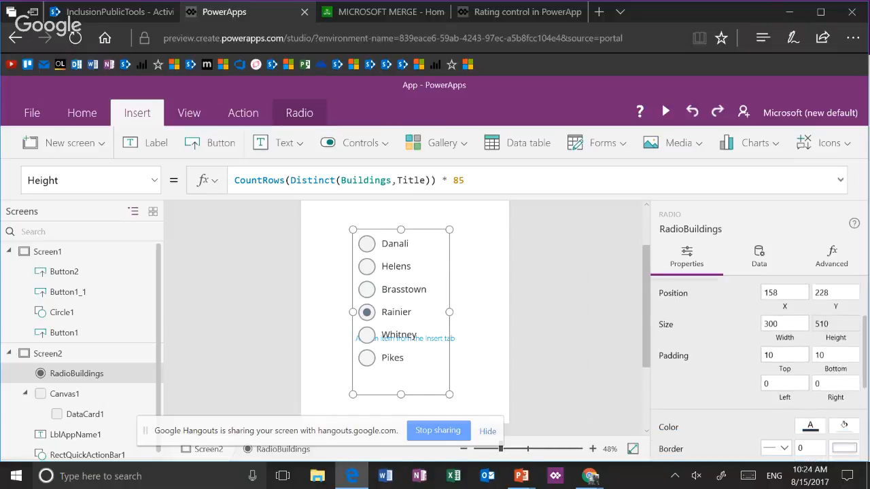
# Try turquoise 50E3C2 as the RadioBuildings control's radio color, and settle on purple BD10E0
pyautogui.scroll(-3, 755, 367)
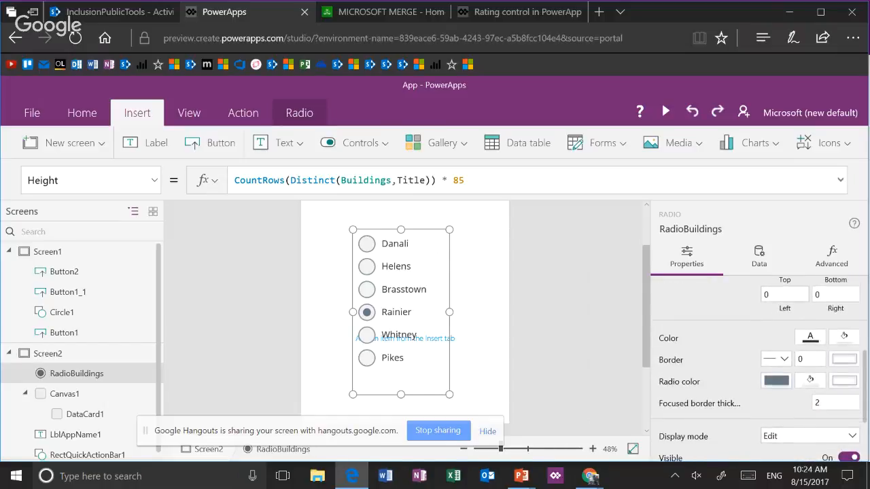
pyautogui.scroll(-2, 755, 368)
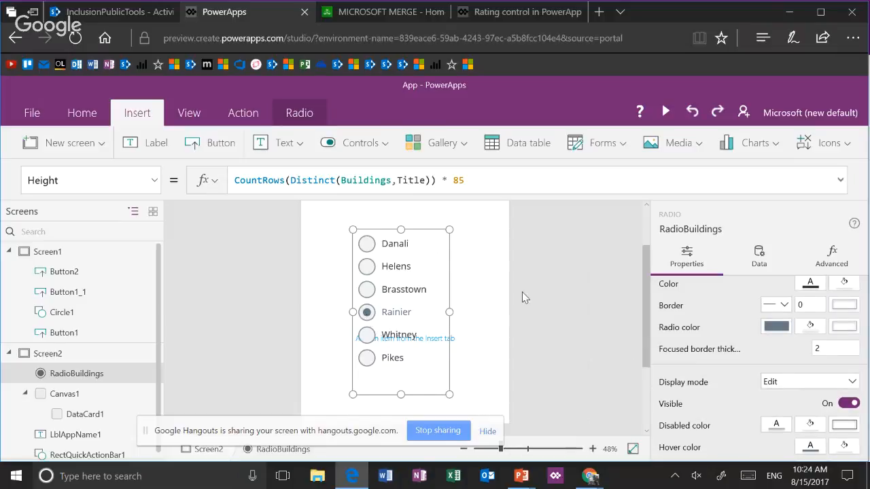
pyautogui.click(777, 327)
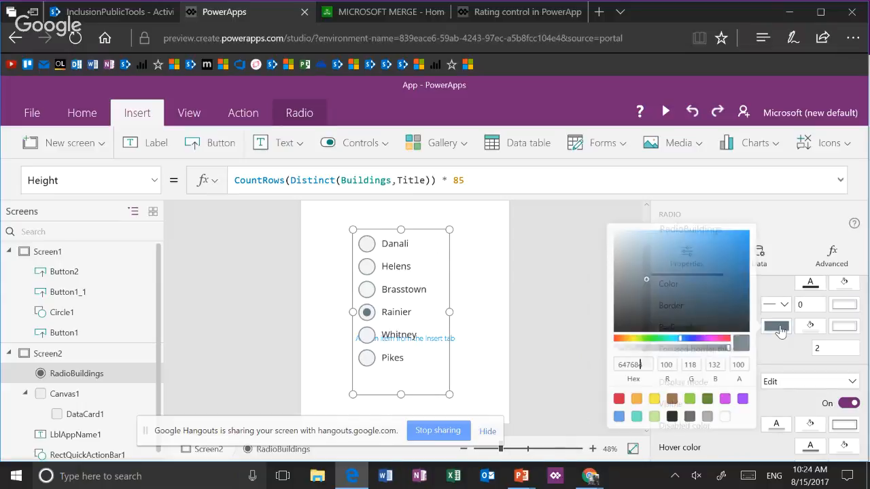
pyautogui.click(633, 417)
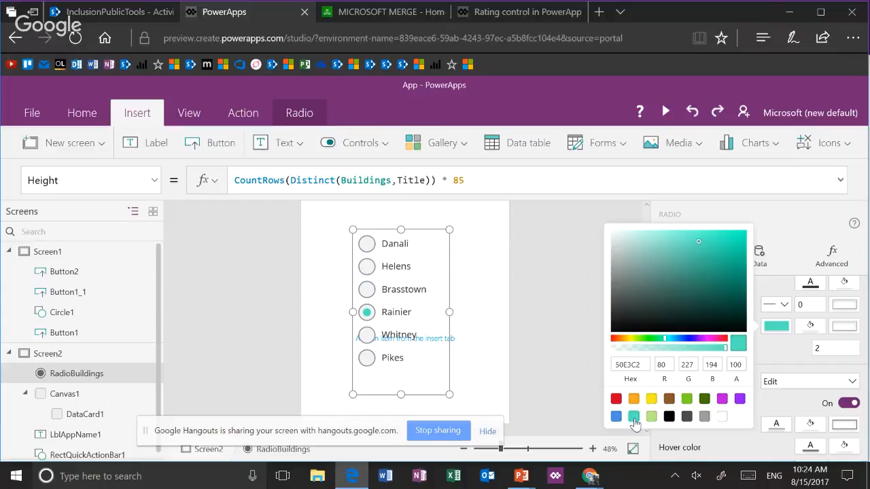
pyautogui.rightClick(723, 400)
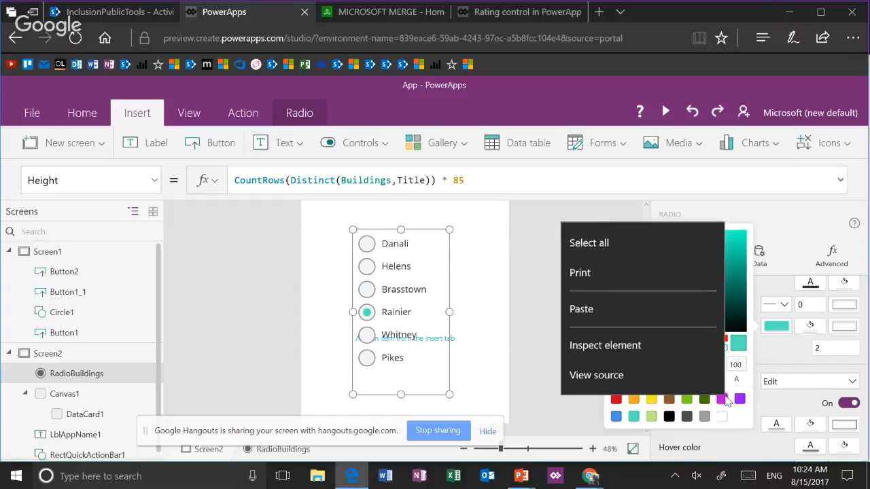
pyautogui.click(724, 400)
pyautogui.click(725, 400)
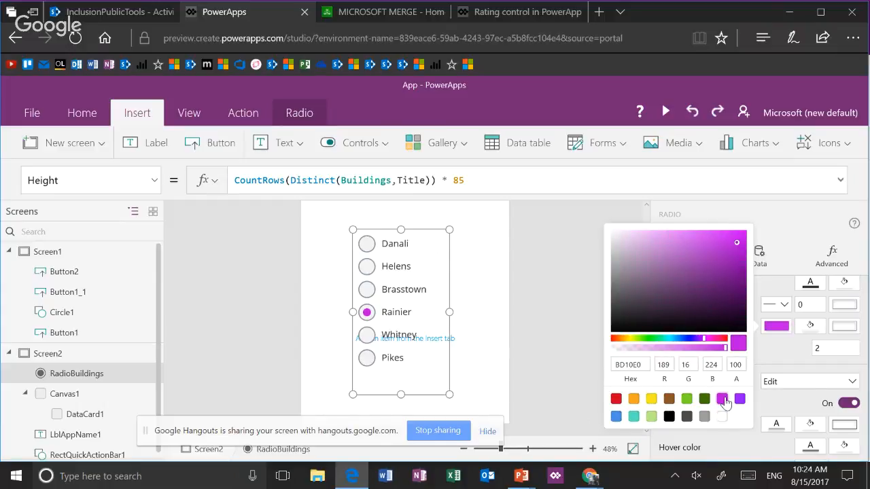
pyautogui.click(566, 369)
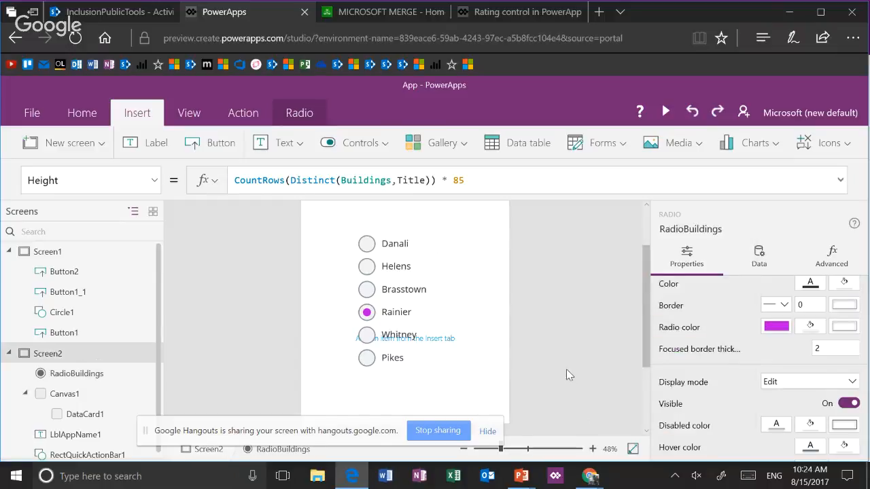
# Set the RadioBuildings control's line height to 2
pyautogui.click(442, 318)
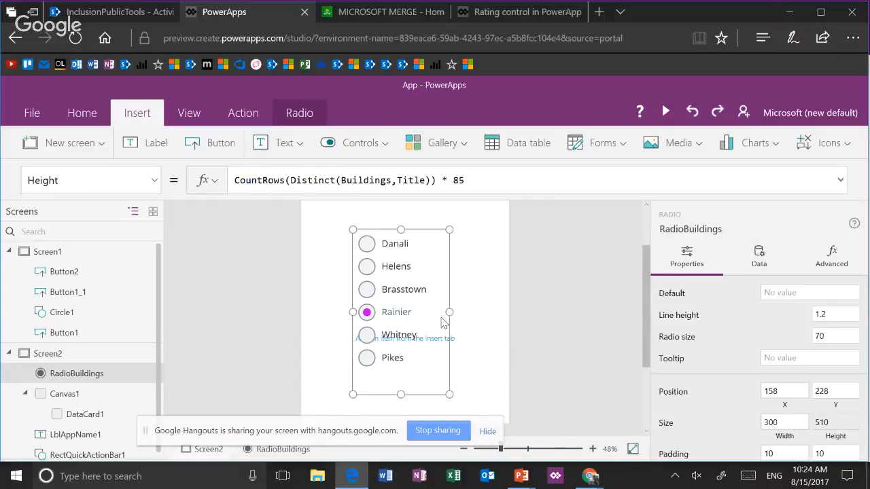
pyautogui.scroll(-2, 742, 376)
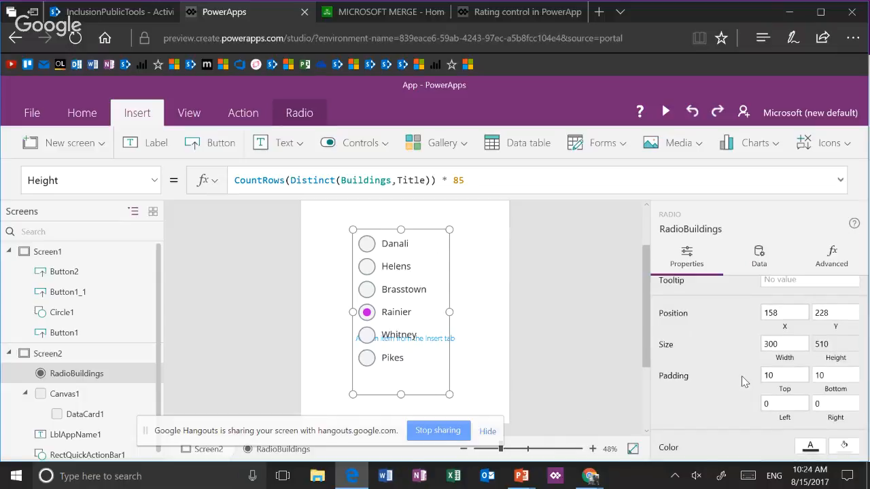
pyautogui.scroll(-1, 742, 376)
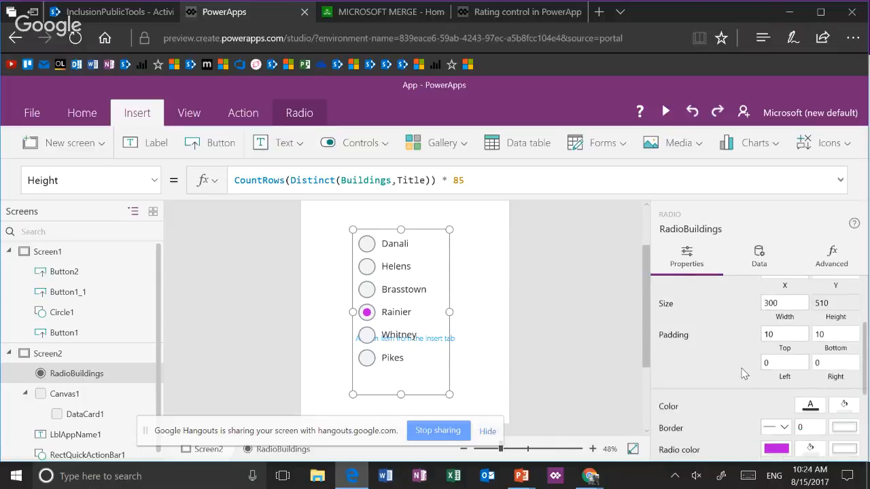
pyautogui.scroll(-1, 745, 373)
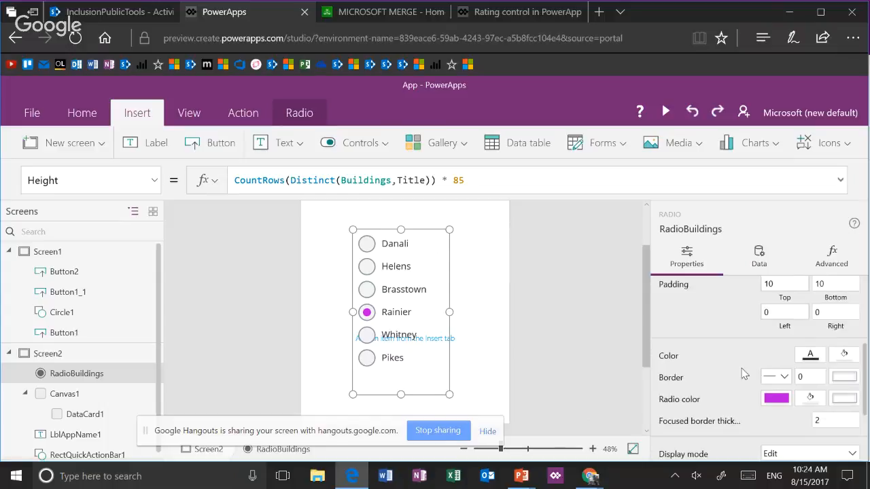
pyautogui.scroll(1, 745, 374)
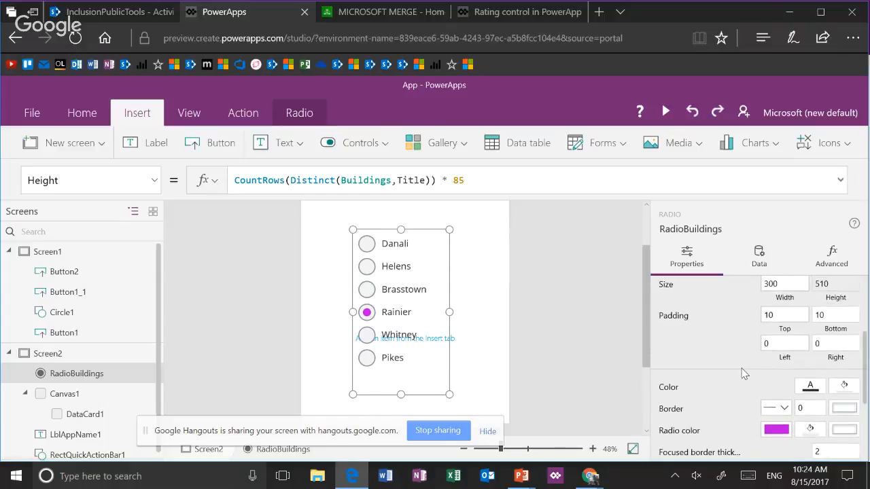
pyautogui.scroll(3, 743, 373)
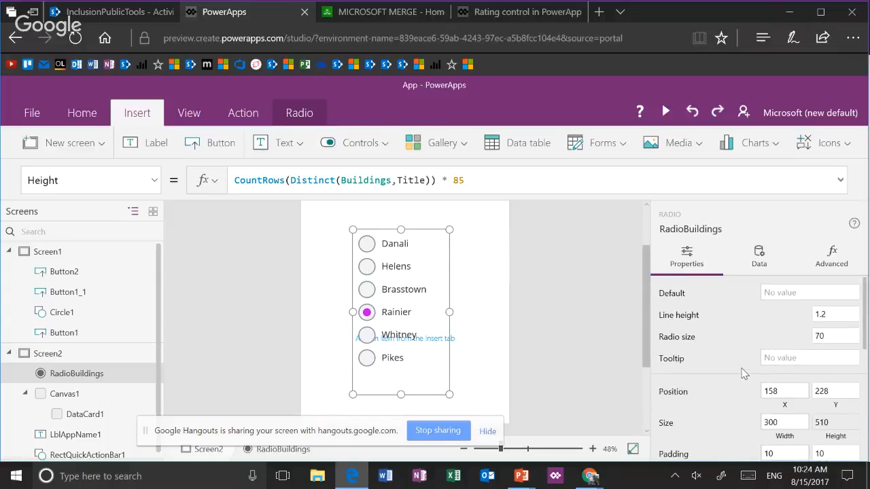
pyautogui.click(843, 315)
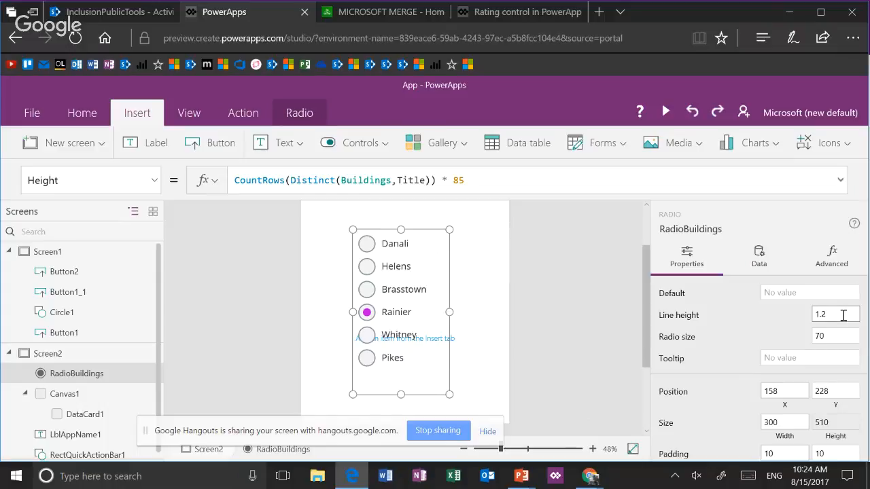
pyautogui.press('BackSpace')
pyautogui.press('BackSpace')
pyautogui.press('BackSpace')
pyautogui.write('2')
pyautogui.press('Tab')
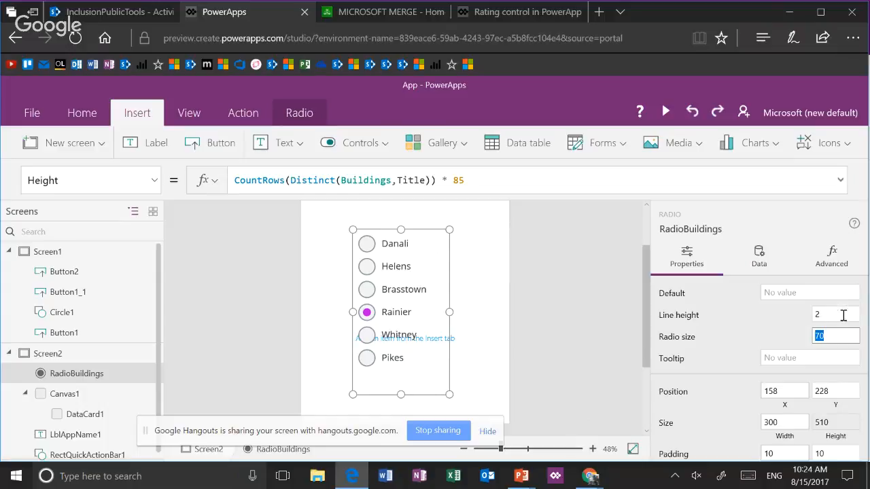
# Set the RadioBuildings control's line height back to 1.2
pyautogui.click(842, 315)
pyautogui.press('BackSpace')
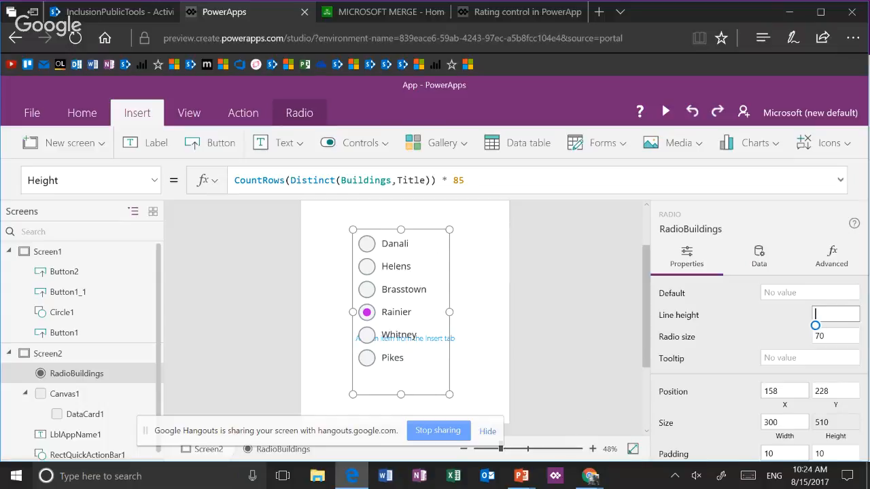
pyautogui.write('1.2')
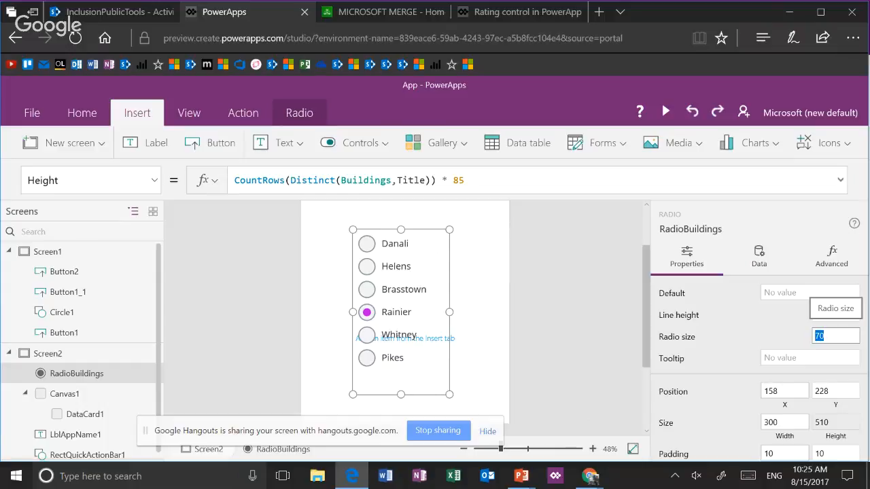
# Set the RadioBuildings control's bottom padding to 30
pyautogui.scroll(-10, 759, 367)
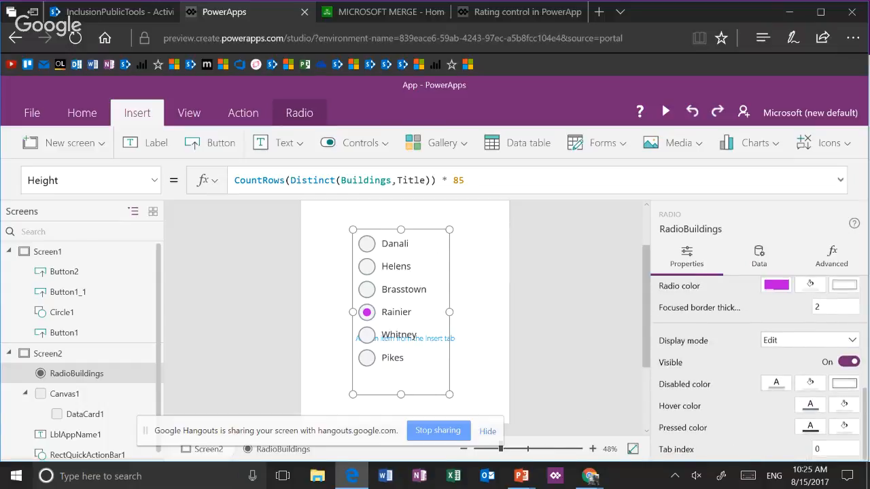
pyautogui.scroll(5, 759, 367)
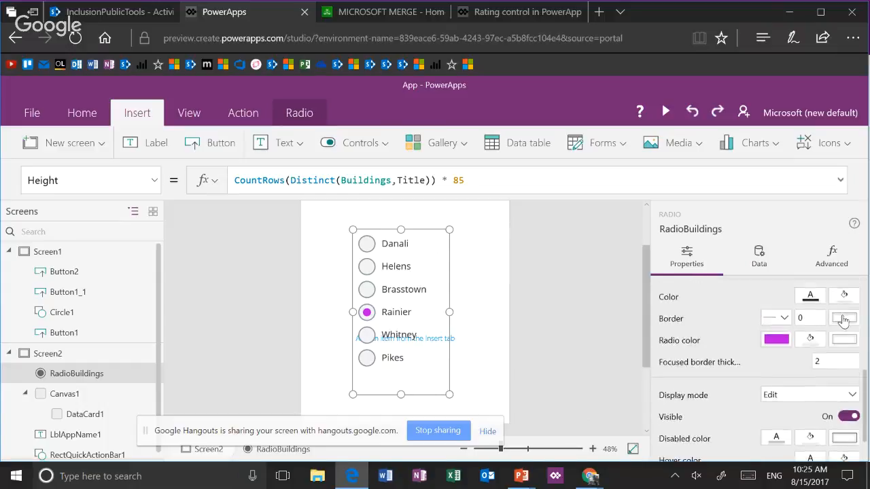
pyautogui.scroll(2, 773, 367)
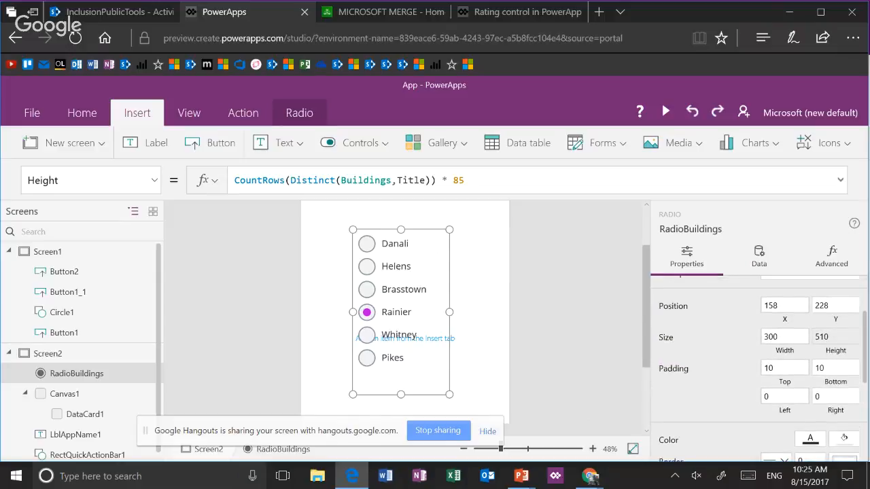
pyautogui.click(773, 372)
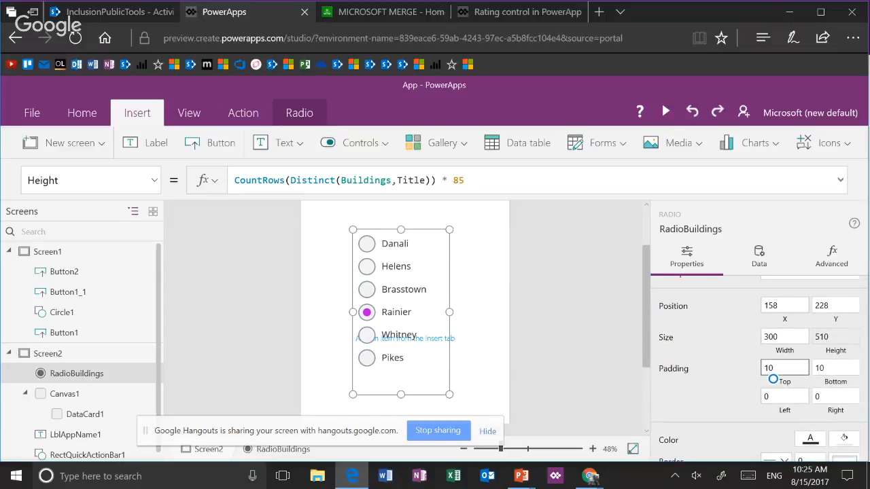
pyautogui.click(821, 378)
pyautogui.write('30')
pyautogui.press('Tab')
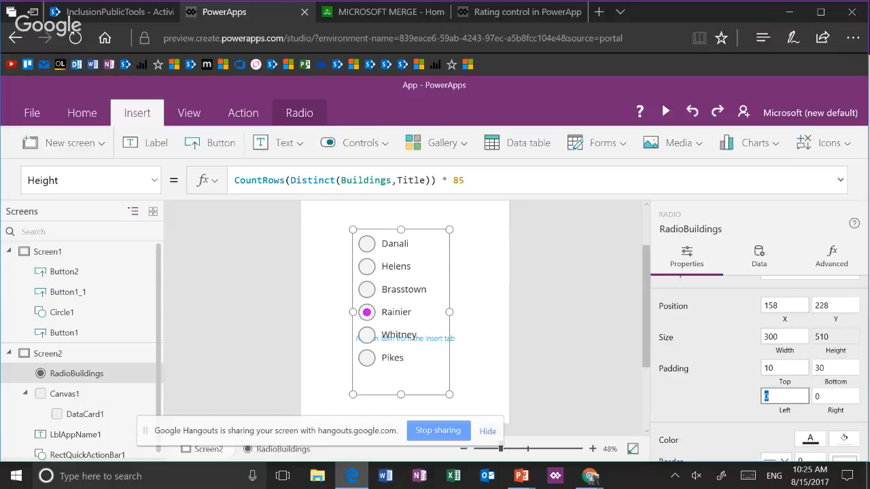
# Set the RadioBuildings control's bottom padding back to 10
pyautogui.click(824, 378)
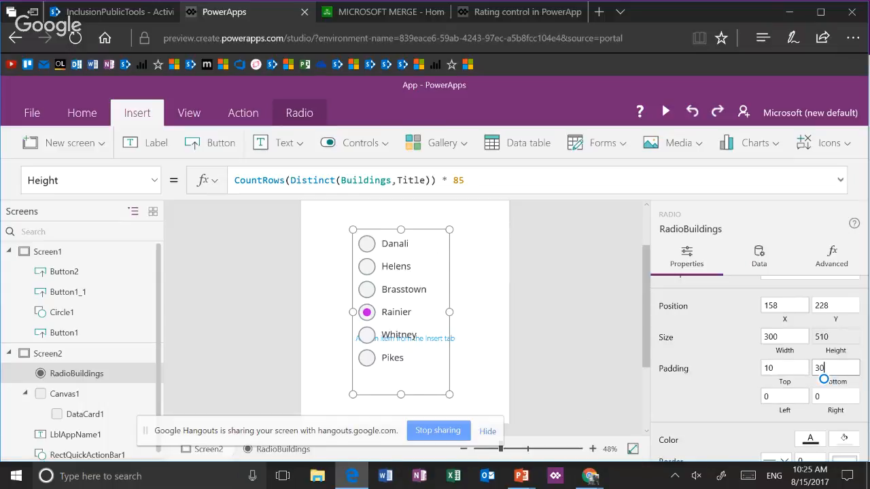
pyautogui.press('BackSpace')
pyautogui.press('BackSpace')
pyautogui.write('10')
pyautogui.click(820, 401)
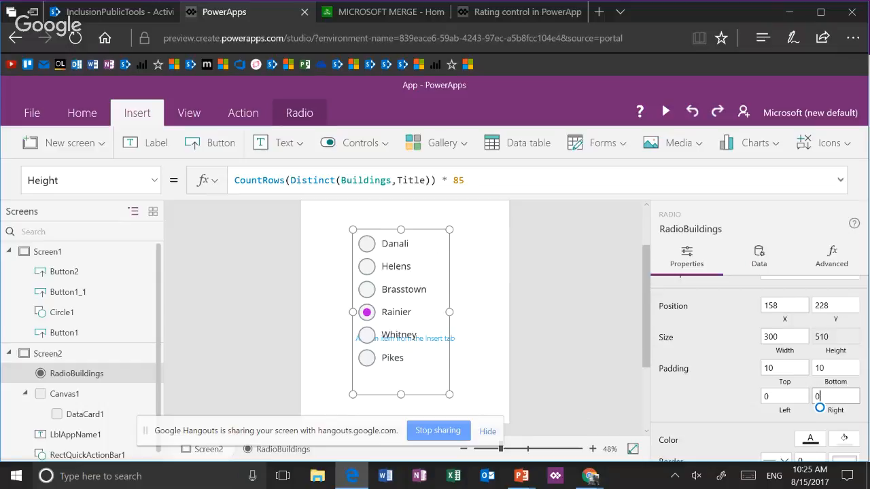
# Set the RadioBuildings control's radio size to 80
pyautogui.scroll(2, 819, 408)
pyautogui.click(820, 339)
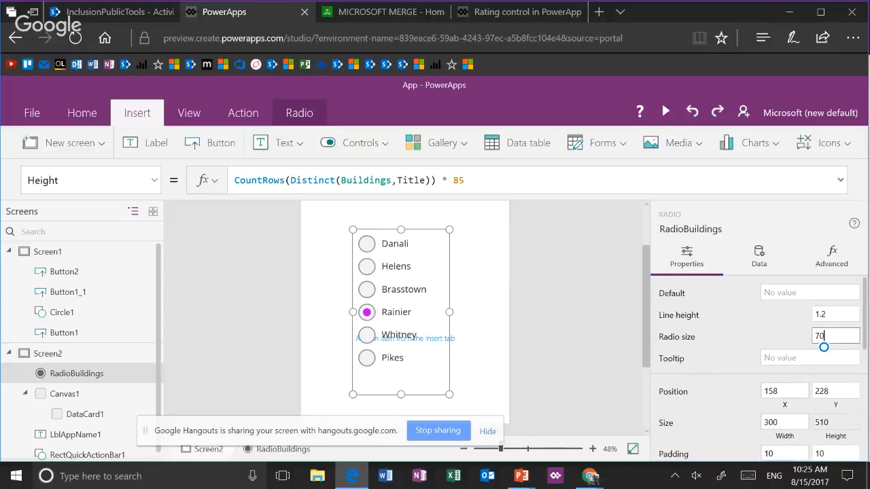
pyautogui.press('BackSpace')
pyautogui.press('BackSpace')
pyautogui.write('80')
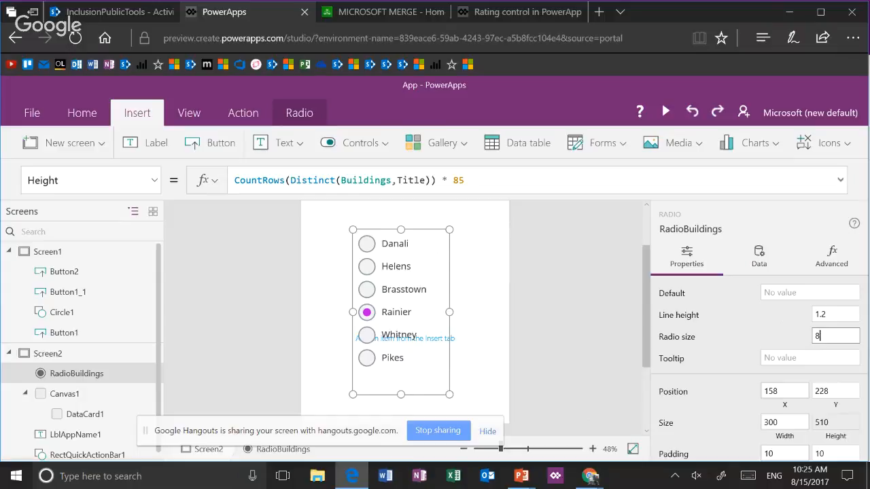
pyautogui.press('Tab')
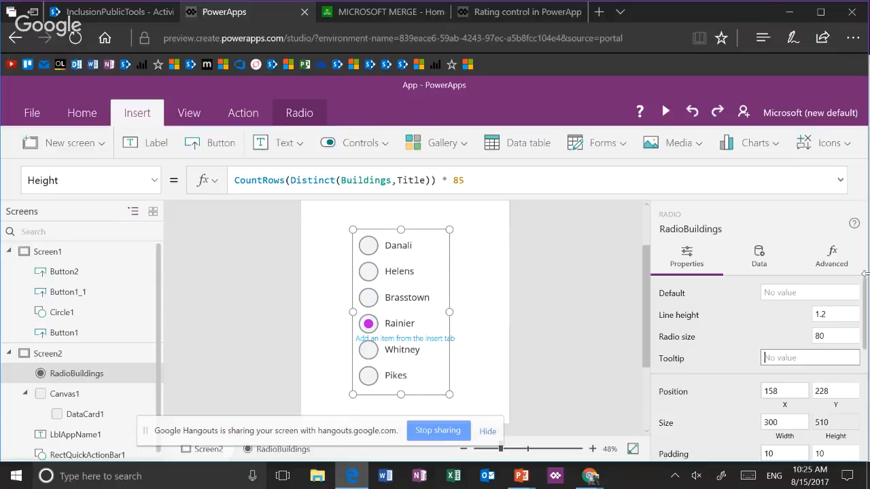
# Insert a label on Screen2 and place it below the radio options at X 80, Y 780
pyautogui.click(603, 253)
pyautogui.moveTo(644, 273); pyautogui.dragTo(644, 314)
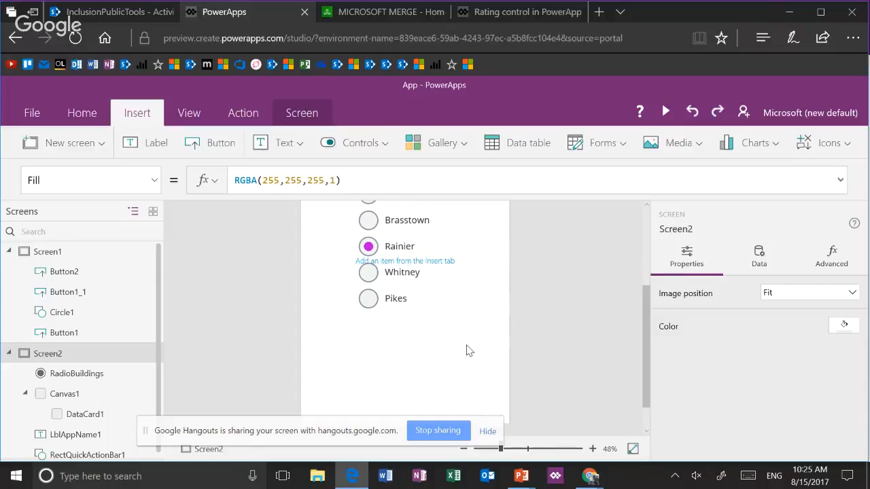
pyautogui.click(155, 147)
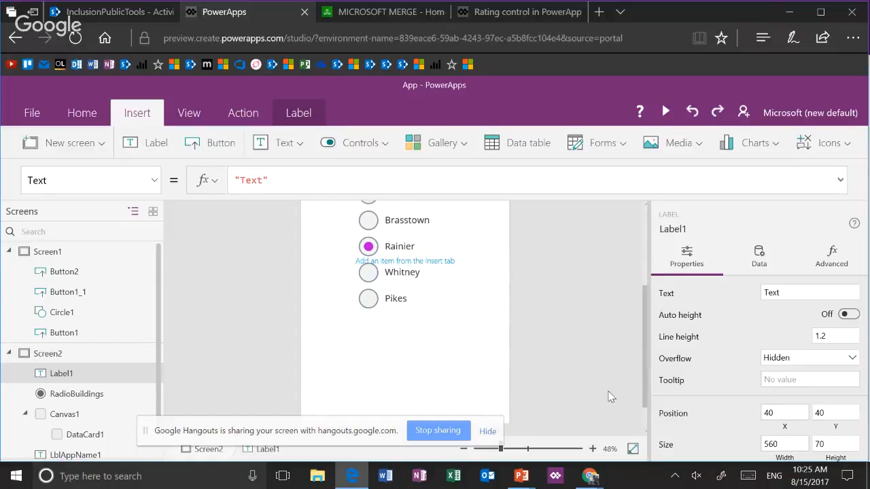
pyautogui.click(632, 448)
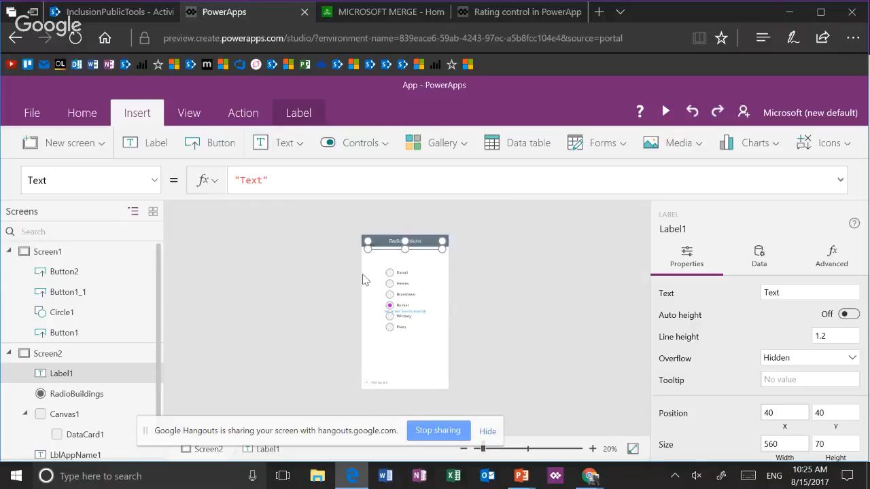
pyautogui.moveTo(381, 248); pyautogui.dragTo(387, 346)
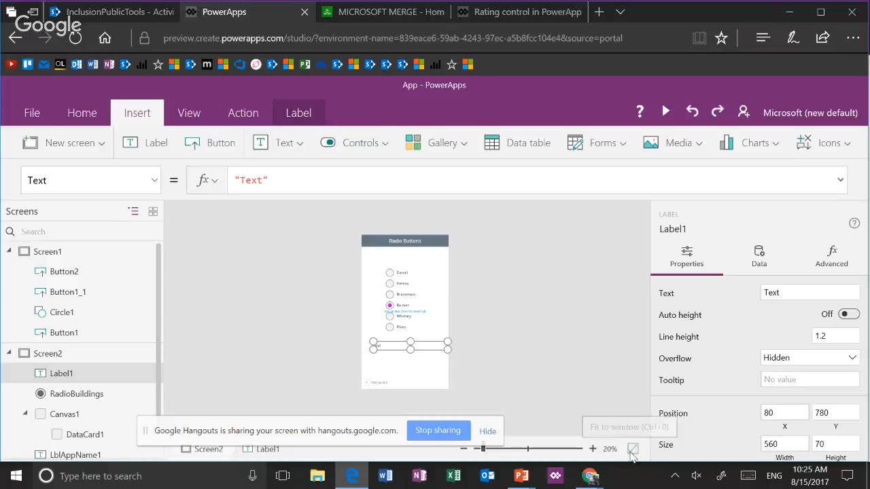
# Set Label1's Text formula on Screen2 to RadioBuildings.Selected.Value
pyautogui.click(515, 448)
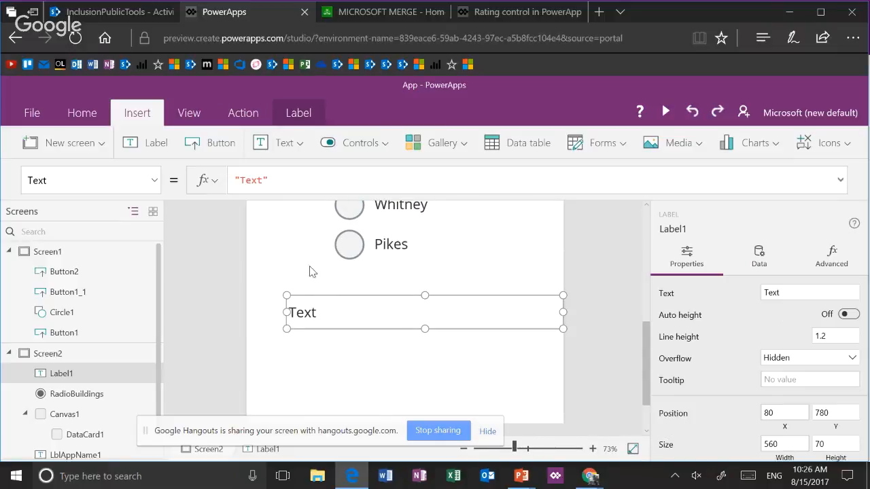
pyautogui.moveTo(272, 180); pyautogui.dragTo(182, 180)
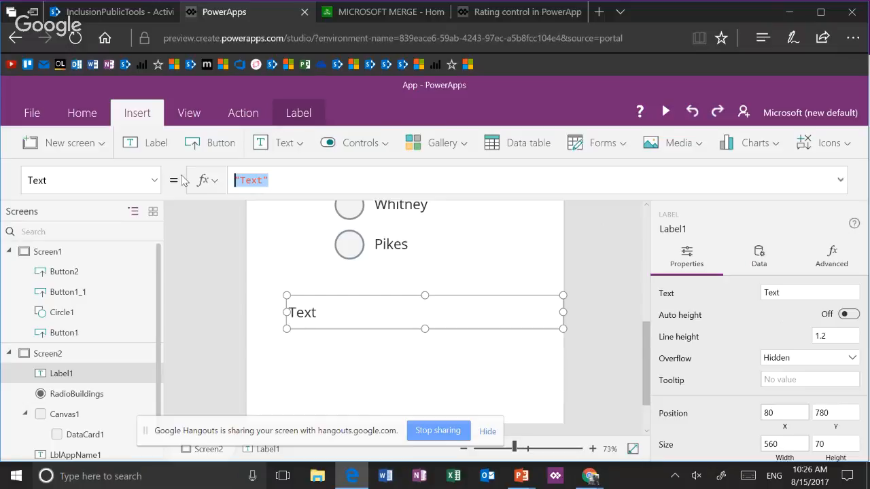
pyautogui.press('BackSpace')
pyautogui.write('Radi')
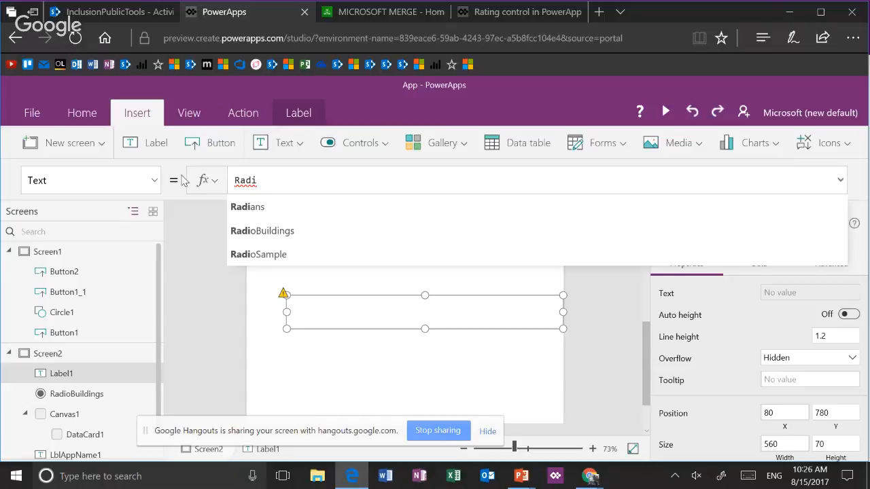
pyautogui.press('Down')
pyautogui.press('Tab')
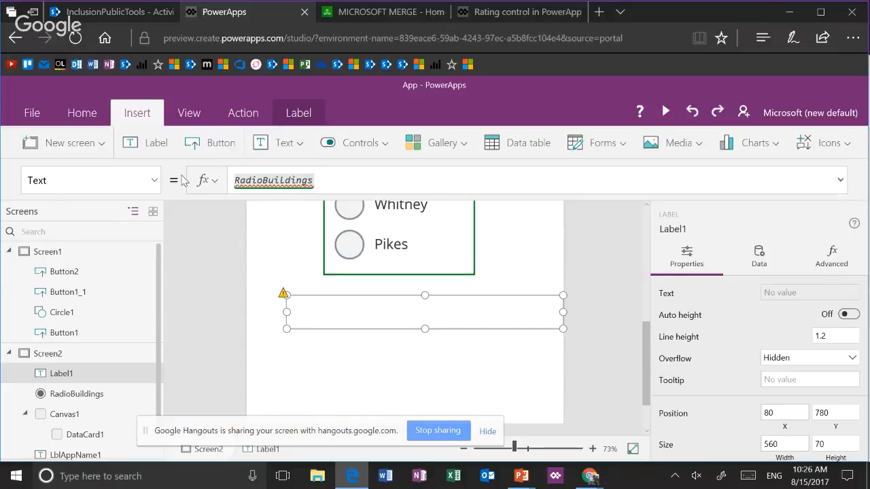
pyautogui.write('.Selected')
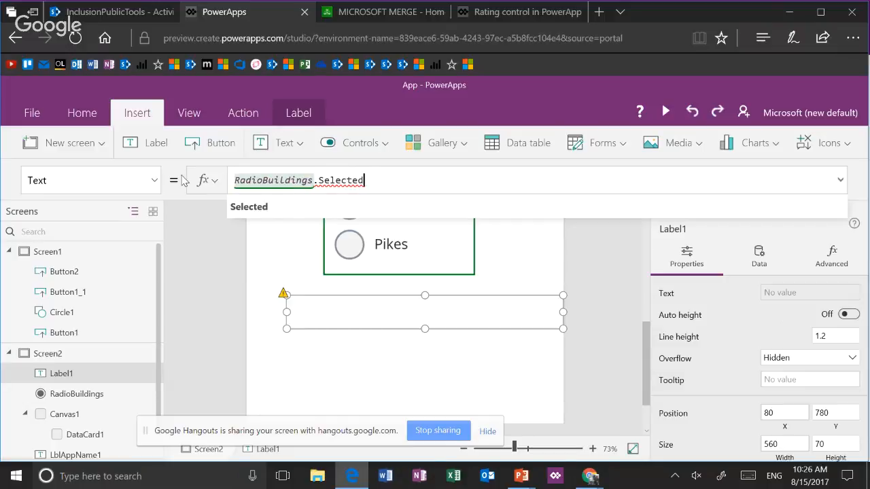
pyautogui.write('.')
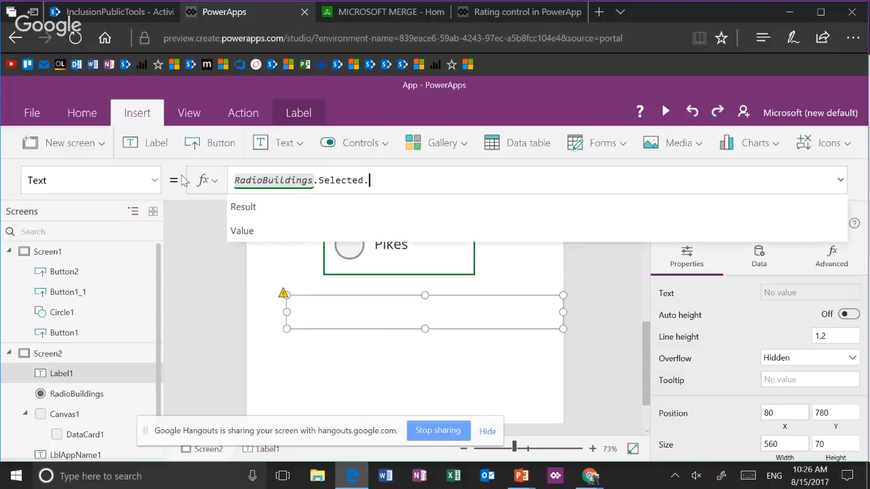
pyautogui.write('Value')
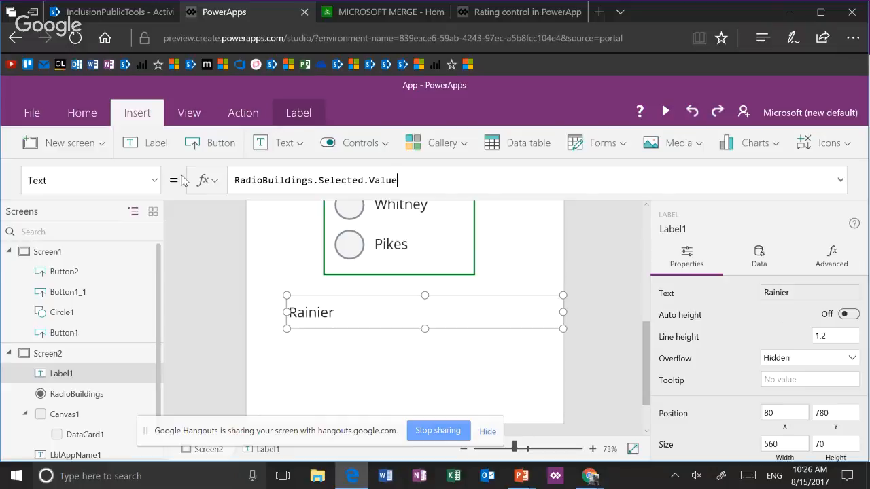
# Try RadioBuildings.Selected.Result as Label1's Text formula, and restore RadioBuildings.Selected.Value
pyautogui.press('BackSpace')
pyautogui.press('BackSpace')
pyautogui.press('BackSpace')
pyautogui.press('BackSpace')
pyautogui.press('BackSpace')
pyautogui.press('BackSpace')
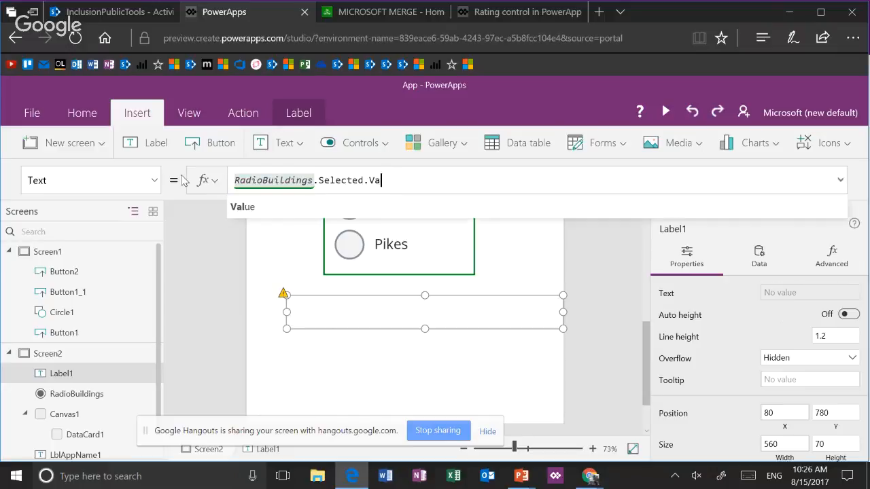
pyautogui.write('.Result')
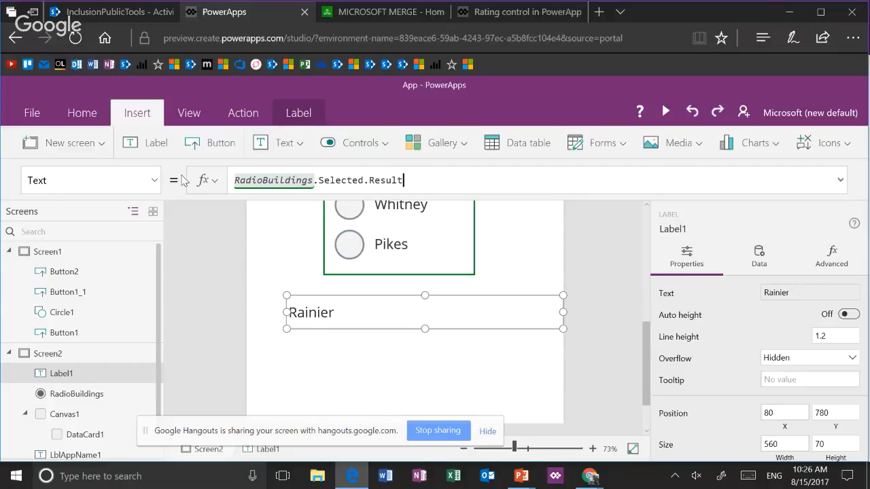
pyautogui.press('BackSpace')
pyautogui.press('BackSpace')
pyautogui.press('BackSpace')
pyautogui.press('BackSpace')
pyautogui.press('BackSpace')
pyautogui.press('BackSpace')
pyautogui.press('BackSpace')
pyautogui.write('.Value')
pyautogui.click(183, 180)
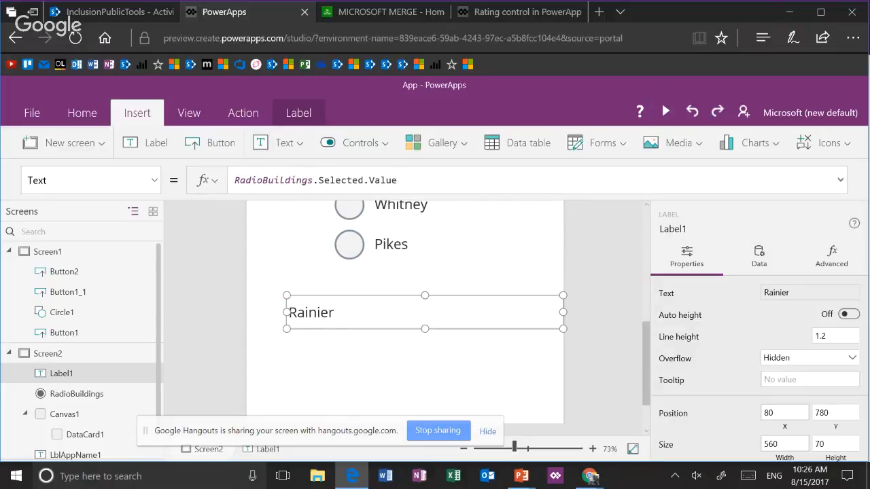
# Preview the app, test the label by selecting Helens, Danali, Rainier, Brasstown and Helens again, and close the preview
pyautogui.press('F5')
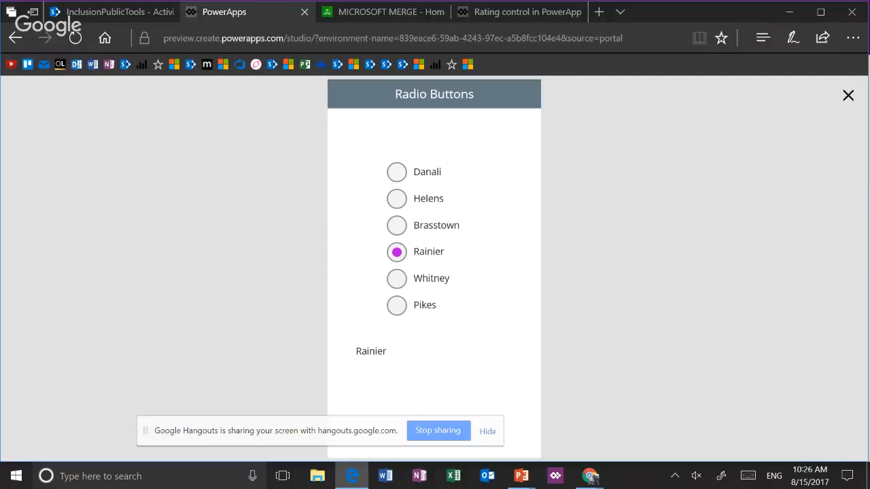
pyautogui.click(397, 199)
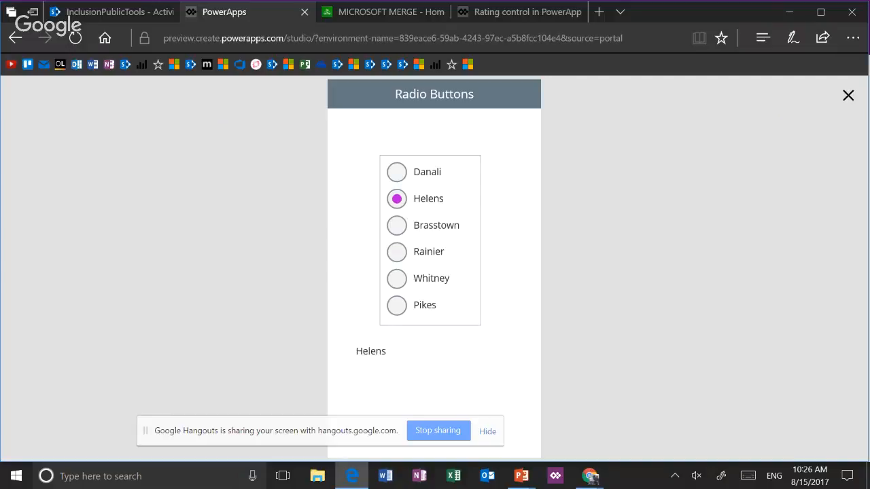
pyautogui.click(397, 173)
pyautogui.click(397, 252)
pyautogui.click(397, 226)
pyautogui.click(397, 199)
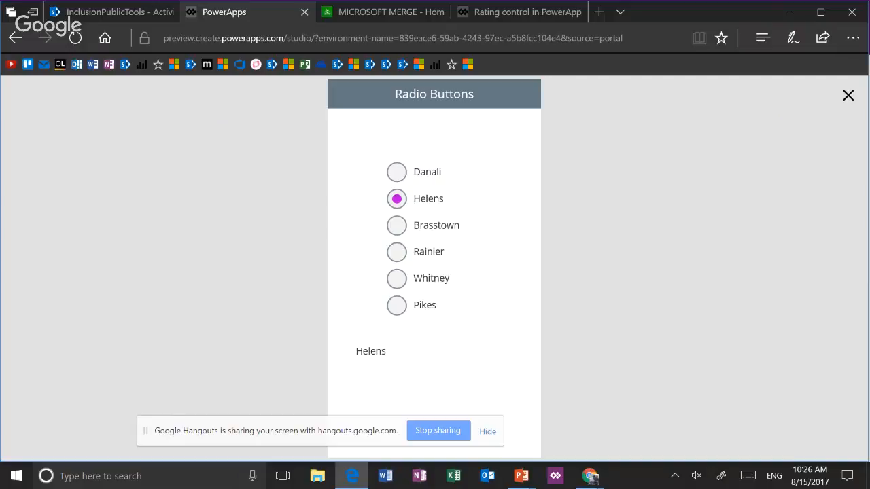
pyautogui.press('Escape')
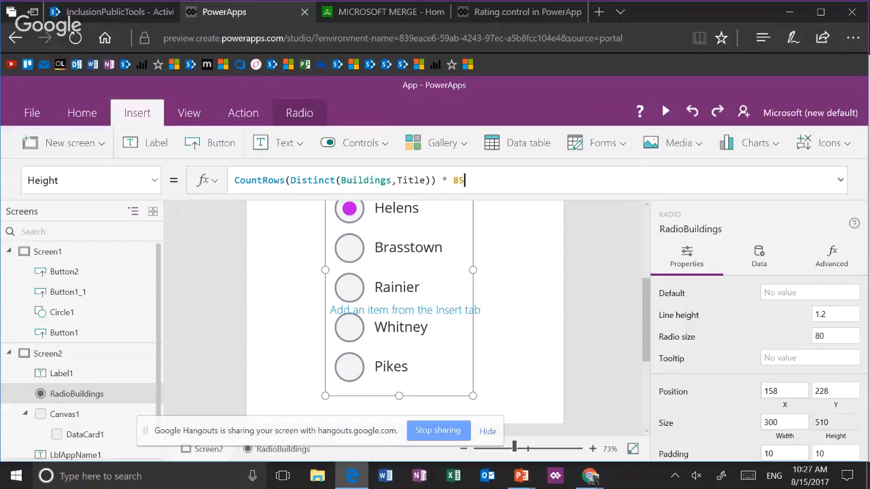
# Select Label1 below the radio options on Screen2 and review its Text formula
pyautogui.click(520, 309)
pyautogui.scroll(-2, 520, 309)
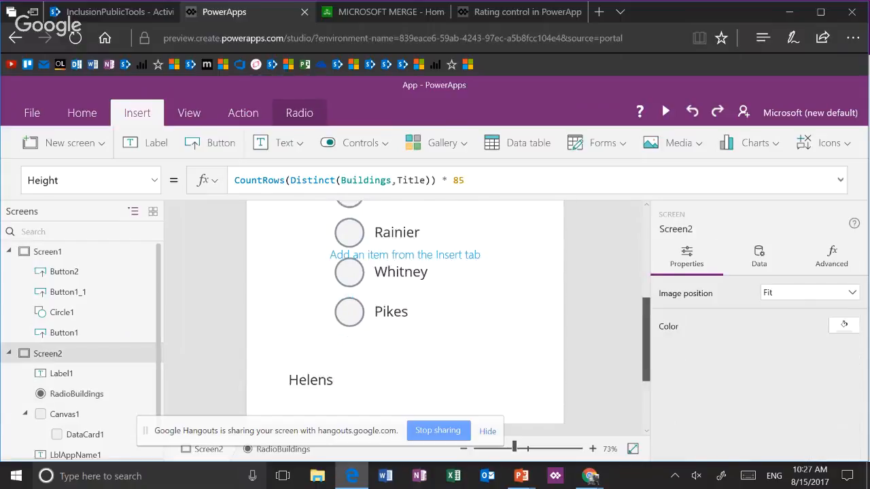
pyautogui.click(311, 320)
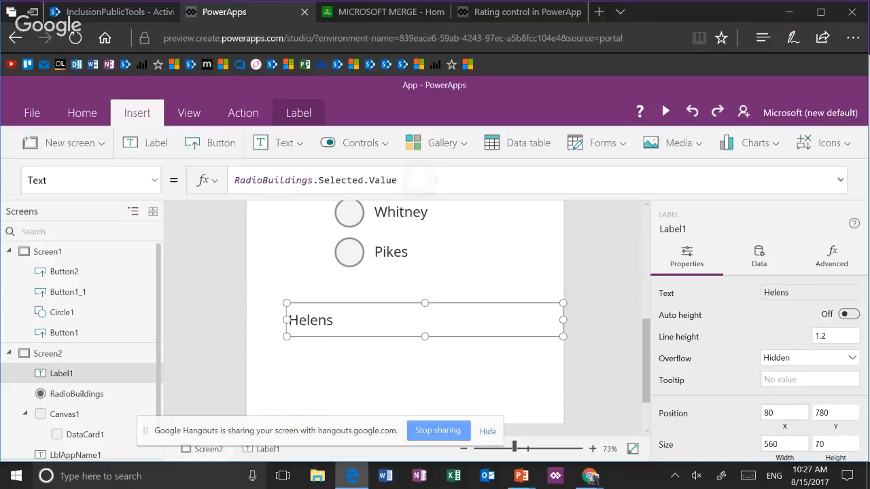
pyautogui.click(421, 180)
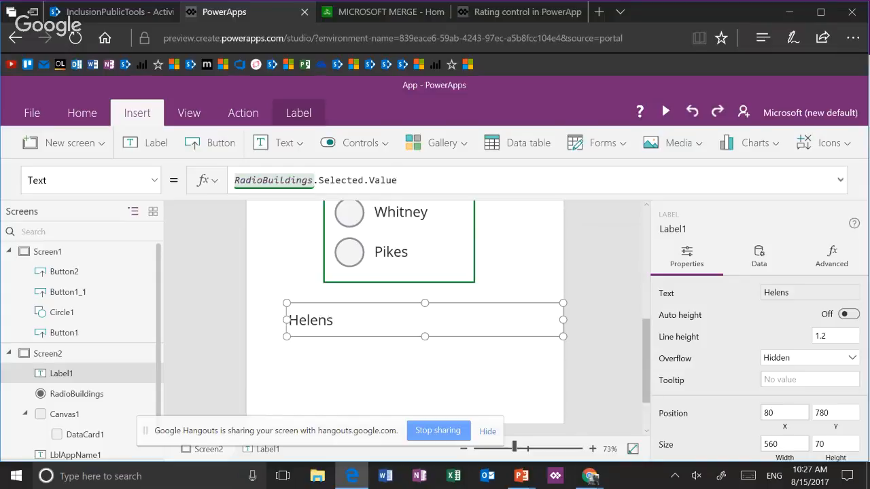
# Exit the current app and open the ShareIt list from the InclusionPublicTools site contents in SharePoint
pyautogui.press('F5')
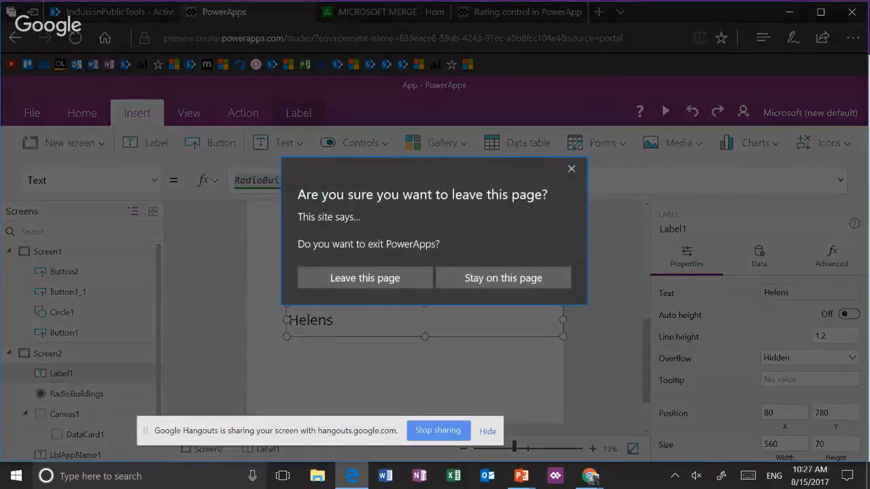
pyautogui.press('Return')
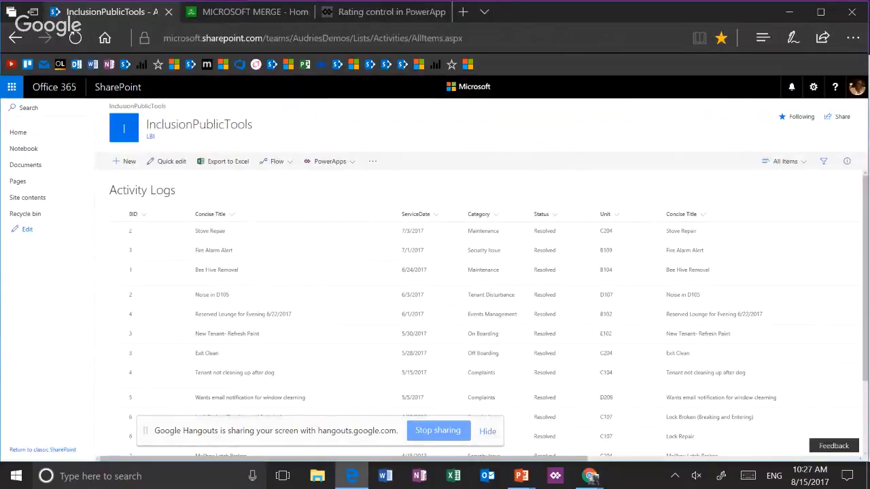
pyautogui.press('F5')
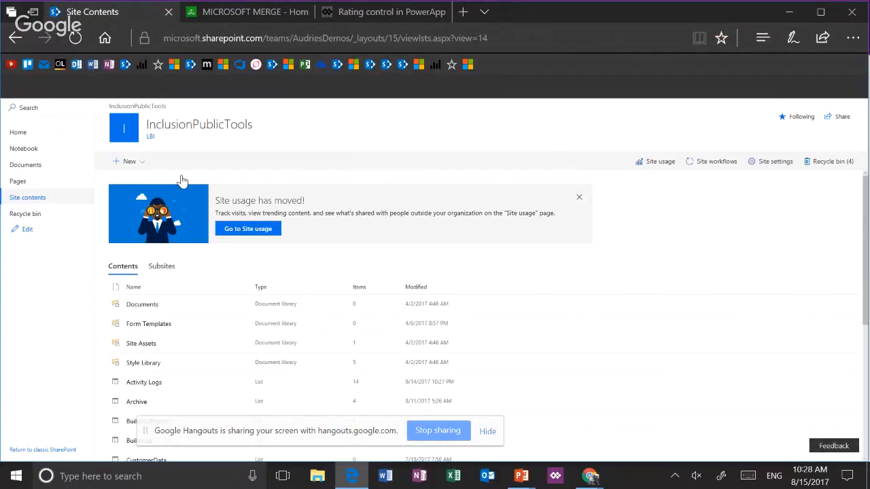
pyautogui.scroll(-3, 181, 181)
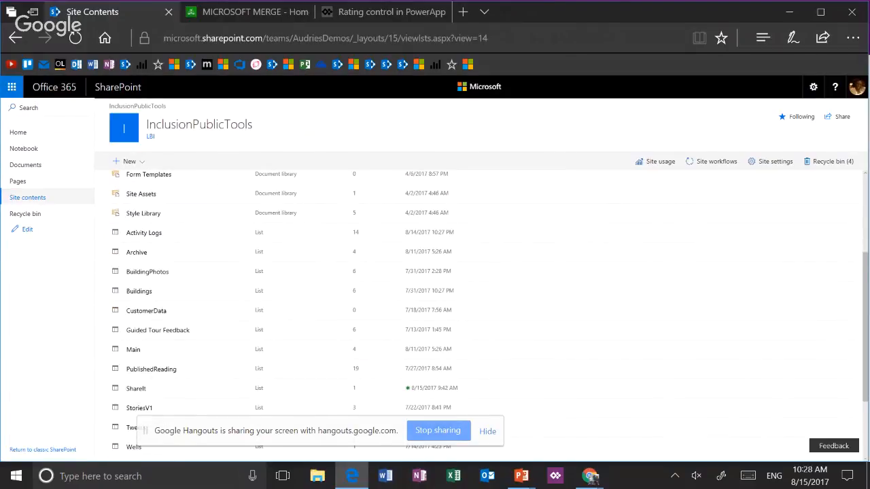
pyautogui.click(136, 389)
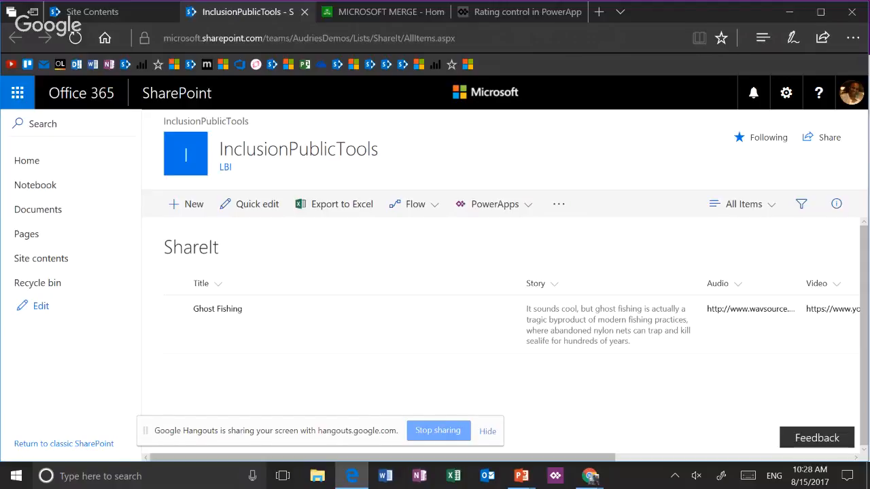
# Open the ShareIt list settings, examine the columns and their types, and return to the list
pyautogui.click(495, 204)
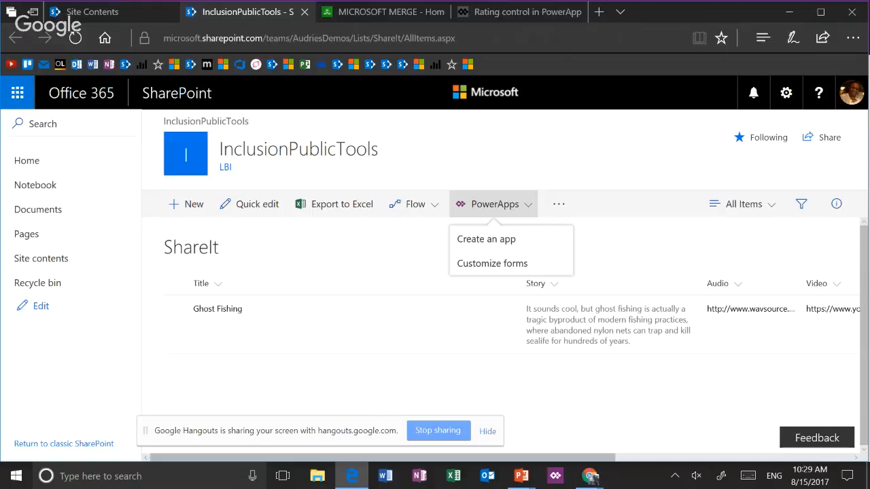
pyautogui.click(786, 93)
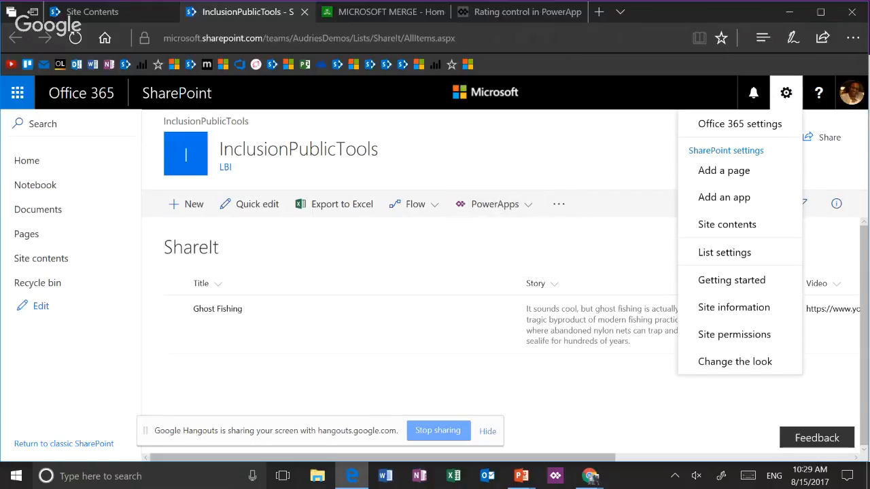
pyautogui.click(725, 252)
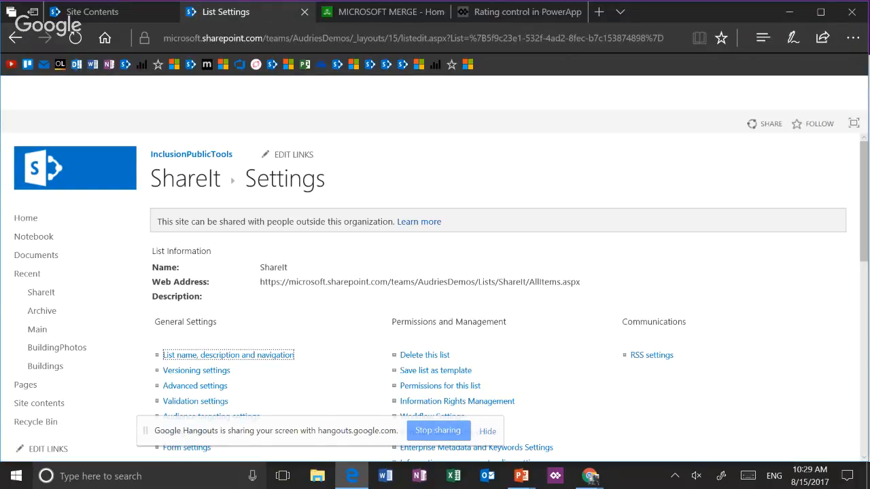
pyautogui.scroll(-6, 210, 185)
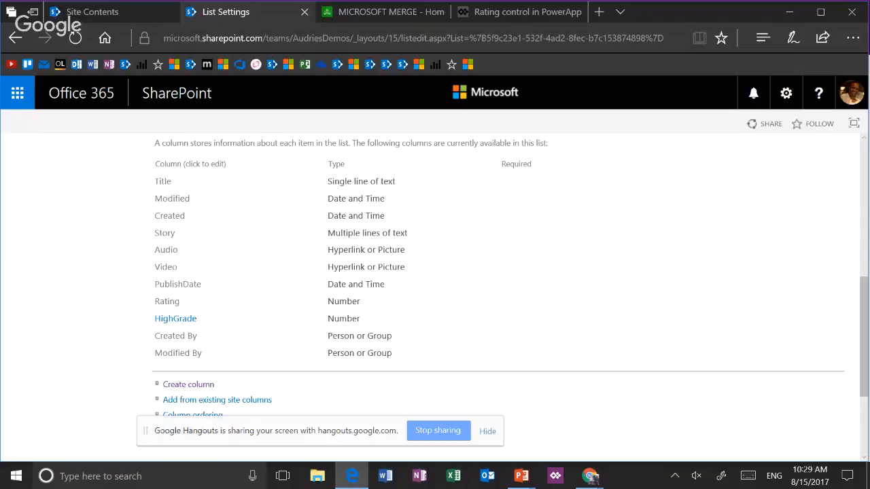
pyautogui.scroll(5, 498, 299)
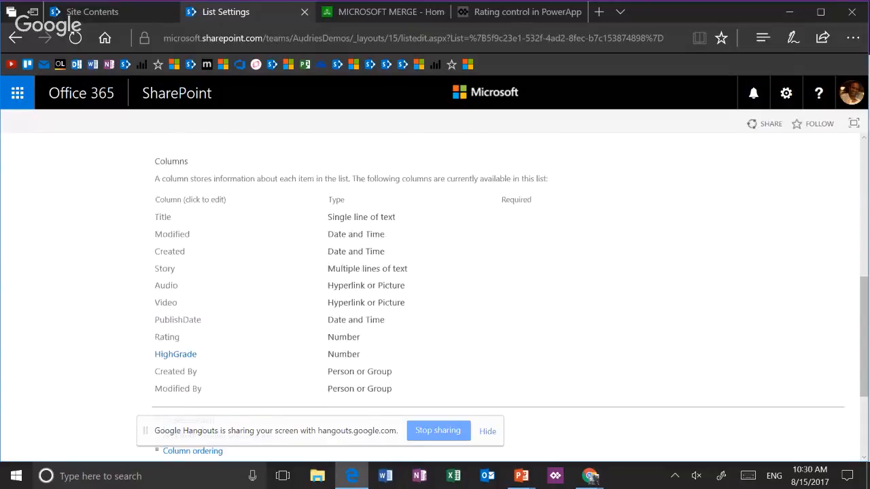
pyautogui.hotkey('alt', 'Left')
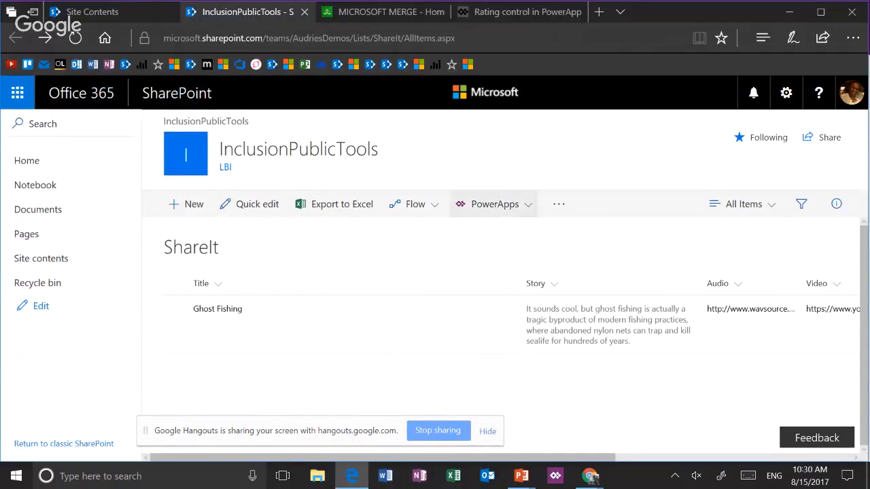
# Create a PowerApps app named Planet Impacts from the ShareIt list
pyautogui.click(494, 204)
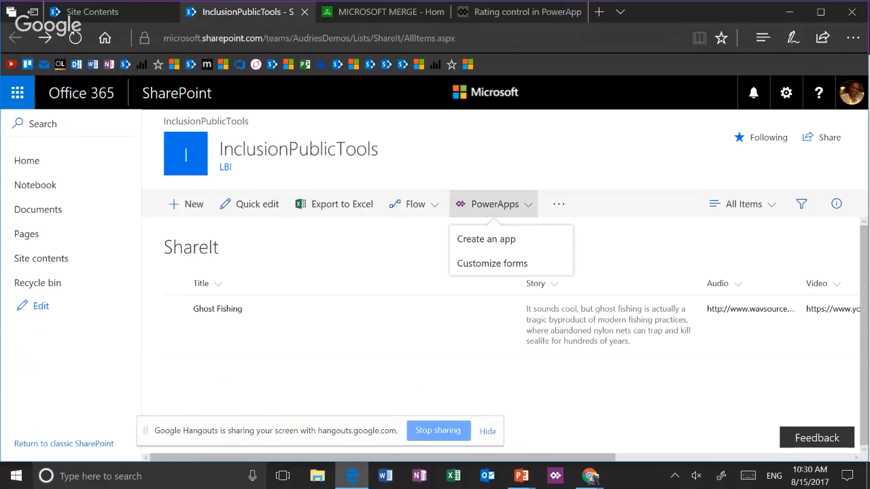
pyautogui.click(523, 239)
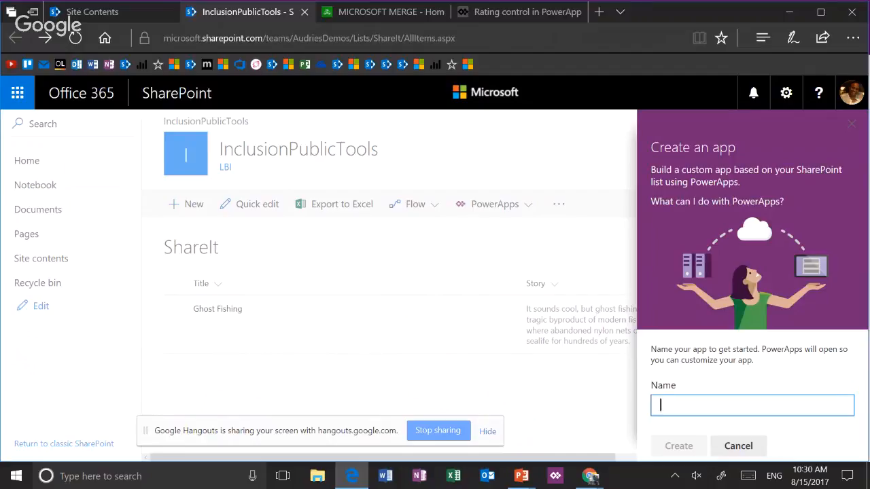
pyautogui.write('Planet Impacts')
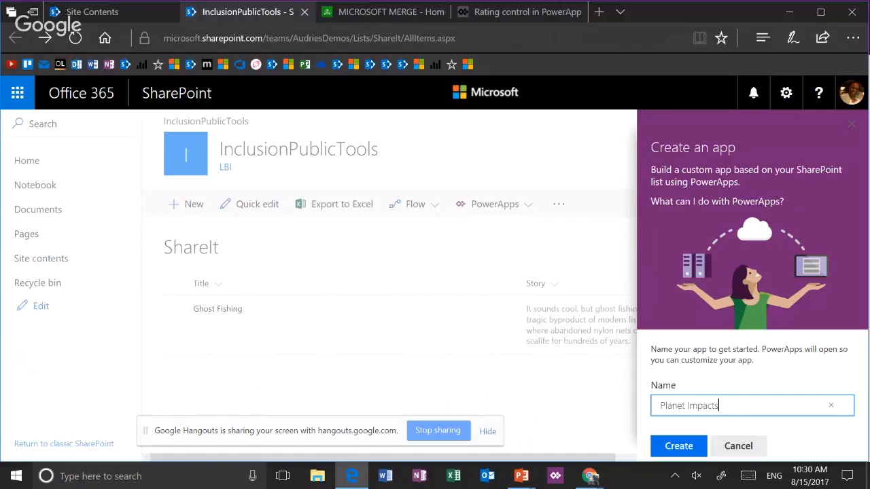
pyautogui.click(679, 446)
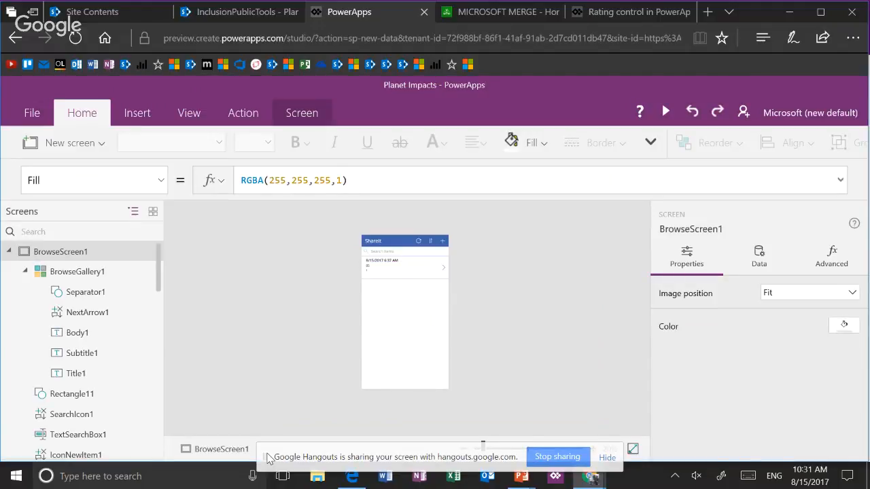
# Compare the thumbnail and tree views of the app's screens, leaving the thumbnail view on
pyautogui.click(153, 212)
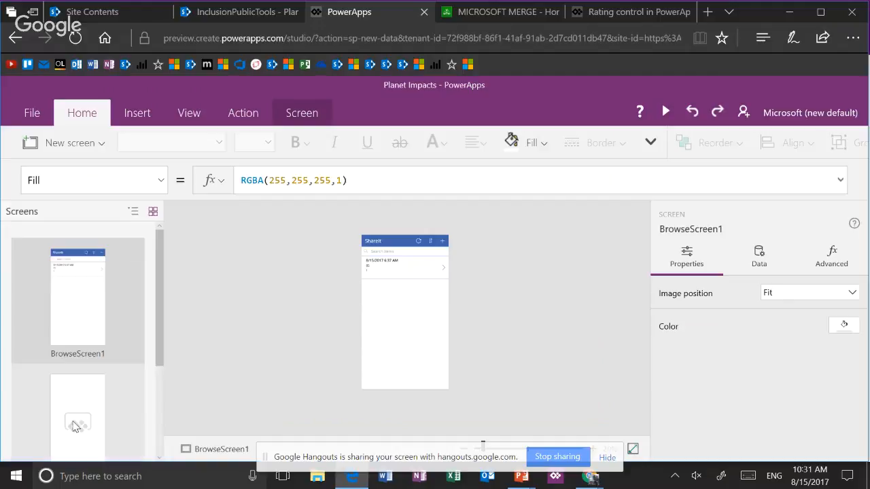
pyautogui.click(133, 213)
pyautogui.click(152, 215)
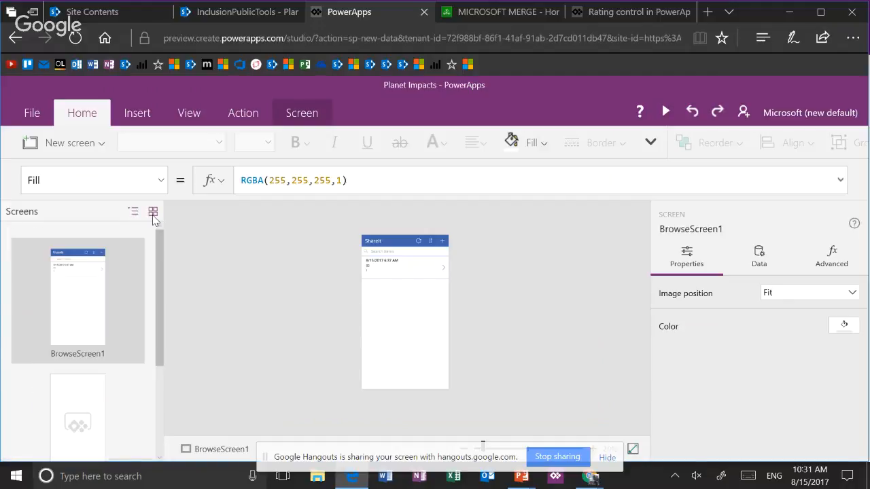
pyautogui.click(134, 214)
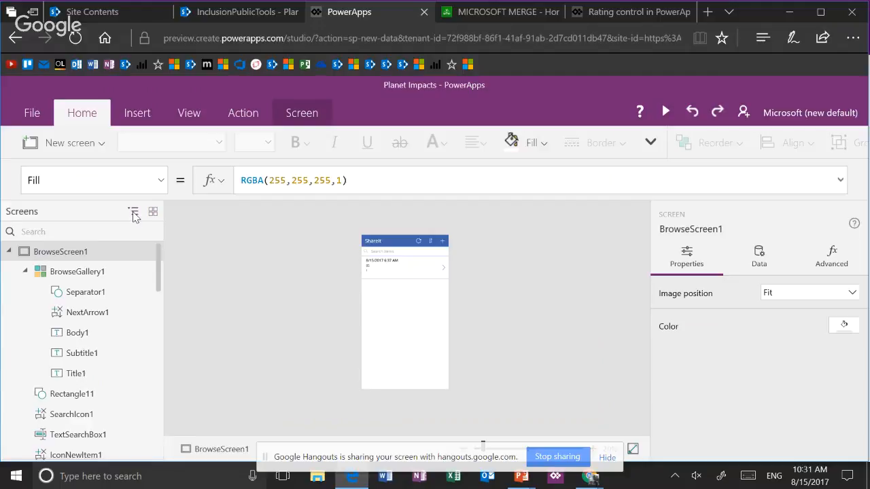
pyautogui.click(155, 213)
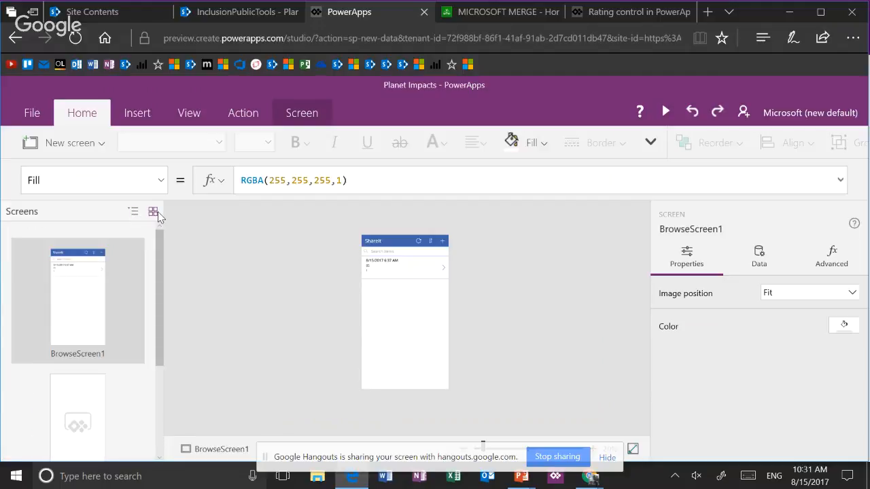
# Examine the app's BrowseScreen1, DetailScreen1 and EditScreen1 one after another, and return to BrowseScreen1
pyautogui.scroll(-1, 127, 297)
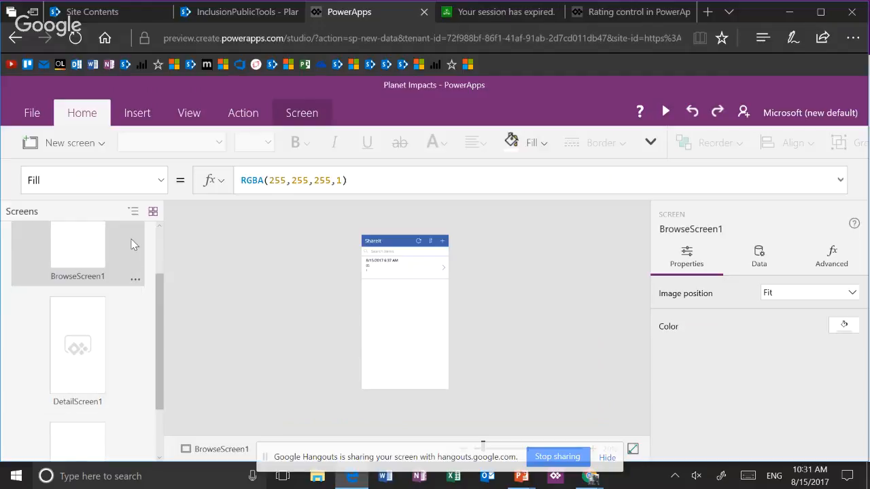
pyautogui.click(131, 331)
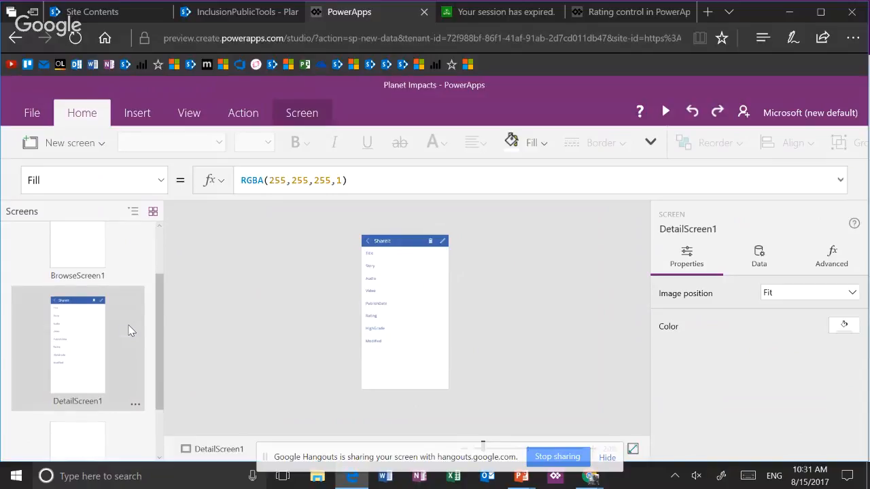
pyautogui.scroll(-1, 130, 330)
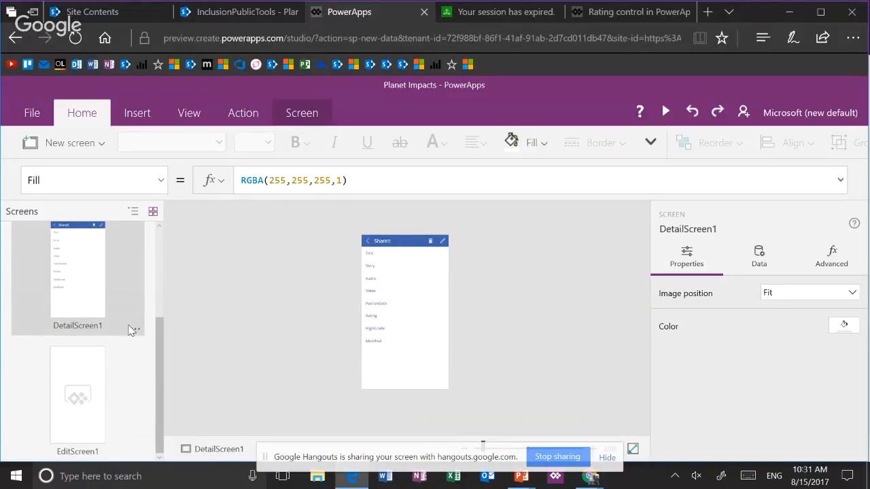
pyautogui.click(114, 387)
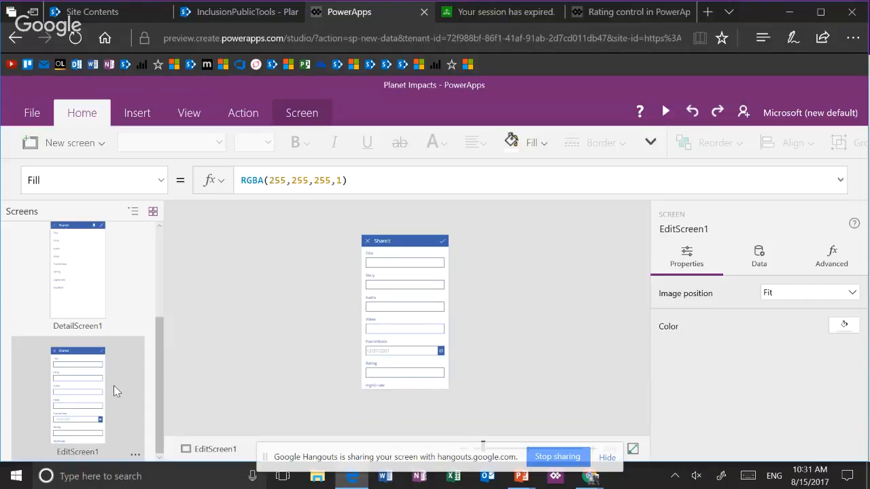
pyautogui.click(124, 303)
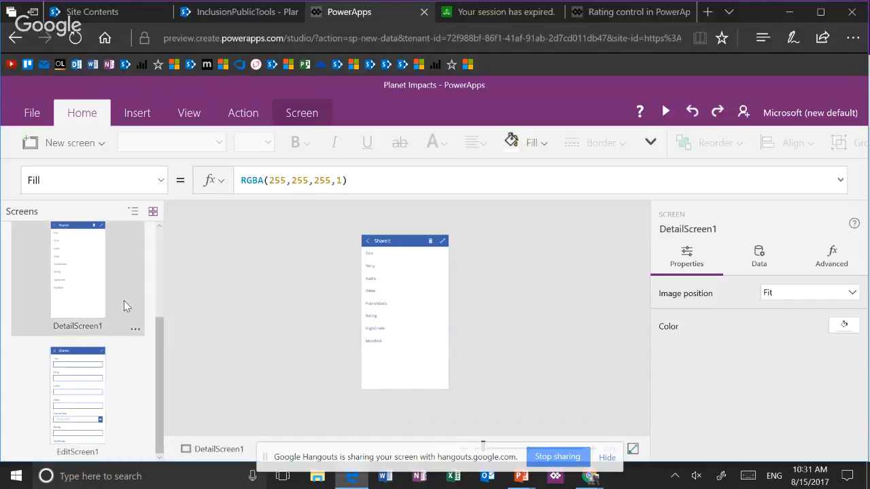
pyautogui.scroll(3, 124, 305)
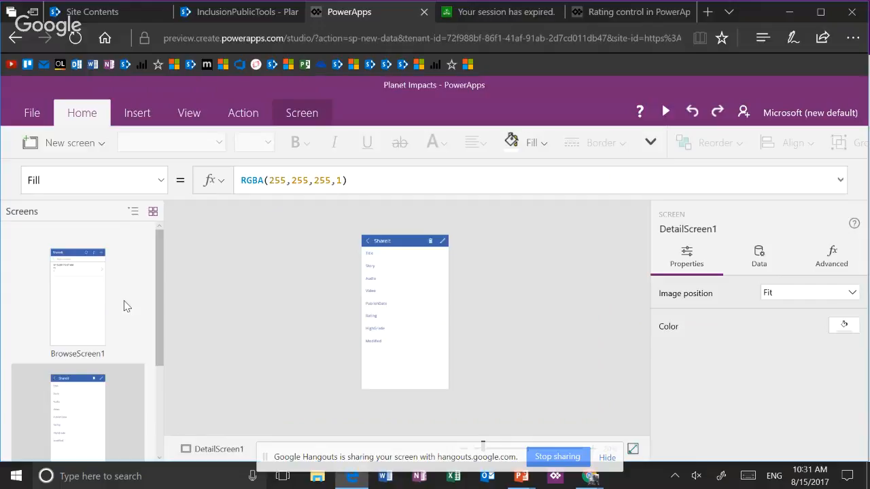
pyautogui.click(123, 305)
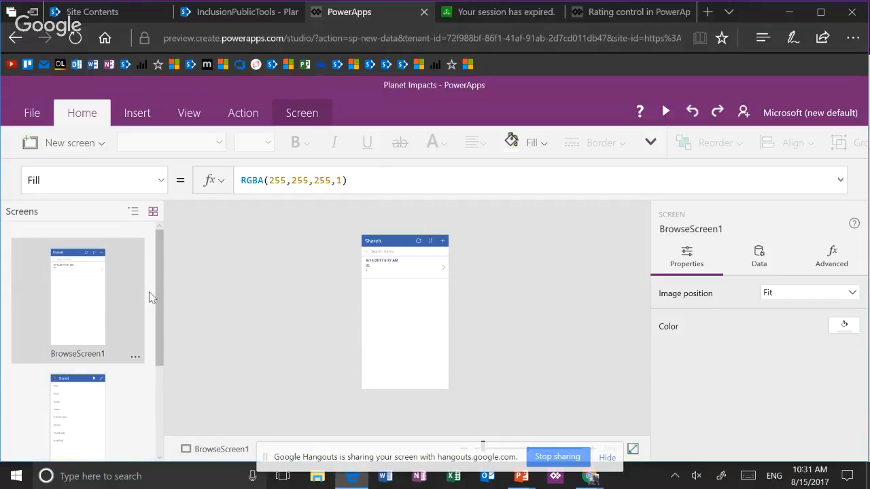
# Preview the app, view the existing item's details and edit form, cancel the editing and exit the preview
pyautogui.click(668, 111)
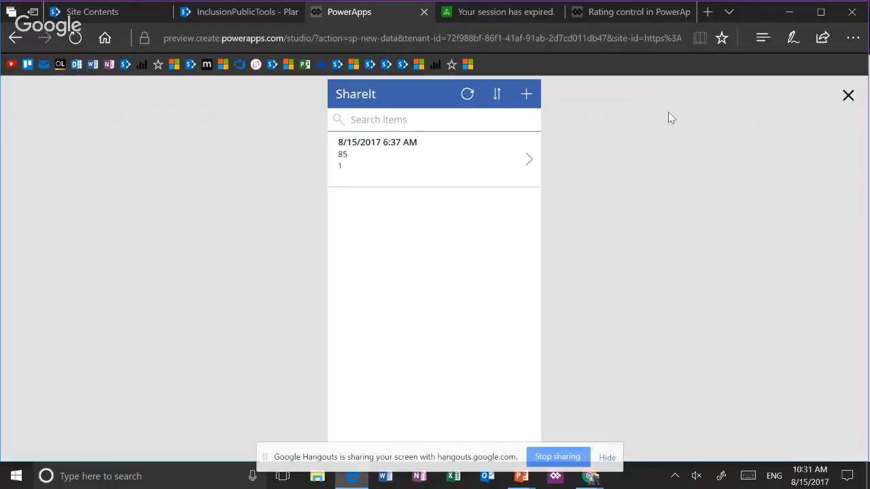
pyautogui.click(529, 160)
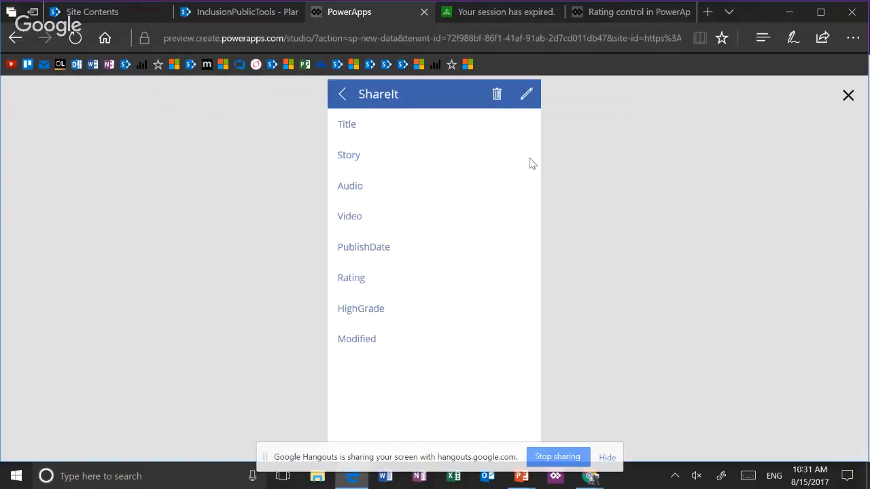
pyautogui.click(526, 95)
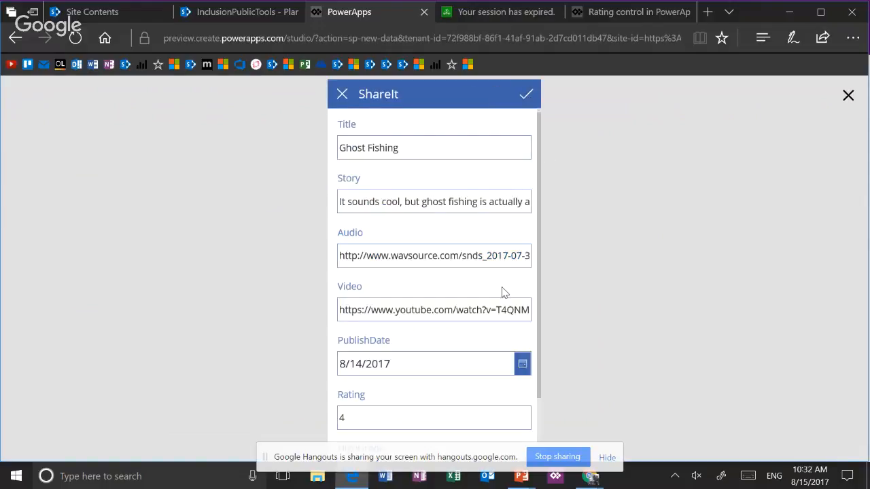
pyautogui.click(345, 95)
pyautogui.click(345, 94)
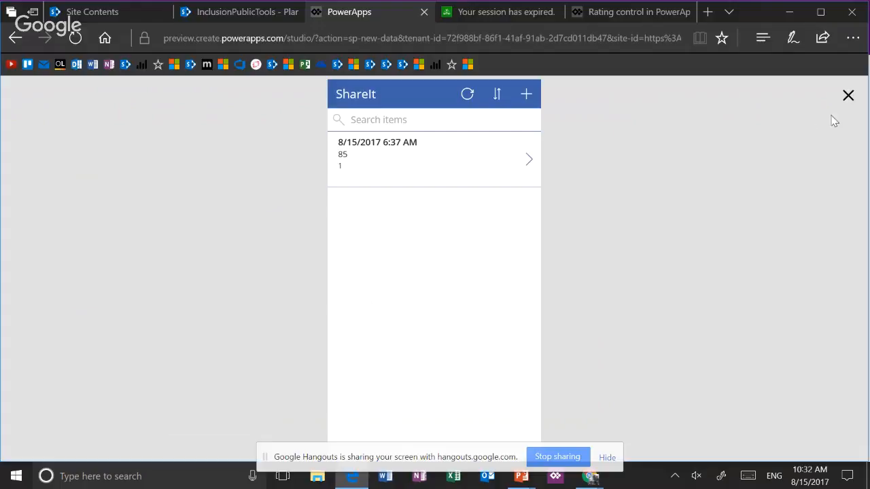
pyautogui.click(848, 97)
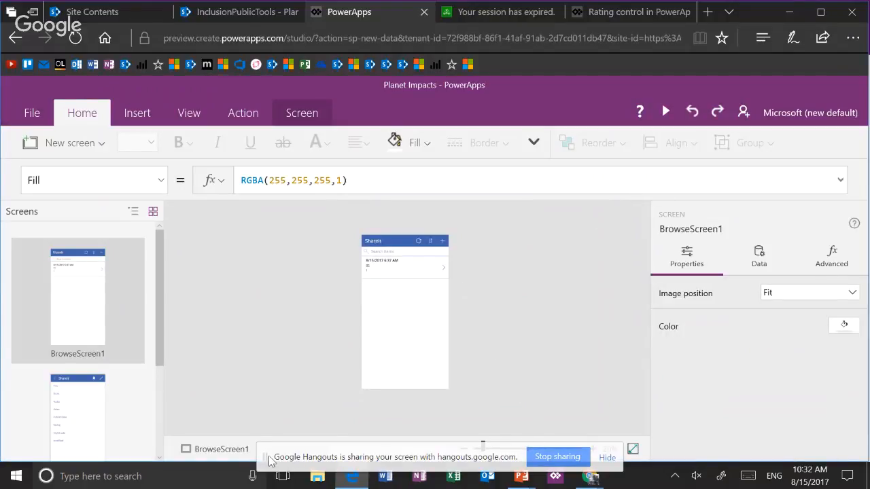
# Enlarge the BrowseScreen1 canvas and set the browse gallery's layout to Title and subtitle
pyautogui.moveTo(303, 448); pyautogui.dragTo(275, 441)
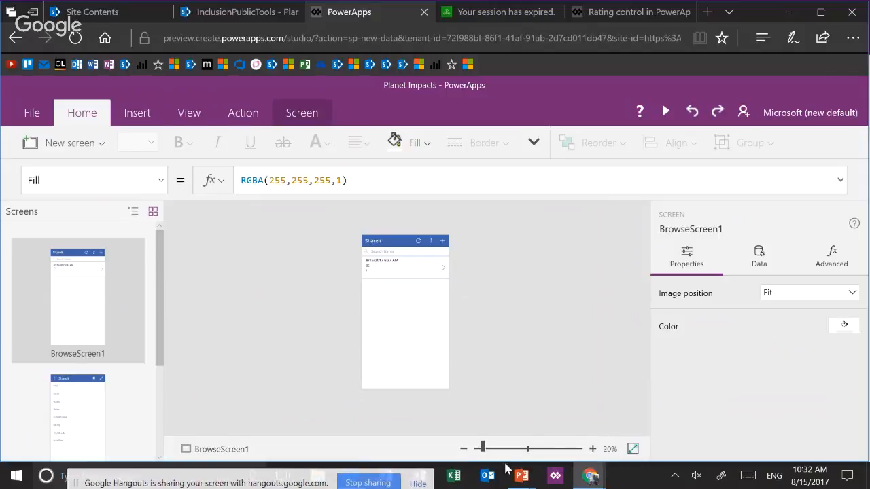
pyautogui.click(520, 450)
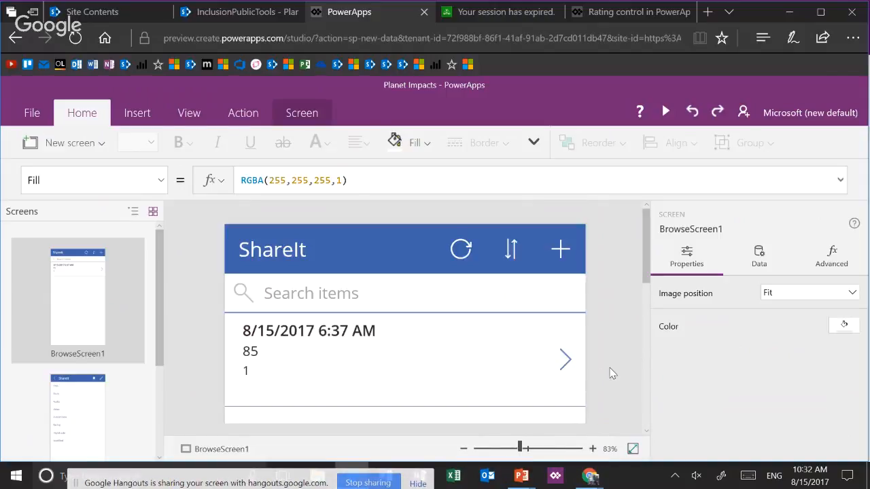
pyautogui.click(491, 370)
pyautogui.click(472, 333)
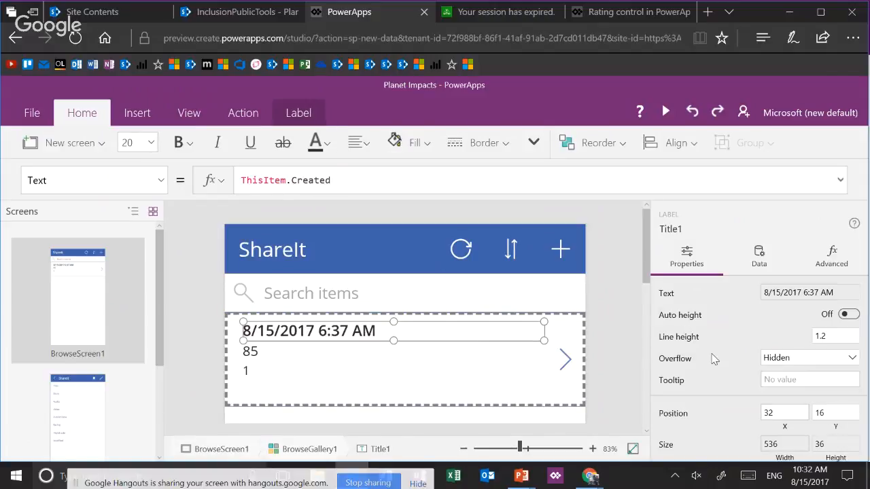
pyautogui.click(766, 258)
pyautogui.scroll(-1, 768, 333)
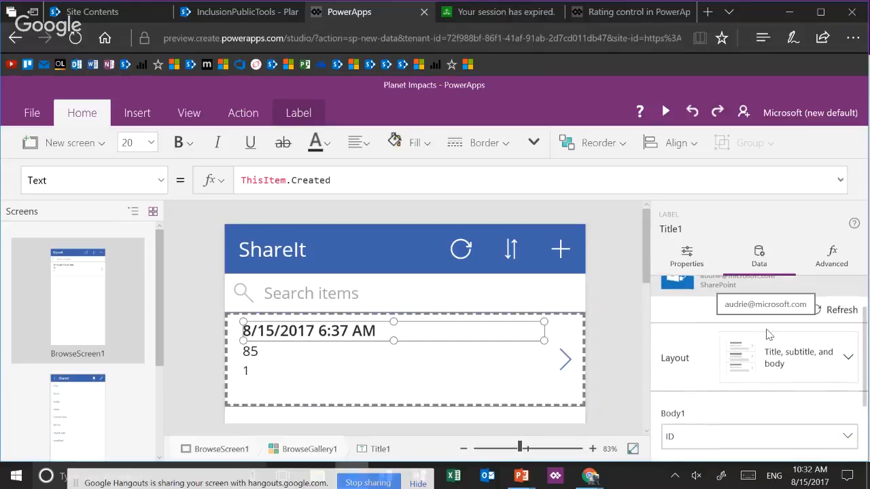
pyautogui.click(778, 367)
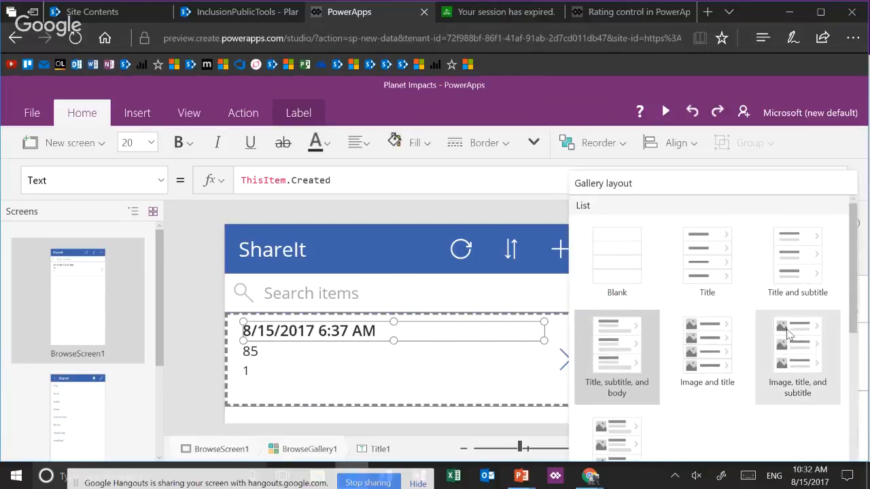
pyautogui.click(797, 278)
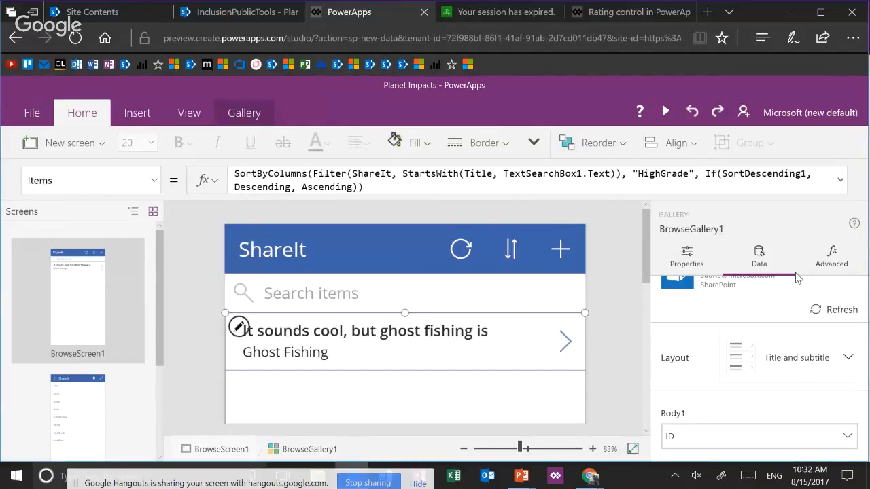
pyautogui.click(804, 357)
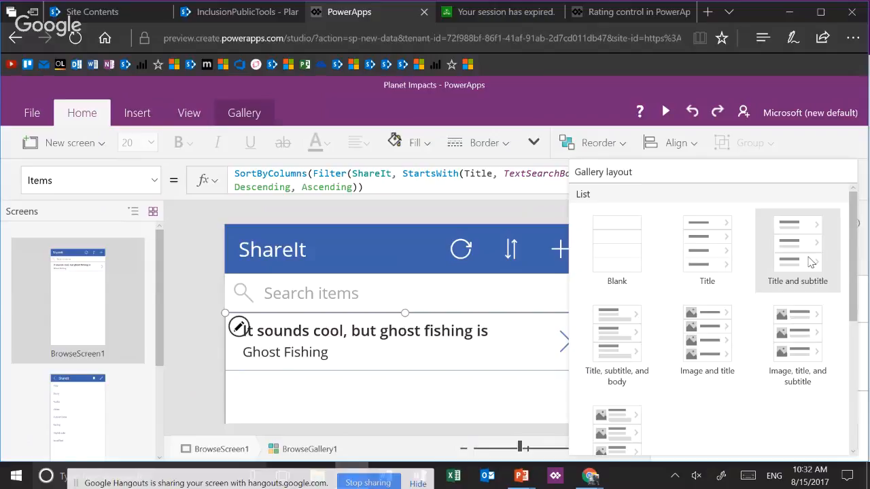
pyautogui.click(549, 210)
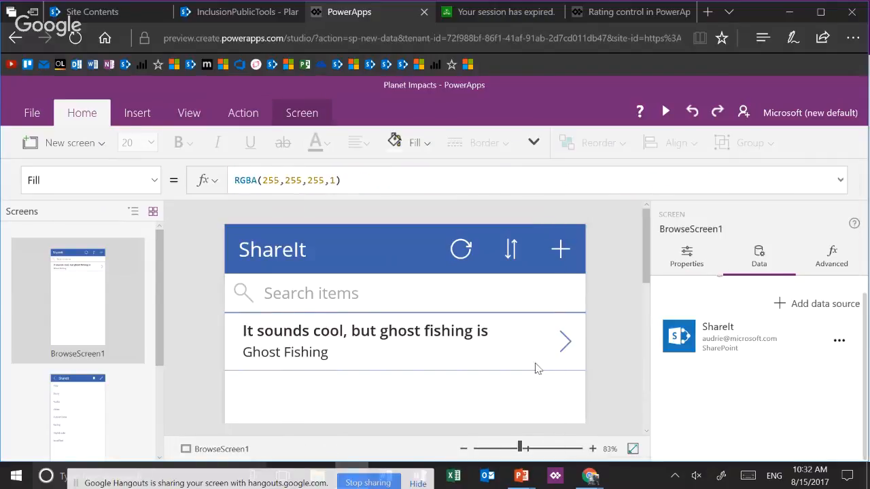
# Select the gallery's title label and reduce the browser zoom until all its data field settings fit on screen
pyautogui.click(480, 338)
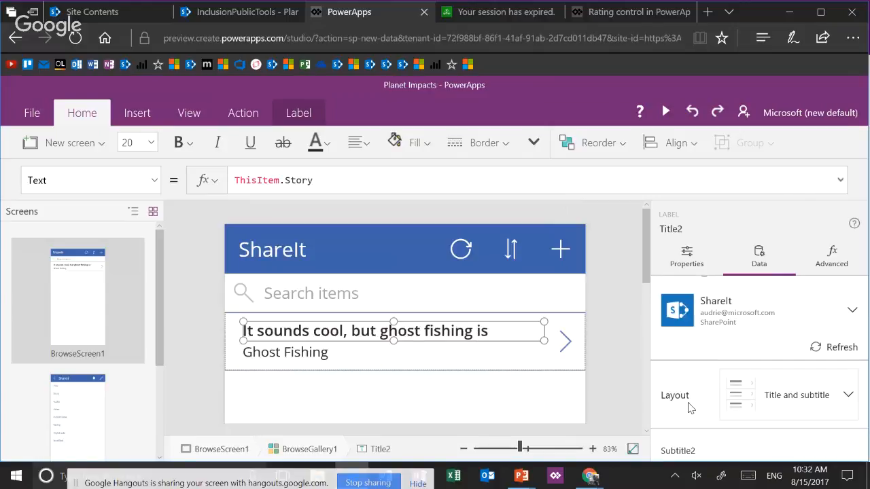
pyautogui.click(852, 38)
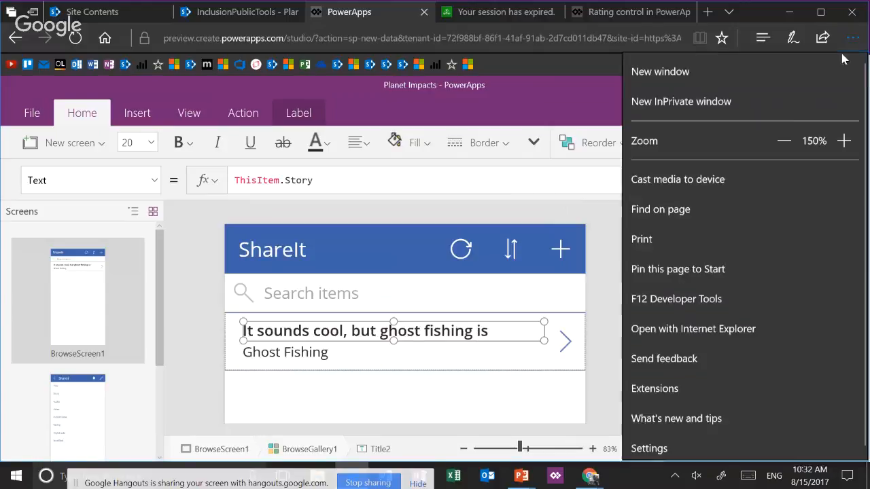
pyautogui.click(782, 138)
pyautogui.click(782, 138)
pyautogui.click(781, 138)
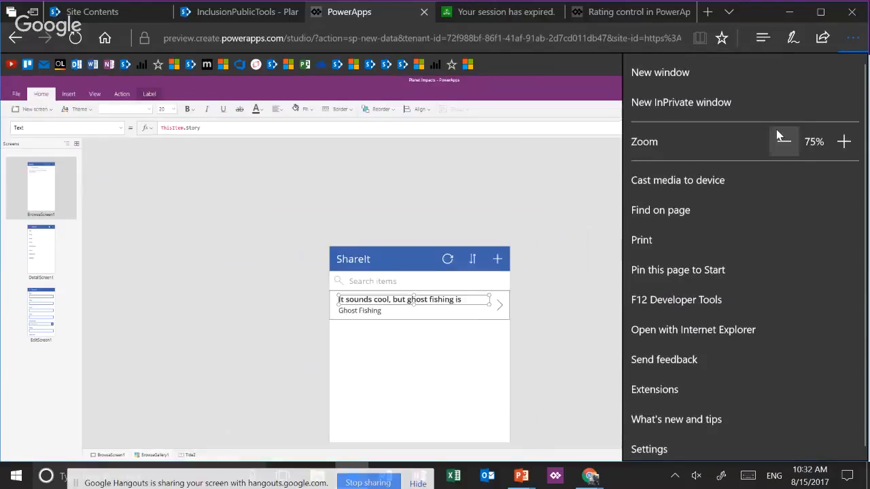
pyautogui.click(627, 235)
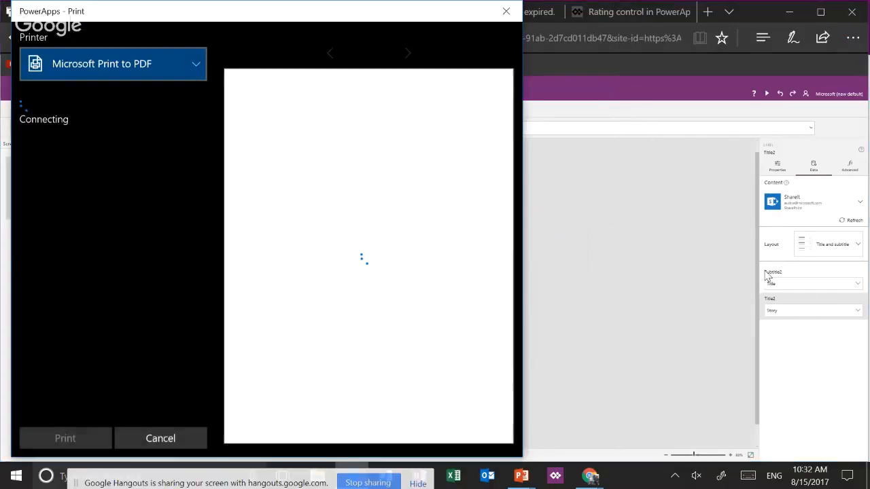
pyautogui.click(506, 11)
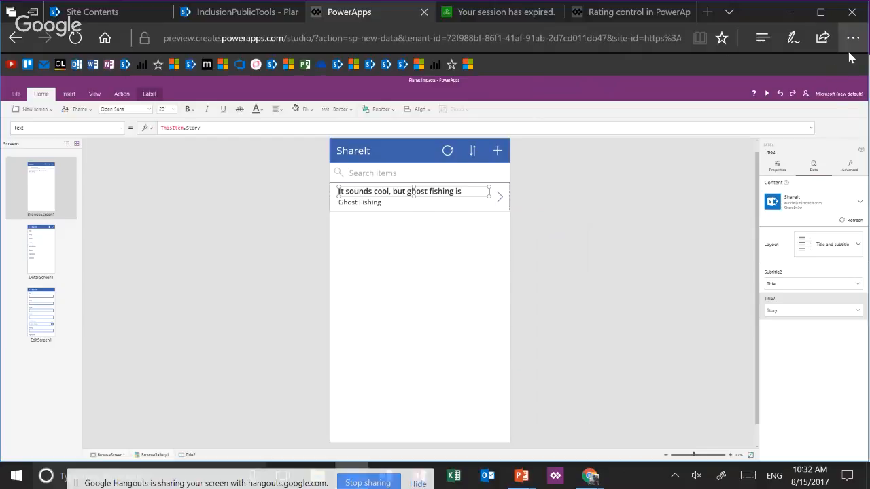
pyautogui.hotkey('ctrl', '-')
pyautogui.hotkey('ctrl', '+')
pyautogui.hotkey('ctrl', '+')
pyautogui.hotkey('ctrl', '+')
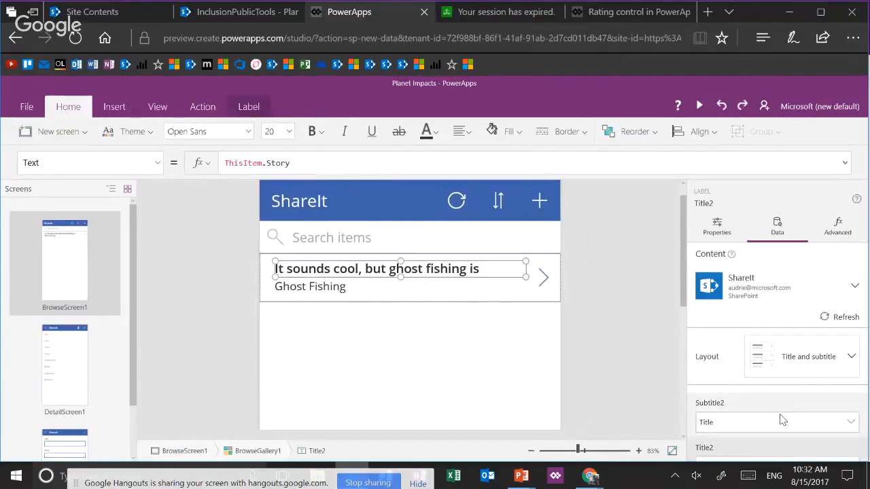
pyautogui.scroll(-1, 632, 372)
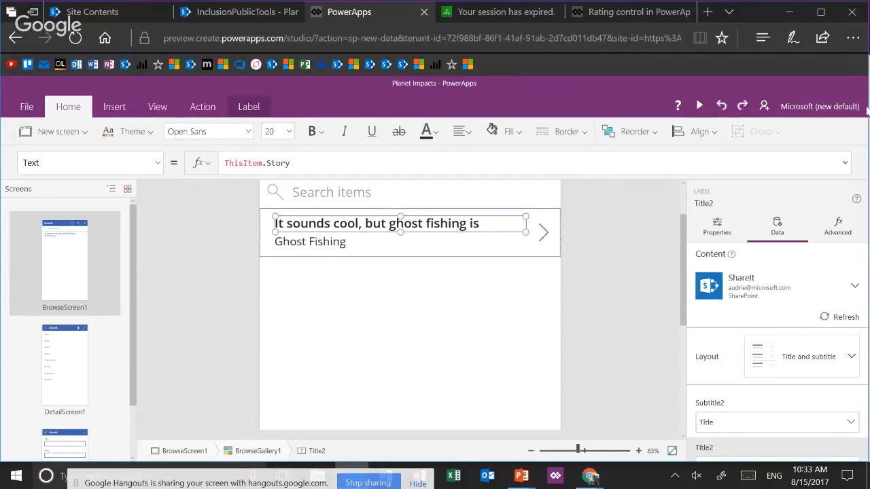
pyautogui.hotkey('ctrl', '-')
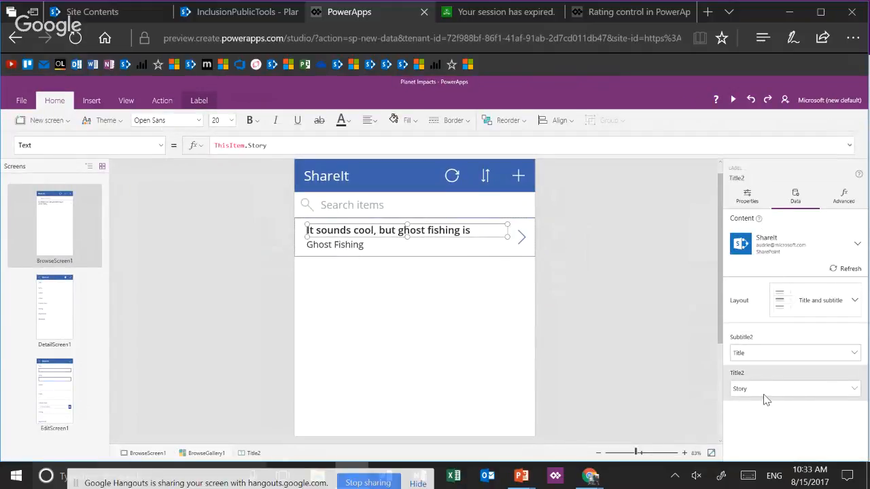
# Bind the gallery's title label to the Title field and its subtitle label to PublishDate
pyautogui.click(765, 393)
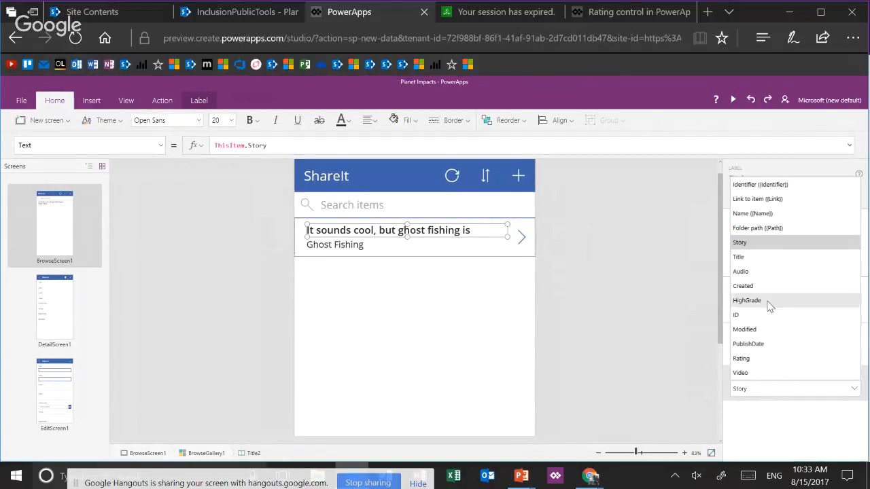
pyautogui.click(764, 257)
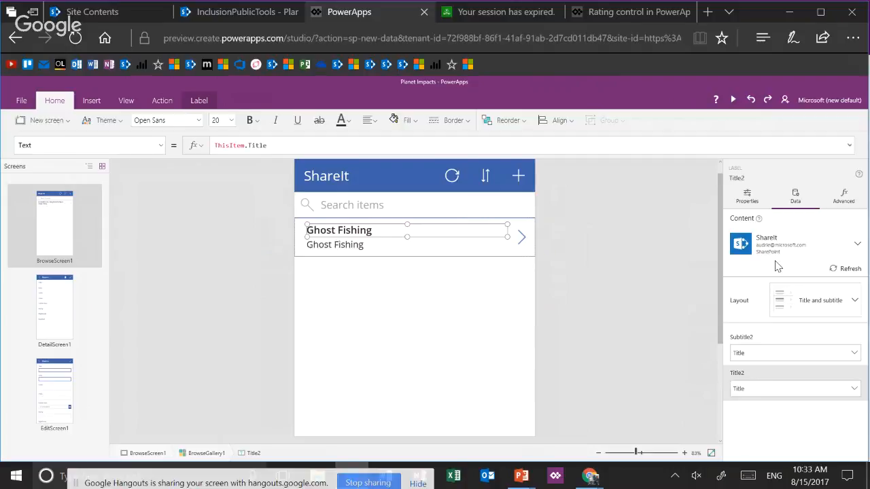
pyautogui.click(358, 251)
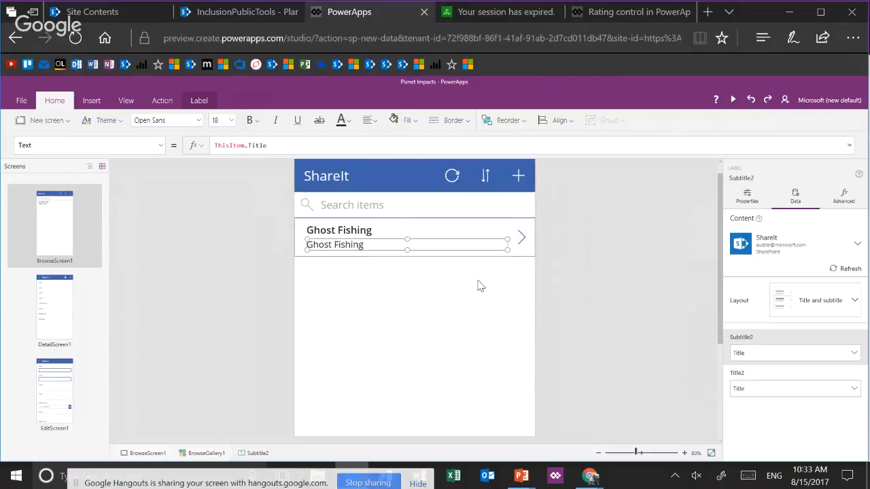
pyautogui.click(753, 354)
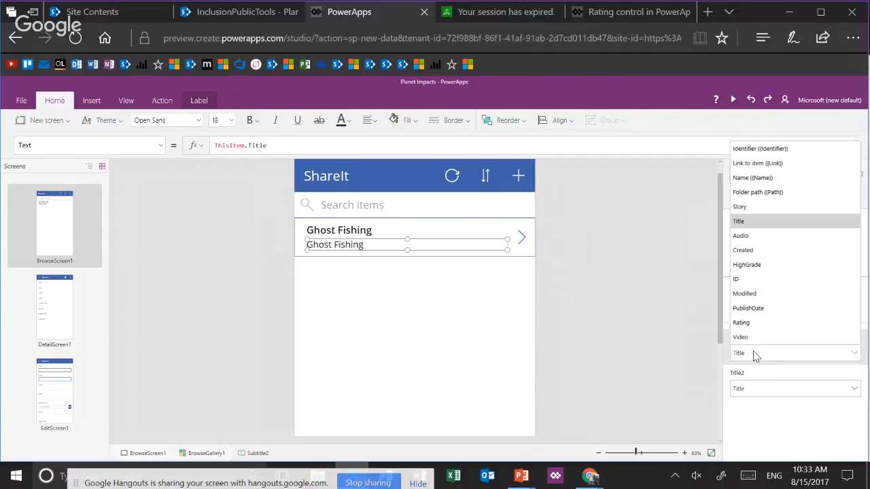
pyautogui.click(748, 309)
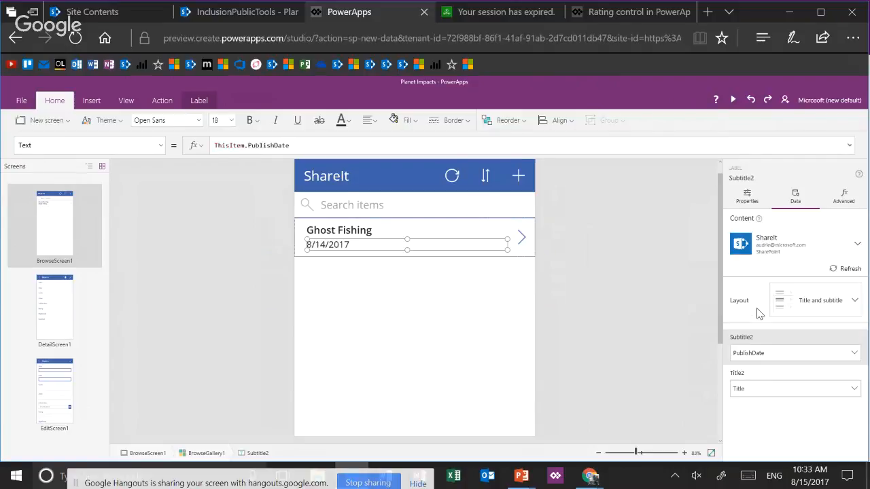
# Change the browse gallery's layout to Title, subtitle, and body
pyautogui.click(817, 312)
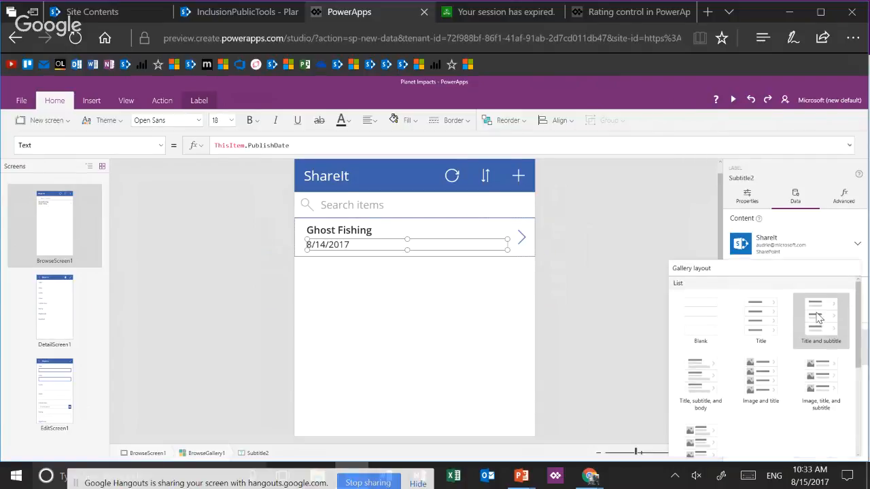
pyautogui.click(704, 383)
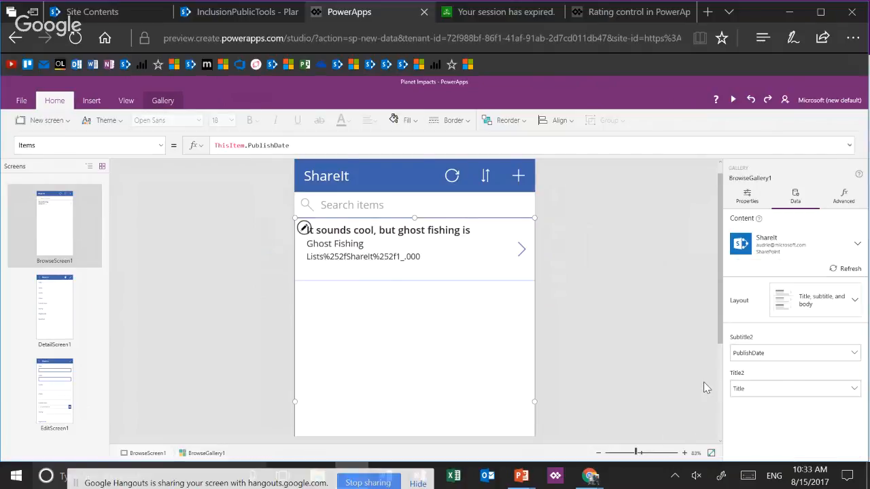
# In the title, subtitle, and body layout, bind the gallery's title label to Title and the subtitle label to PublishDate
pyautogui.click(465, 233)
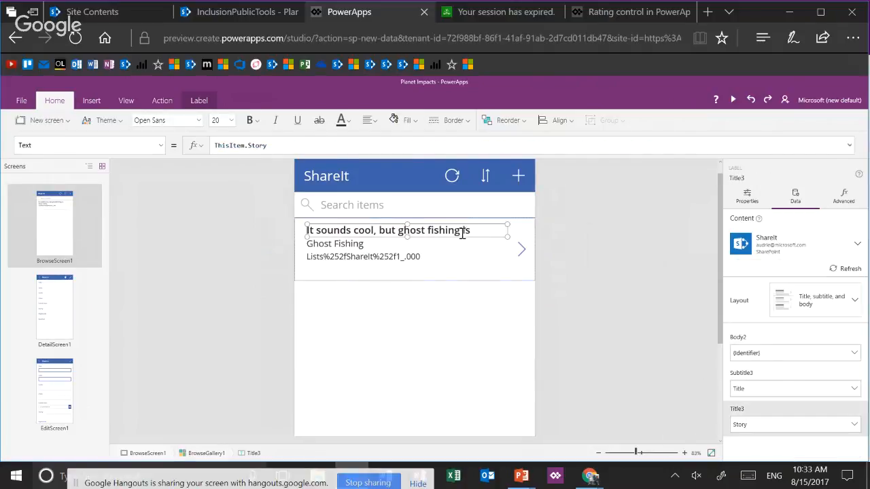
pyautogui.click(794, 424)
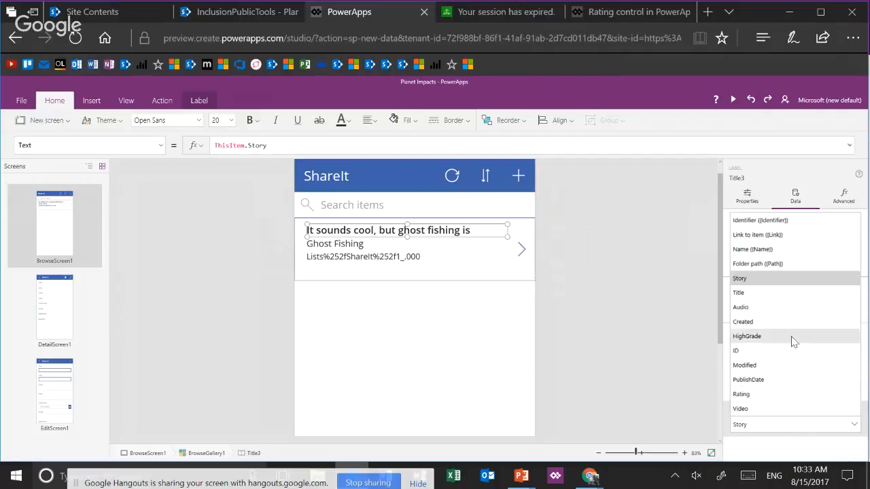
pyautogui.click(790, 296)
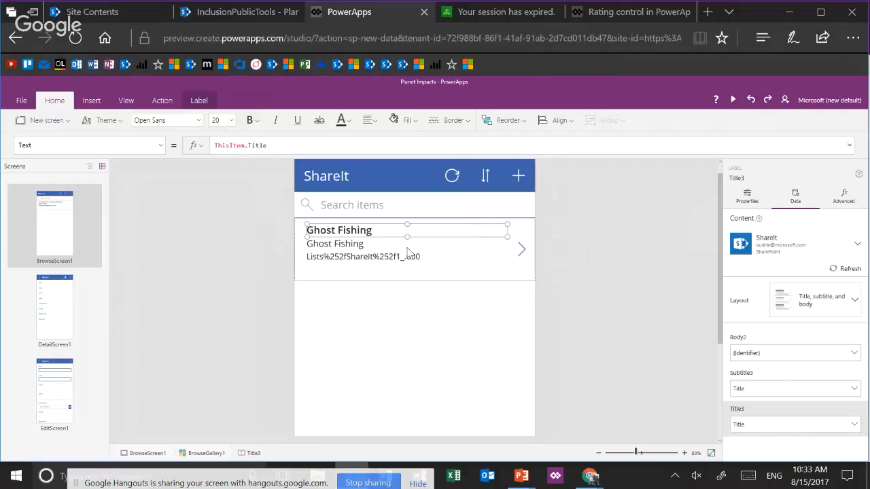
pyautogui.click(380, 247)
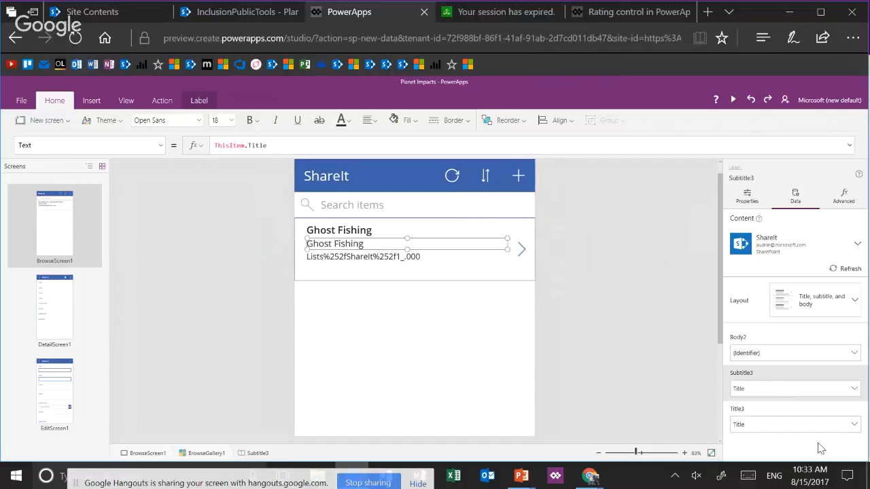
pyautogui.click(792, 390)
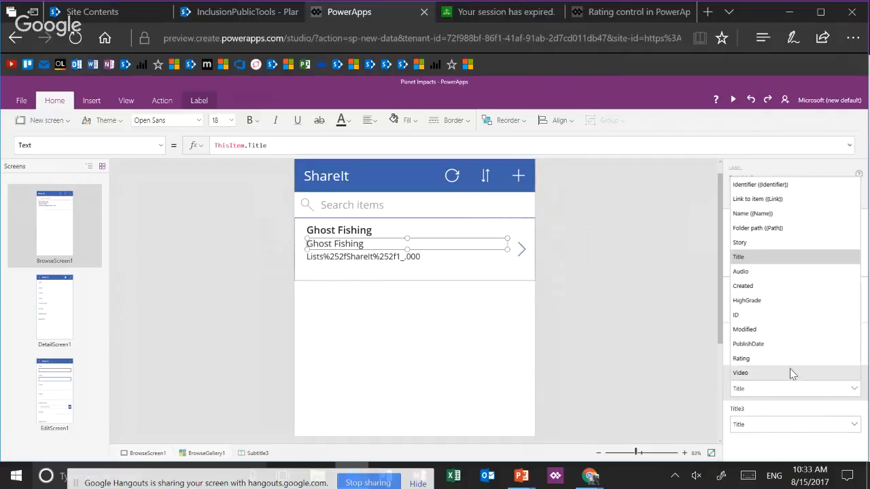
pyautogui.click(792, 345)
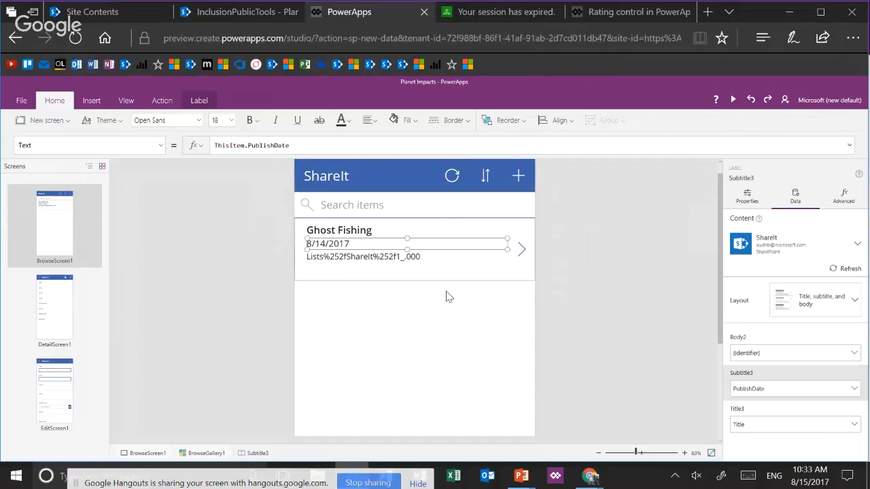
# Select the gallery's body label and remove the Identifier field from its Text formula, keeping only "ThisItem."
pyautogui.click(421, 256)
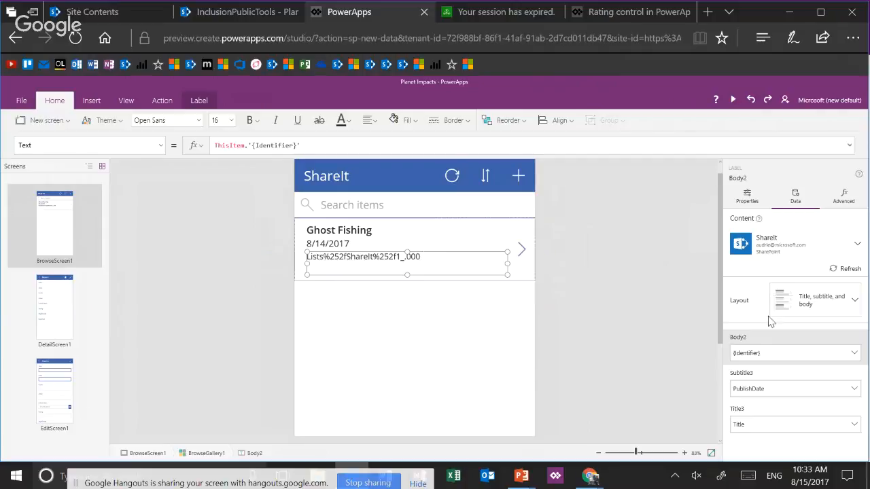
pyautogui.click(768, 354)
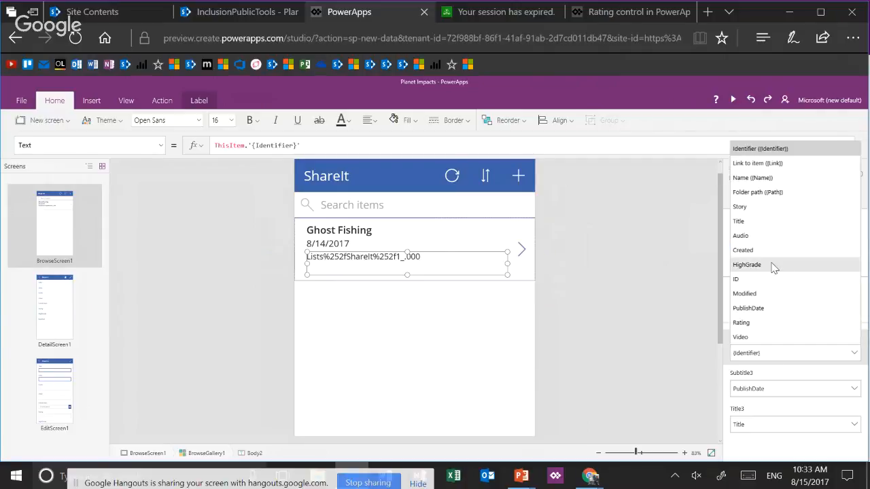
pyautogui.click(768, 358)
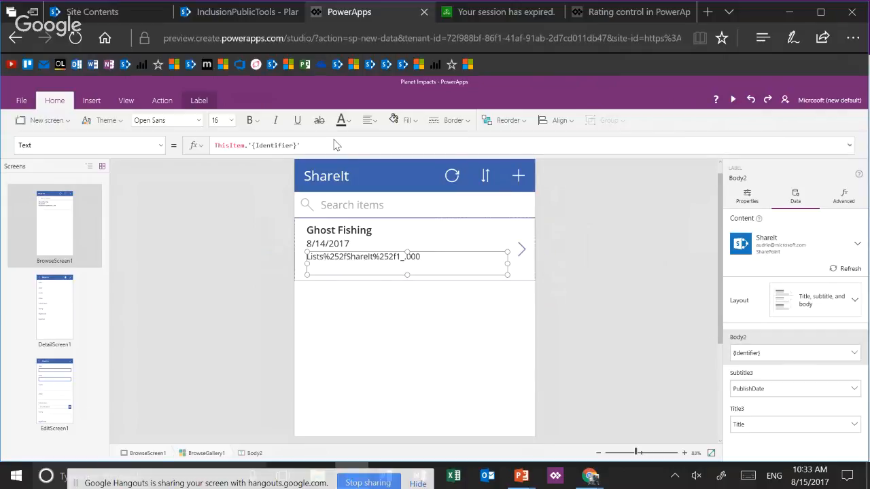
pyautogui.click(322, 146)
pyautogui.press('BackSpace')
pyautogui.press('BackSpace')
pyautogui.press('BackSpace')
pyautogui.press('BackSpace')
pyautogui.press('BackSpace')
pyautogui.press('BackSpace')
pyautogui.press('BackSpace')
pyautogui.press('BackSpace')
pyautogui.press('BackSpace')
pyautogui.press('BackSpace')
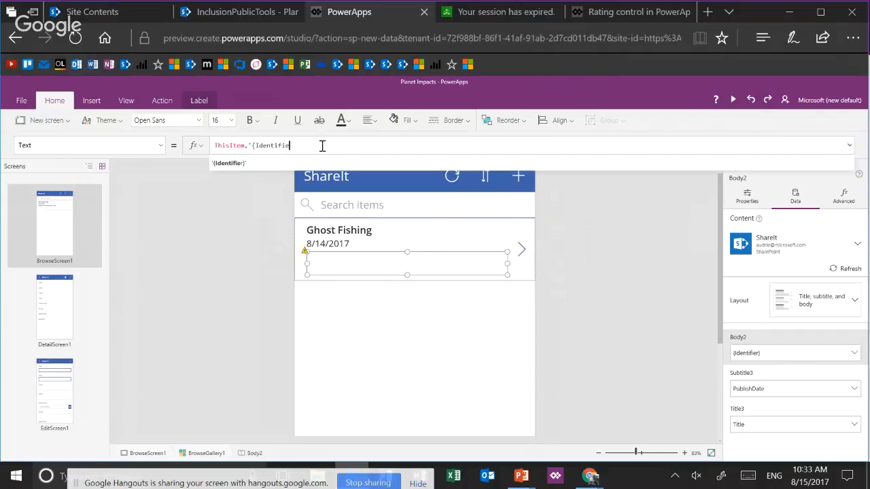
pyautogui.press('BackSpace')
pyautogui.press('BackSpace')
pyautogui.press('BackSpace')
pyautogui.press('BackSpace')
pyautogui.press('BackSpace')
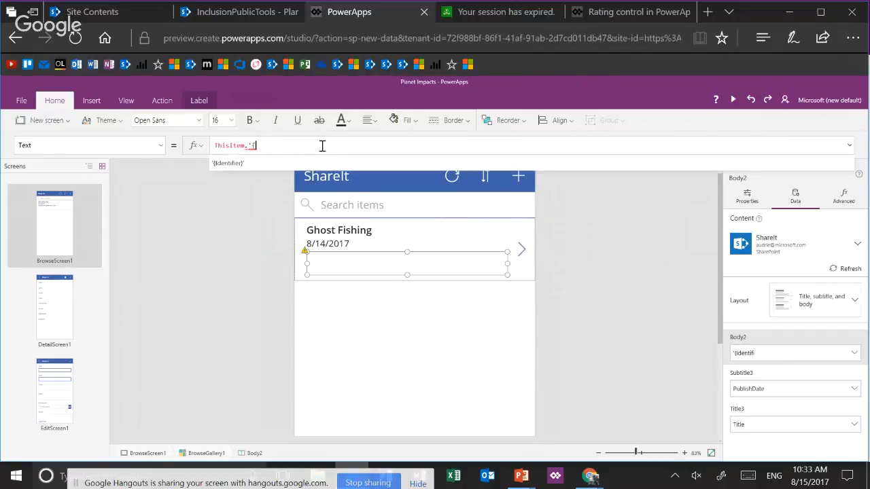
pyautogui.write('.')
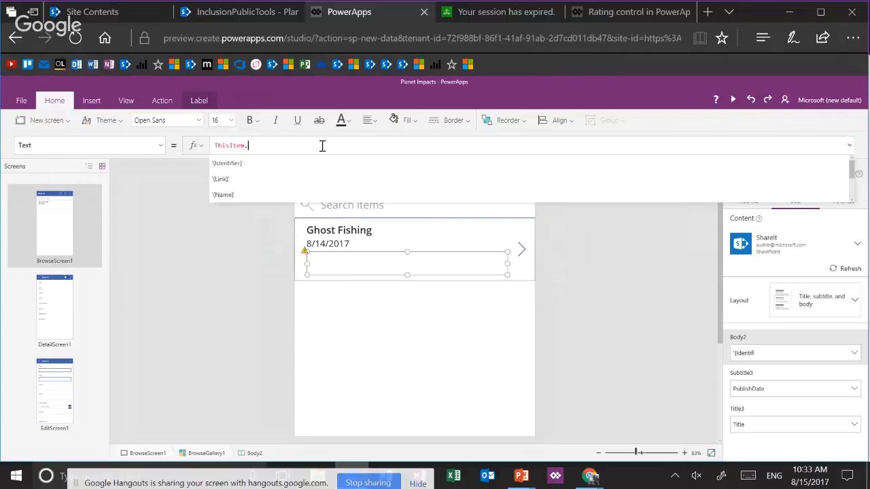
# Complete the body label's Text formula as ThisItem.Author.DisplayName and deselect the label
pyautogui.press('Down')
pyautogui.press('Down')
pyautogui.press('Down')
pyautogui.press('Down')
pyautogui.press('Down')
pyautogui.press('Down')
pyautogui.press('Down')
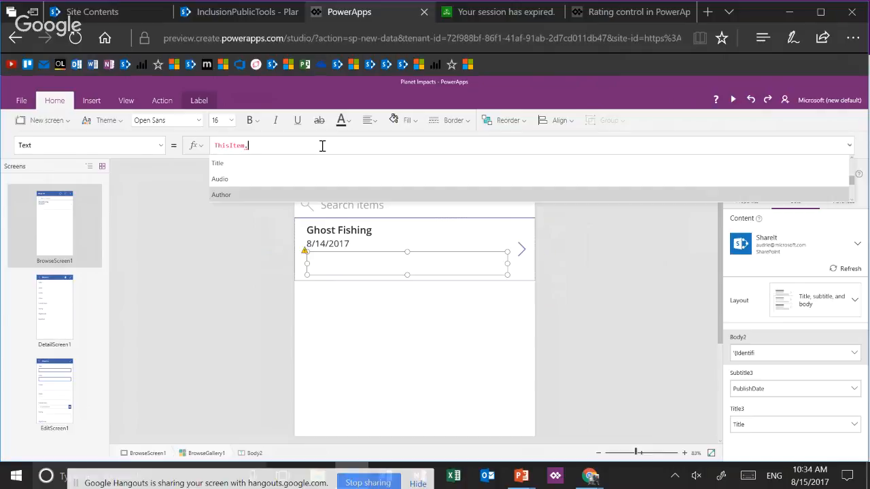
pyautogui.press('Tab')
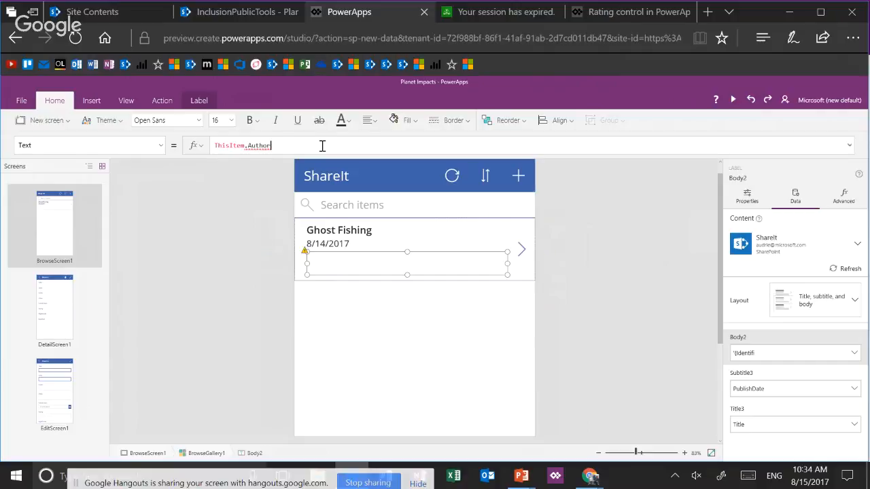
pyautogui.write('.')
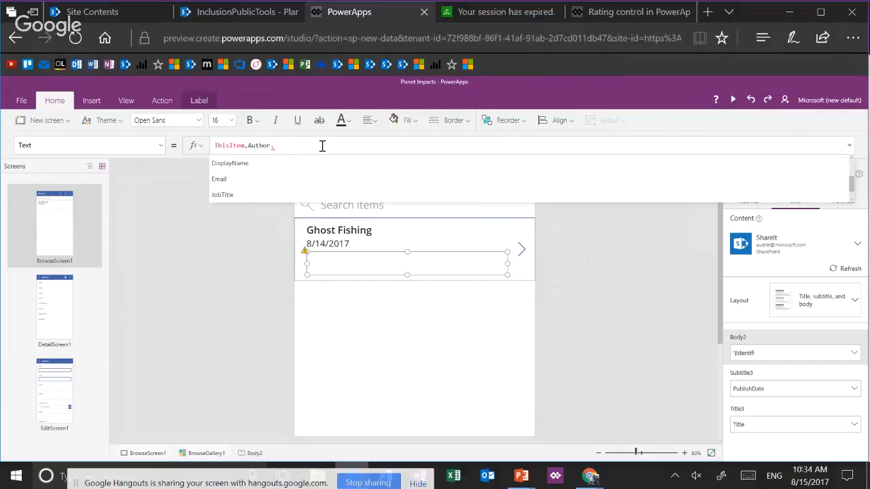
pyautogui.hotkey('ctrl', '+')
pyautogui.hotkey('ctrl', '+')
pyautogui.hotkey('ctrl', '+')
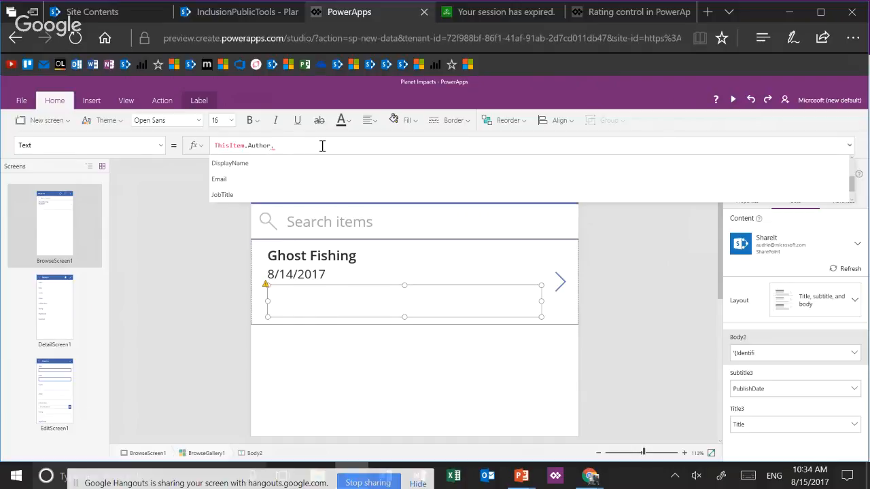
pyautogui.click(230, 163)
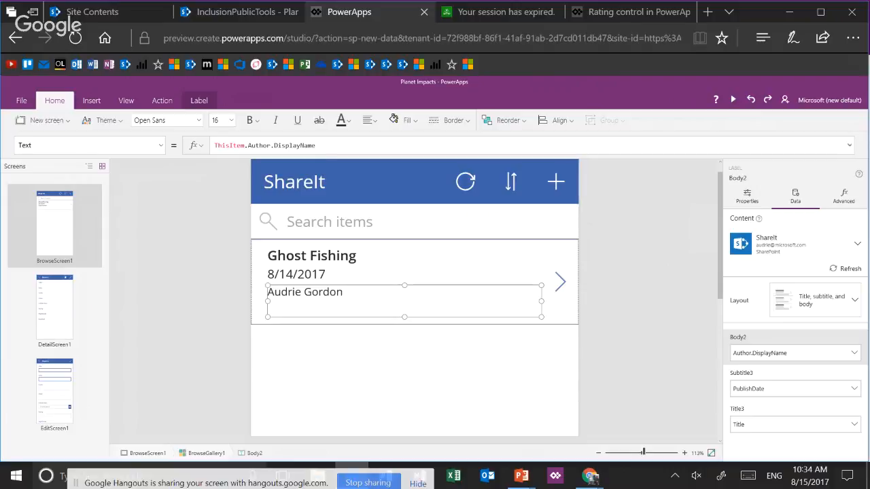
pyautogui.click(692, 284)
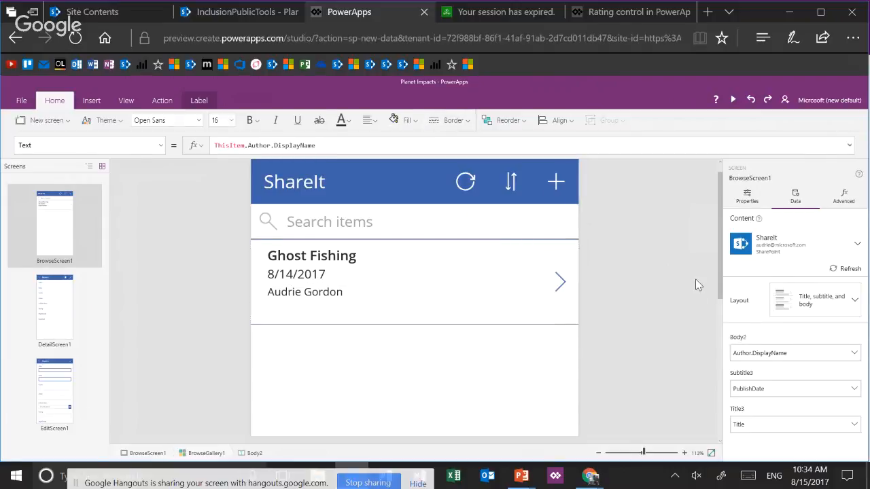
# Raise the browser zoom to 150% and re-enter DisplayName as the Author property in the body label's formula
pyautogui.click(853, 39)
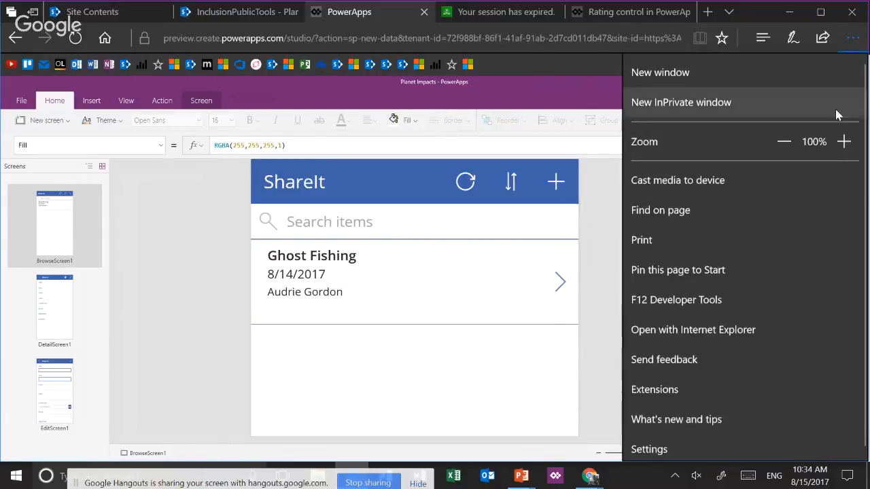
pyautogui.click(851, 140)
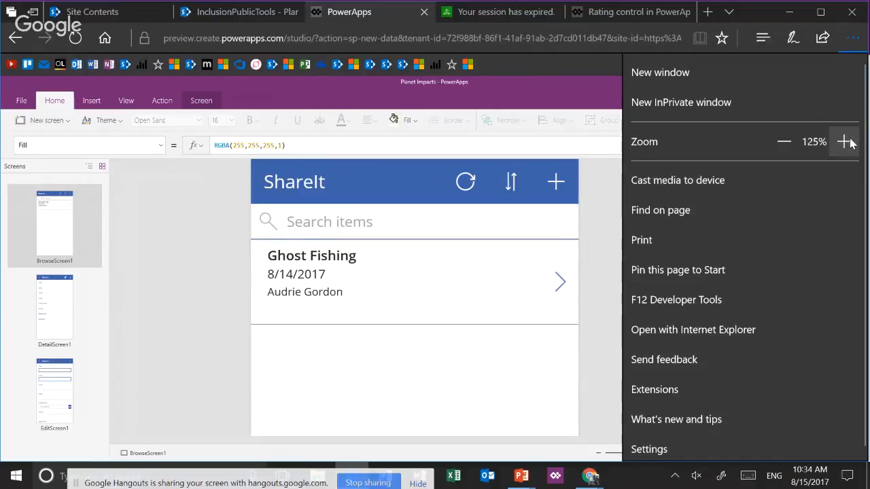
pyautogui.click(851, 140)
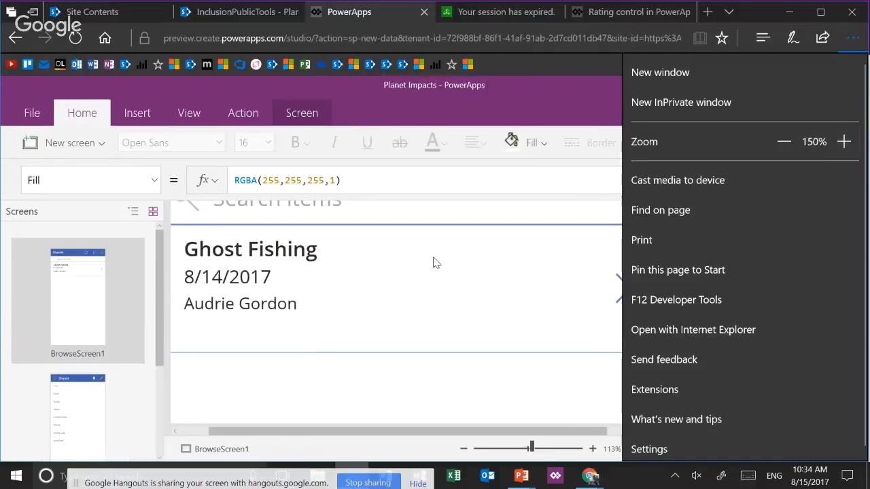
pyautogui.click(294, 310)
pyautogui.click(286, 307)
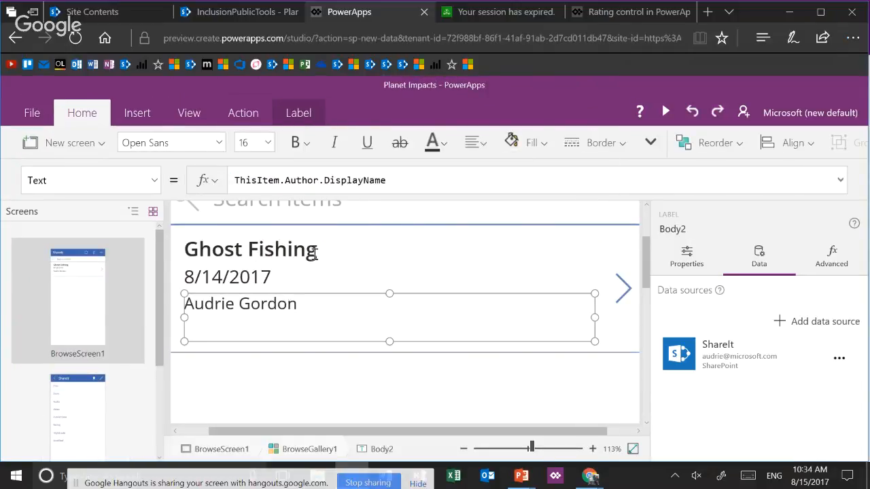
pyautogui.moveTo(322, 181); pyautogui.dragTo(479, 181)
pyautogui.write('.')
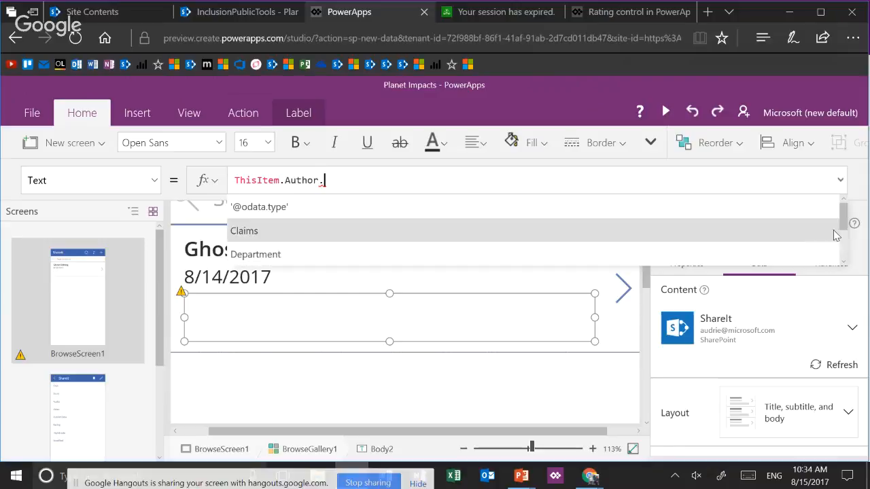
pyautogui.moveTo(847, 227)
pyautogui.mouseDown()
pyautogui.moveTo(850, 264)
pyautogui.moveTo(849, 217)
pyautogui.mouseUp()
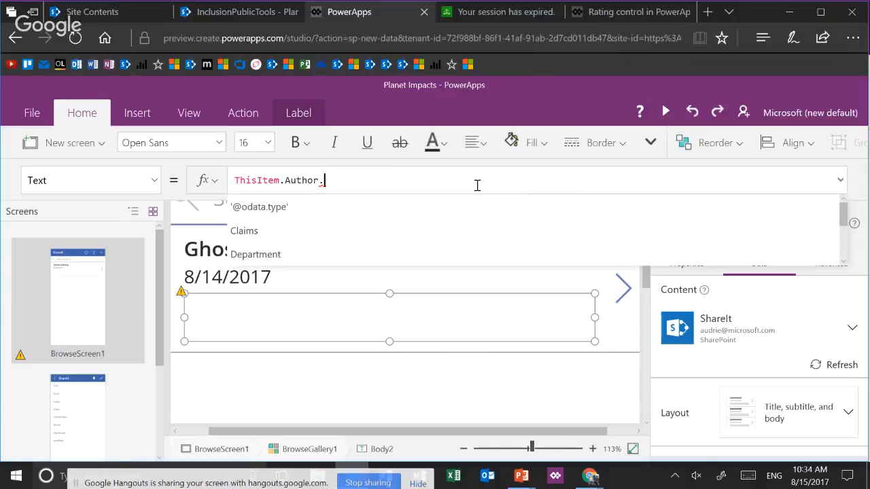
pyautogui.write('Display')
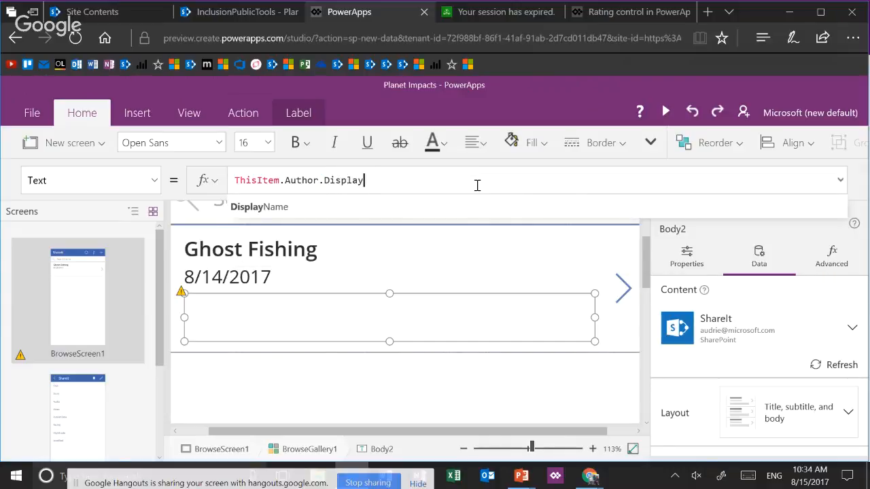
pyautogui.press('Tab')
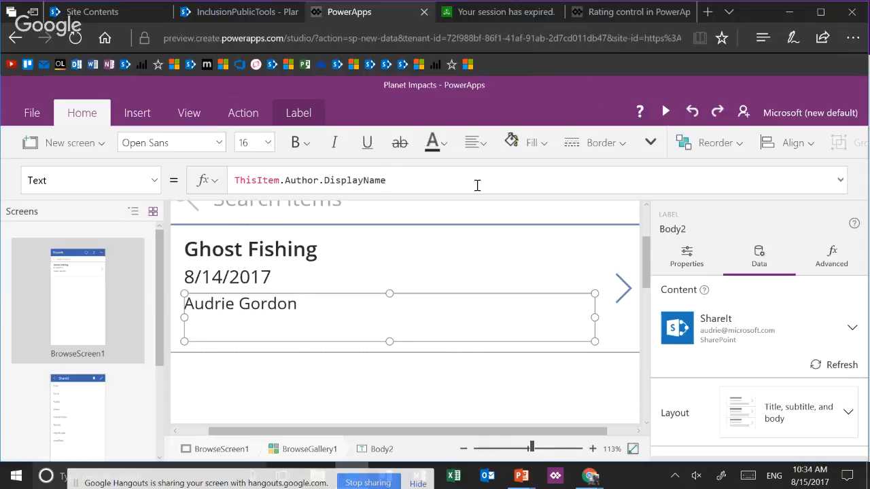
# Preview the app, open the Ghost Fishing item's details from the browse gallery, and exit the preview
pyautogui.scroll(-10, 405, 313)
pyautogui.click(420, 362)
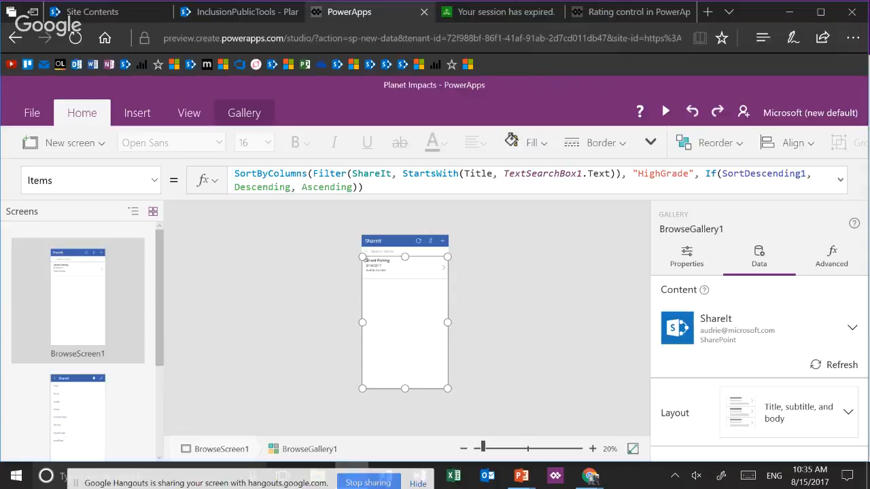
pyautogui.click(640, 112)
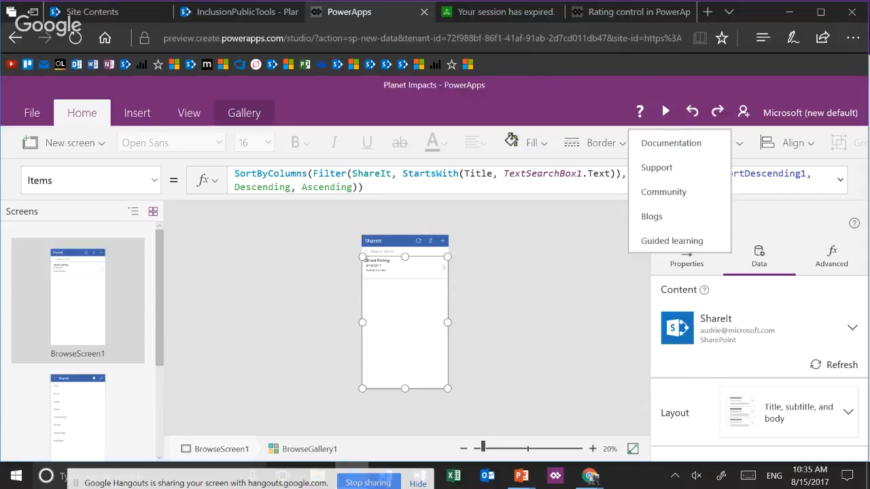
pyautogui.click(666, 112)
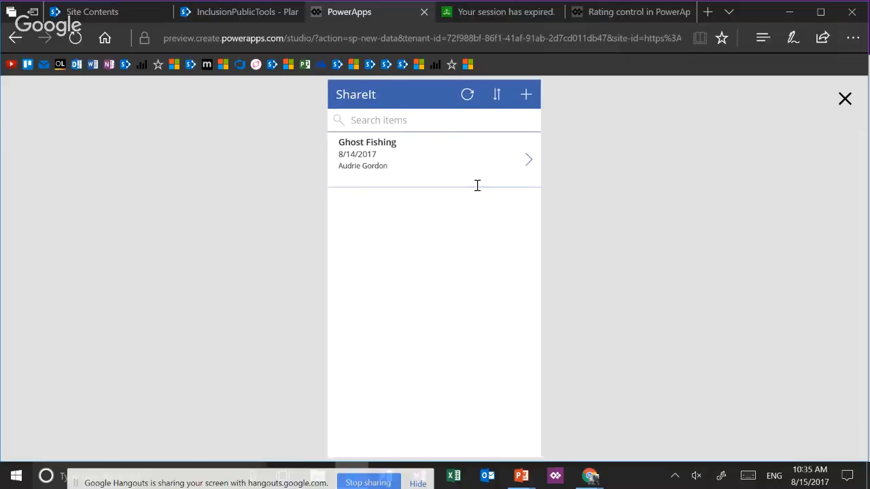
pyautogui.click(528, 159)
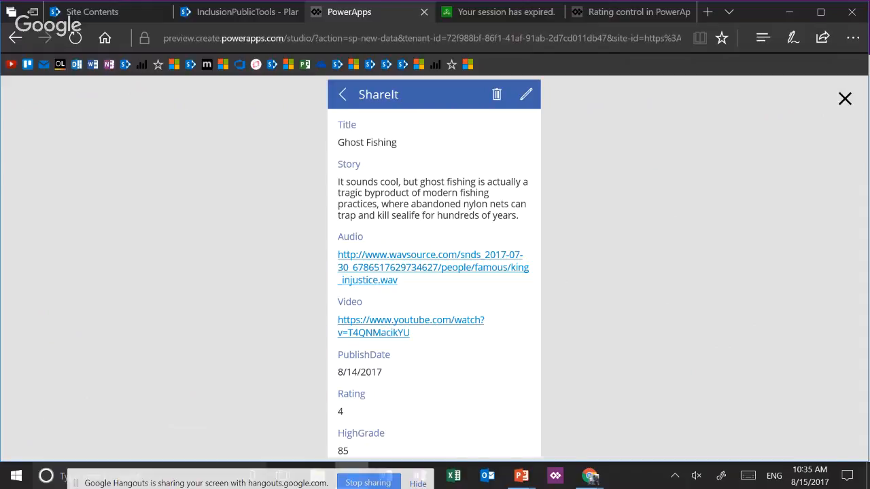
pyautogui.press('Escape')
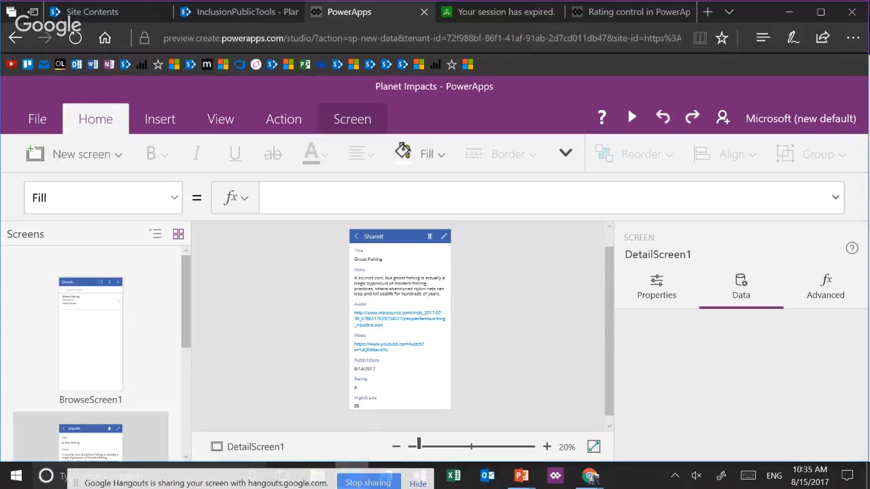
# Select DetailForm1 on the detail screen, with the canvas enlarged to 54% and the browser zoom set to 125%
pyautogui.moveTo(419, 445); pyautogui.dragTo(443, 446)
pyautogui.click(400, 376)
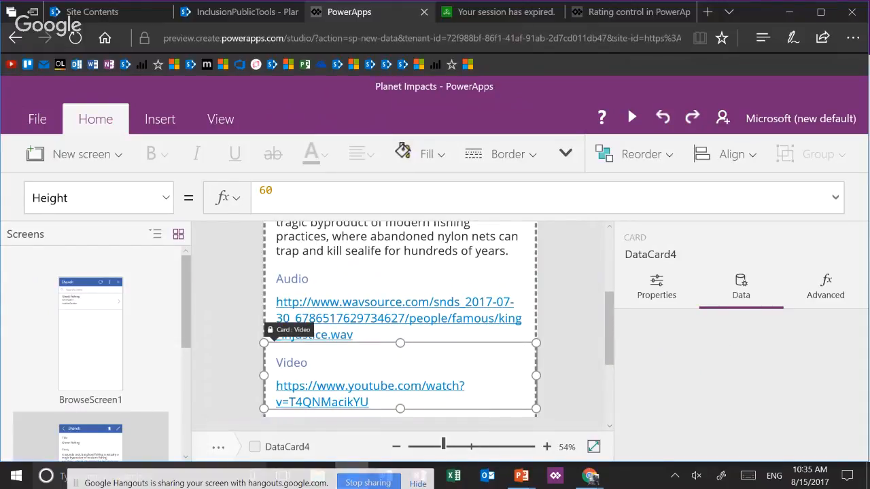
pyautogui.click(853, 38)
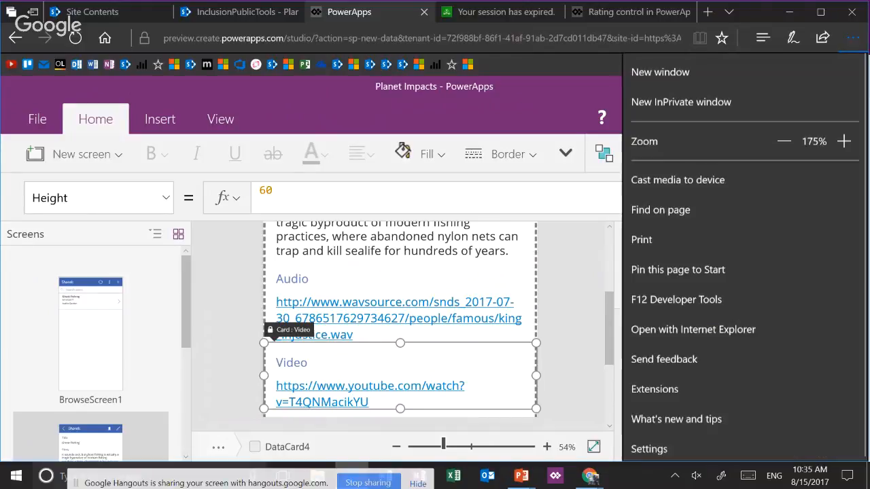
pyautogui.click(784, 141)
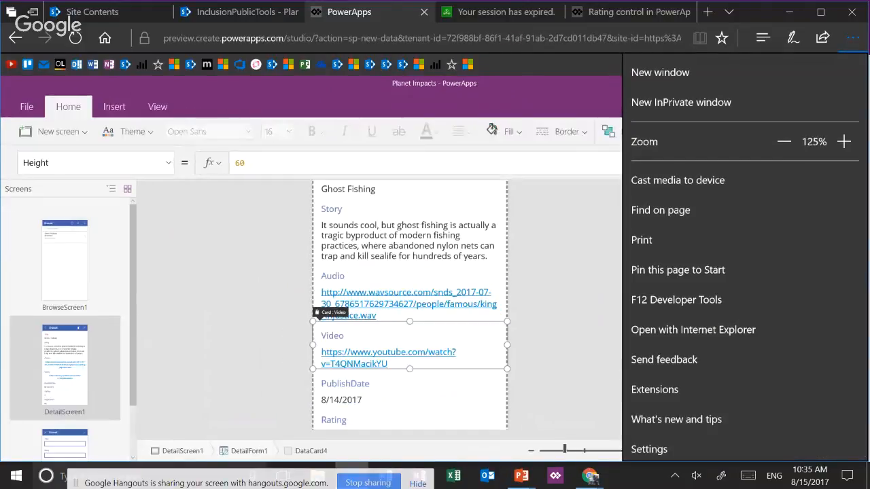
pyautogui.press('Escape')
pyautogui.click(249, 451)
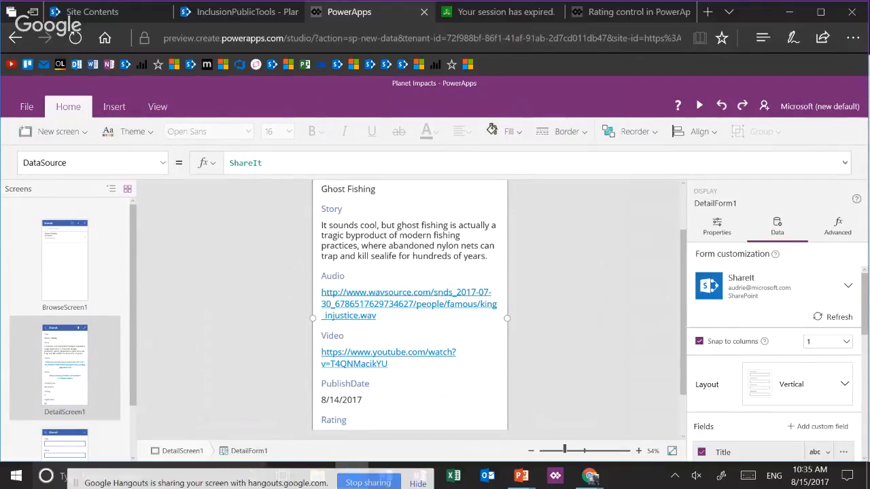
# Try to insert an Audio media control with the detail form's locked Audio card selected, and undo the insertion
pyautogui.click(410, 293)
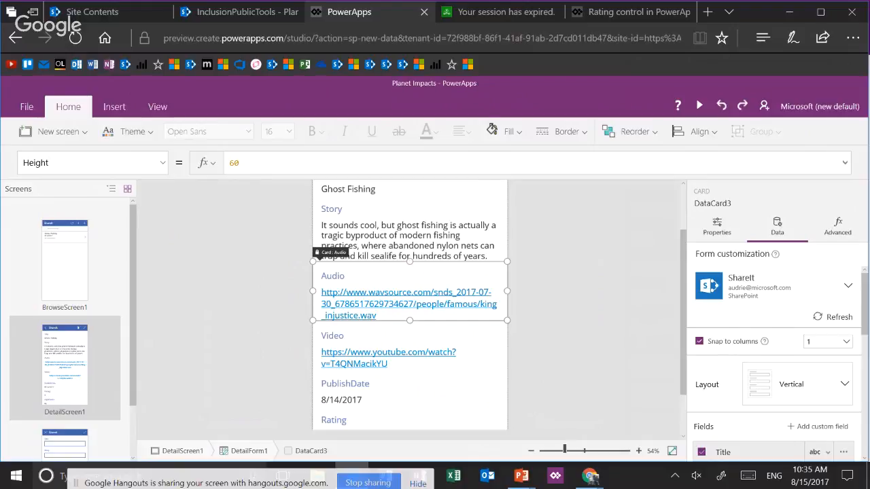
pyautogui.click(838, 226)
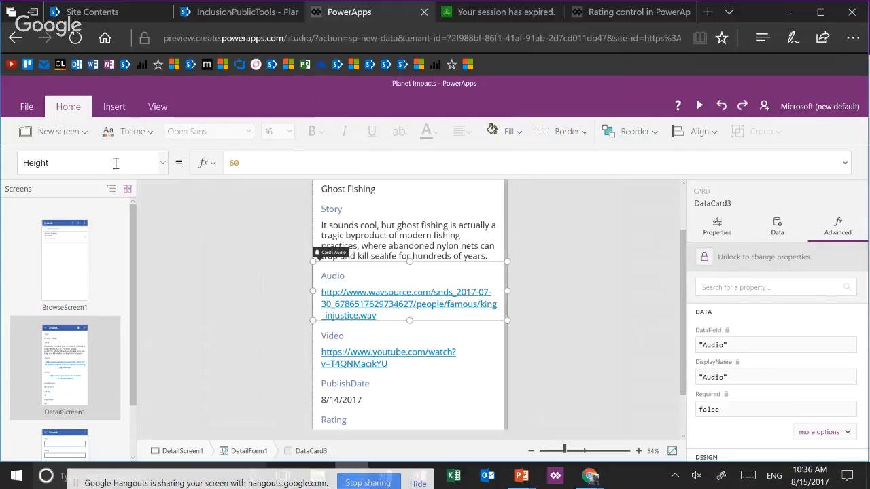
pyautogui.click(115, 109)
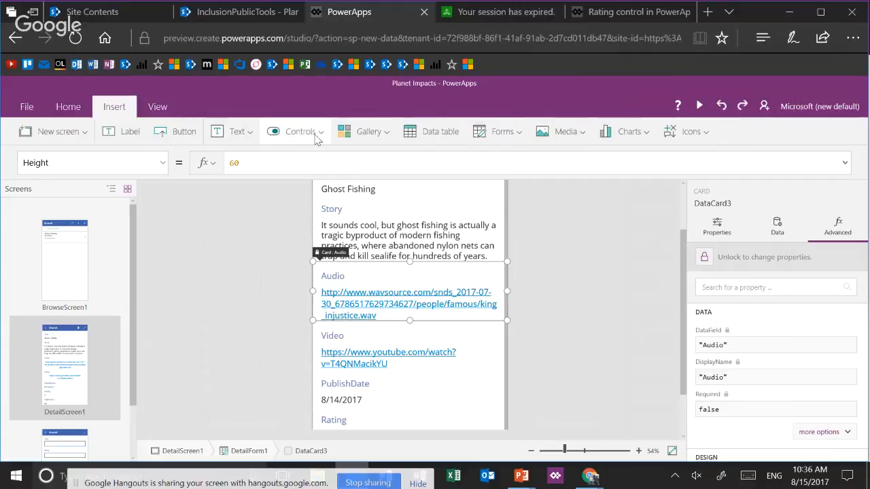
pyautogui.click(315, 135)
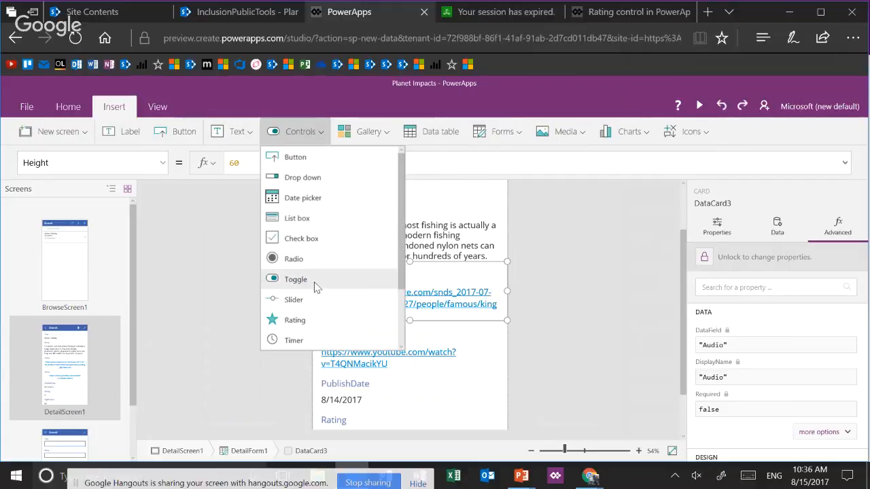
pyautogui.click(573, 140)
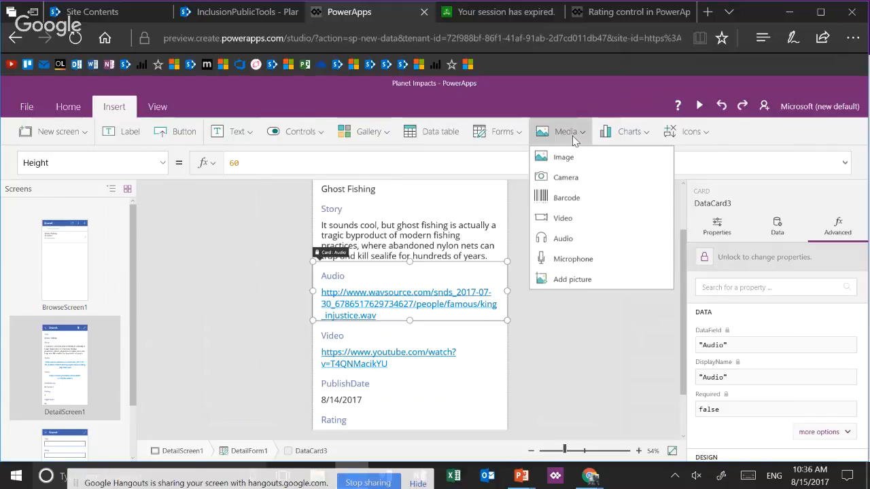
pyautogui.click(567, 242)
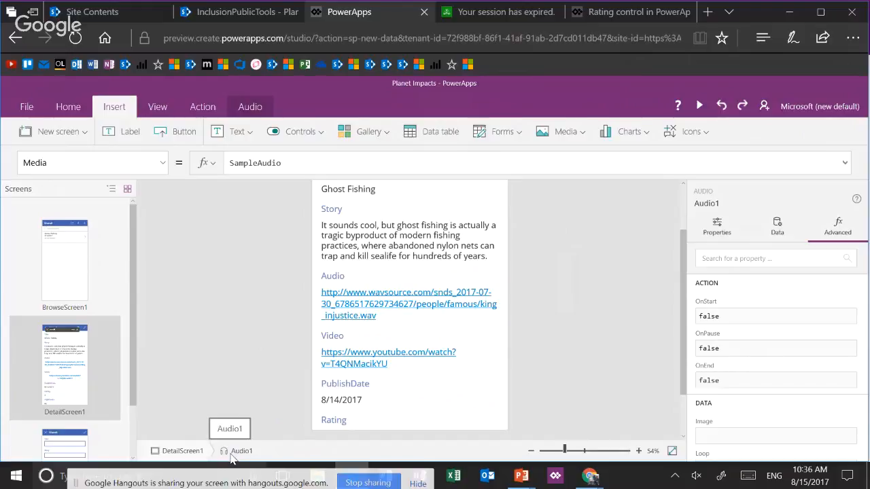
pyautogui.click(721, 107)
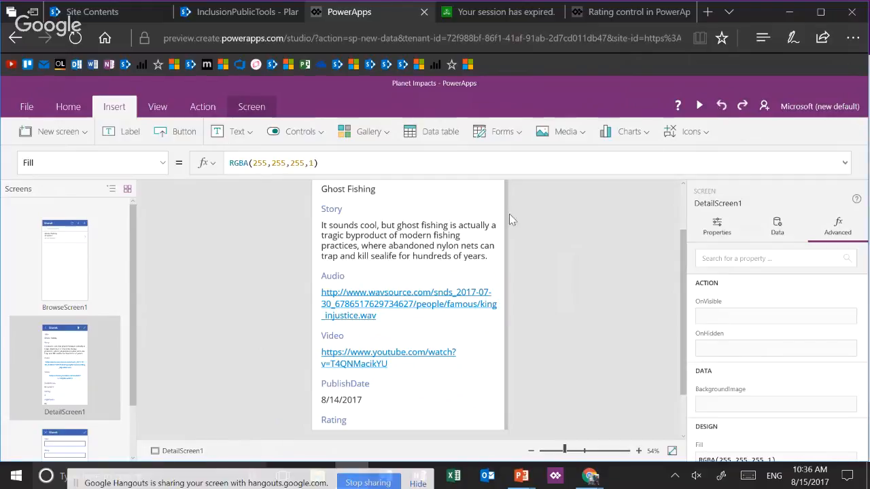
# Unlock the Audio card on the detail form and insert an Audio media control inside it
pyautogui.click(430, 286)
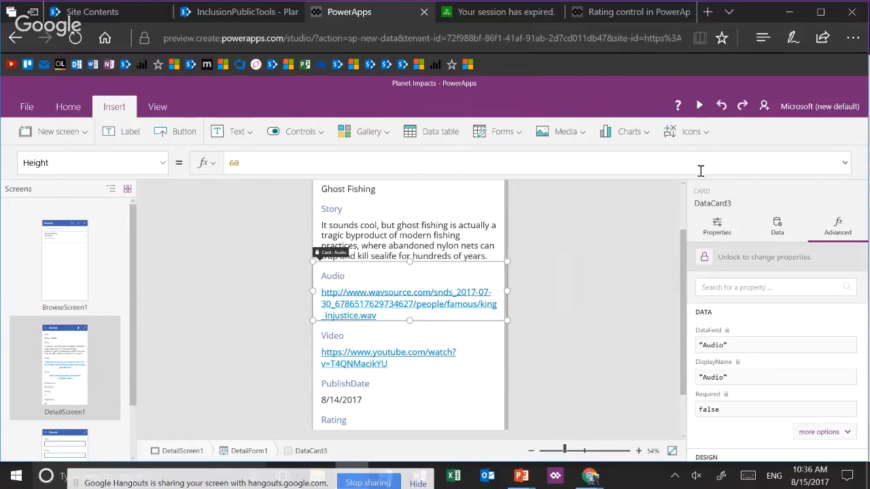
pyautogui.click(712, 257)
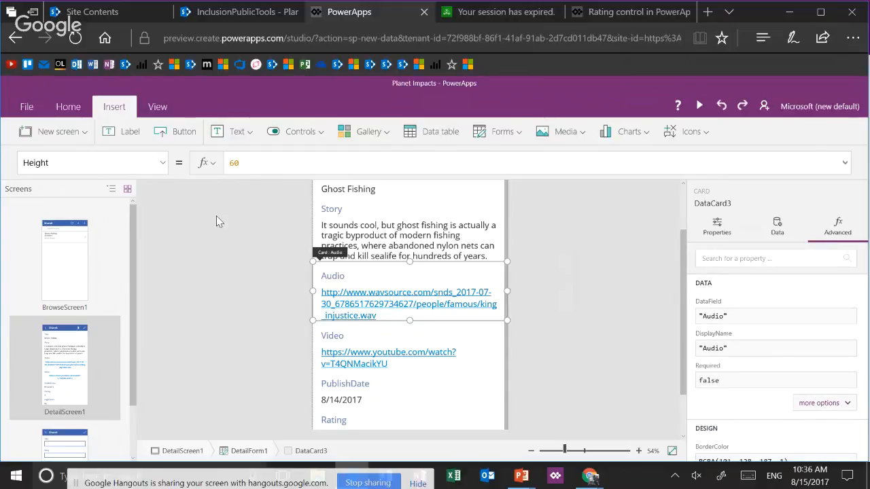
pyautogui.click(582, 138)
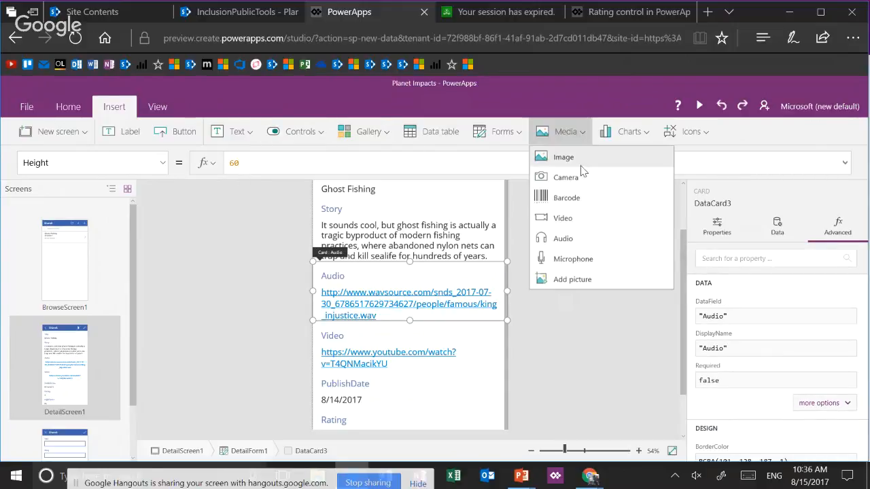
pyautogui.click(579, 237)
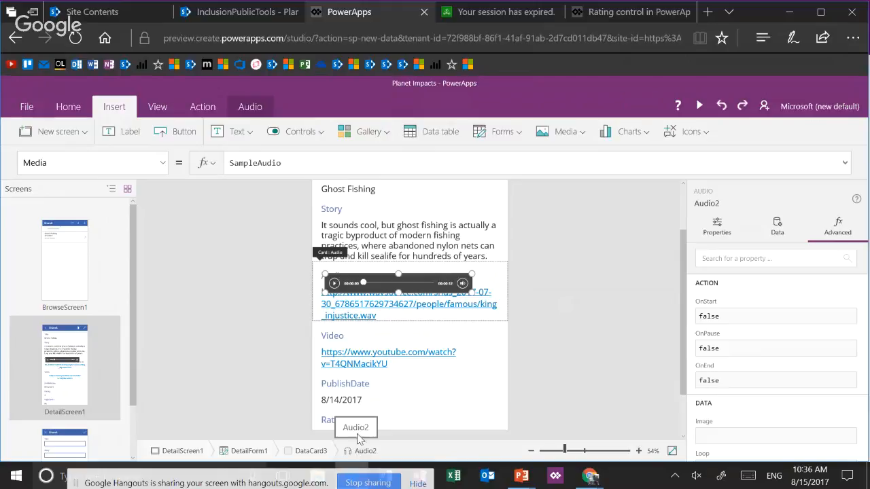
# Set the new audio control's Media property to ThisItem.Audio
pyautogui.doubleClick(255, 163)
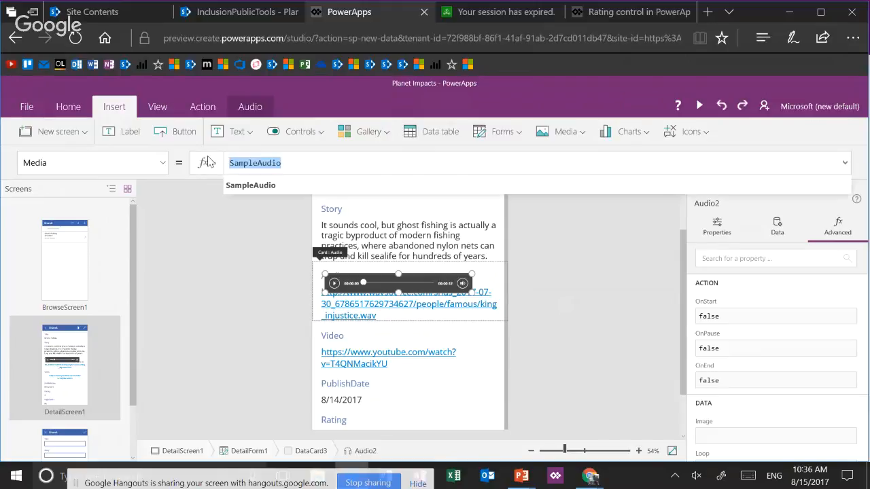
pyautogui.write('ThisItem.')
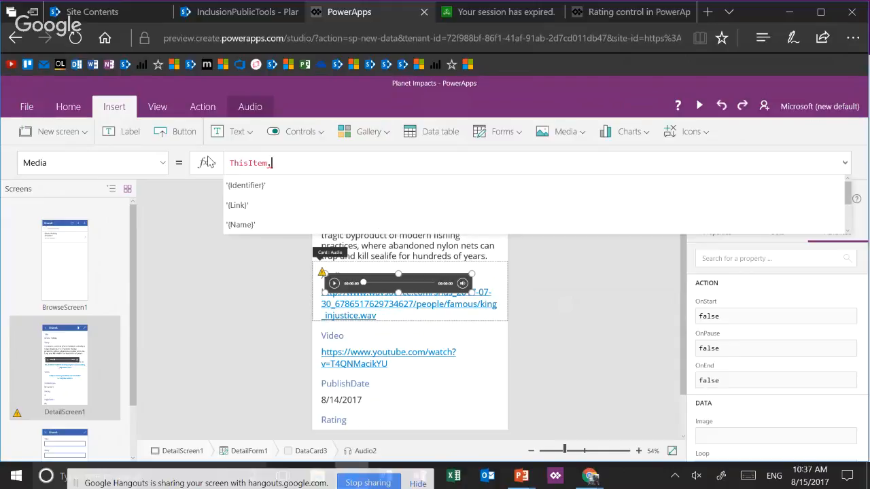
pyautogui.write('Aud')
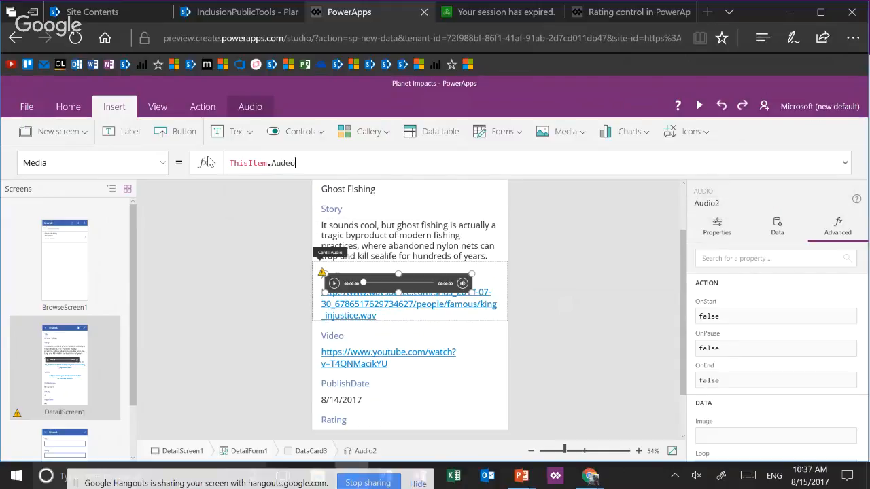
pyautogui.write('io')
# Place the audio player over the link at about X 30, Y 82, enlarge it to about 580 by 114, and review its properties
pyautogui.moveTo(388, 294); pyautogui.dragTo(385, 307)
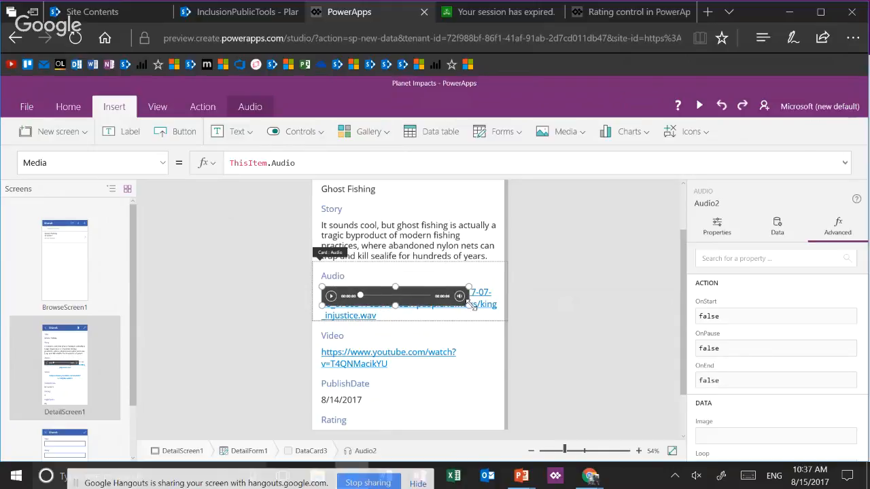
pyautogui.moveTo(473, 308); pyautogui.dragTo(500, 319)
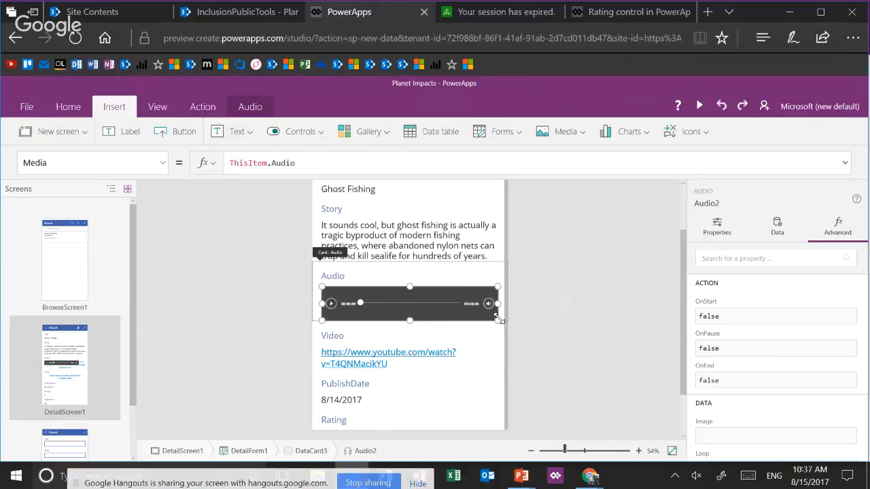
pyautogui.click(713, 229)
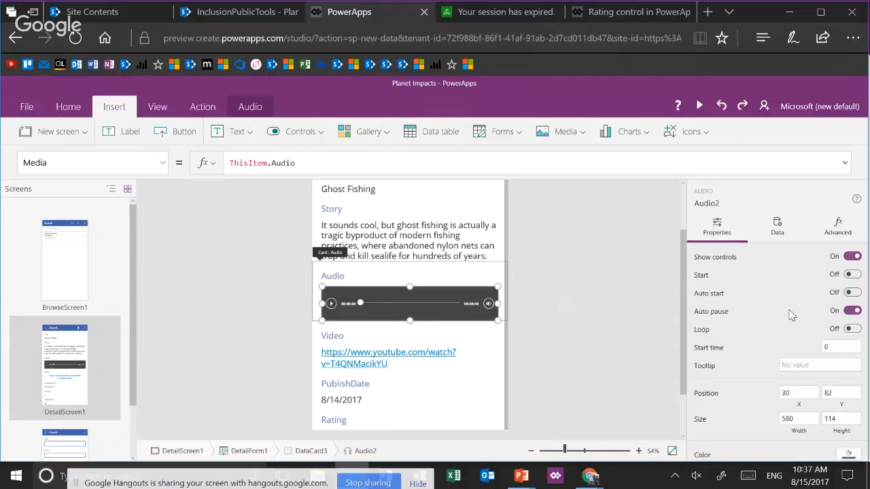
pyautogui.scroll(-2, 801, 333)
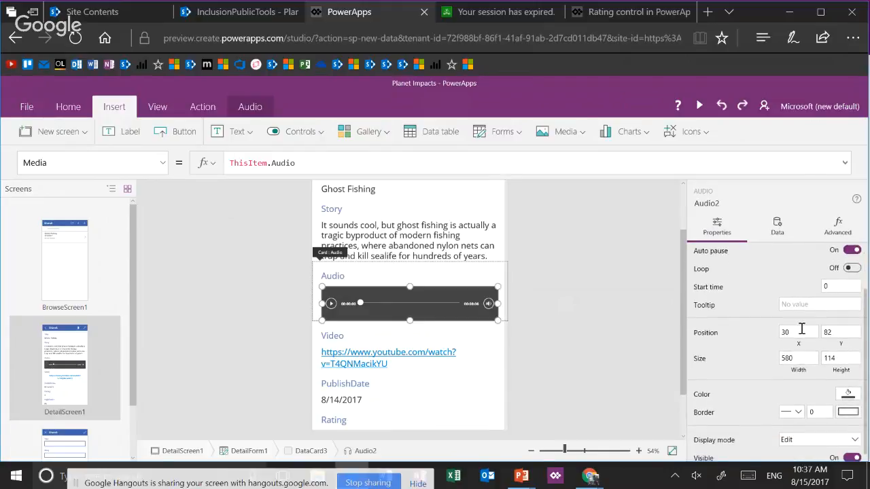
pyautogui.scroll(-1, 802, 329)
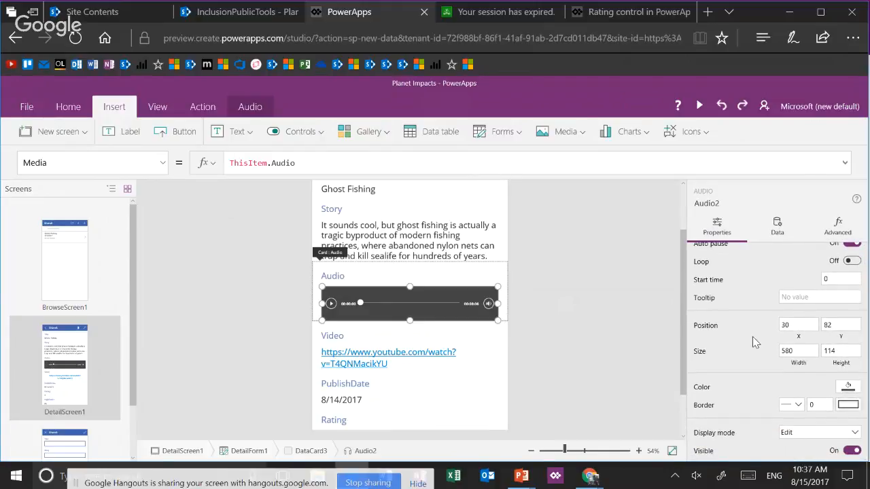
pyautogui.scroll(2, 753, 336)
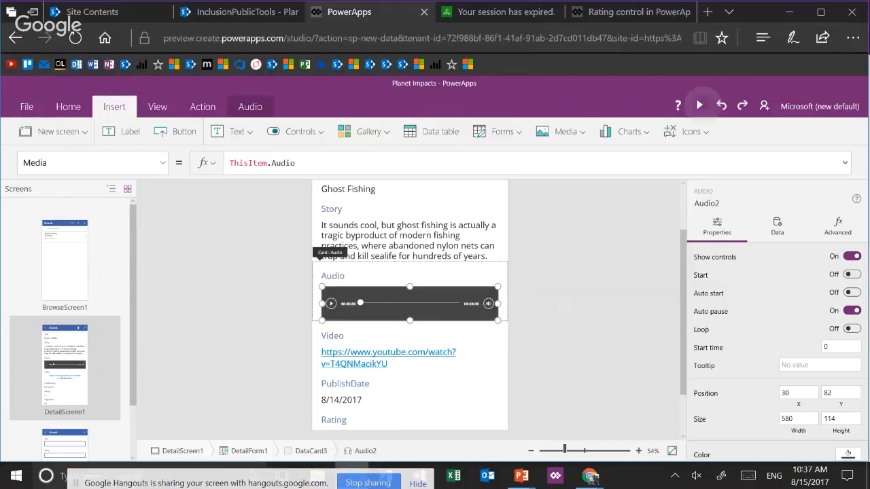
# Preview the app and play the Ghost Fishing item's audio clip on the detail screen
pyautogui.click(699, 106)
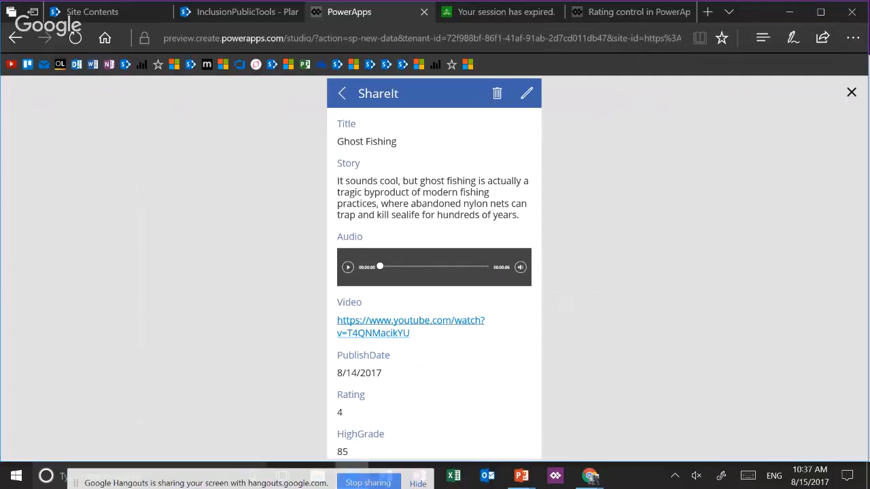
pyautogui.click(347, 267)
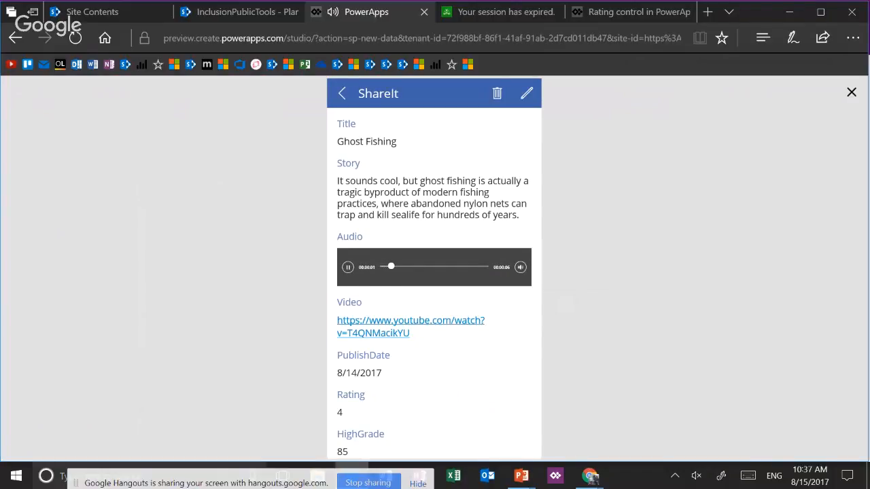
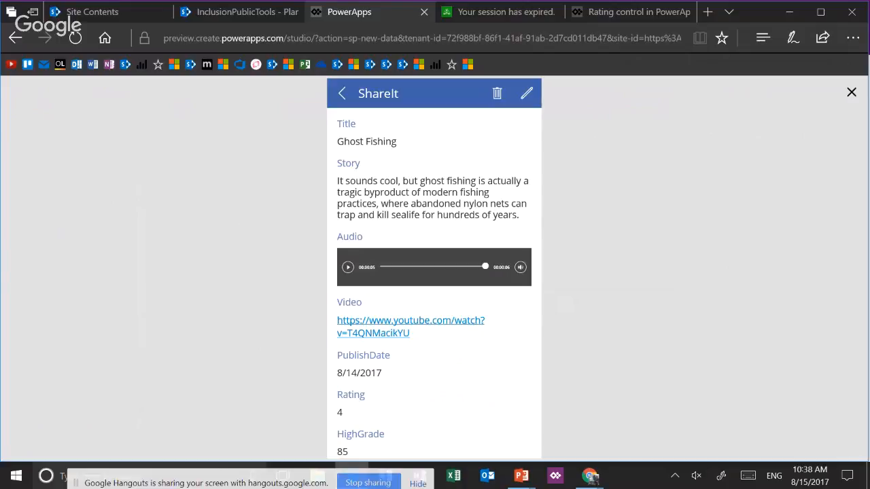
# Exit the preview, unlock the Video card on the detail form and insert a Video media control inside it
pyautogui.click(852, 95)
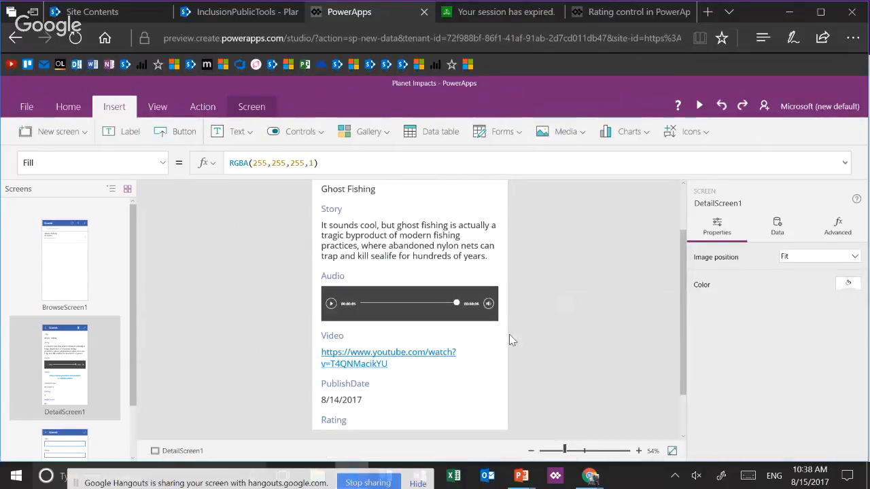
pyautogui.click(440, 374)
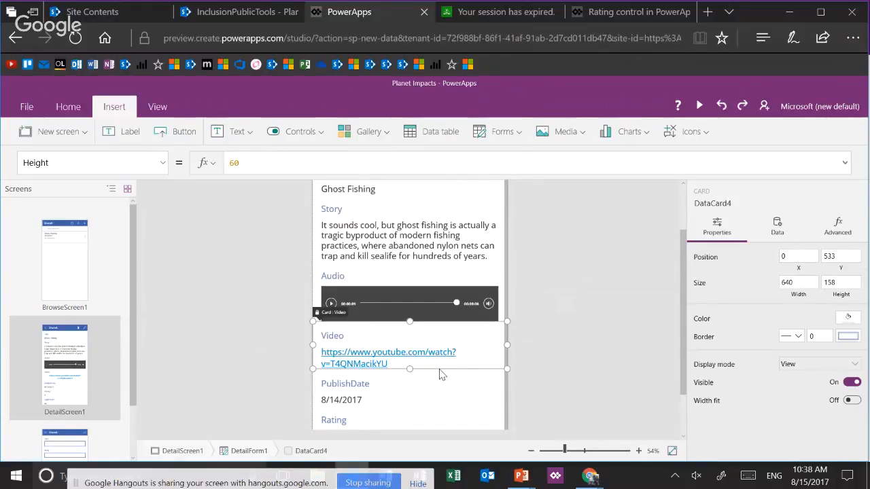
pyautogui.click(830, 233)
pyautogui.click(702, 260)
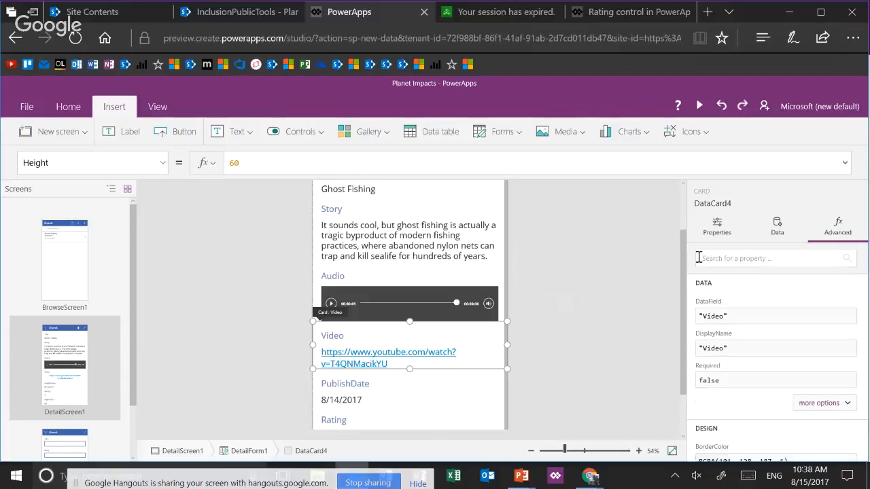
pyautogui.click(569, 136)
pyautogui.click(575, 215)
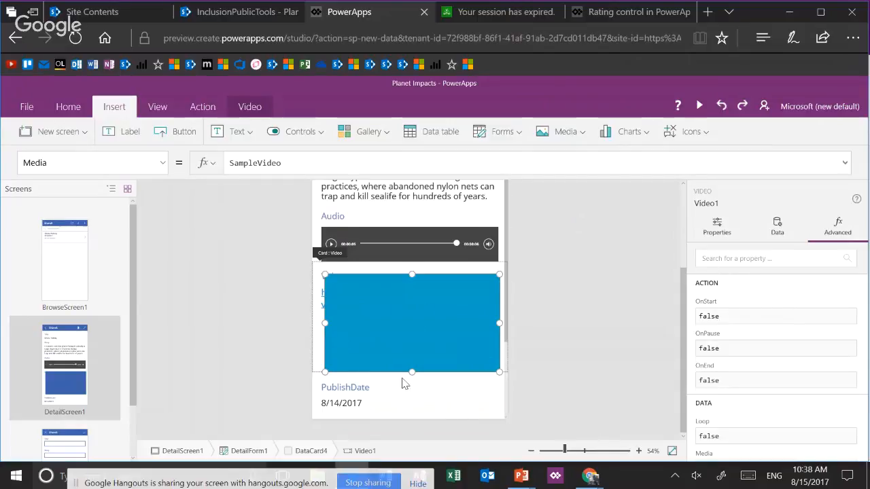
# Enlarge the Video card to a height of about 428 and place the video player over the link, below the Video label
pyautogui.click(315, 350)
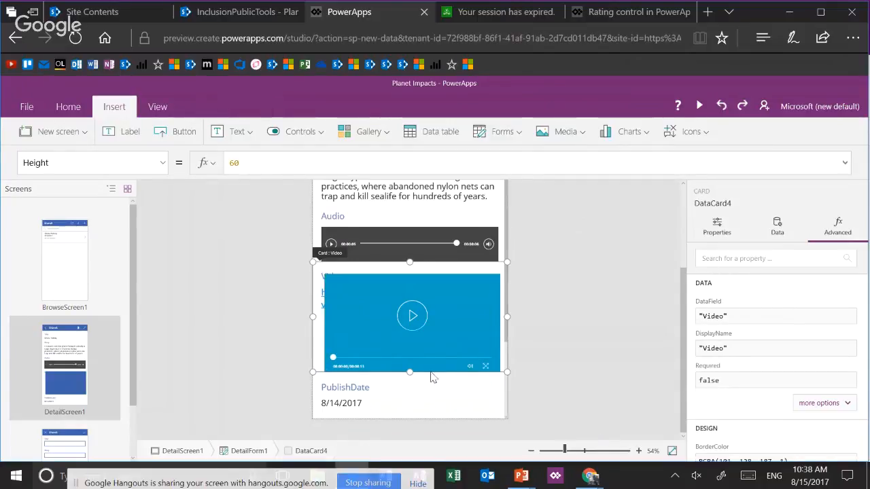
pyautogui.moveTo(410, 369); pyautogui.dragTo(410, 391)
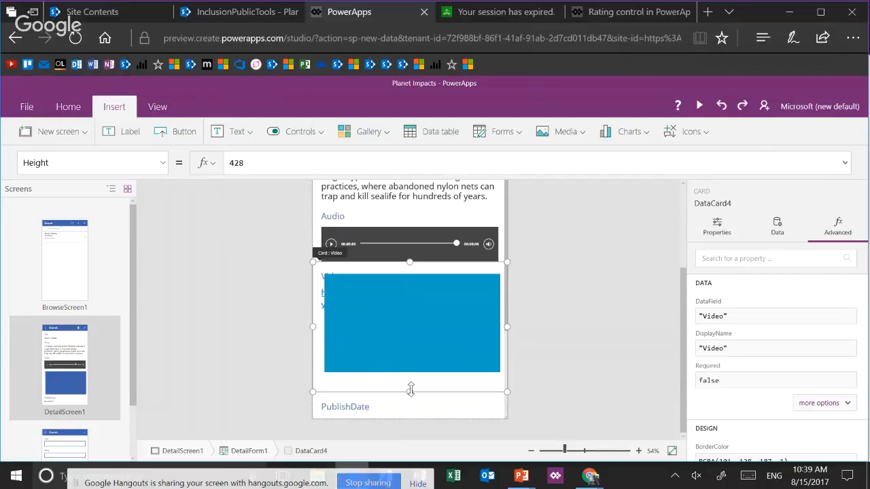
pyautogui.click(414, 369)
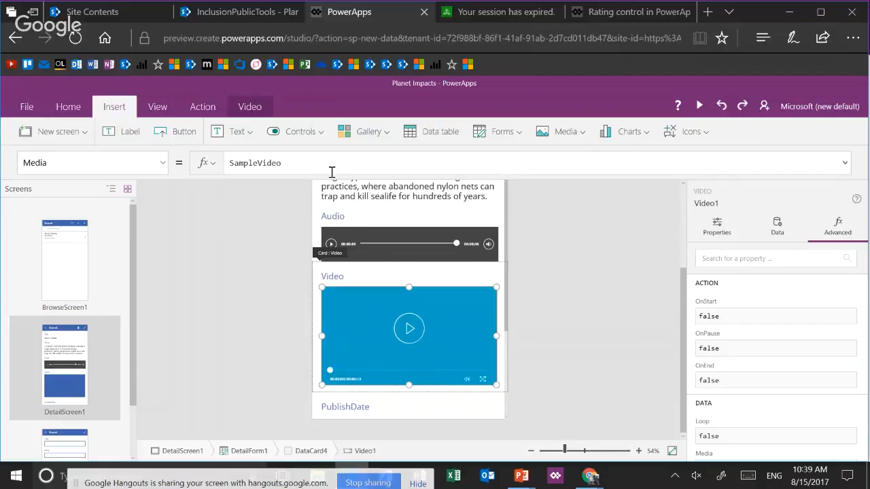
# Set the new video control's Media property to ThisItem.Video
pyautogui.moveTo(281, 163); pyautogui.dragTo(202, 168)
pyautogui.write('This')
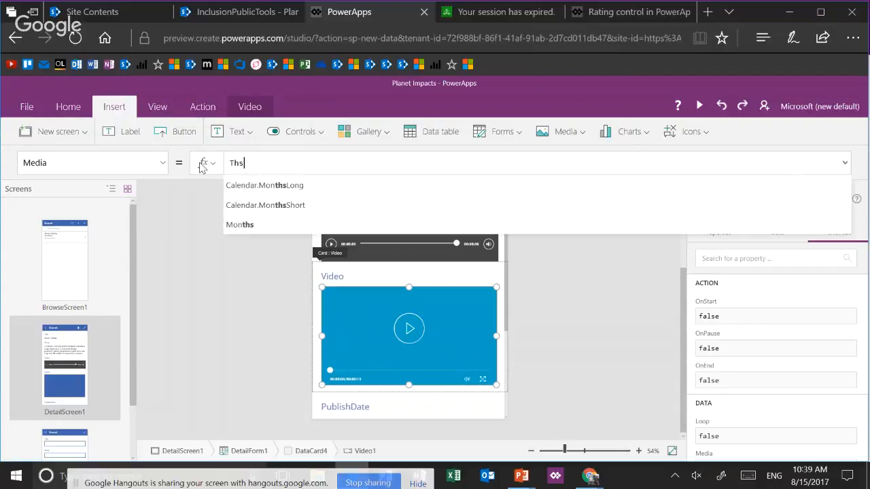
pyautogui.write('Item.')
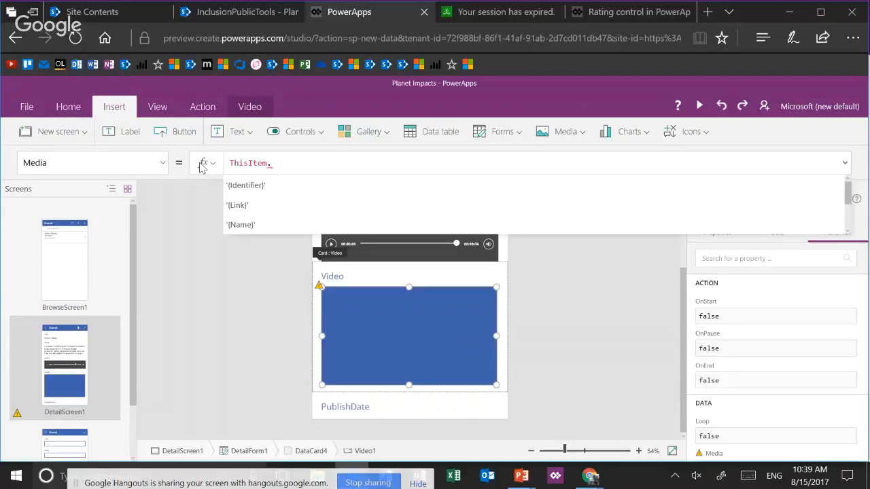
pyautogui.write('Video')
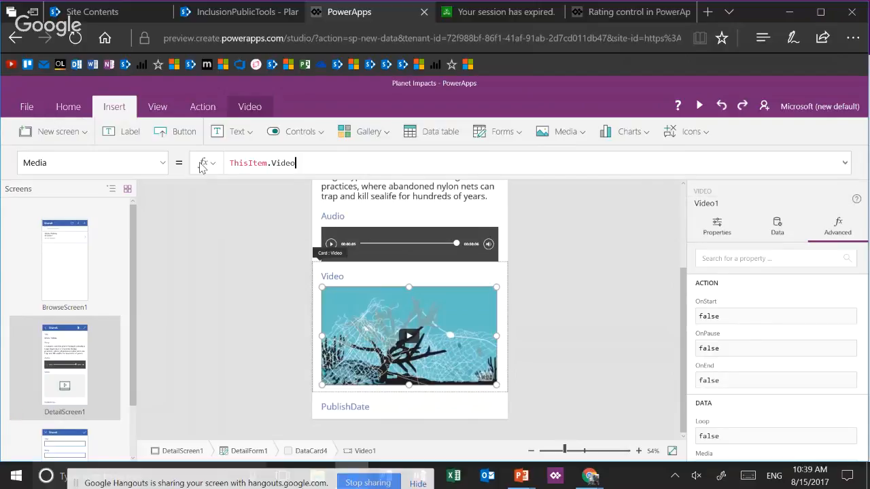
# Preview the app, play and pause the Ghost Fishing video on the detail screen, and exit the preview
pyautogui.click(701, 105)
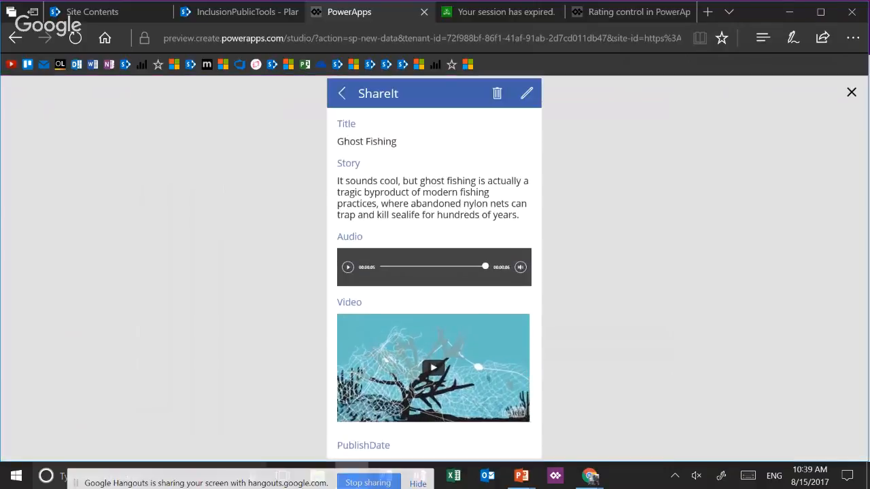
pyautogui.click(433, 368)
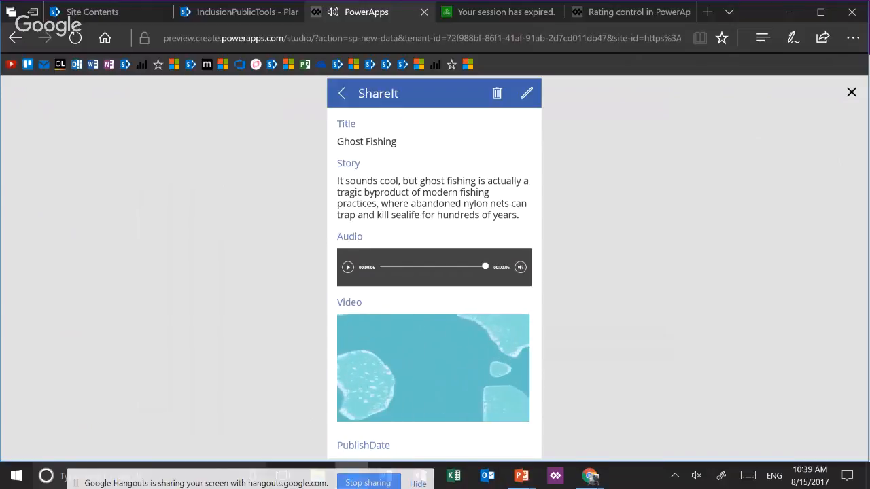
pyautogui.press('space')
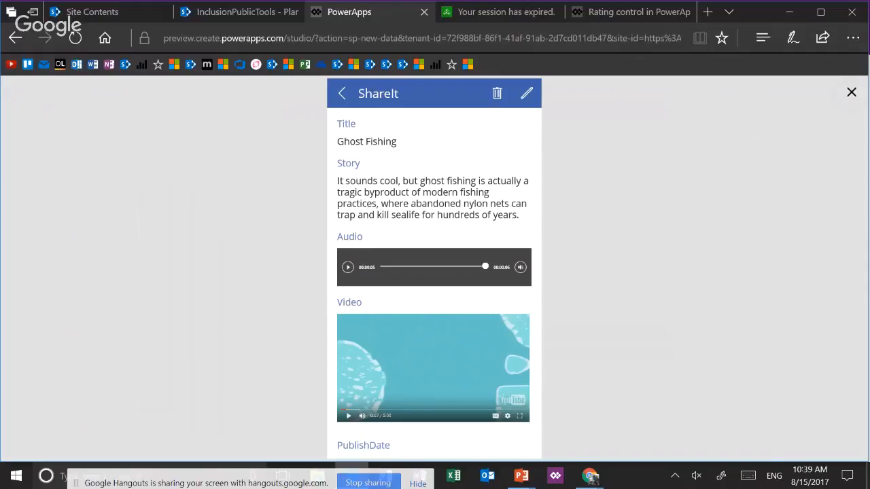
pyautogui.press('Escape')
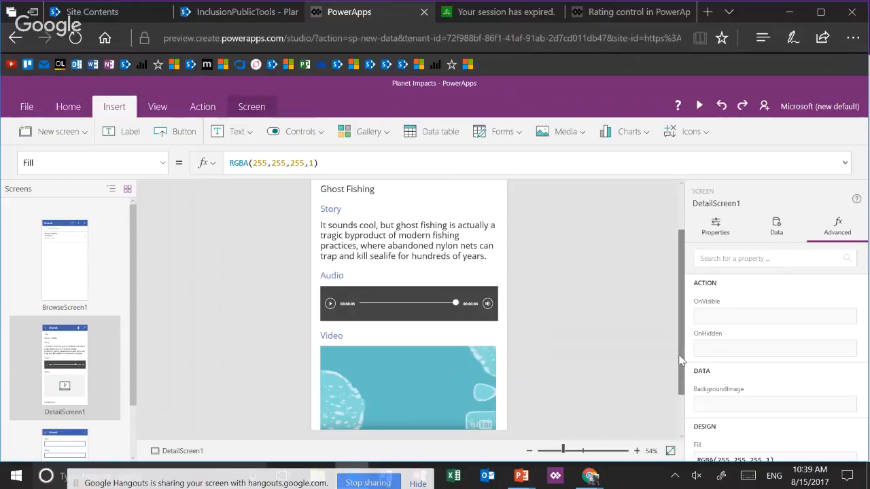
# Look through the detail form's fields, and preview the app to test both the audio clip and the video
pyautogui.scroll(-2, 680, 389)
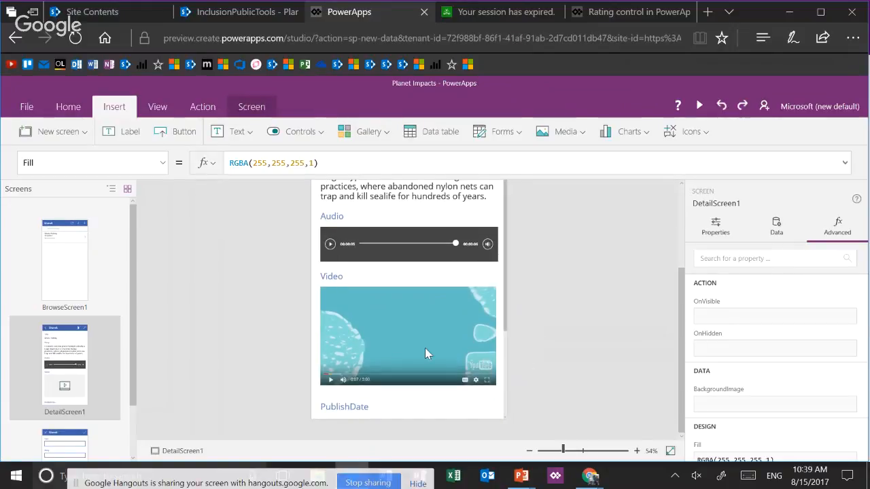
pyautogui.scroll(-2, 425, 348)
pyautogui.scroll(-1, 425, 354)
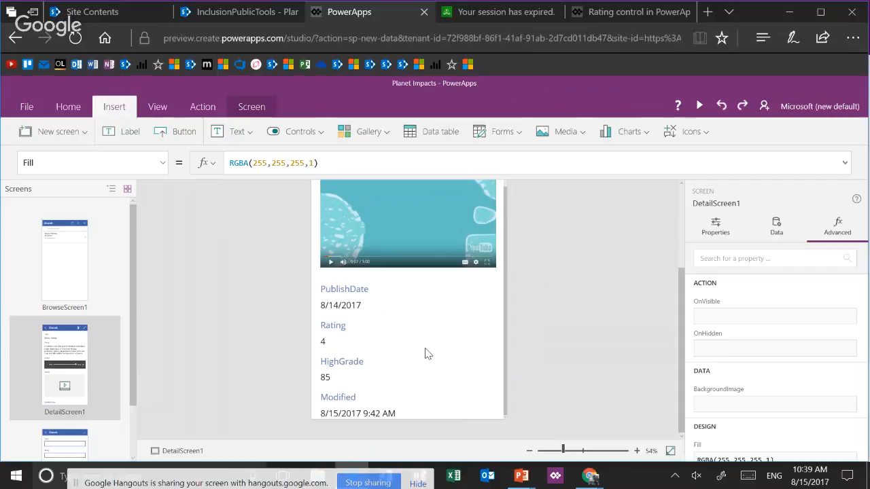
pyautogui.scroll(5, 425, 350)
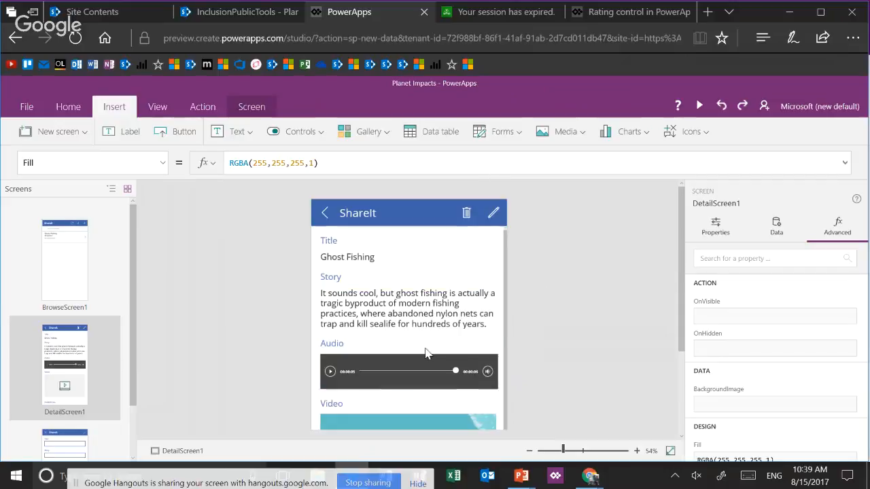
pyautogui.click(700, 109)
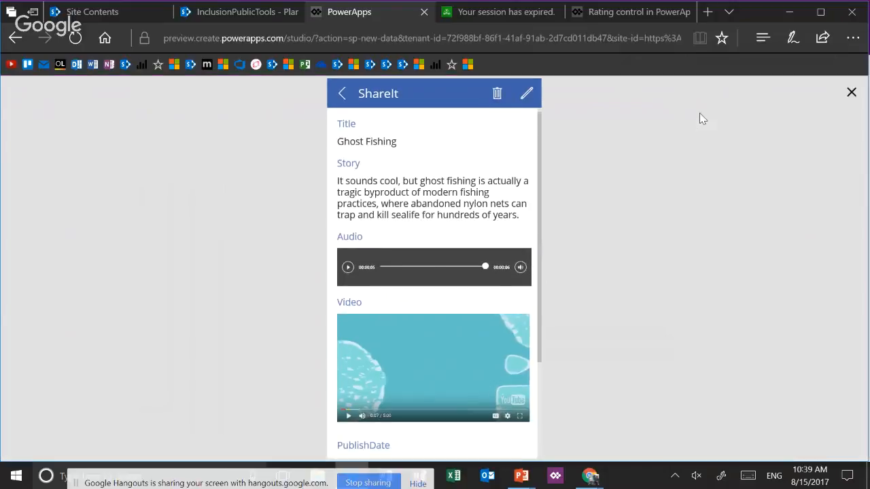
pyautogui.click(348, 267)
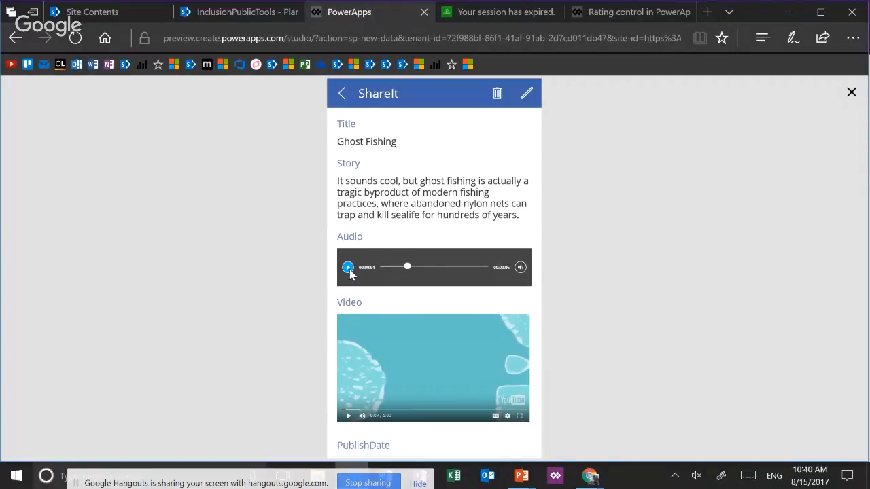
pyautogui.click(348, 417)
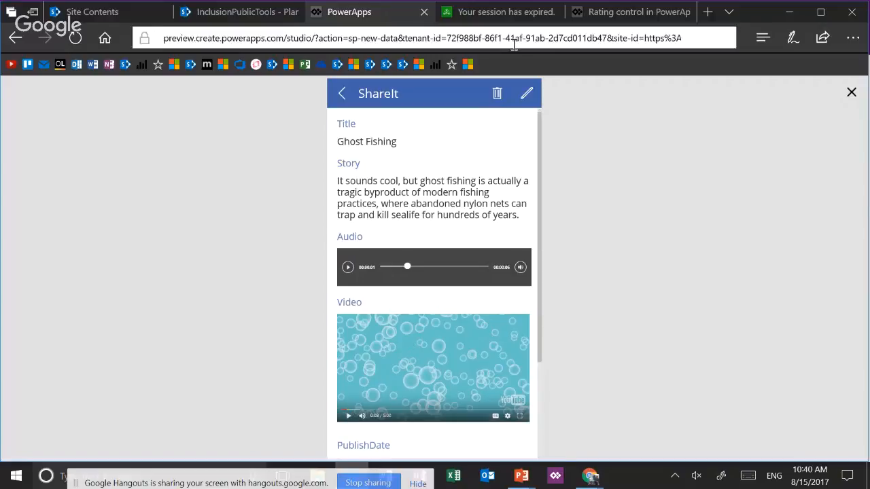
# Open the Ghost Fishing item for editing in the preview, return to the studio and review the fields on the edit screen
pyautogui.click(527, 95)
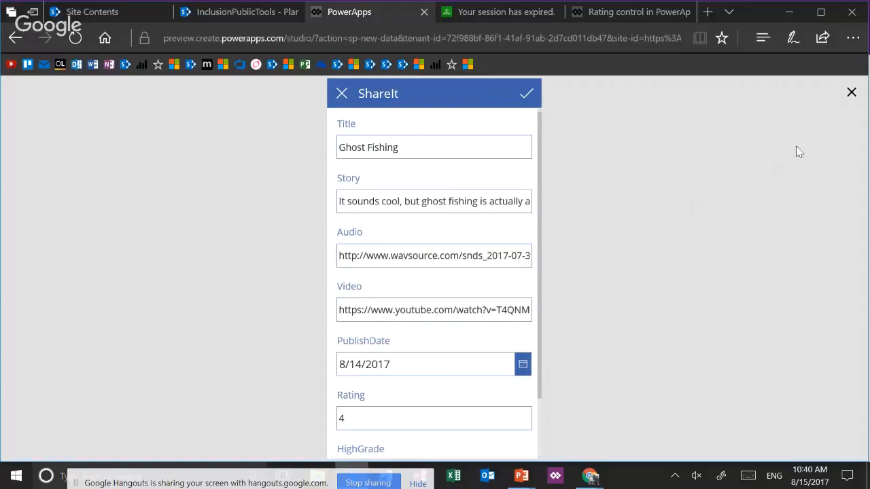
pyautogui.click(851, 94)
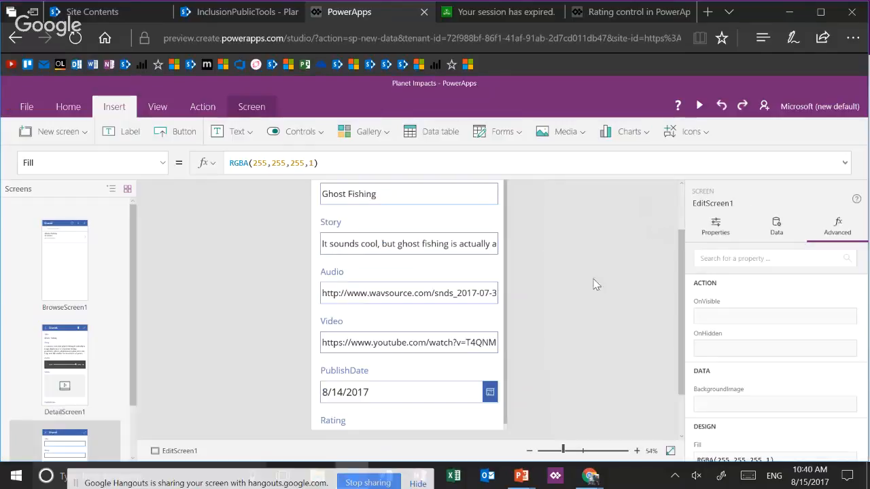
pyautogui.scroll(-2, 579, 302)
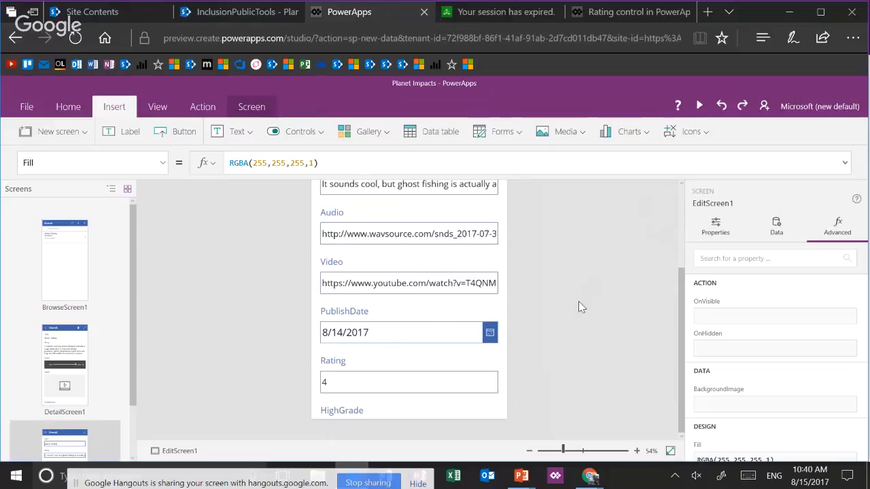
pyautogui.scroll(2, 578, 301)
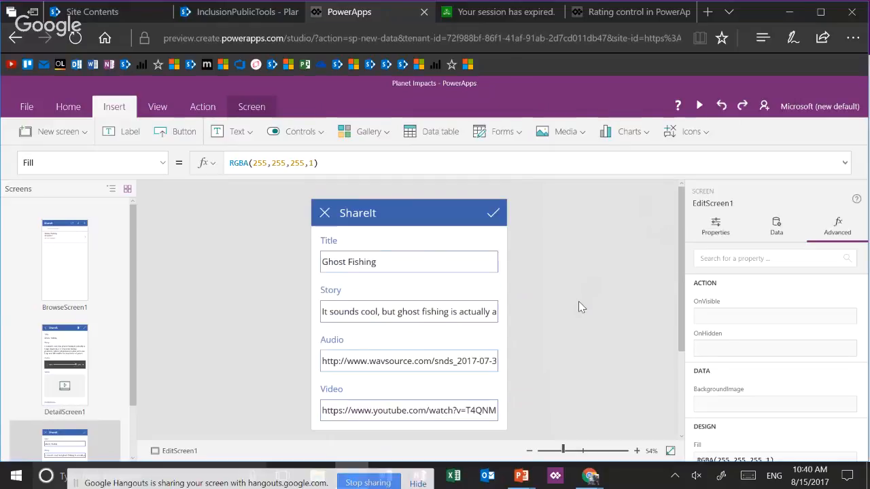
pyautogui.scroll(-1, 578, 301)
pyautogui.scroll(1, 579, 302)
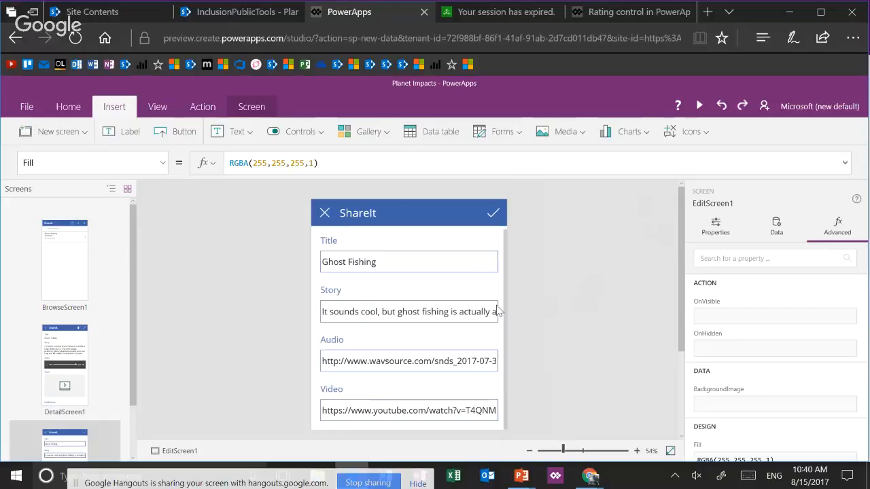
# Change the Story field's card type on the edit form to Edit multi-line text and check the Story box
pyautogui.click(447, 316)
pyautogui.click(445, 312)
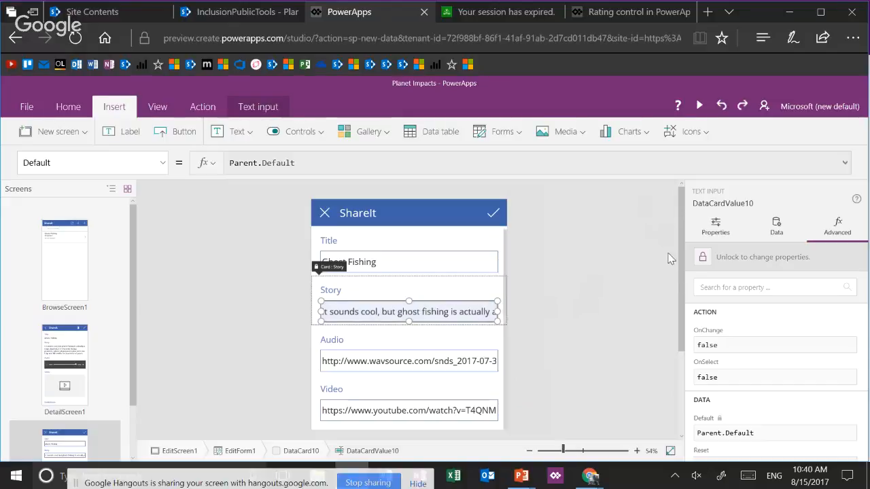
pyautogui.click(777, 228)
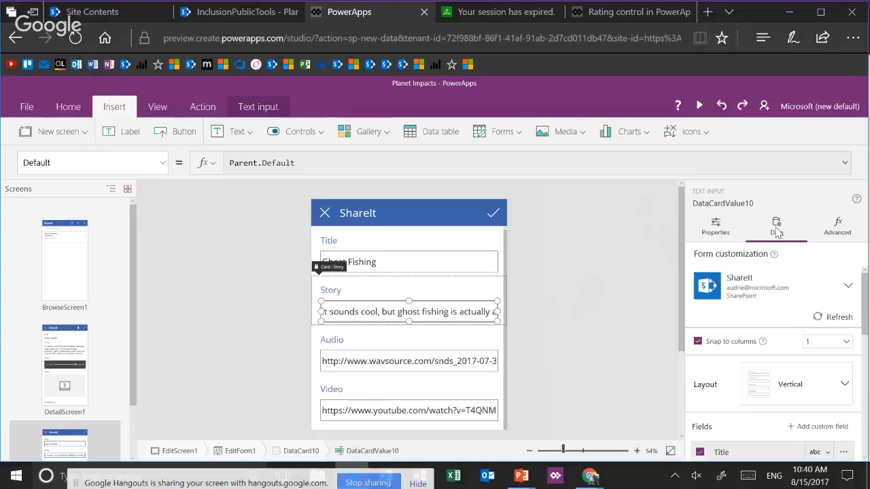
pyautogui.scroll(-2, 815, 340)
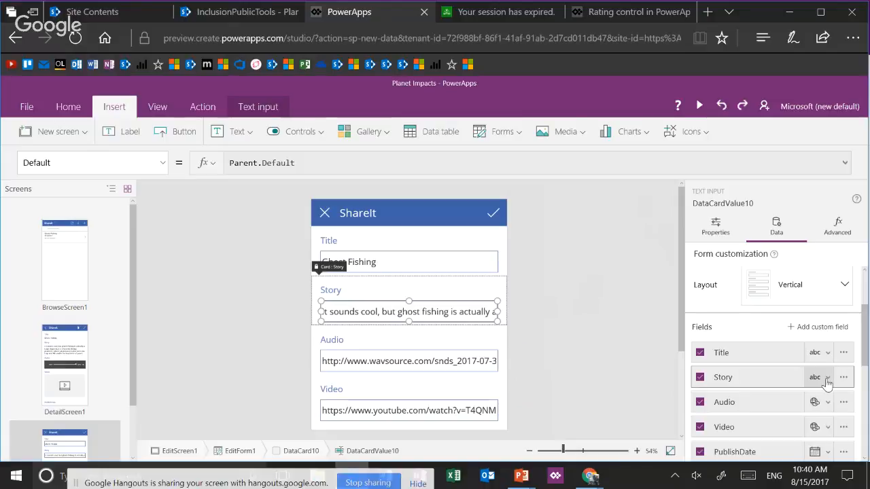
pyautogui.click(827, 380)
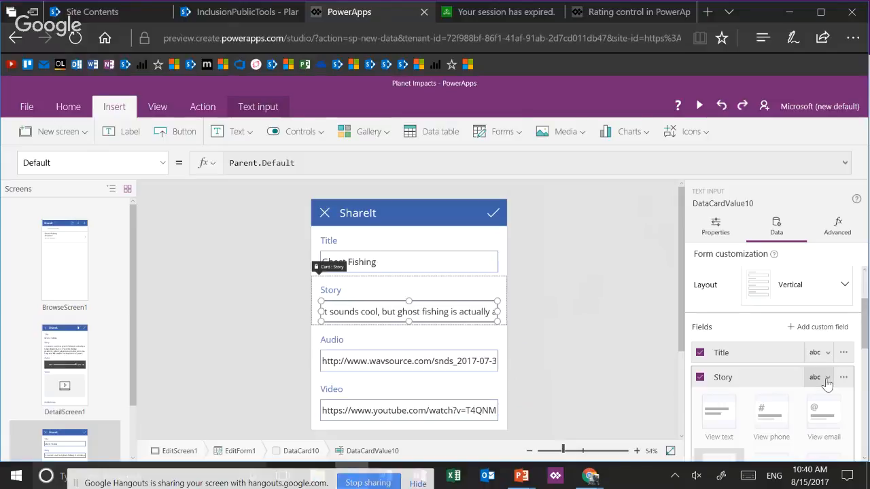
pyautogui.click(827, 379)
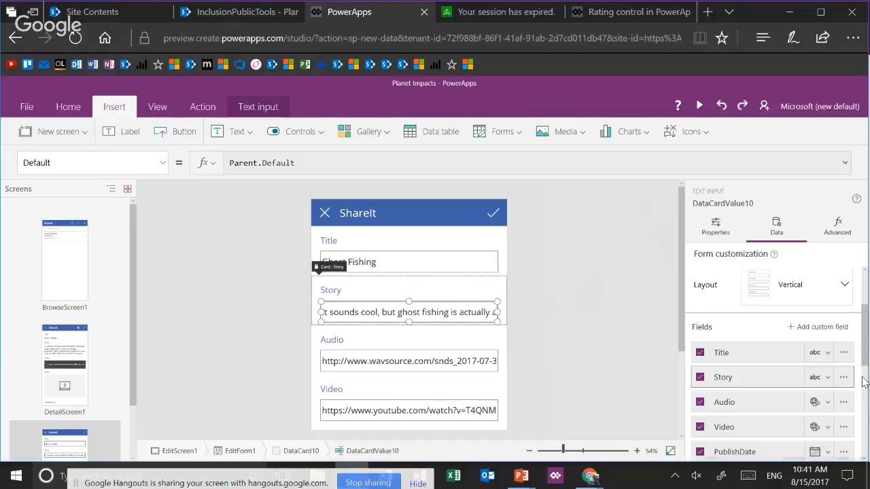
pyautogui.scroll(-3, 863, 379)
pyautogui.scroll(-1, 863, 382)
pyautogui.scroll(2, 864, 382)
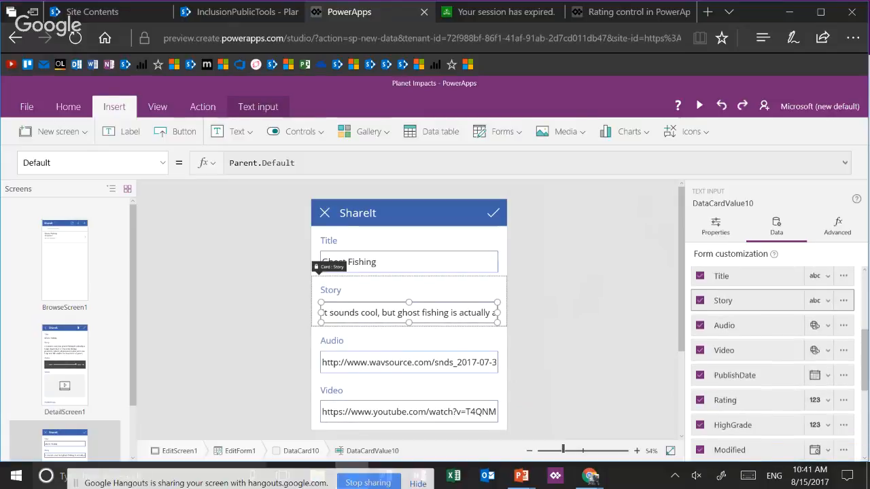
pyautogui.click(822, 305)
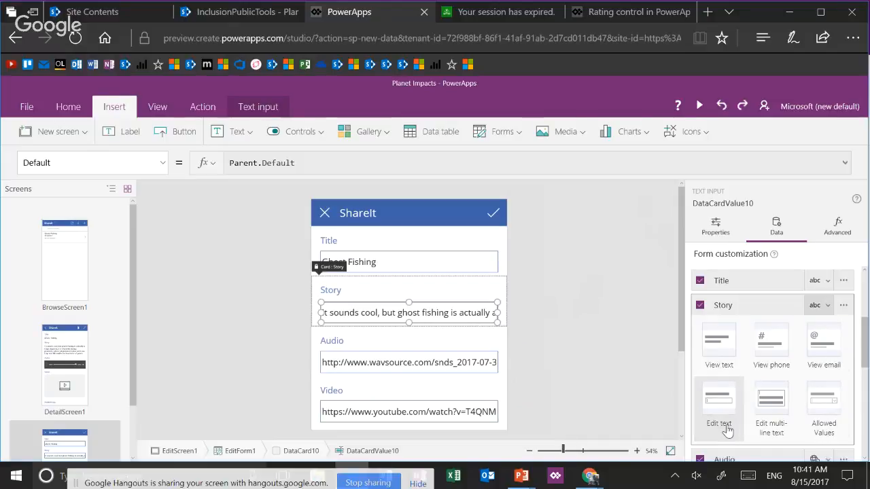
pyautogui.click(773, 406)
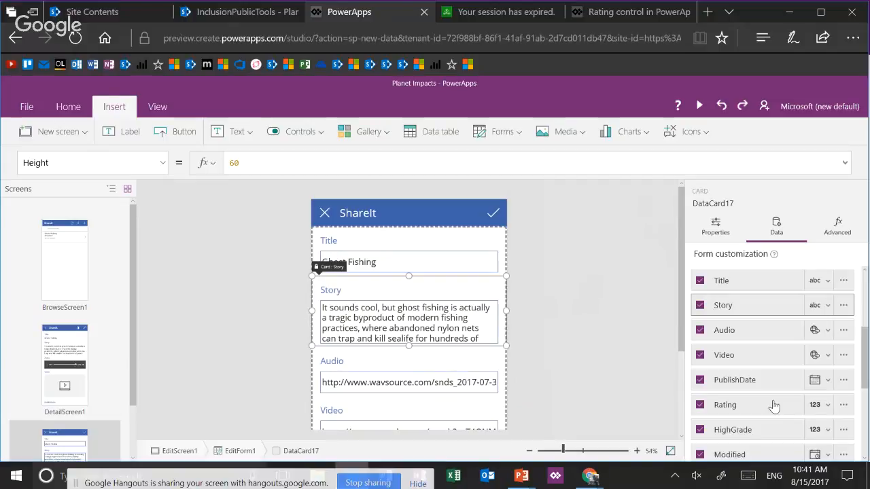
pyautogui.click(480, 325)
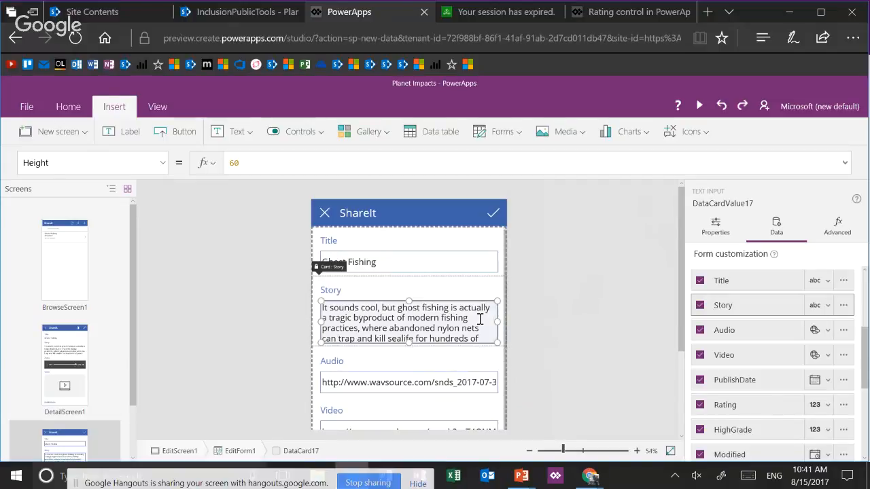
pyautogui.click(550, 330)
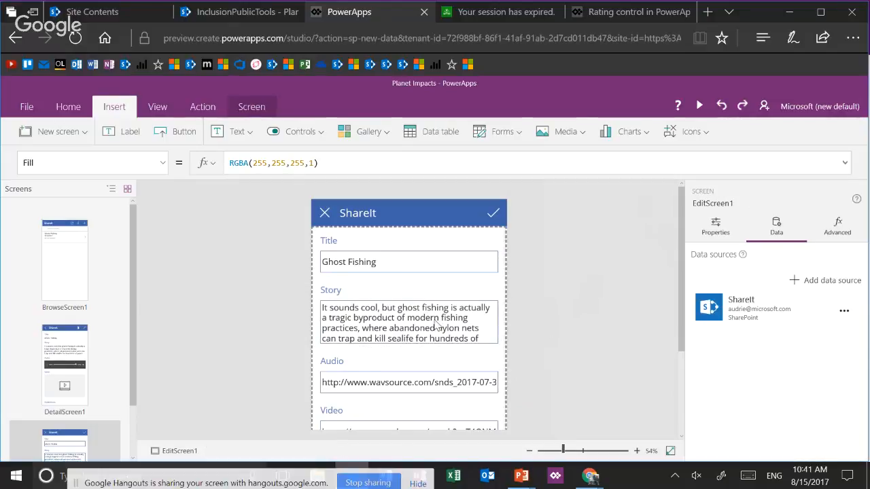
# Change the Rating field's card type on the edit form to Edit Rating
pyautogui.scroll(-3, 555, 352)
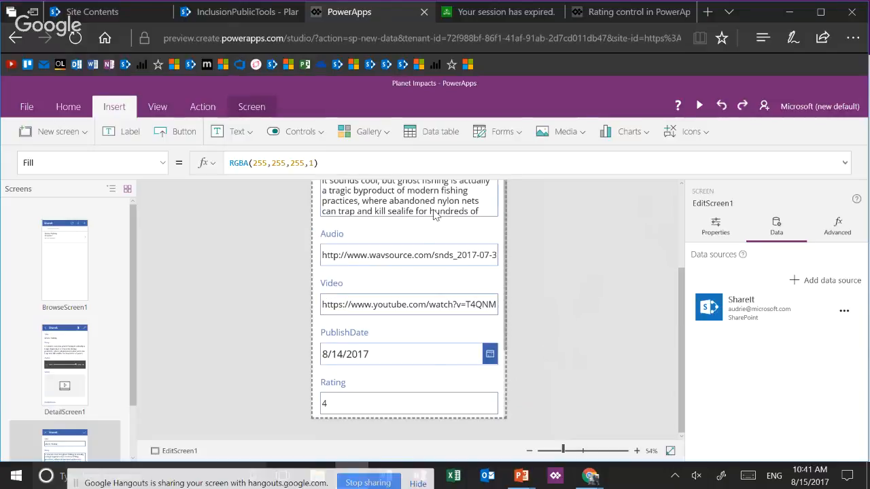
pyautogui.scroll(-2, 435, 342)
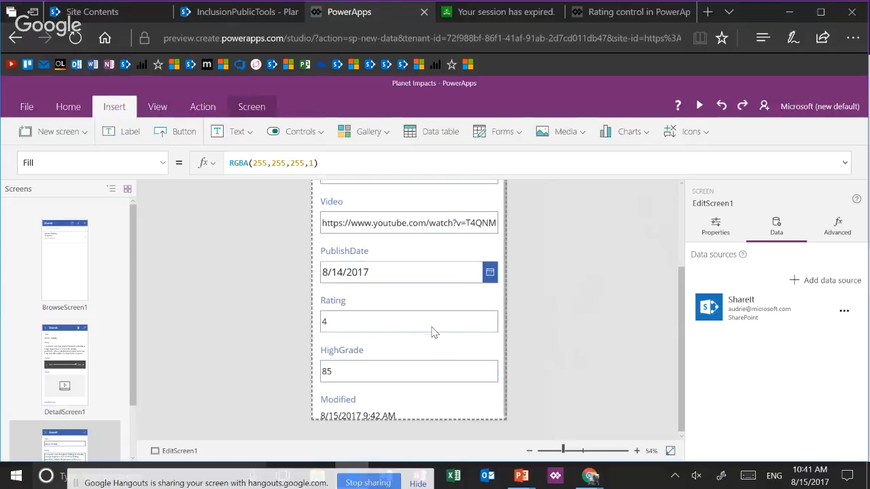
pyautogui.click(433, 332)
pyautogui.click(433, 331)
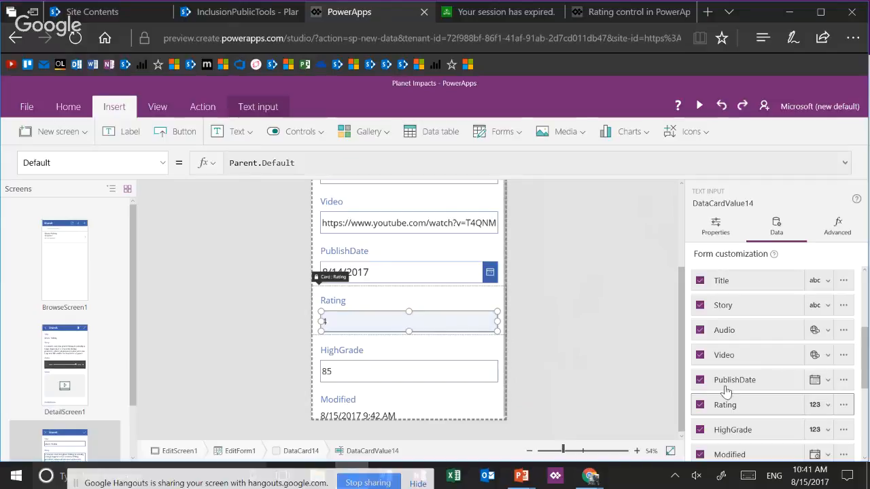
pyautogui.click(827, 406)
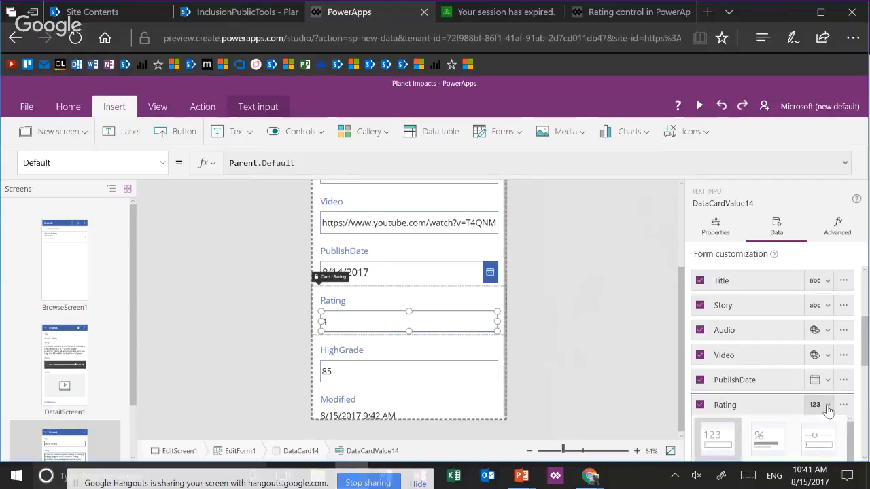
pyautogui.scroll(-3, 828, 412)
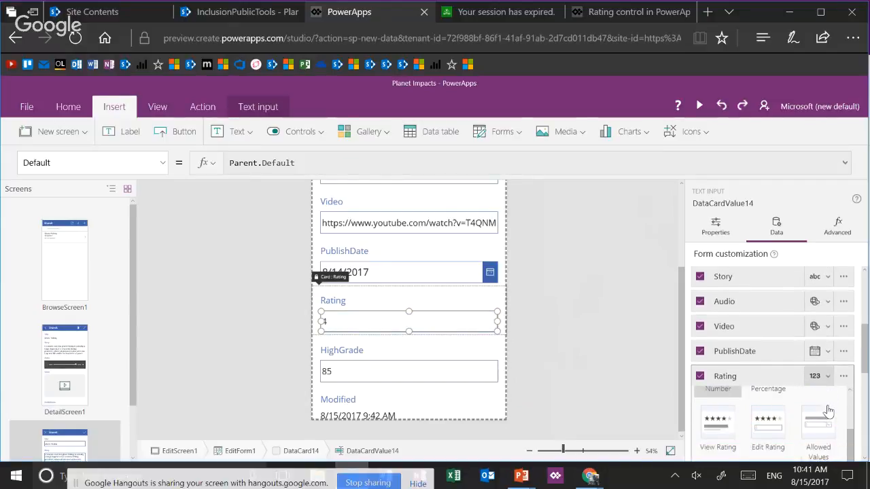
pyautogui.scroll(-1, 828, 411)
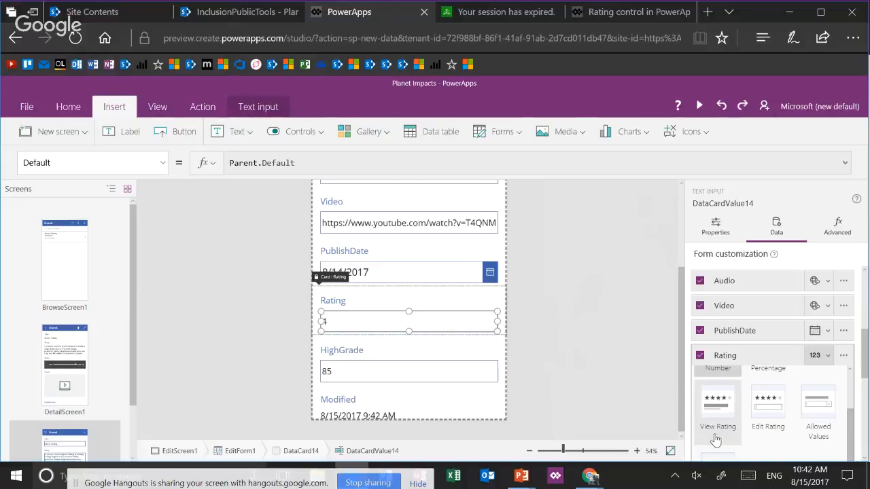
pyautogui.click(775, 443)
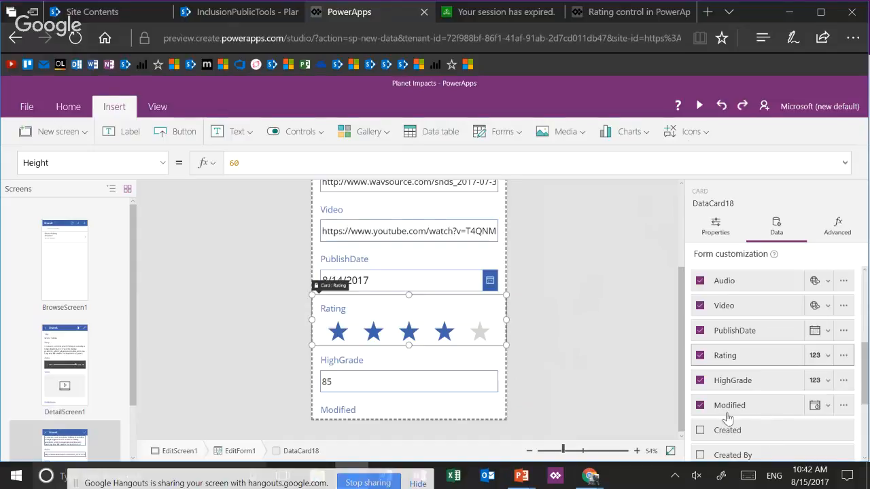
# Preview the app, set the Ghost Fishing item's rating to three stars and save the item
pyautogui.click(700, 111)
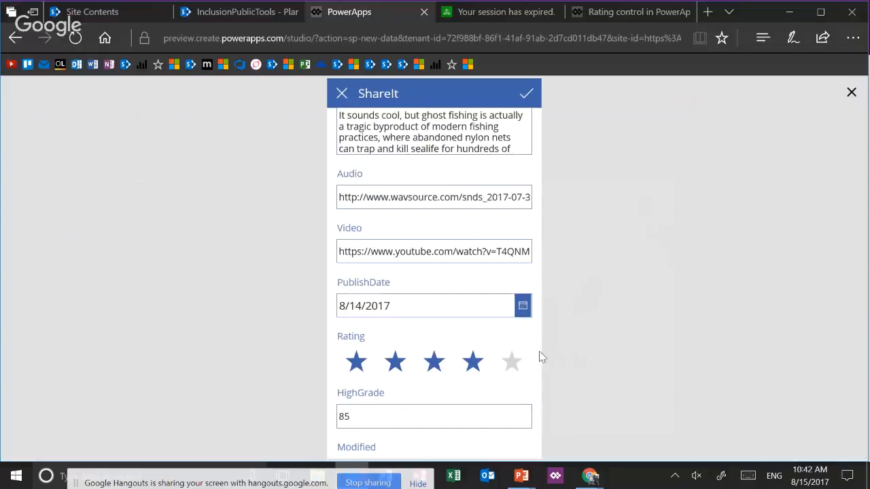
pyautogui.click(436, 366)
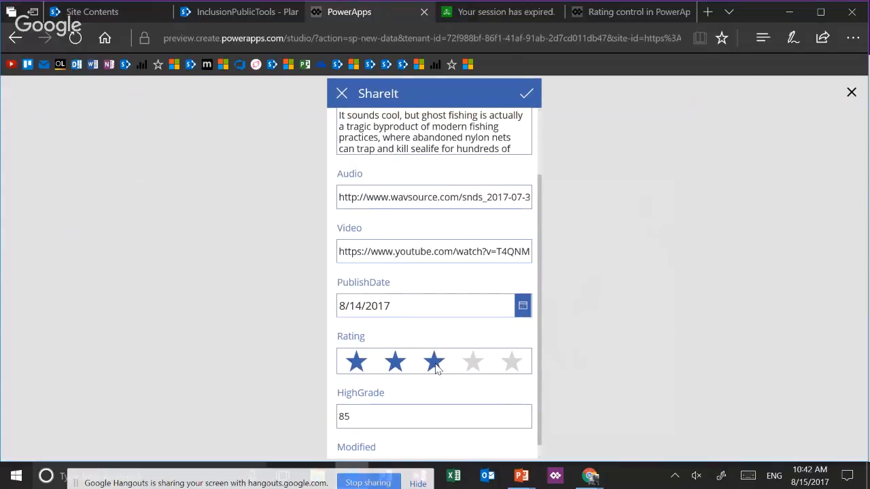
pyautogui.click(528, 97)
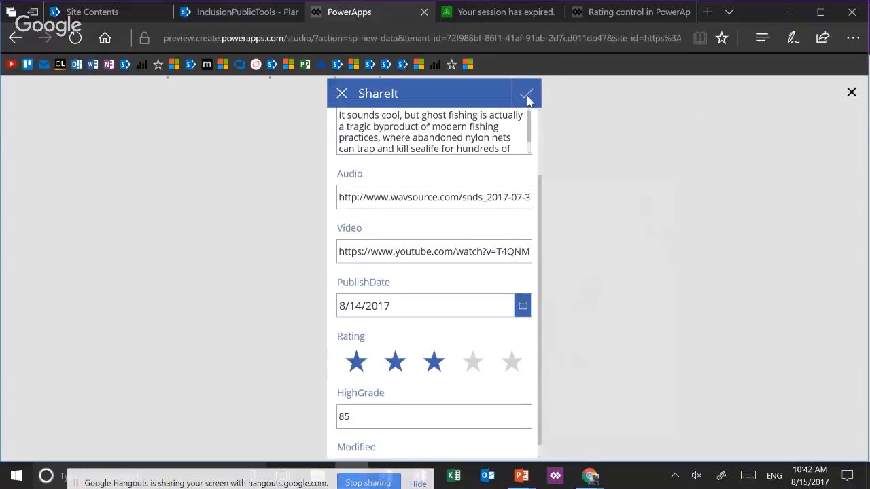
pyautogui.click(528, 98)
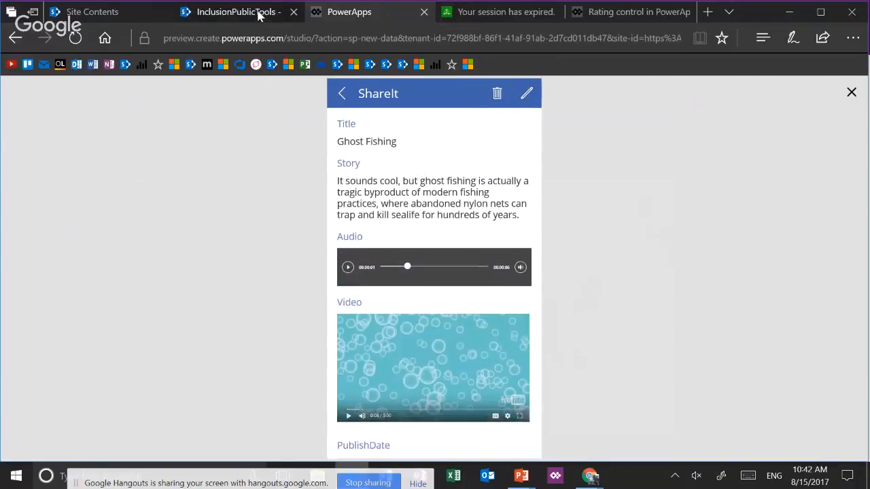
# Check the Ghost Fishing item's rating on its detail and edit screens, and exit the preview
pyautogui.click(344, 93)
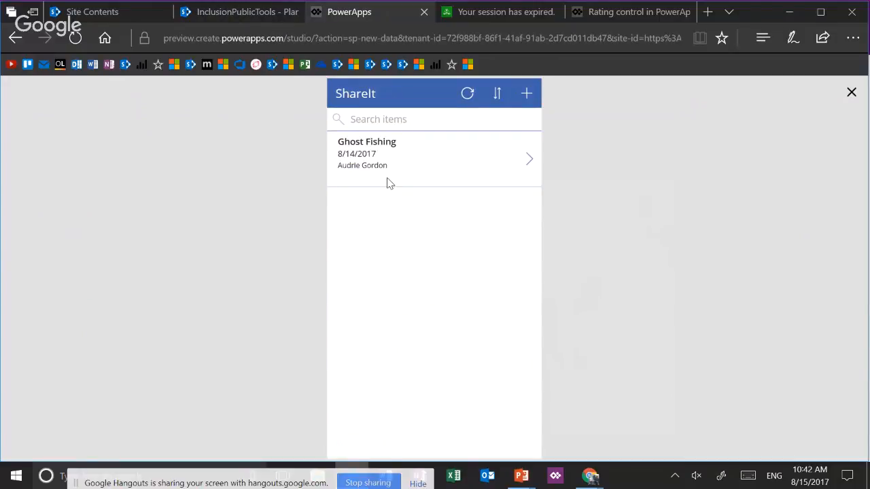
pyautogui.click(529, 164)
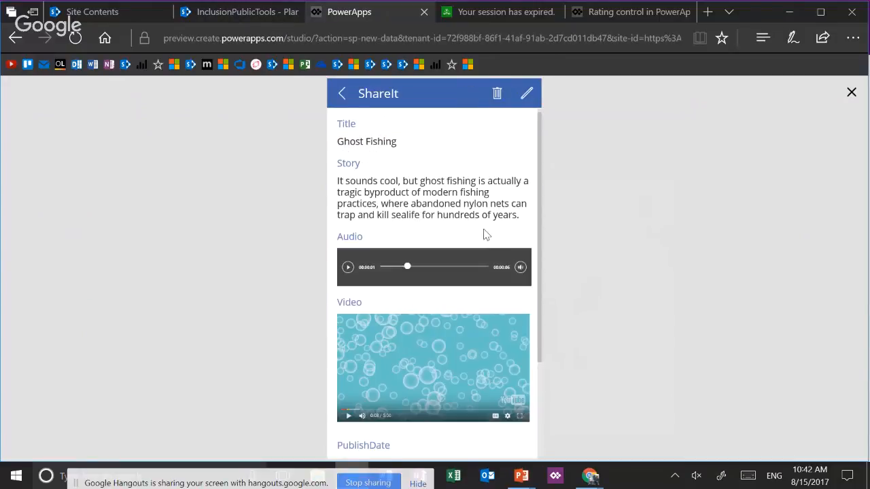
pyautogui.scroll(-2, 486, 234)
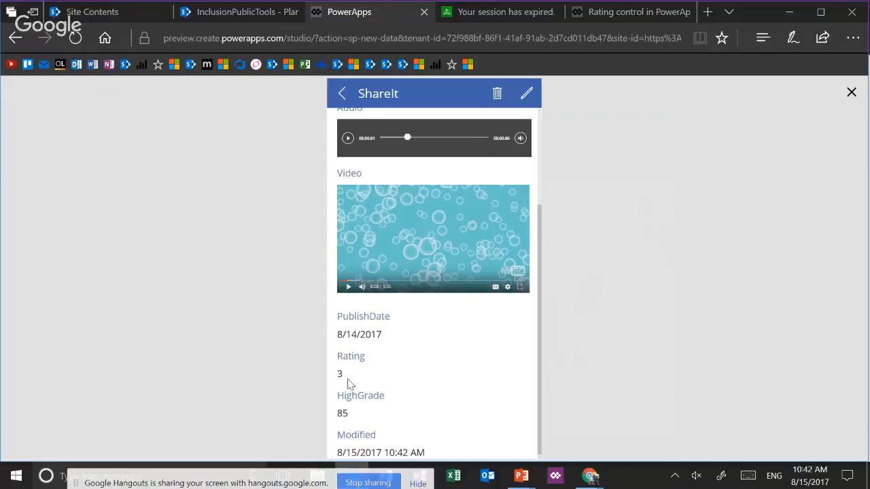
pyautogui.click(529, 96)
pyautogui.scroll(-1, 462, 253)
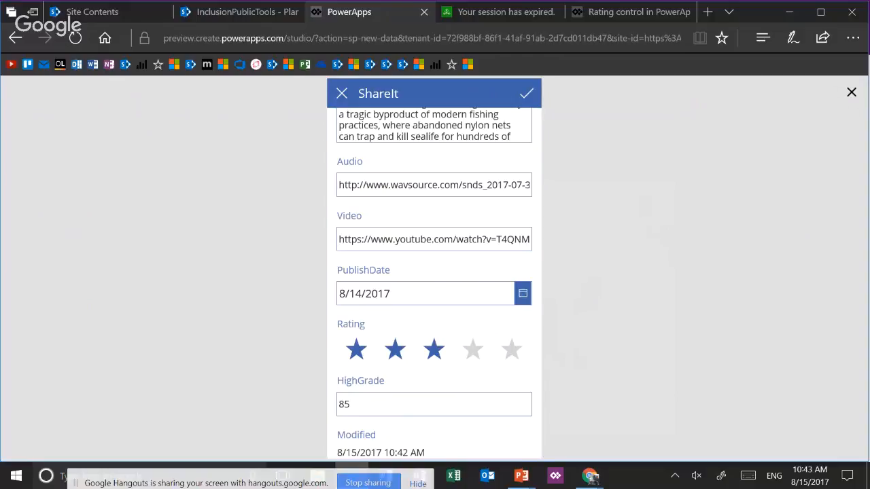
pyautogui.press('Escape')
# Try the View Percentage card type for the HighGrade field on the edit form and check it in the preview
pyautogui.scroll(-2, 419, 385)
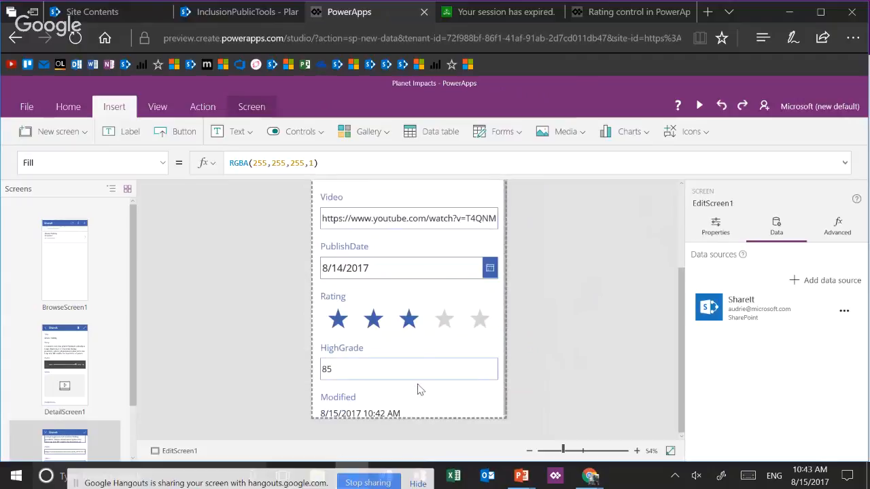
pyautogui.click(416, 378)
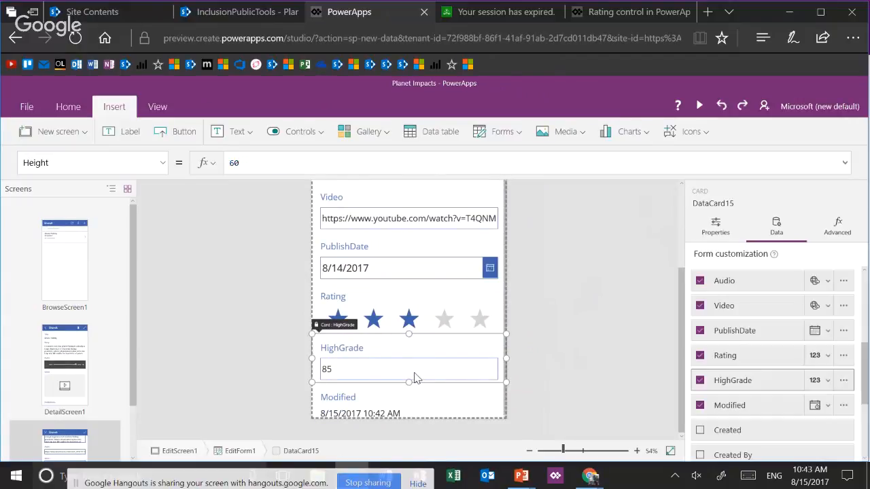
pyautogui.click(716, 231)
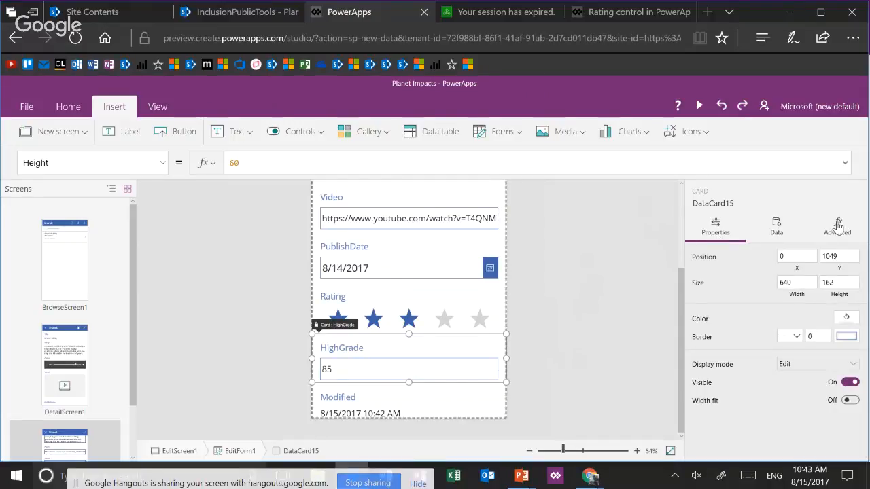
pyautogui.click(775, 228)
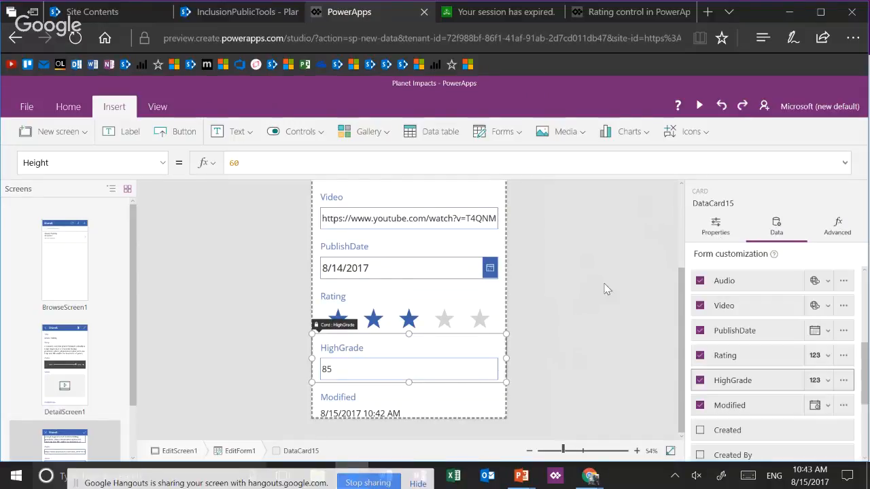
pyautogui.click(465, 368)
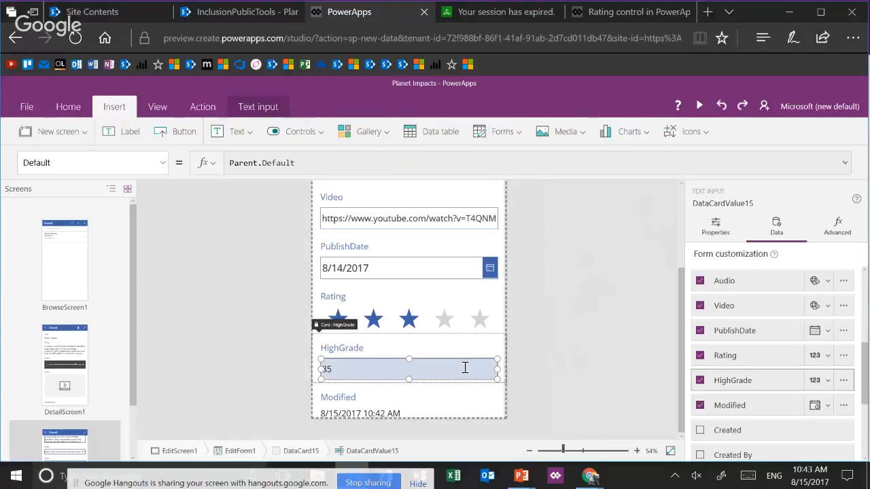
pyautogui.click(828, 384)
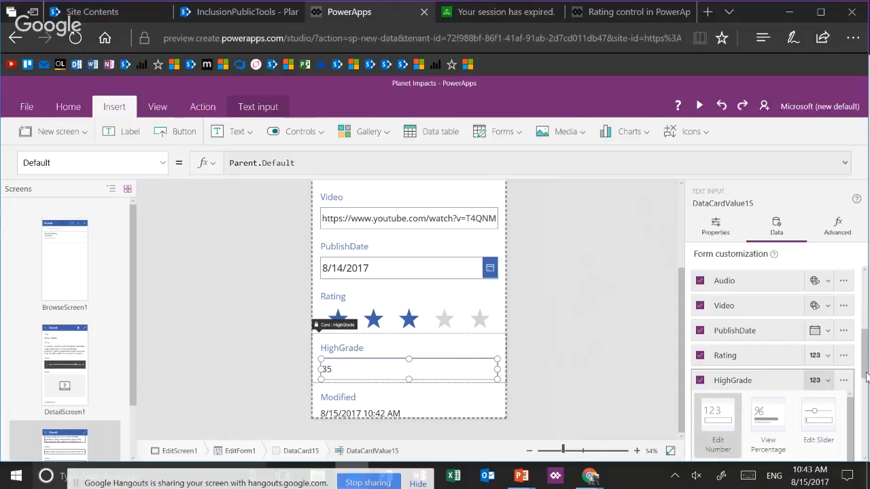
pyautogui.scroll(-3, 867, 405)
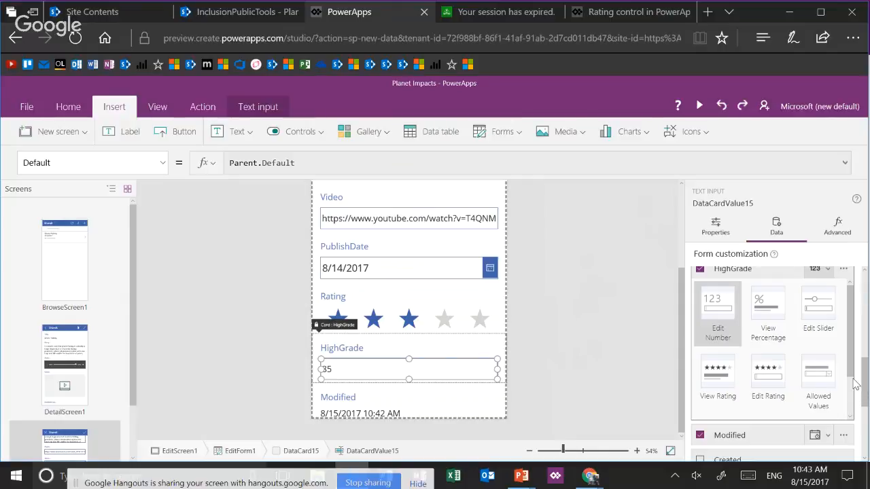
pyautogui.scroll(-1, 852, 407)
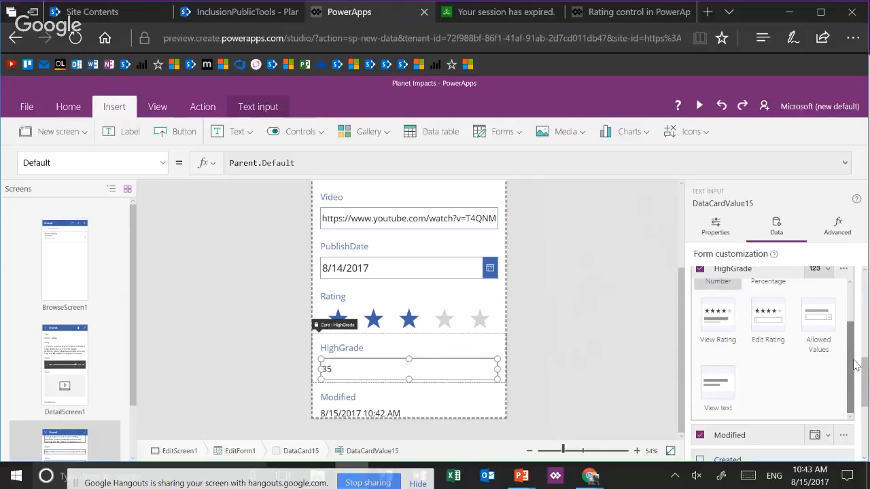
pyautogui.scroll(1, 843, 353)
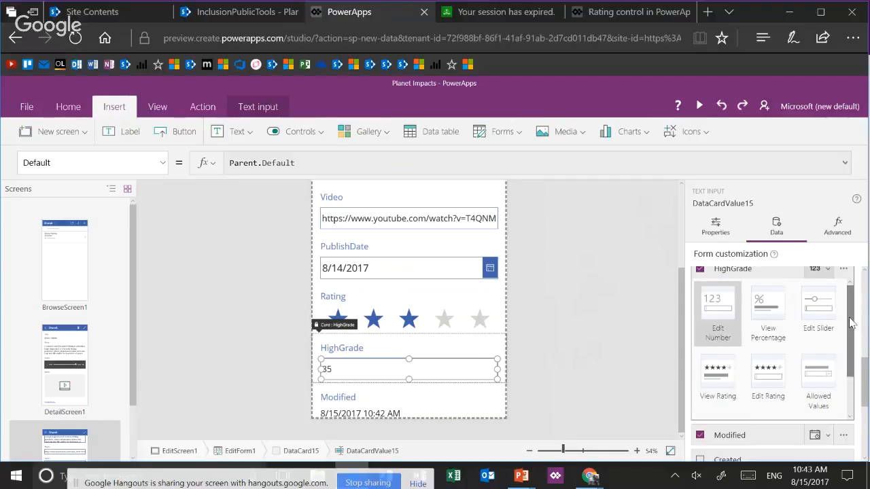
pyautogui.click(770, 310)
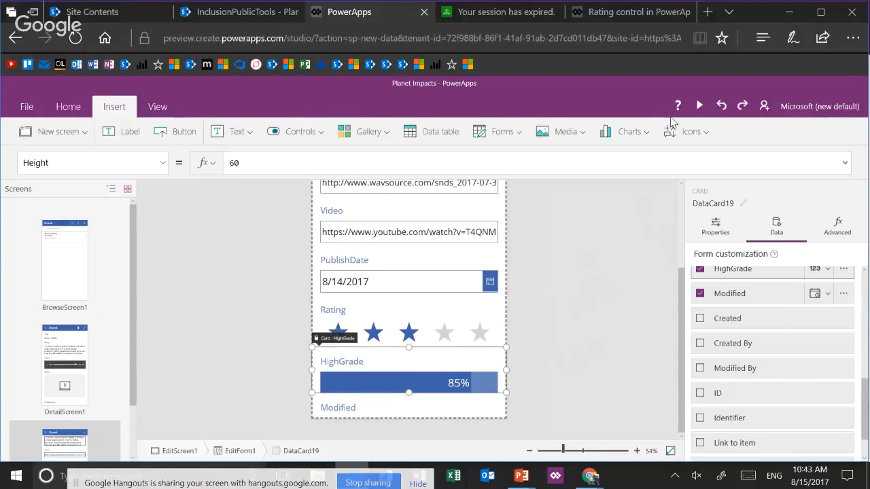
pyautogui.click(700, 107)
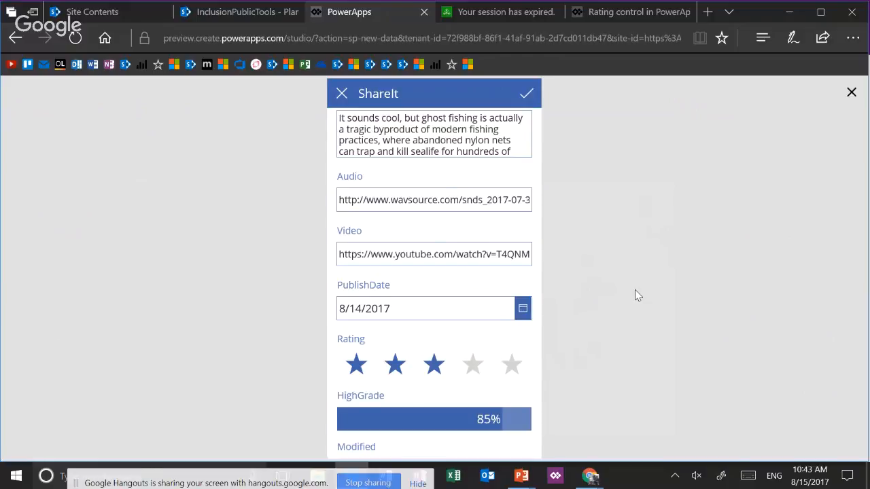
pyautogui.click(851, 93)
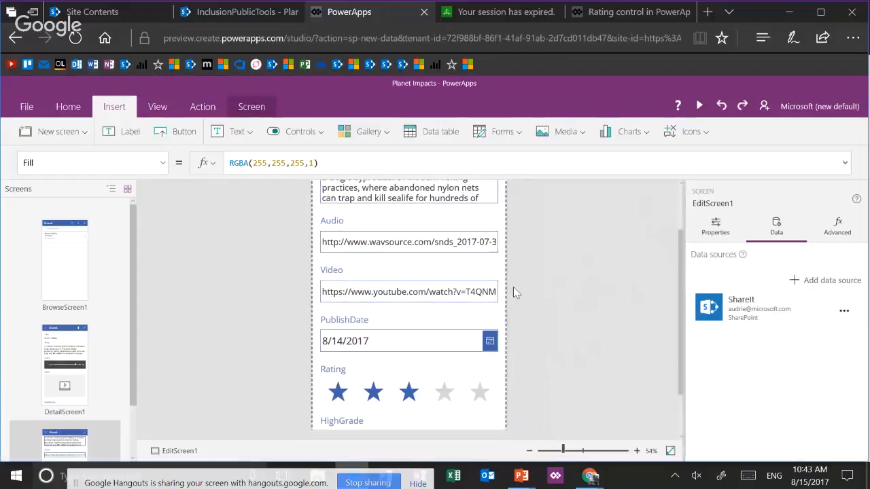
# Change the HighGrade field's card type on the edit form to Edit Slider
pyautogui.scroll(-2, 470, 373)
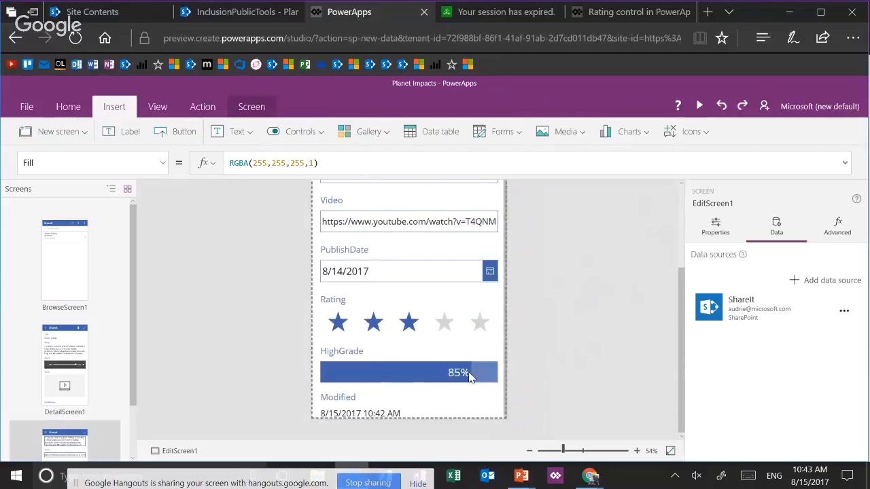
pyautogui.click(470, 373)
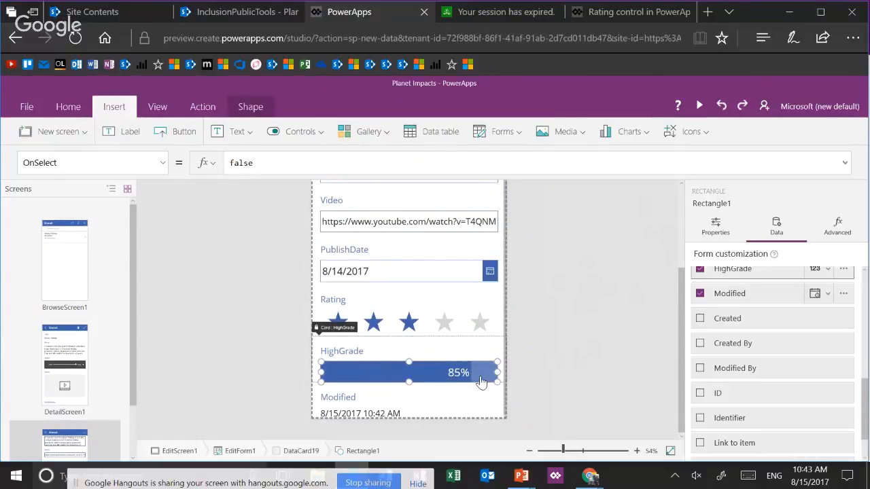
pyautogui.click(828, 273)
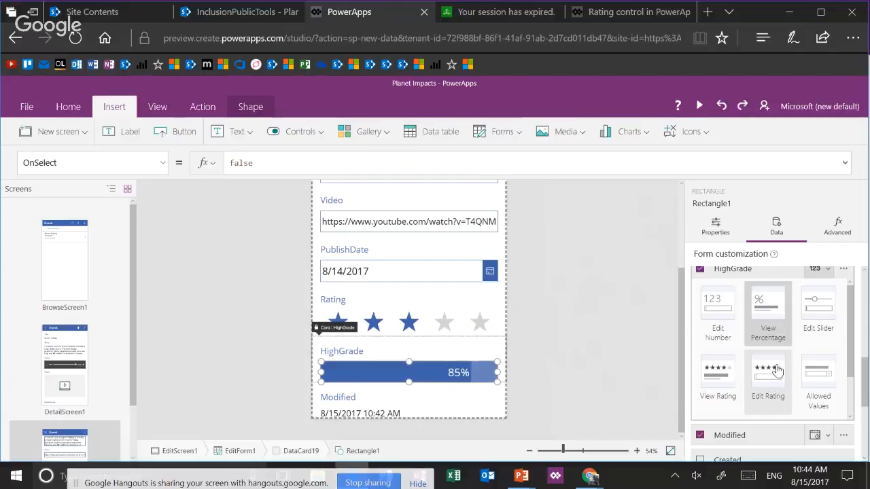
pyautogui.click(819, 324)
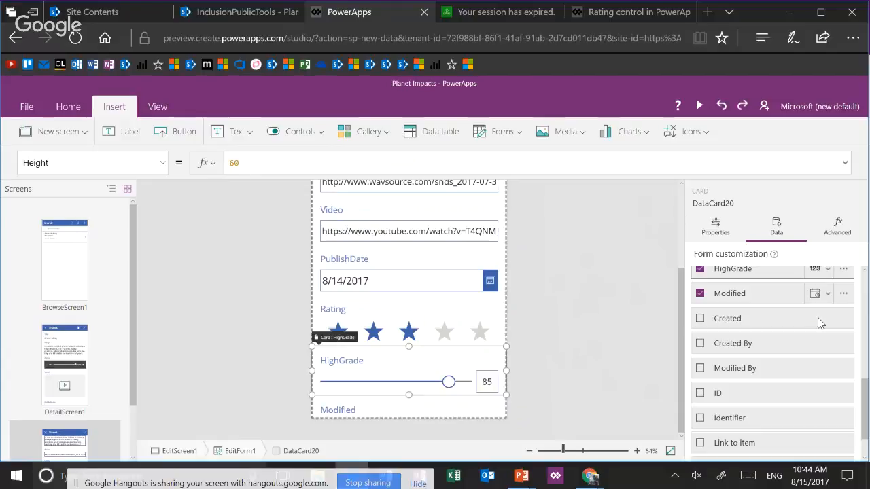
# Preview the app, save the Ghost Fishing item with its HighGrade slider at 92, and check the value on the detail screen
pyautogui.click(699, 105)
pyautogui.moveTo(477, 418)
pyautogui.mouseDown()
pyautogui.moveTo(371, 418)
pyautogui.moveTo(462, 418)
pyautogui.mouseUp()
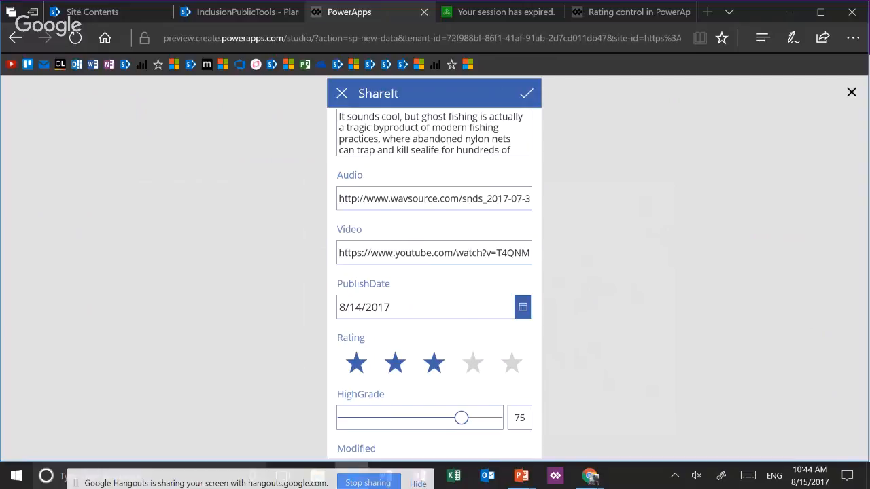
pyautogui.moveTo(462, 418)
pyautogui.mouseDown()
pyautogui.moveTo(376, 418)
pyautogui.moveTo(476, 418)
pyautogui.mouseUp()
pyautogui.moveTo(476, 418); pyautogui.dragTo(490, 418)
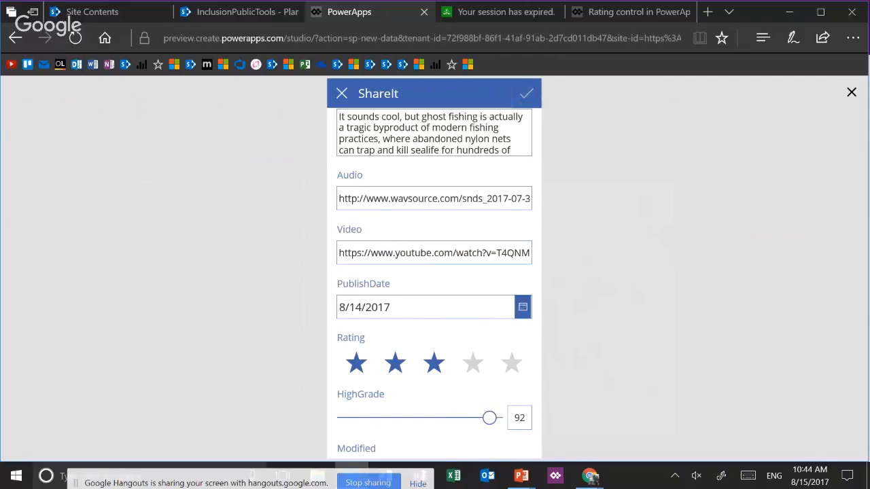
pyautogui.click(526, 93)
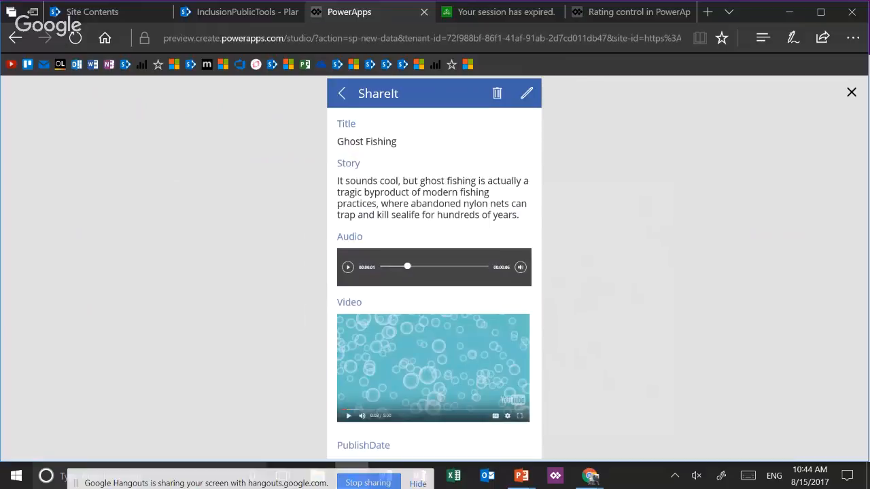
pyautogui.scroll(-2, 434, 272)
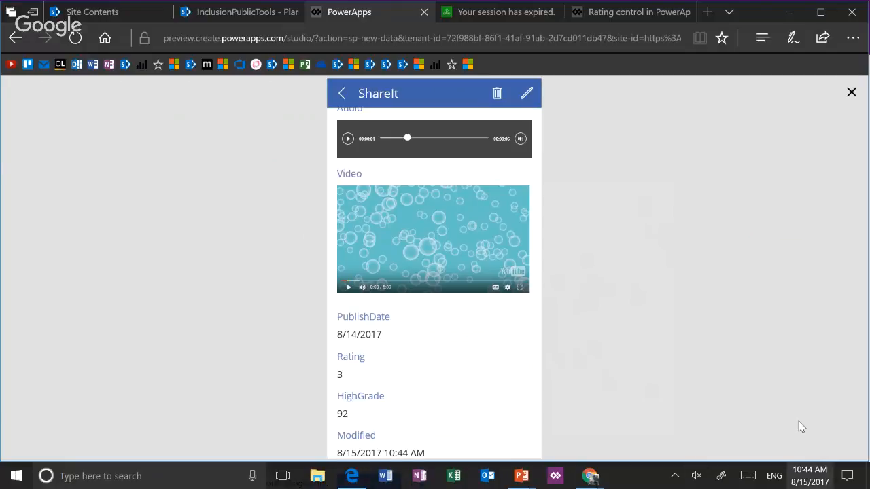
# Open the previewed Ghost Fishing item for editing, check its Rating stars and HighGrade slider, and exit the preview
pyautogui.click(809, 476)
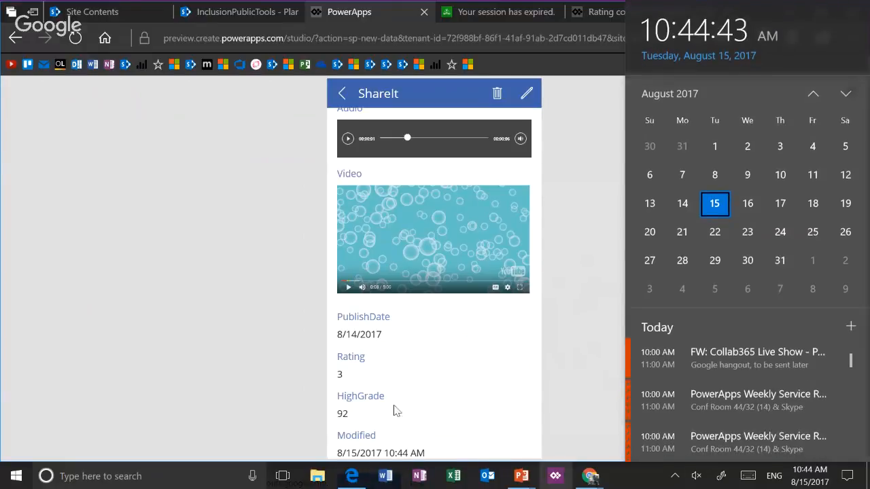
pyautogui.click(524, 106)
pyautogui.click(524, 107)
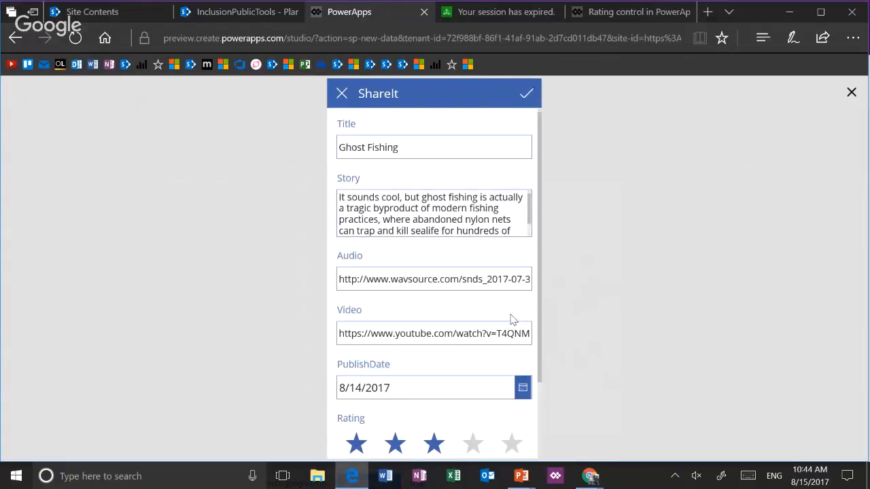
pyautogui.scroll(-2, 501, 281)
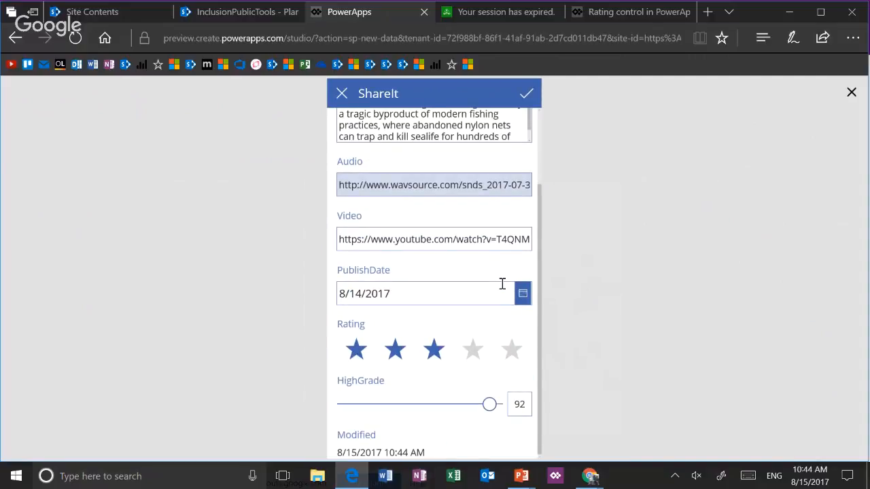
pyautogui.scroll(2, 501, 281)
pyautogui.scroll(-2, 510, 211)
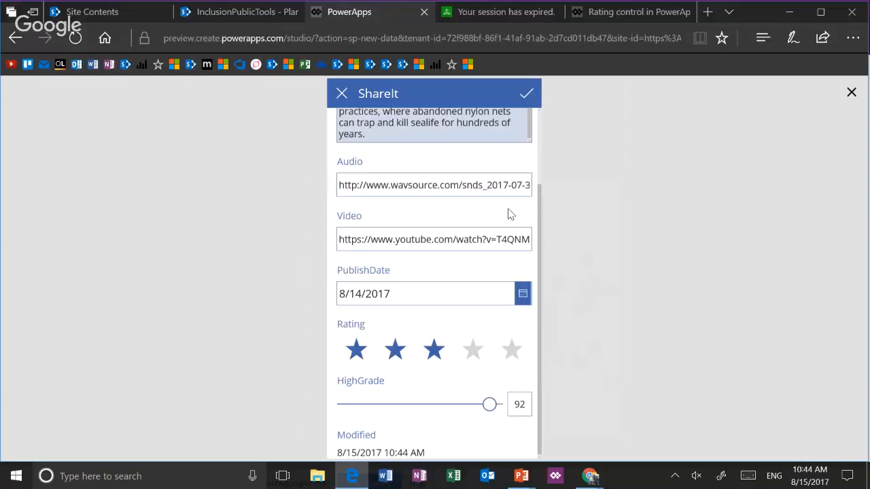
pyautogui.press('Escape')
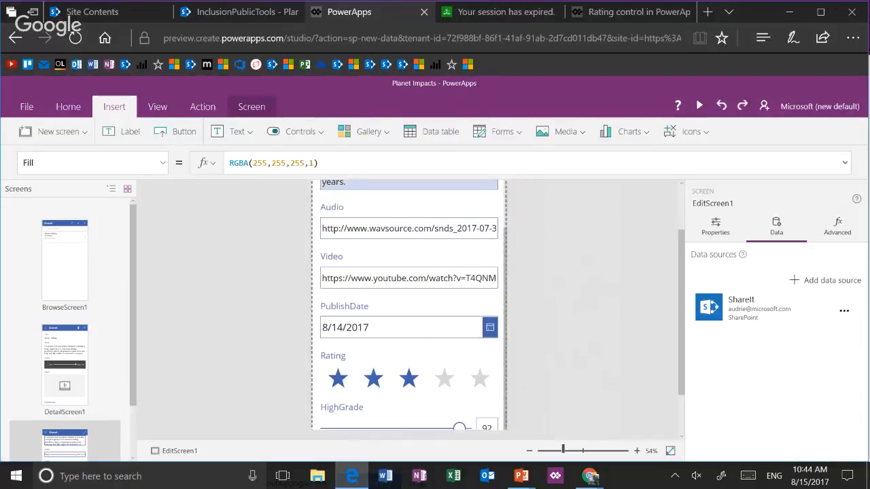
# Set the handle size of the HighGrade slider on the edit form to 20
pyautogui.click(408, 374)
pyautogui.click(408, 409)
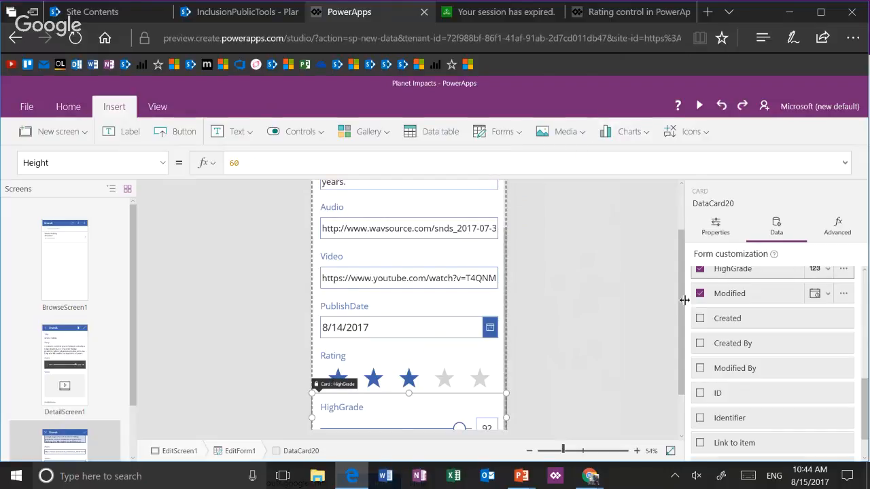
pyautogui.moveTo(684, 305); pyautogui.dragTo(693, 344)
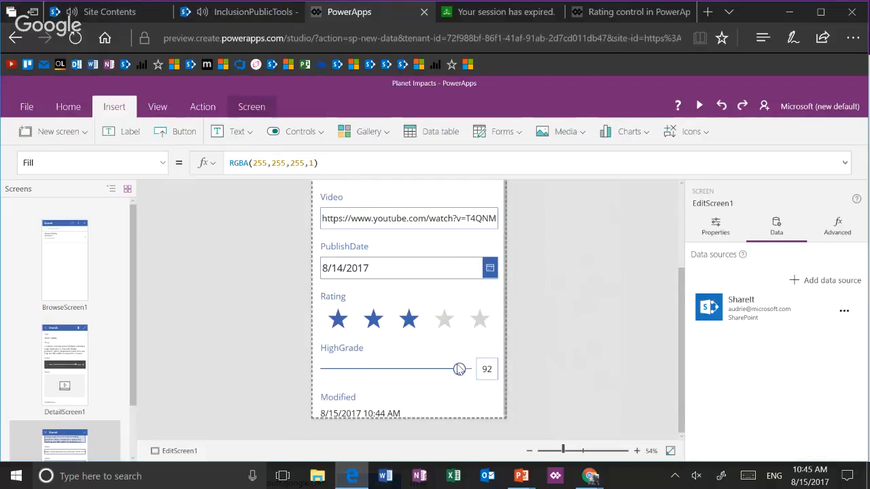
pyautogui.click(448, 372)
pyautogui.click(446, 377)
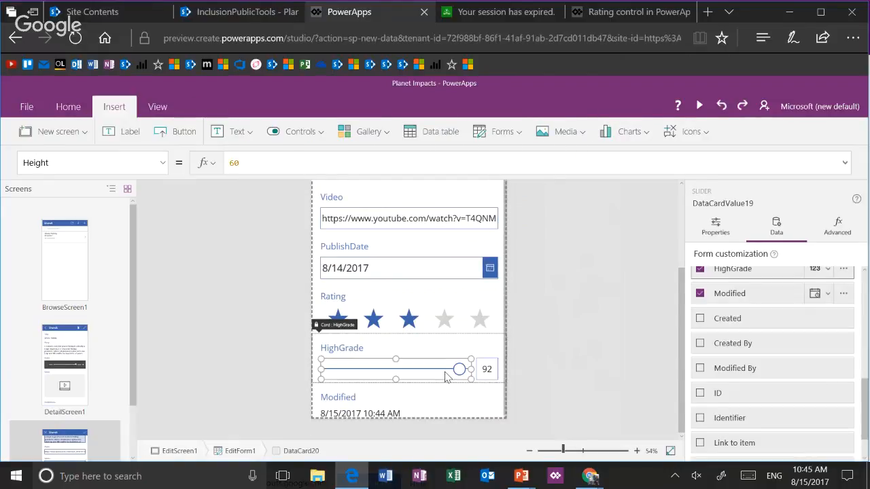
pyautogui.click(719, 226)
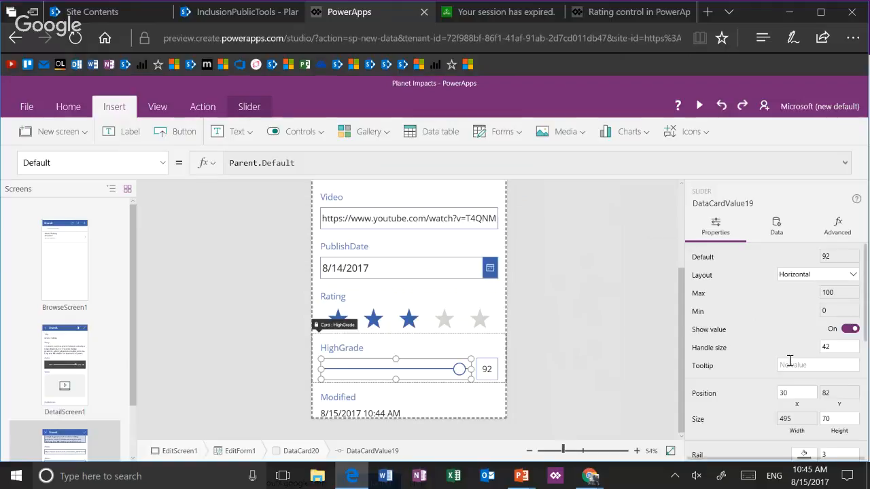
pyautogui.click(838, 346)
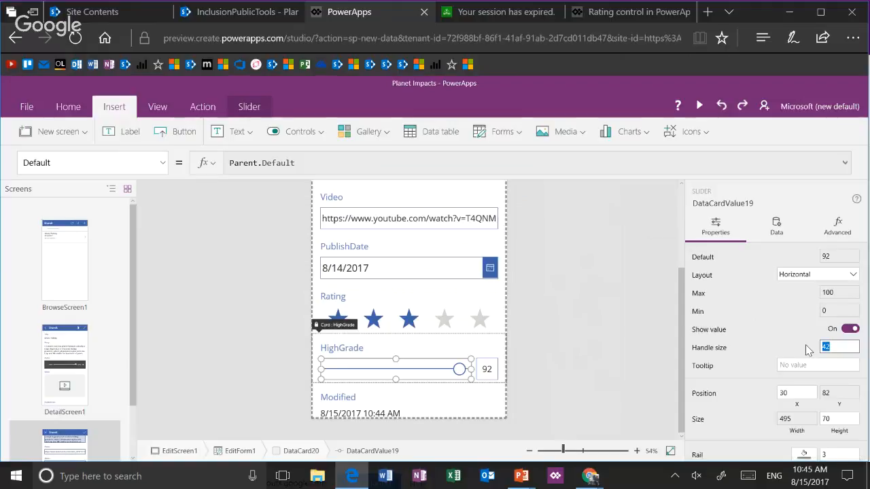
pyautogui.write('20')
pyautogui.press('Tab')
# Preview the edit form, move the HighGrade slider to 68, and exit the preview
pyautogui.click(698, 105)
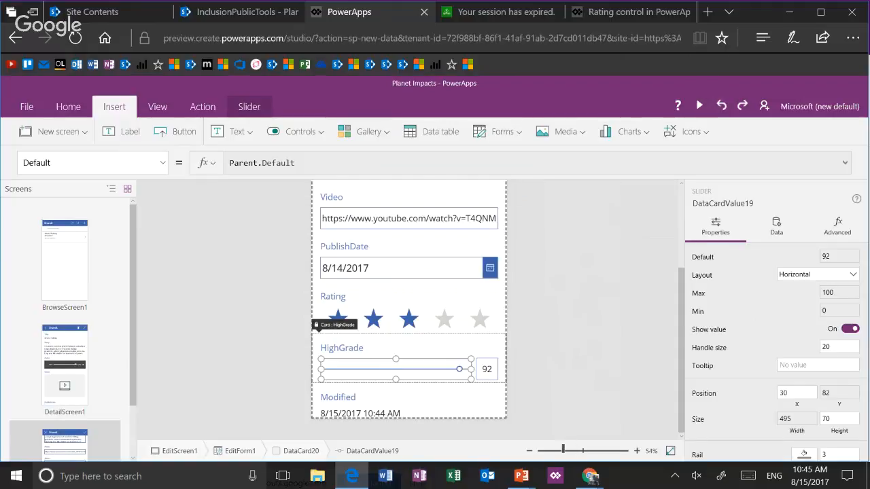
pyautogui.moveTo(490, 403); pyautogui.dragTo(449, 404)
pyautogui.press('Escape')
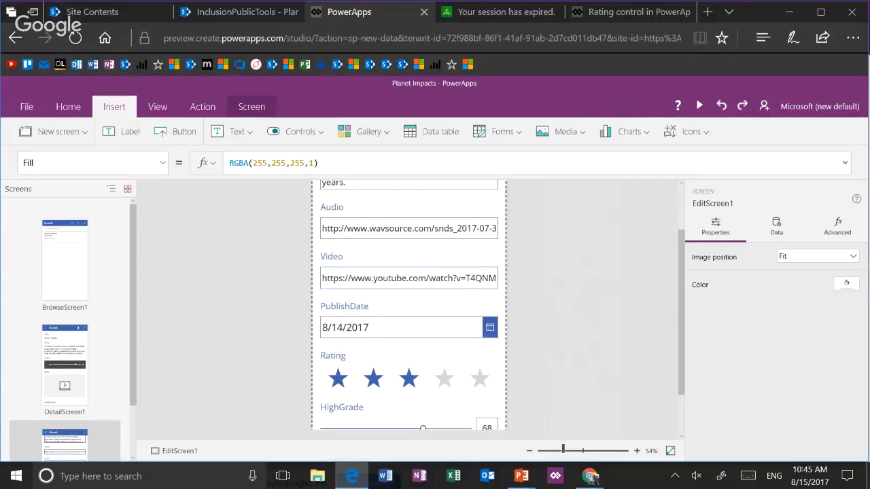
# Set the HighGrade slider's handle size to 70 and deselect the slider
pyautogui.click(439, 423)
pyautogui.click(438, 424)
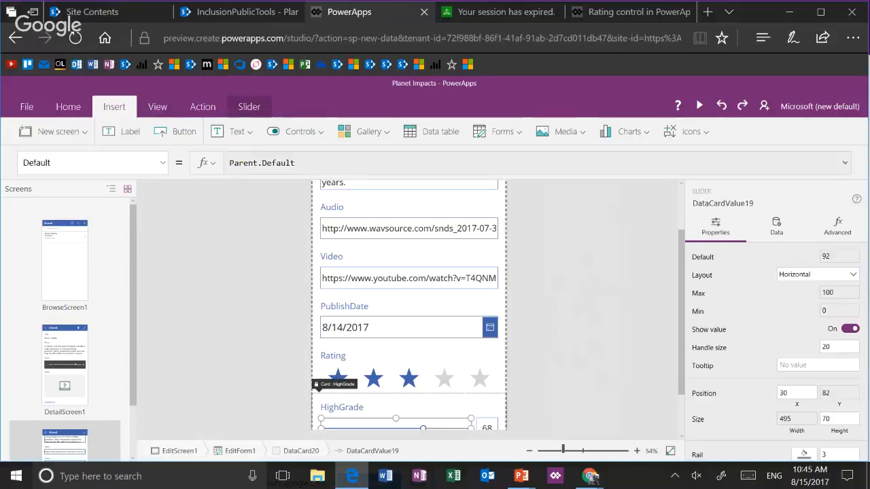
pyautogui.click(826, 346)
pyautogui.press('Tab')
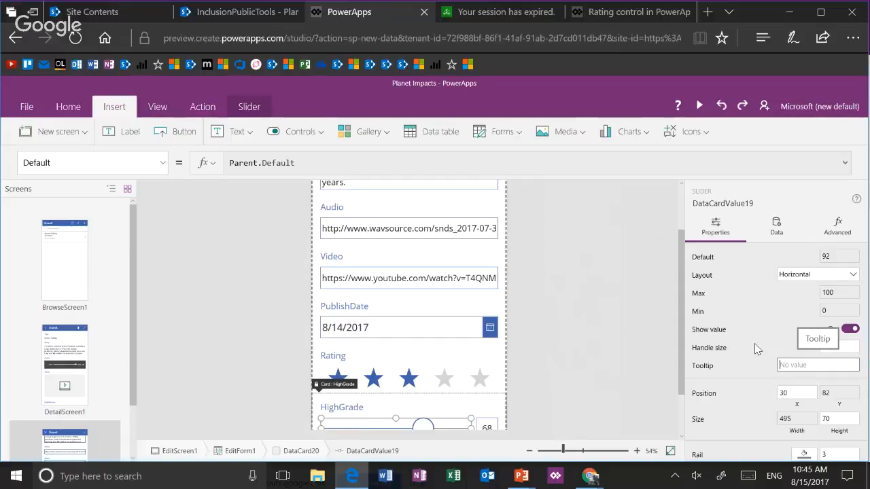
pyautogui.click(594, 320)
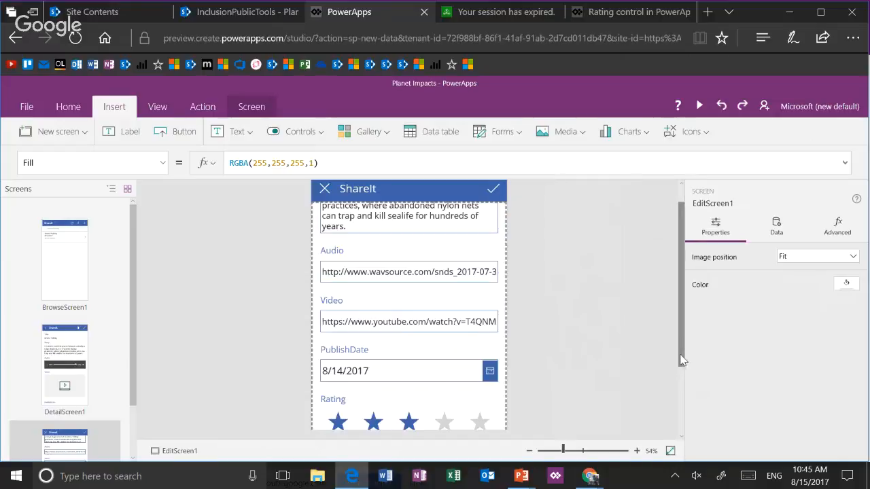
pyautogui.moveTo(682, 360); pyautogui.dragTo(680, 423)
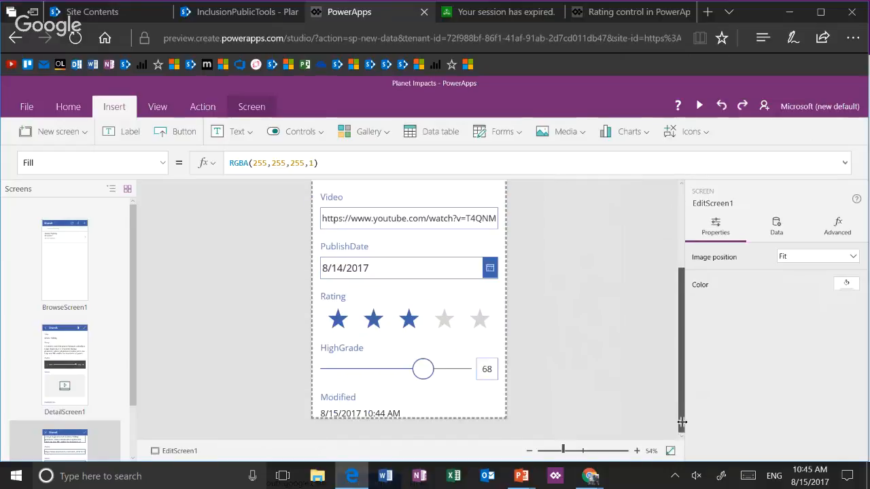
# Try heights of about 114 and 64 for the HighGrade slider, and settle on about 104
pyautogui.click(441, 365)
pyautogui.click(442, 368)
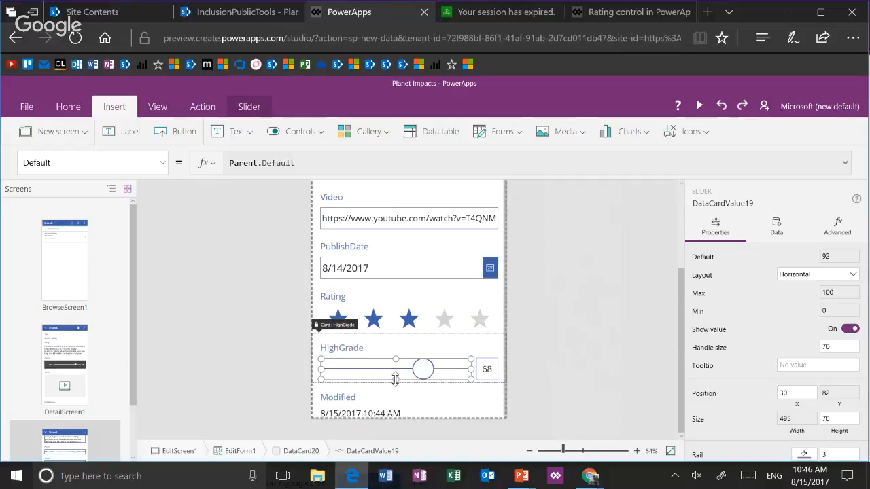
pyautogui.moveTo(395, 381); pyautogui.dragTo(395, 396)
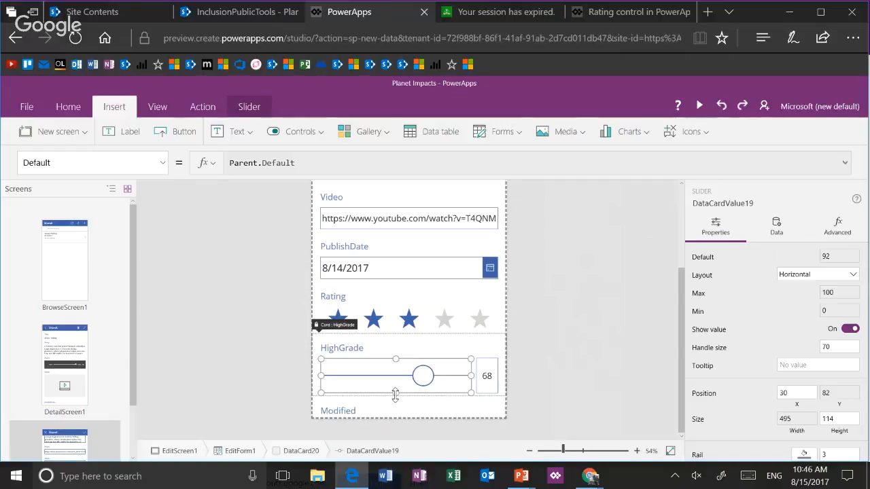
pyautogui.moveTo(426, 387)
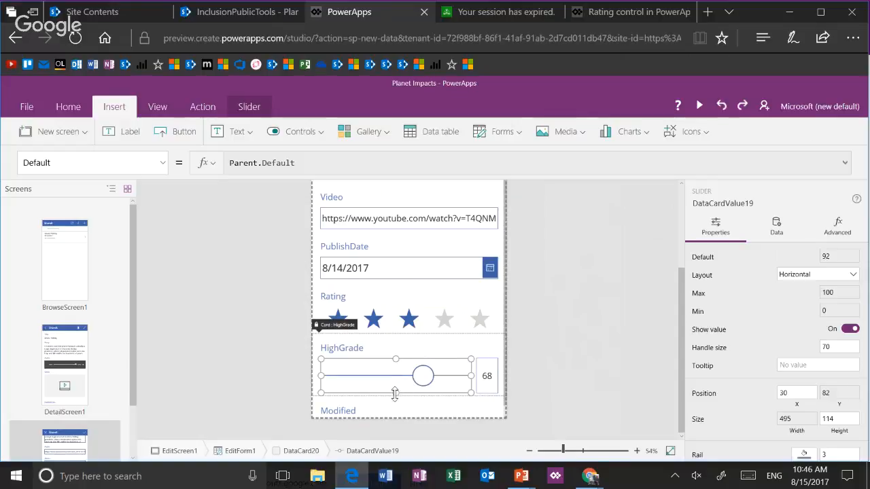
pyautogui.moveTo(395, 393); pyautogui.dragTo(395, 378)
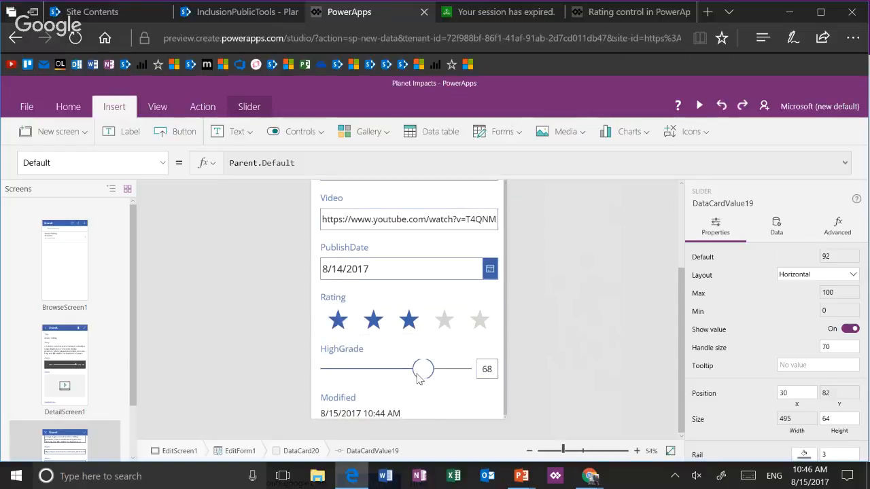
pyautogui.moveTo(425, 378)
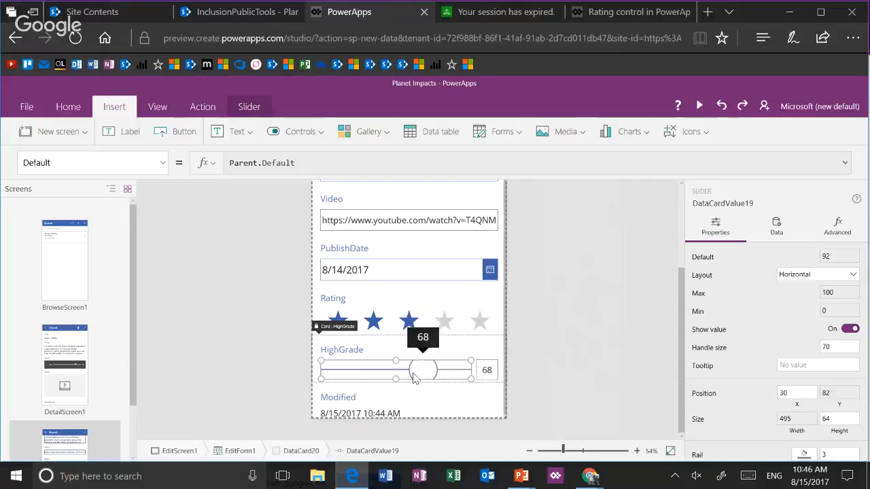
pyautogui.moveTo(396, 379); pyautogui.dragTo(399, 400)
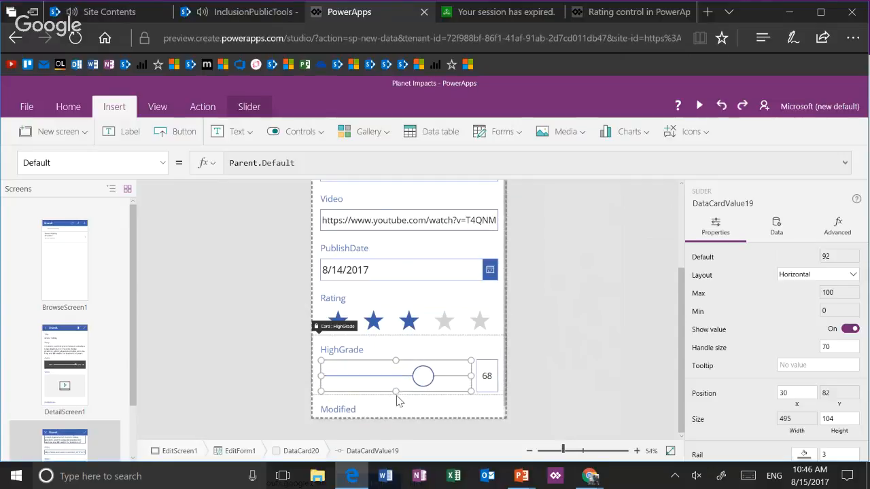
# Inspect the formulas behind the HighGrade slider's value hover fill and rail hover fill
pyautogui.scroll(-5, 796, 334)
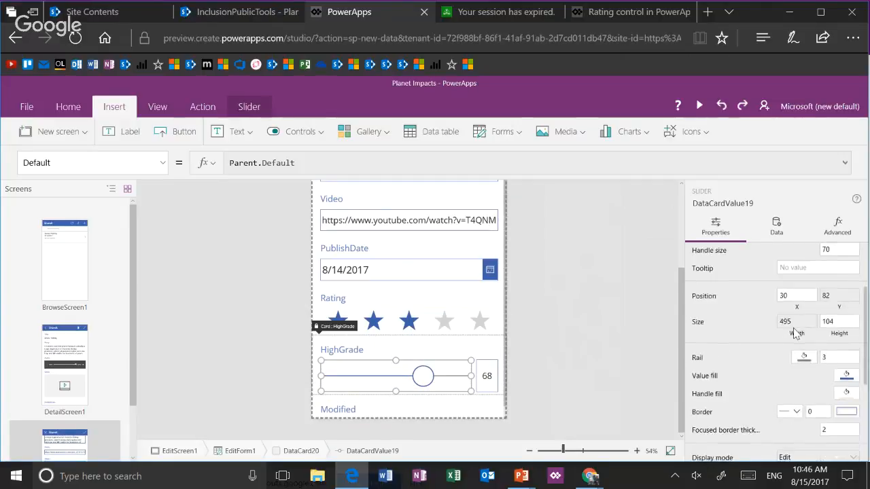
pyautogui.scroll(-3, 796, 334)
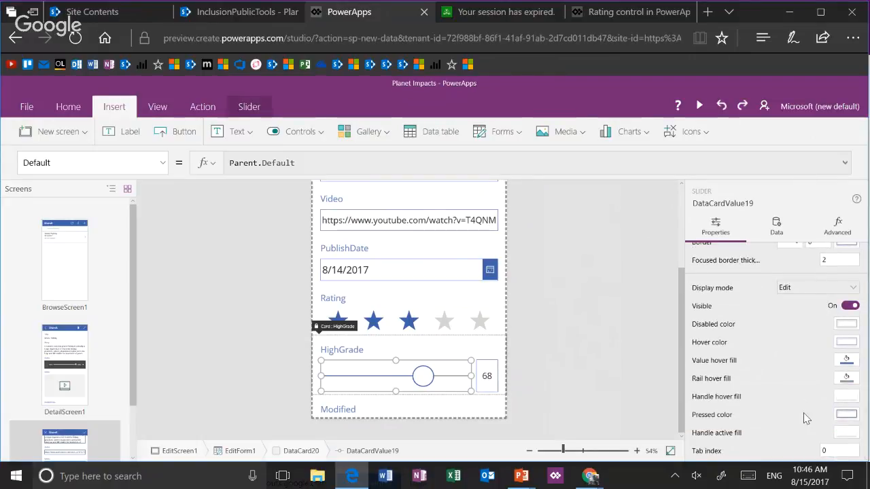
pyautogui.click(847, 361)
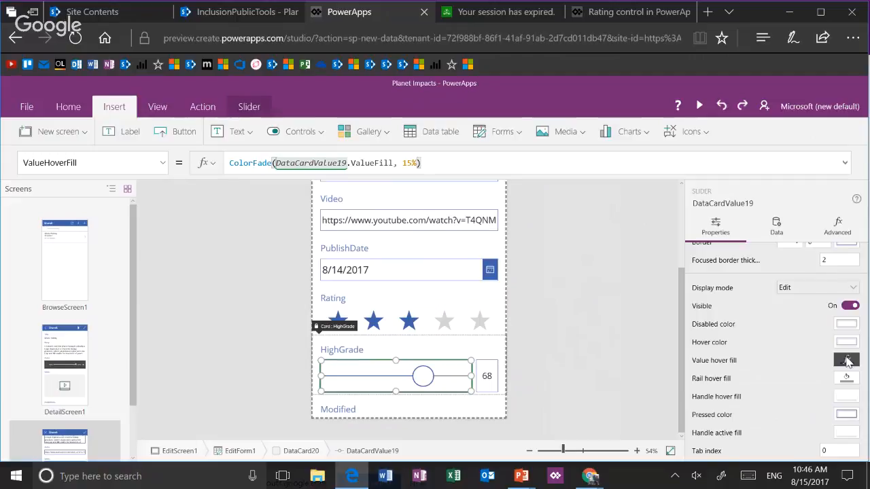
pyautogui.moveTo(428, 385)
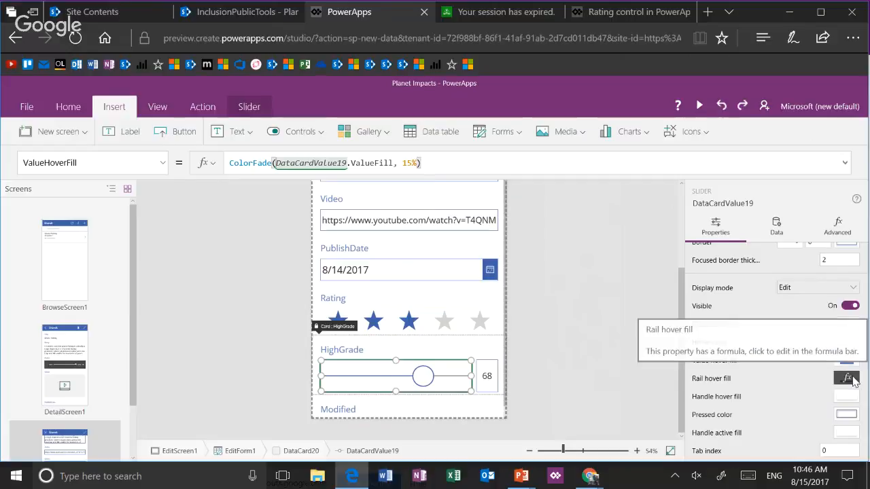
pyautogui.click(854, 379)
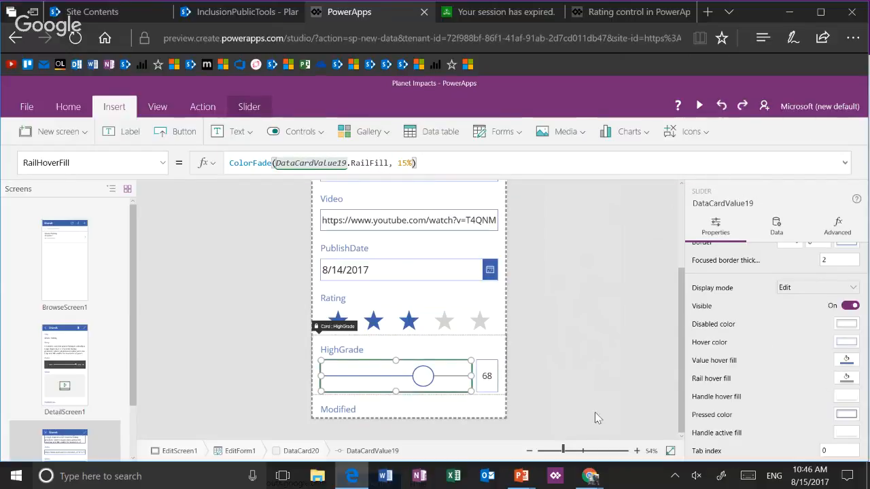
# Take a closer look at the HighGrade slider and inspect its value hover fill and handle active fill formulas
pyautogui.click(581, 451)
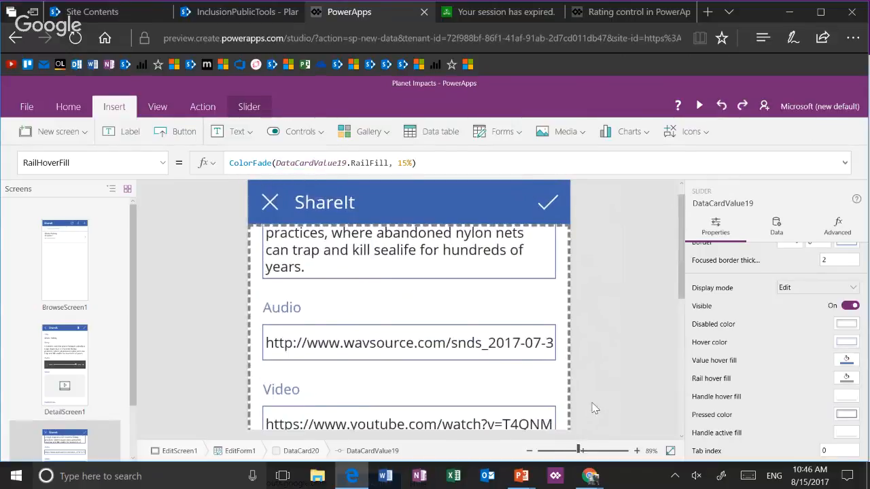
pyautogui.scroll(-5, 598, 323)
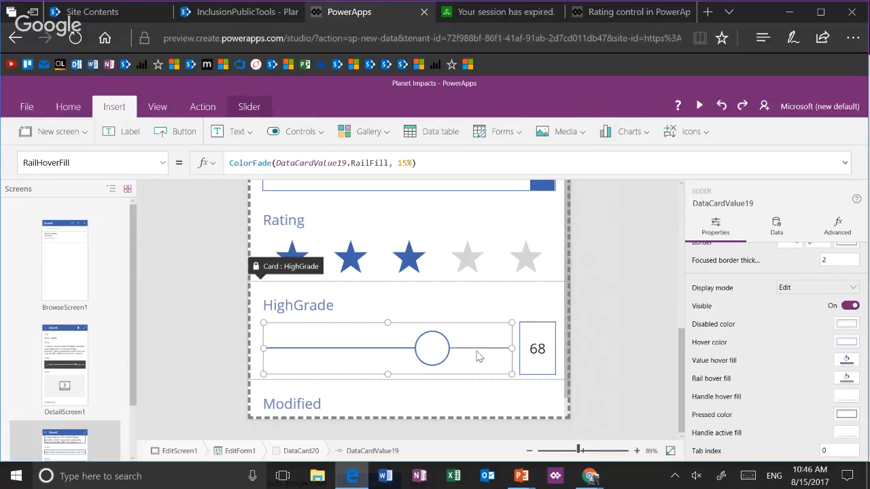
pyautogui.click(846, 361)
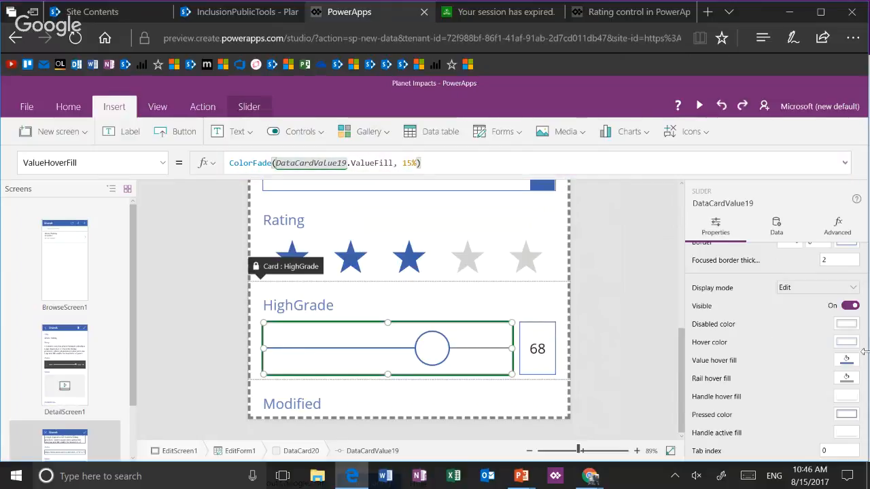
pyautogui.click(850, 364)
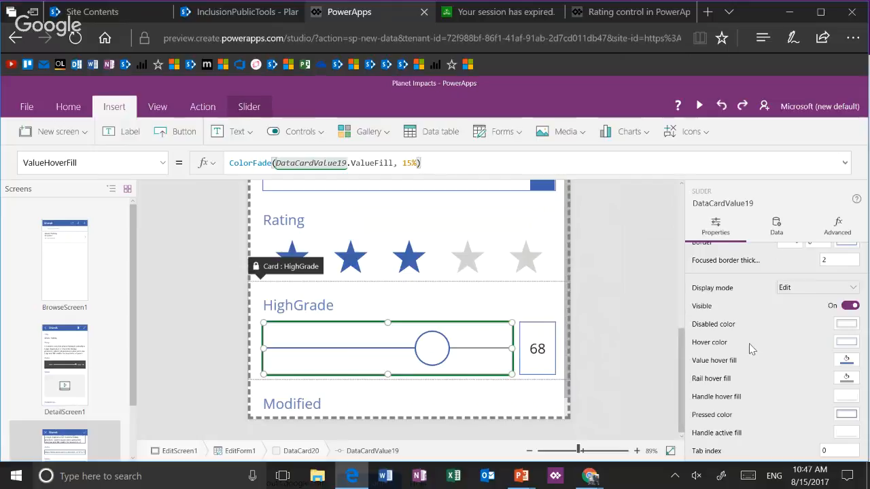
pyautogui.click(847, 434)
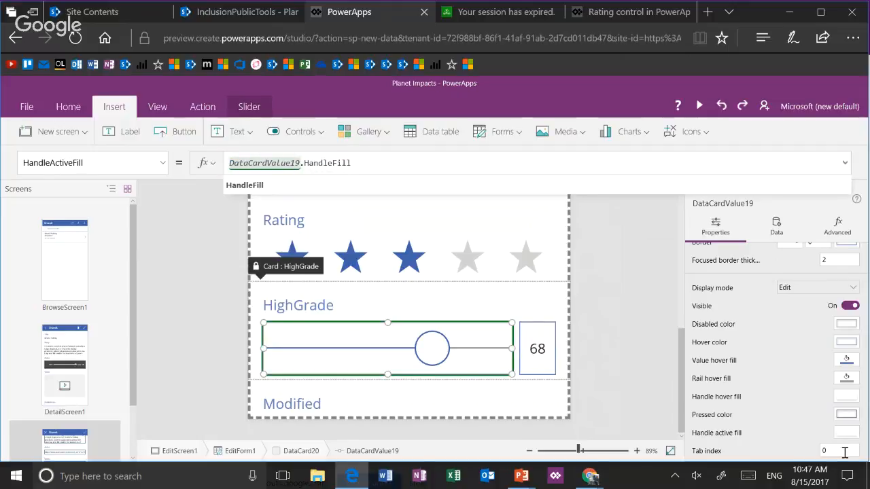
# Examine the HighGrade slider's hover color formula and color choices without picking one, and reopen the value hover fill formula
pyautogui.click(850, 340)
pyautogui.click(847, 341)
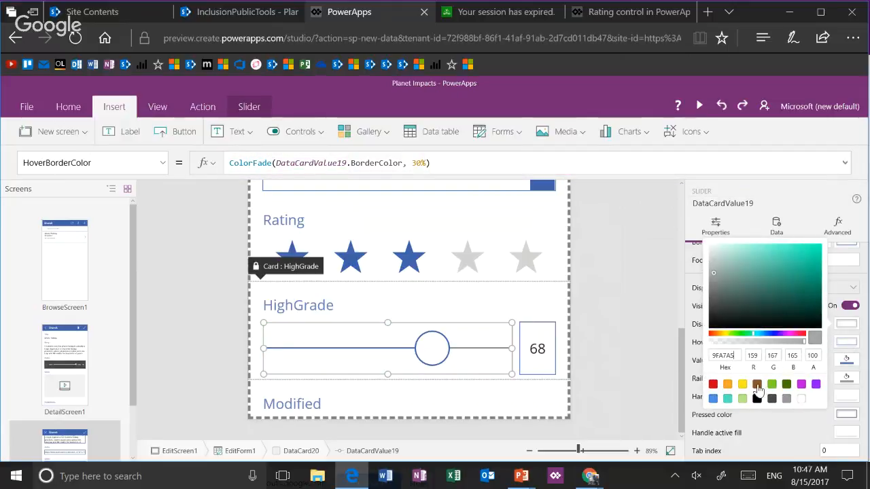
pyautogui.click(764, 427)
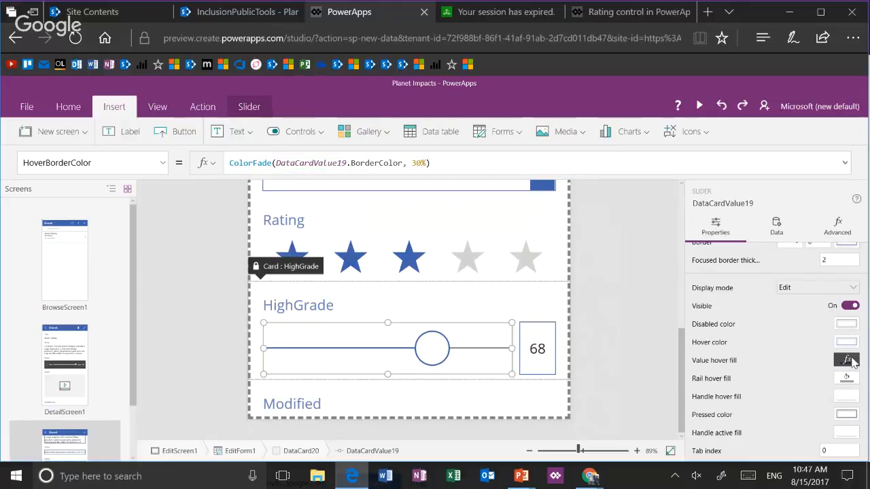
pyautogui.click(851, 362)
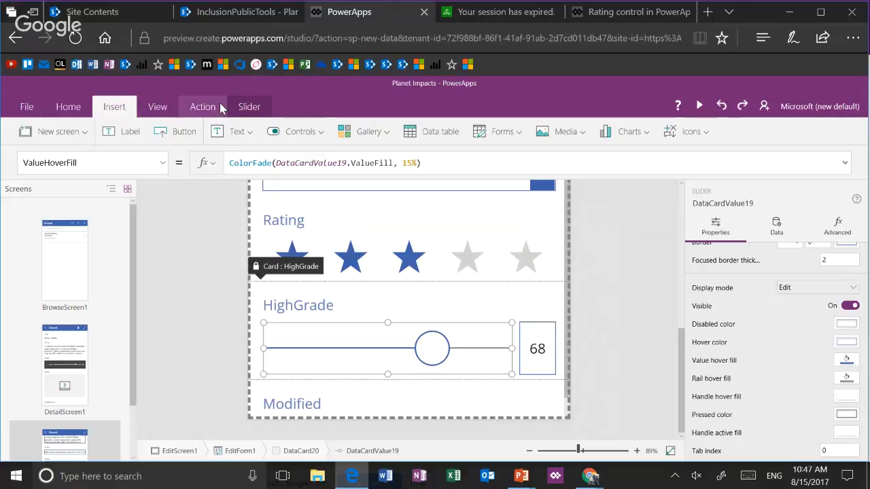
# Apply the Light theme to the app and return to the edit screen
pyautogui.click(158, 106)
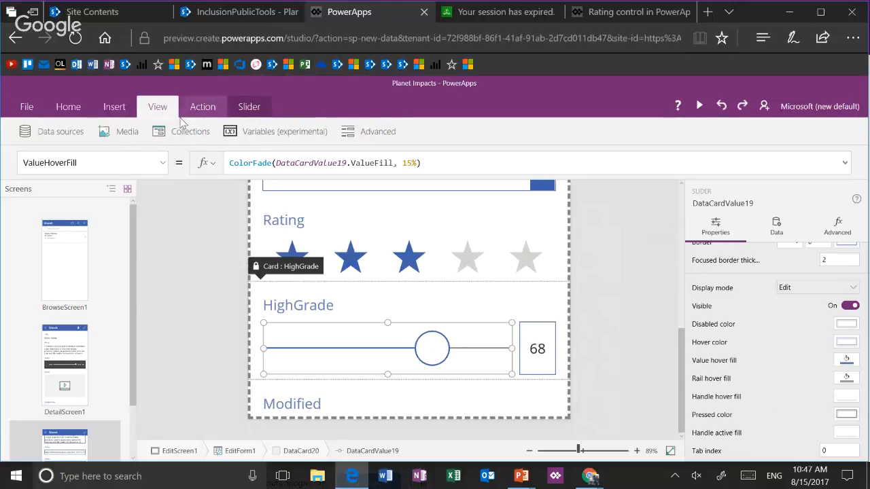
pyautogui.click(68, 106)
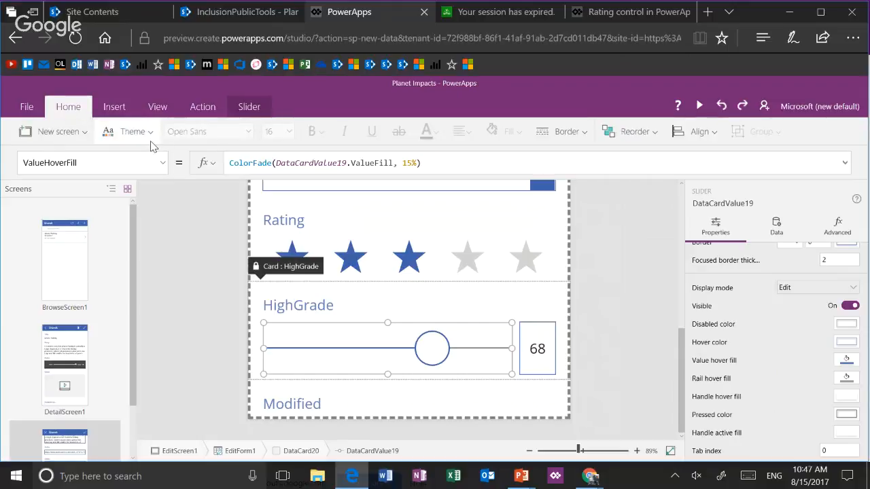
pyautogui.click(150, 140)
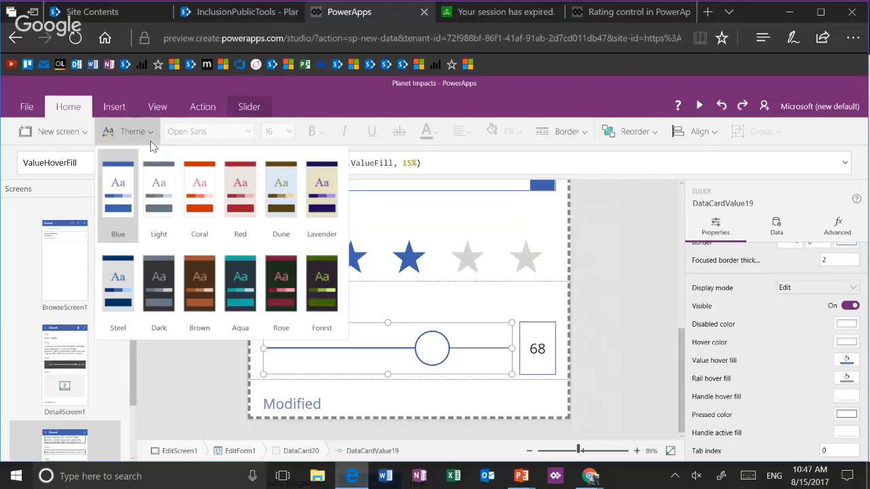
pyautogui.click(155, 196)
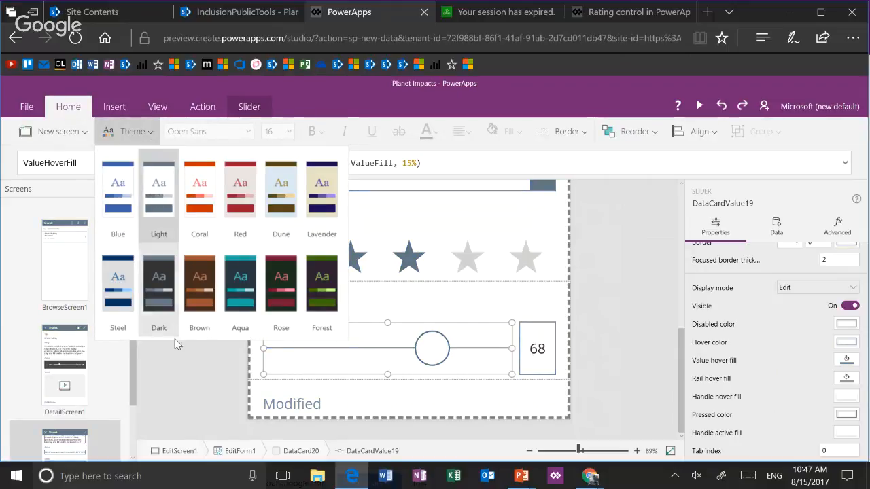
pyautogui.click(178, 395)
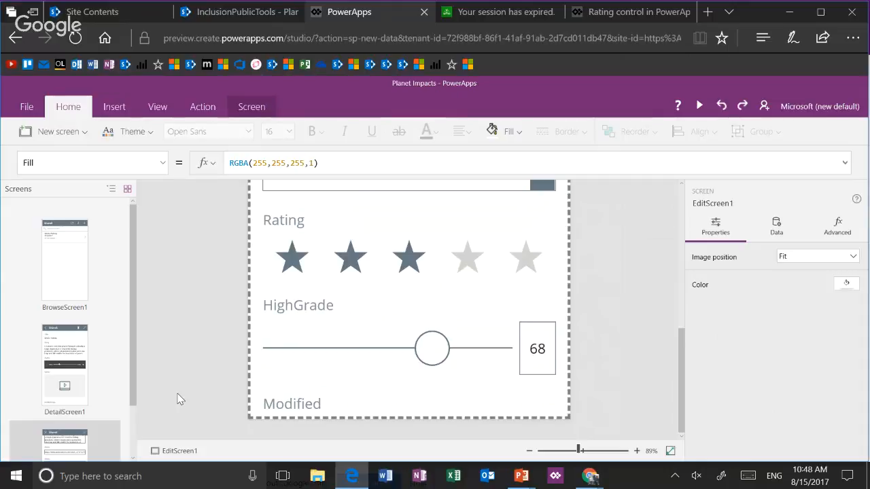
# Switch the app to the Coral theme and preview the edit form with it
pyautogui.click(127, 131)
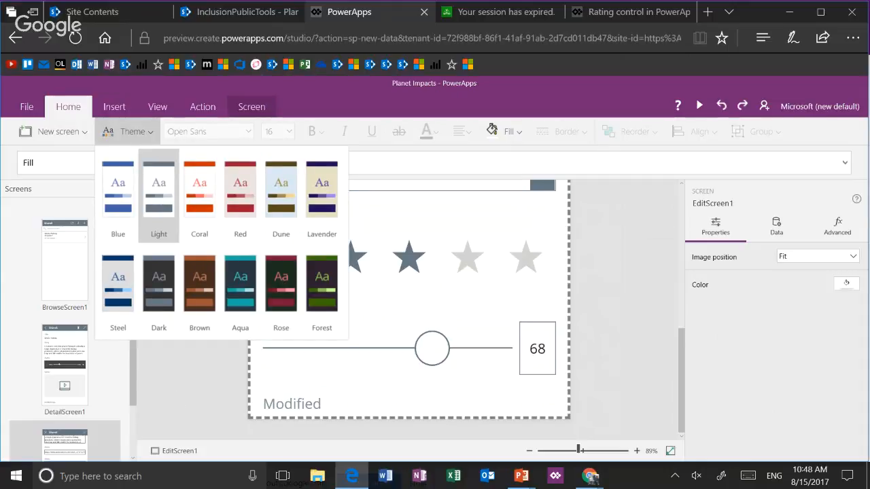
pyautogui.click(200, 196)
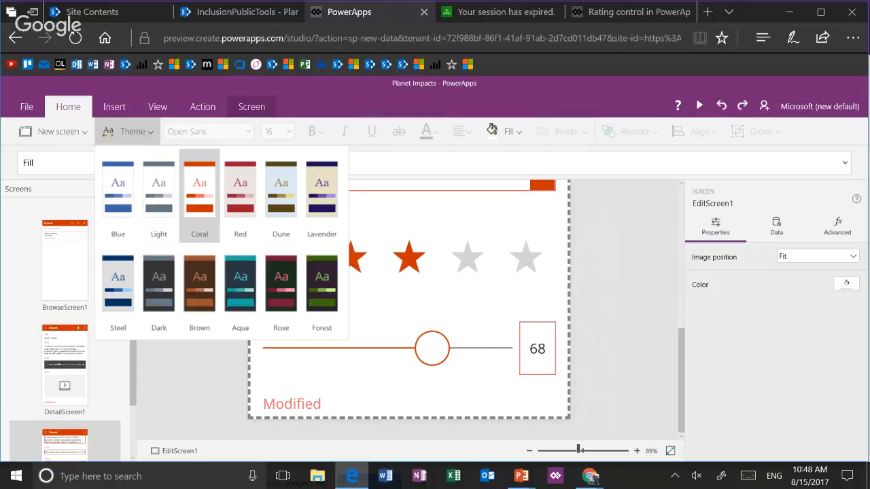
pyautogui.click(550, 451)
pyautogui.click(700, 106)
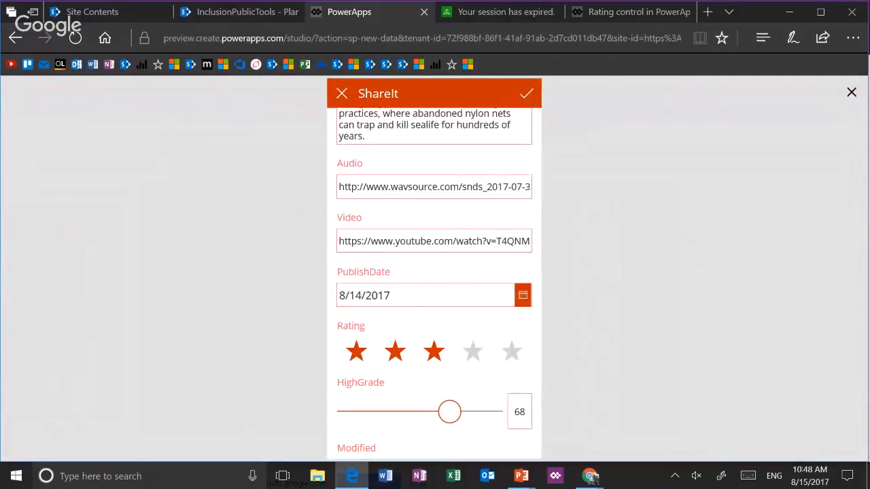
pyautogui.press('Escape')
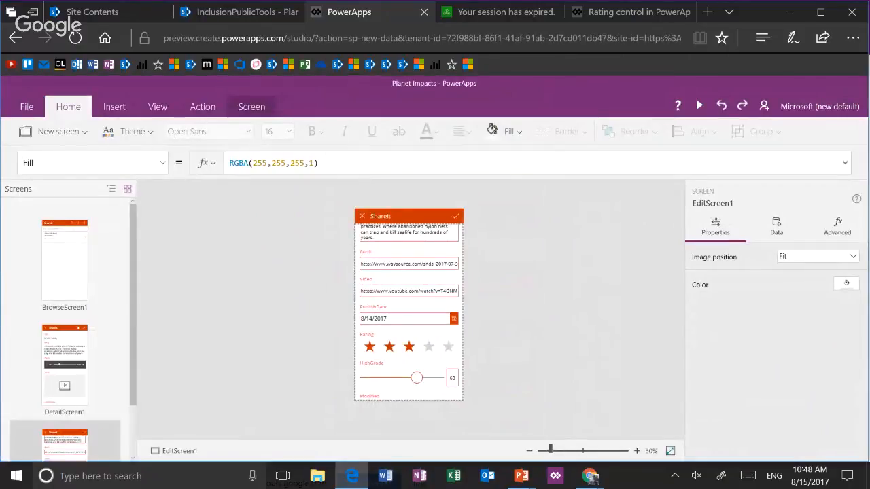
# Change the app's theme to Aqua and check the edit form in preview mode
pyautogui.click(128, 132)
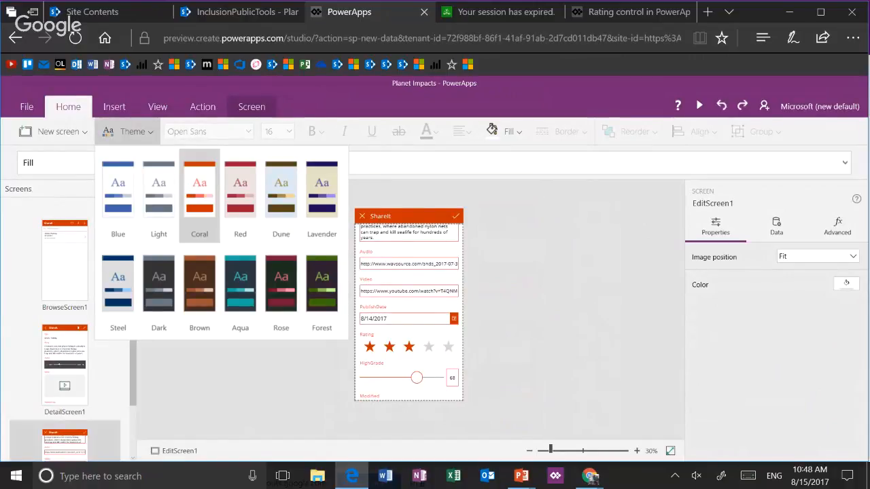
pyautogui.click(240, 285)
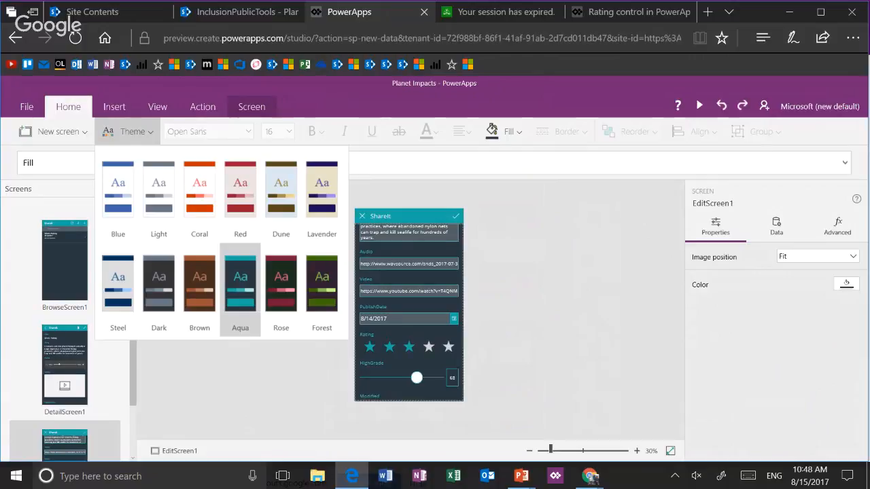
pyautogui.press('F5')
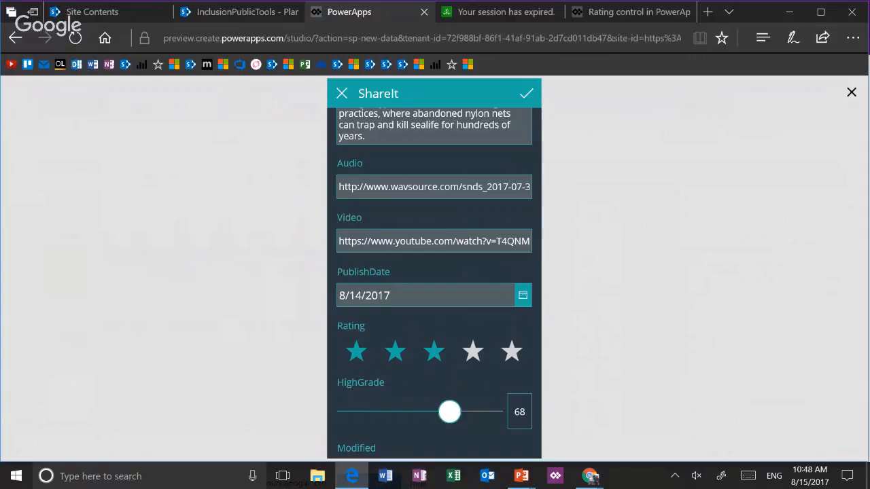
pyautogui.press('Escape')
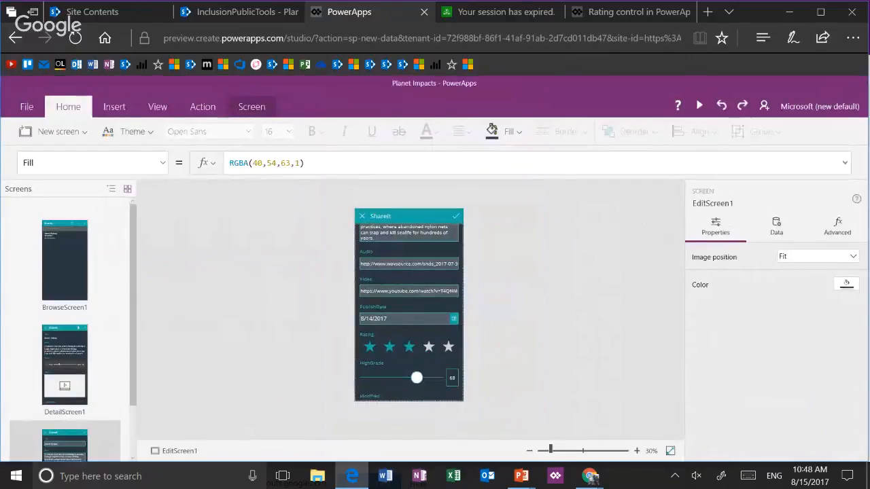
# Try red (D0021B) as the background color of the Rating card, and undo that change
pyautogui.click(409, 342)
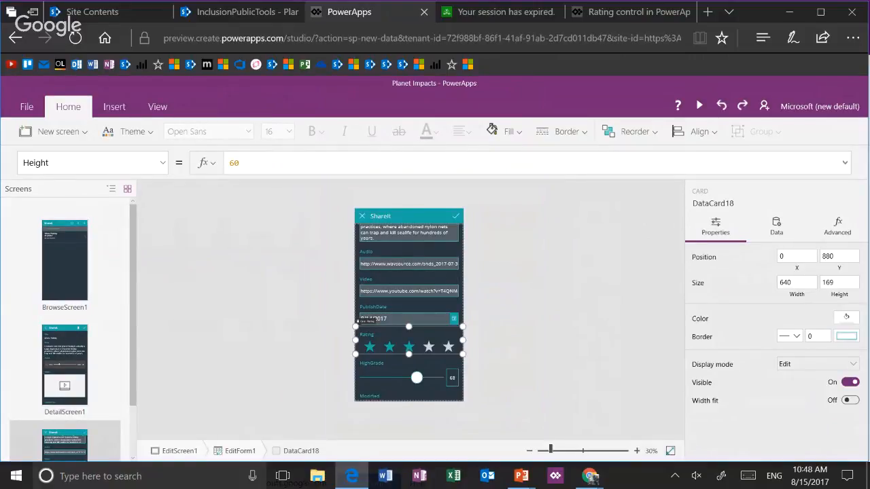
pyautogui.click(846, 318)
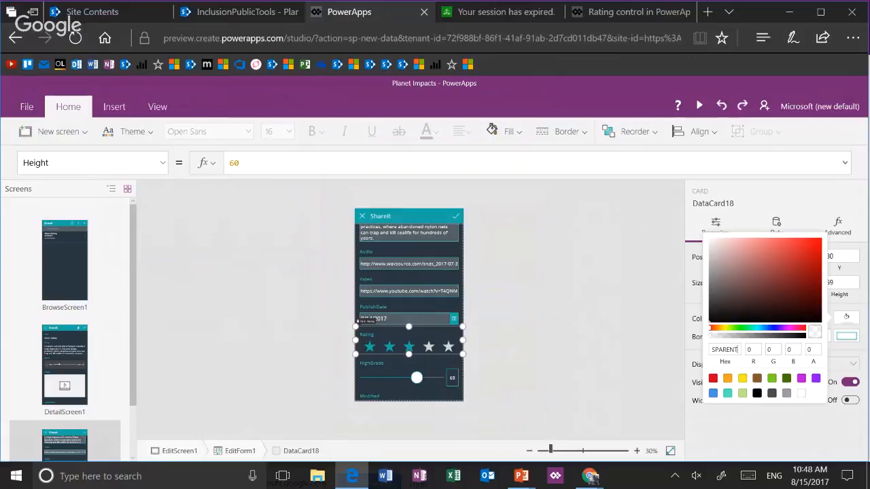
pyautogui.click(714, 379)
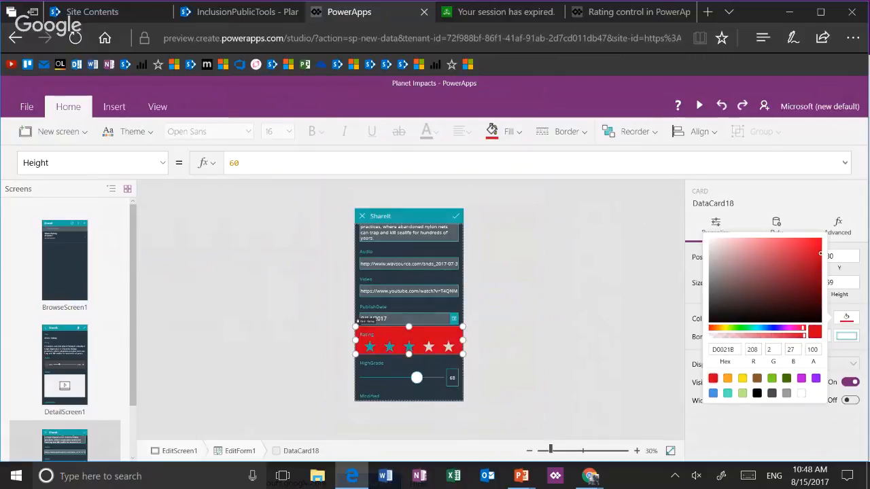
pyautogui.press('Escape')
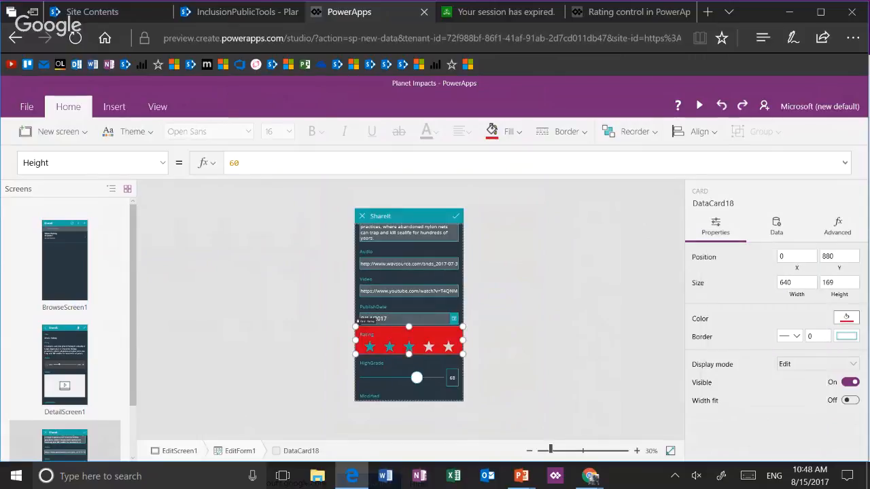
pyautogui.hotkey('ctrl', 'z')
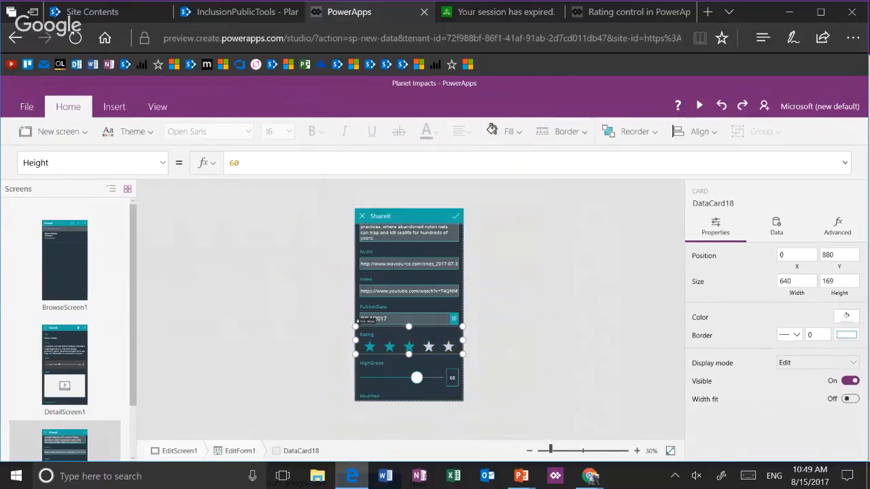
# Set the rating fill of the star control on the edit form to red (D0021B)
pyautogui.click(409, 347)
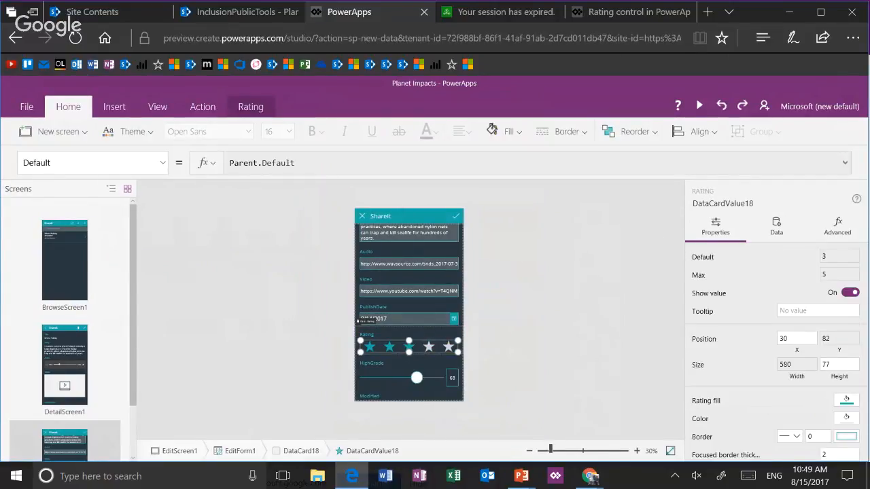
pyautogui.scroll(-2, 775, 353)
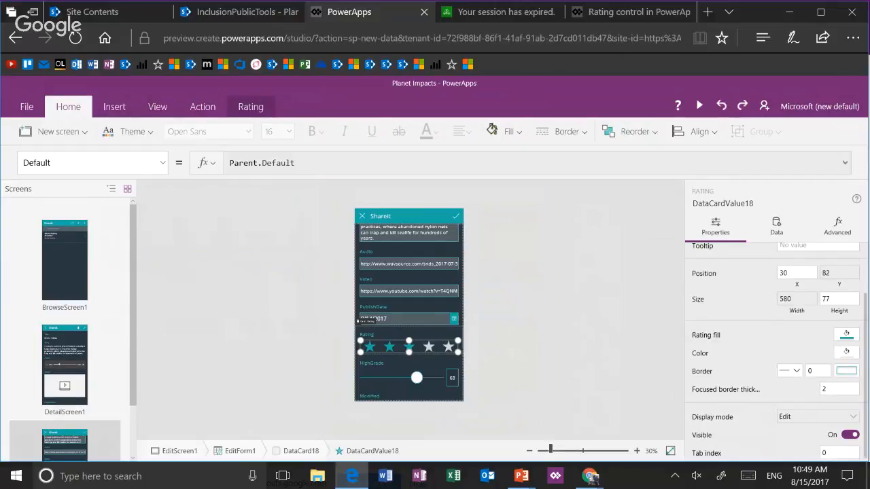
pyautogui.click(847, 334)
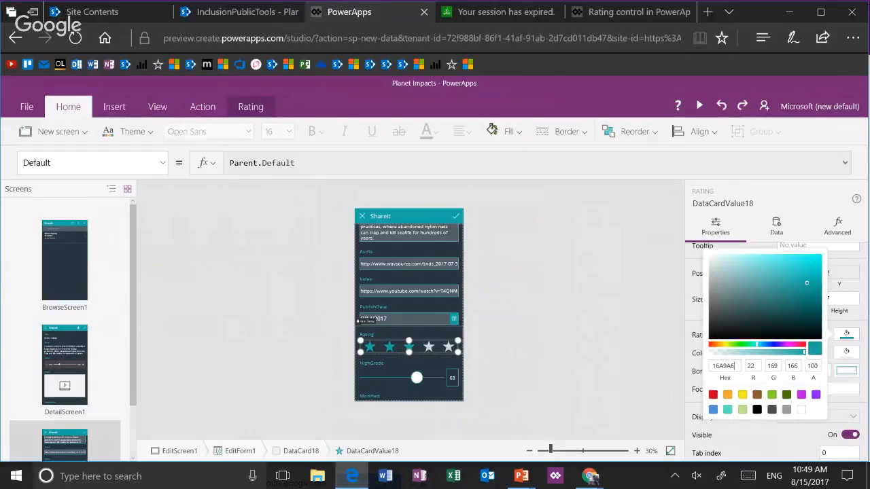
pyautogui.click(714, 395)
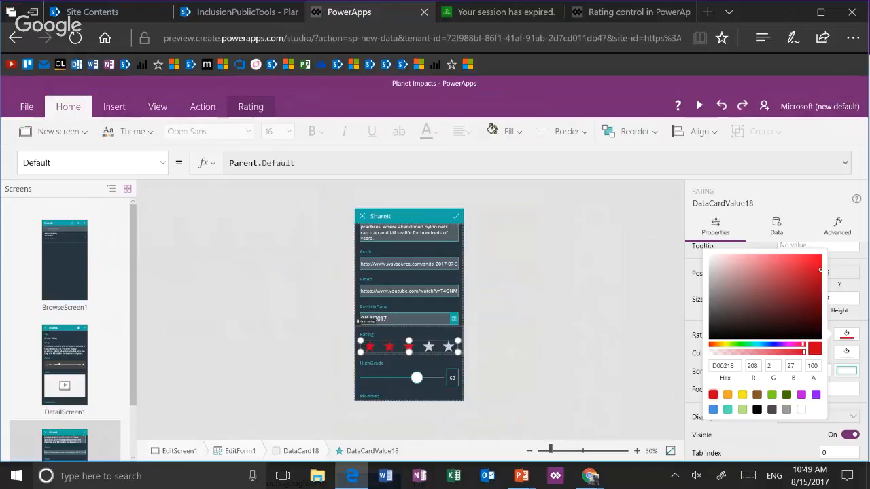
pyautogui.click(567, 369)
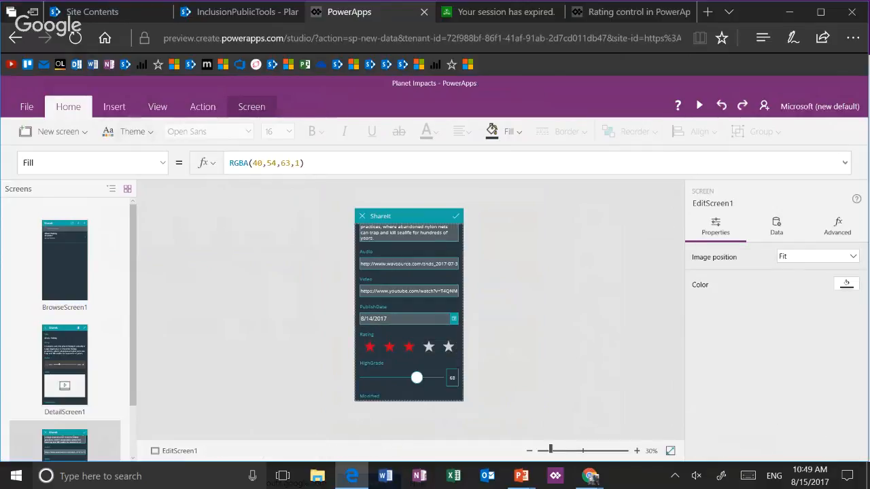
# Try the Dark, Light and Blue themes on the app, and settle on Light
pyautogui.click(128, 132)
pyautogui.click(159, 291)
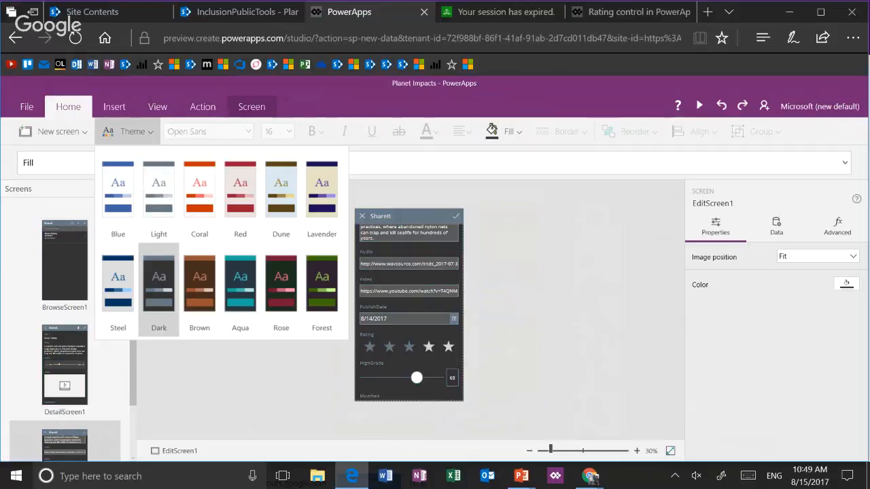
pyautogui.click(159, 196)
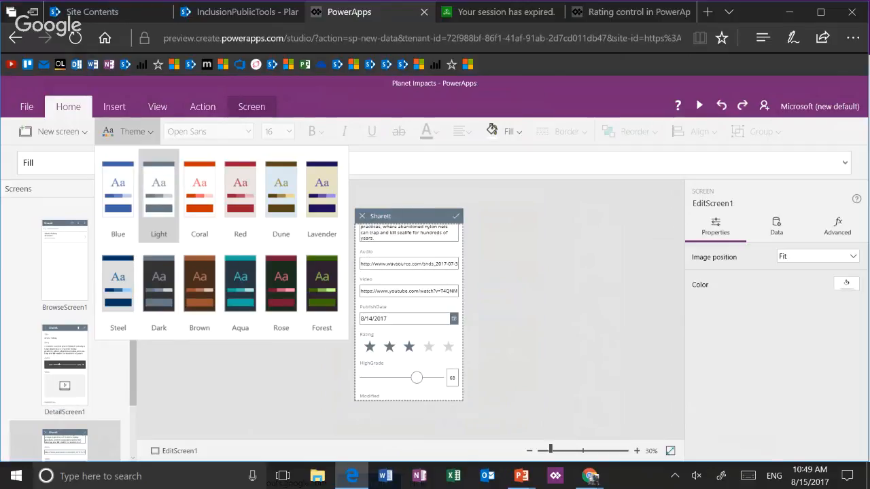
pyautogui.click(117, 196)
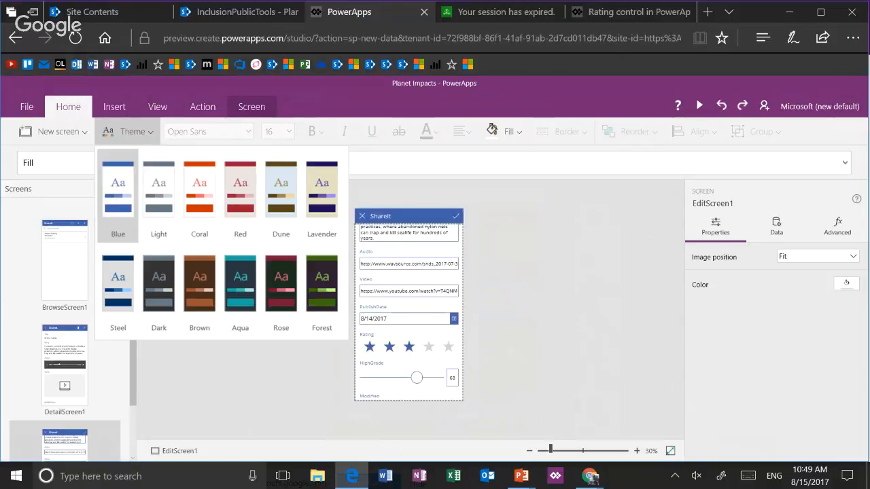
pyautogui.click(158, 196)
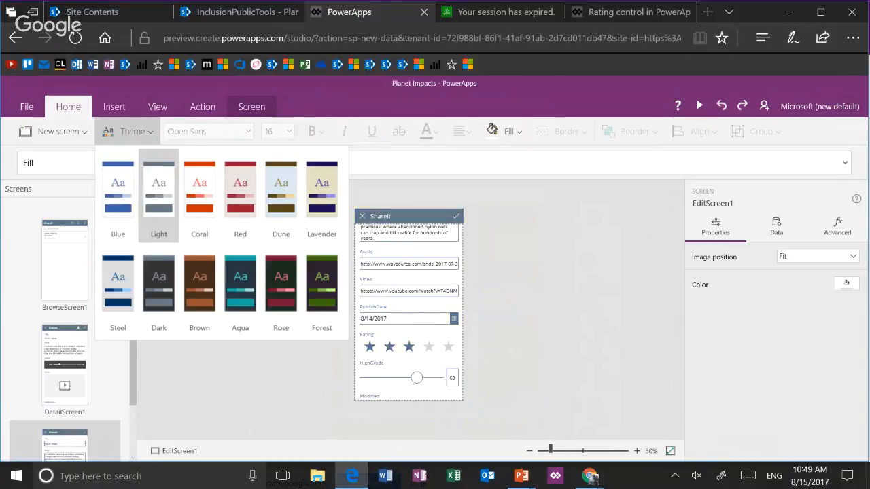
pyautogui.press('Escape')
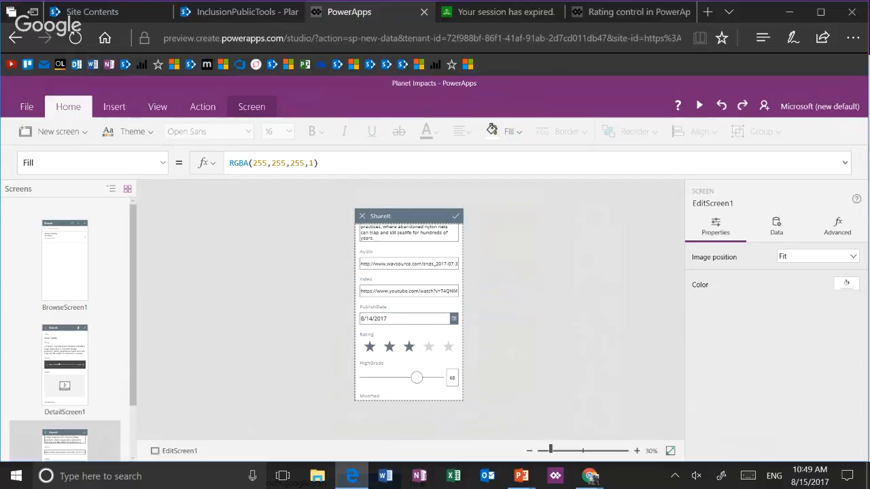
# Override the Light theme's star color by giving the Rating control a red rating fill (D0021B)
pyautogui.click(409, 342)
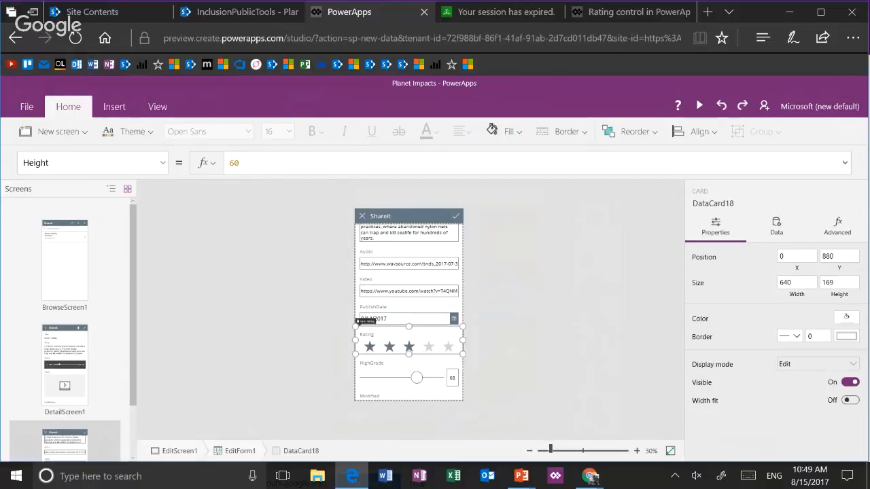
pyautogui.click(409, 347)
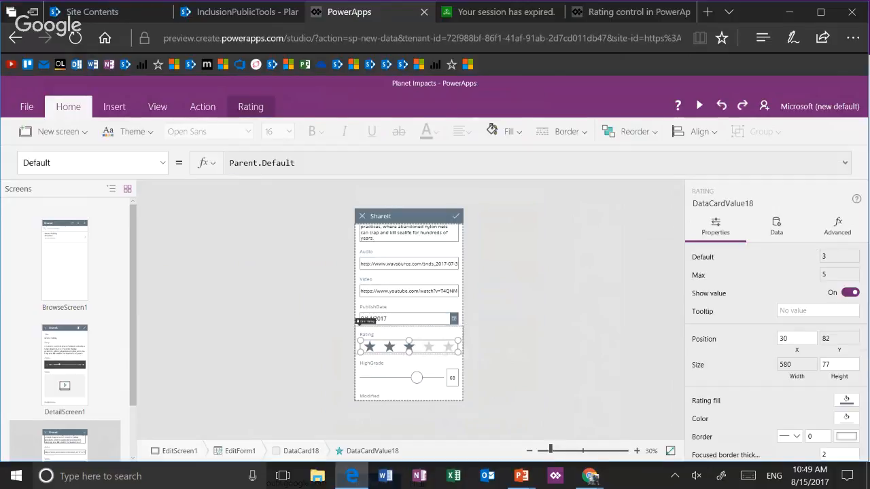
pyautogui.click(846, 401)
pyautogui.click(713, 431)
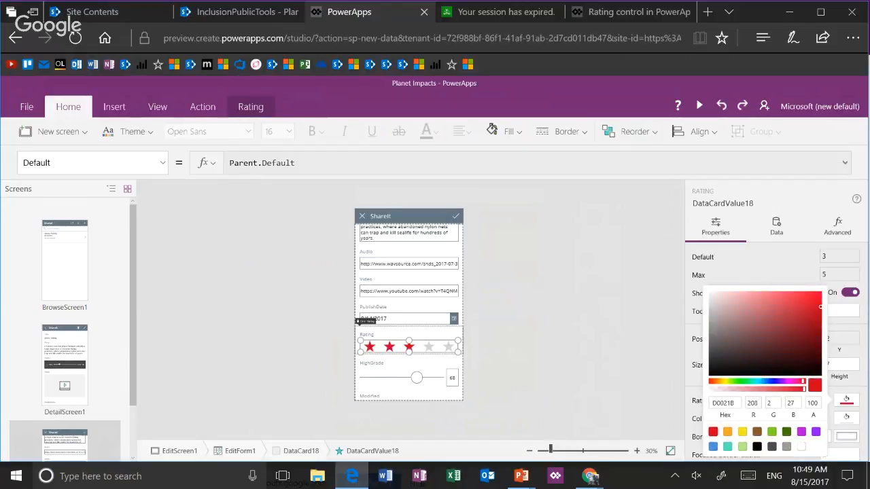
pyautogui.click(605, 389)
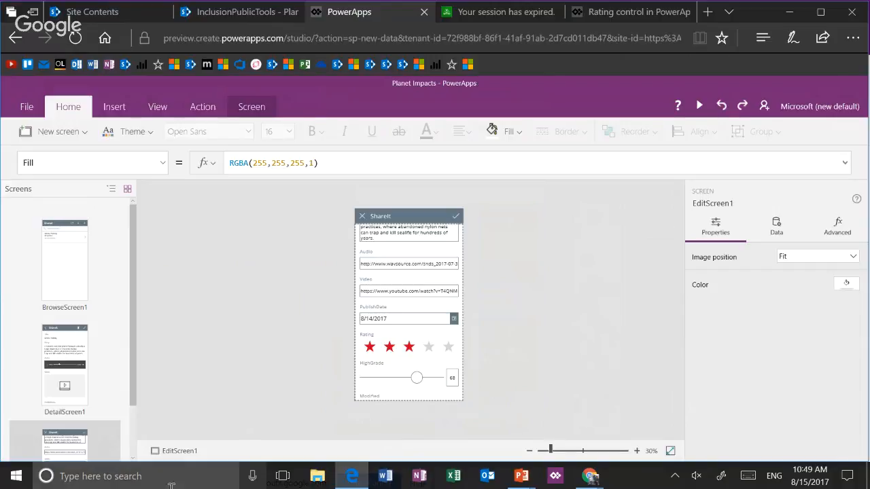
# Switch to the PowerPoint slide show and advance to the Media Controls slide
pyautogui.hotkey('alt', 'Tab')
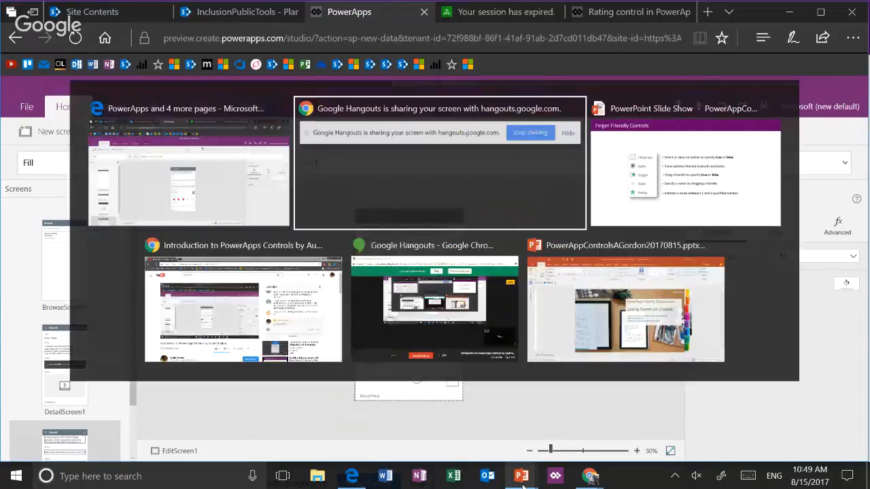
pyautogui.hotkey('alt', 'Tab')
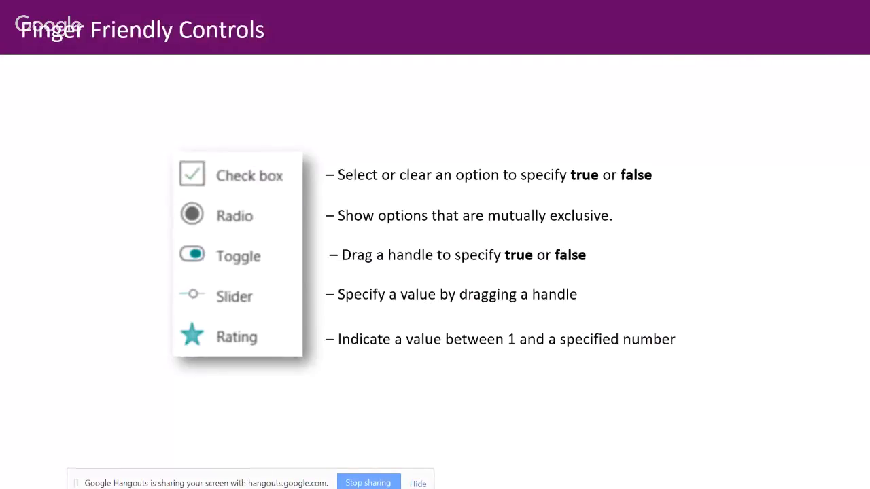
pyautogui.press('Right')
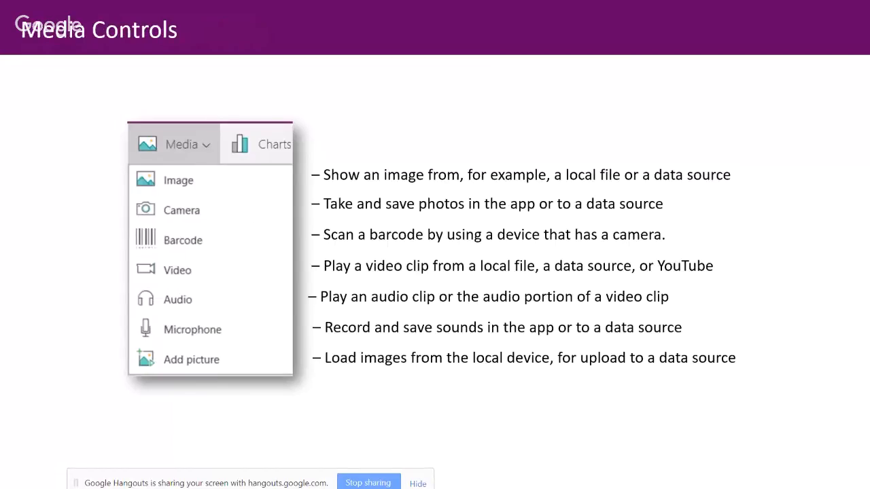
# Look ahead at the Demo App slide and the reference link slide, and return to the Media Controls slide
pyautogui.press('Right')
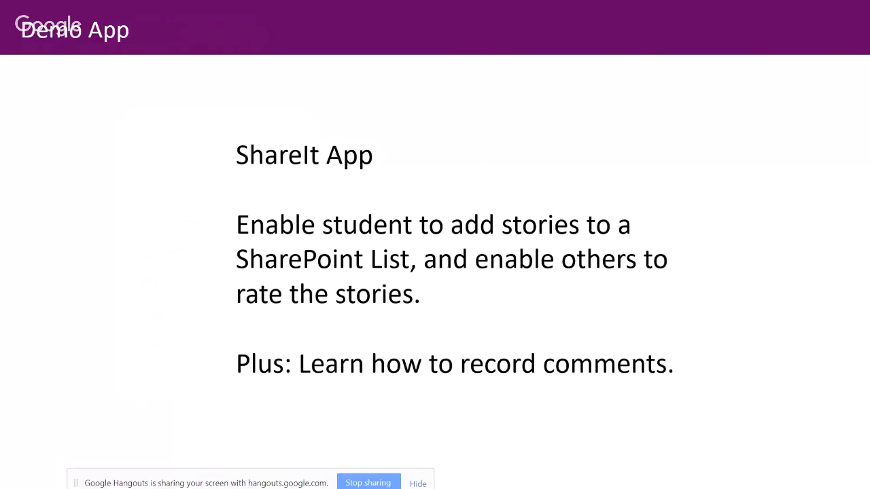
pyautogui.press('Right')
pyautogui.press('Left')
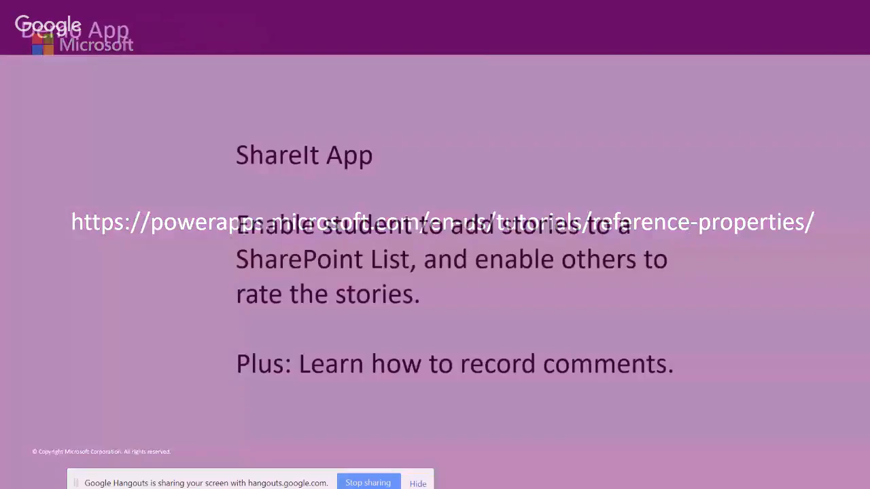
pyautogui.press('Right')
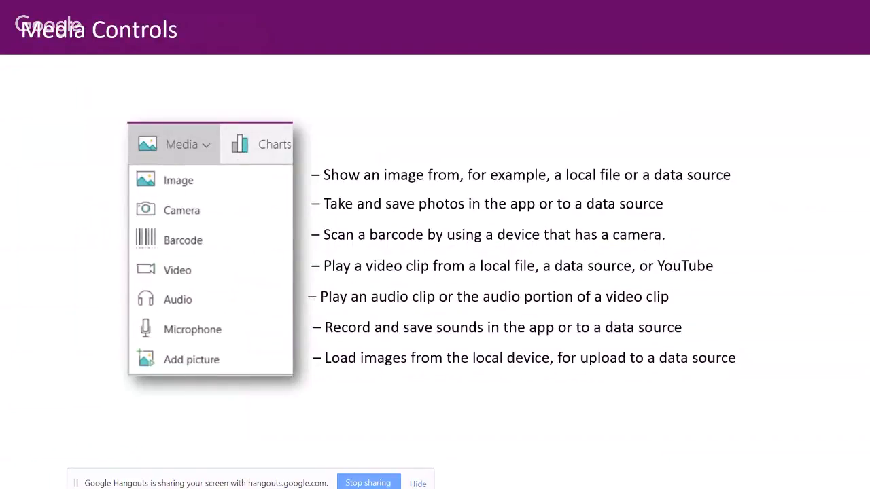
# Switch to the PowerApps Studio desktop app and create a blank app with the phone layout
pyautogui.hotkey('alt', 'Tab')
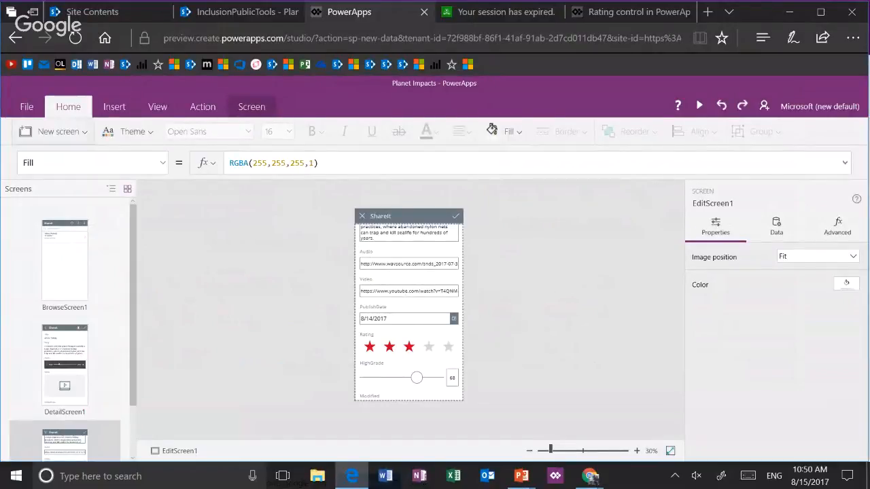
pyautogui.click(58, 131)
pyautogui.click(363, 13)
pyautogui.click(555, 476)
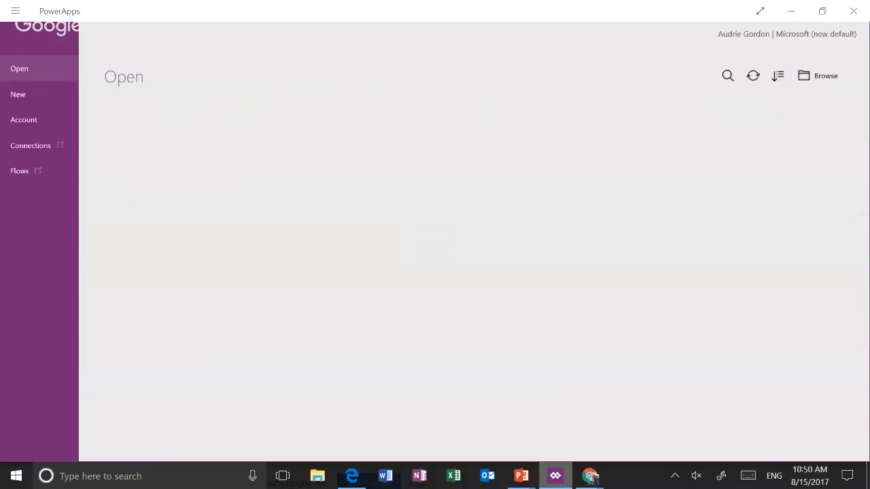
pyautogui.click(38, 100)
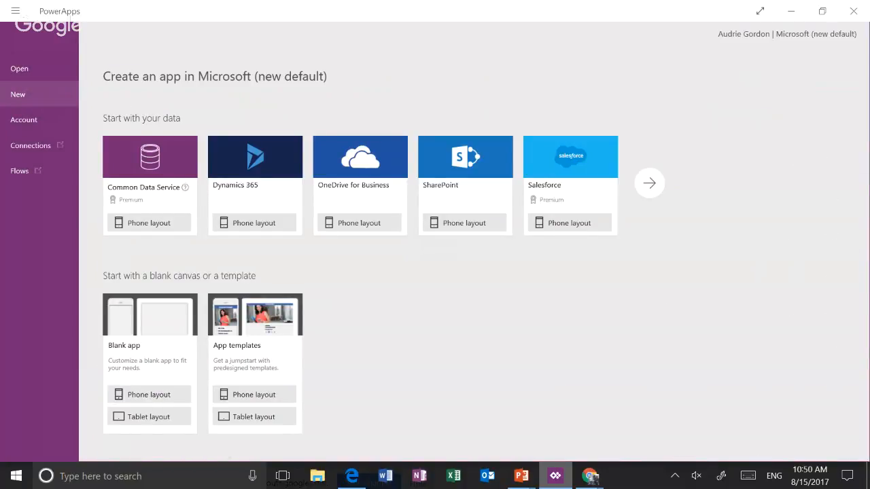
pyautogui.click(149, 395)
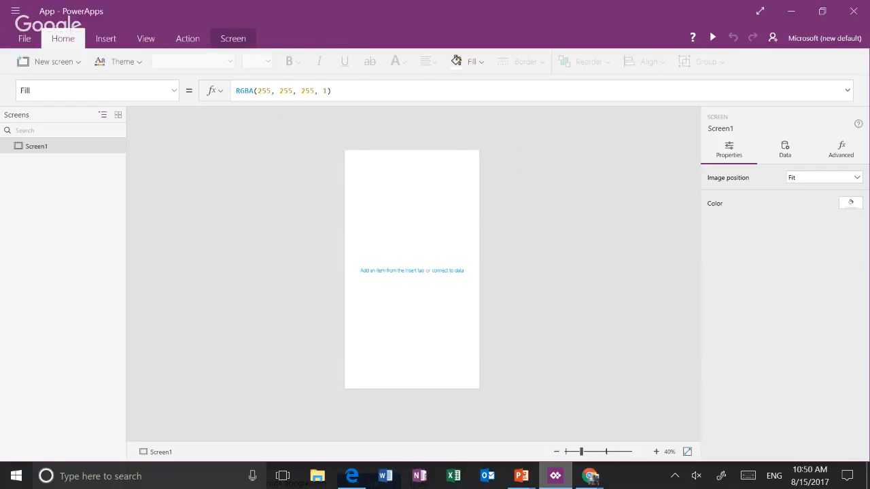
# Switch to the YouTube live stream page in Chrome to check its live chat, and return to the blank app in PowerApps Studio
pyautogui.hotkey('alt', 'Tab')
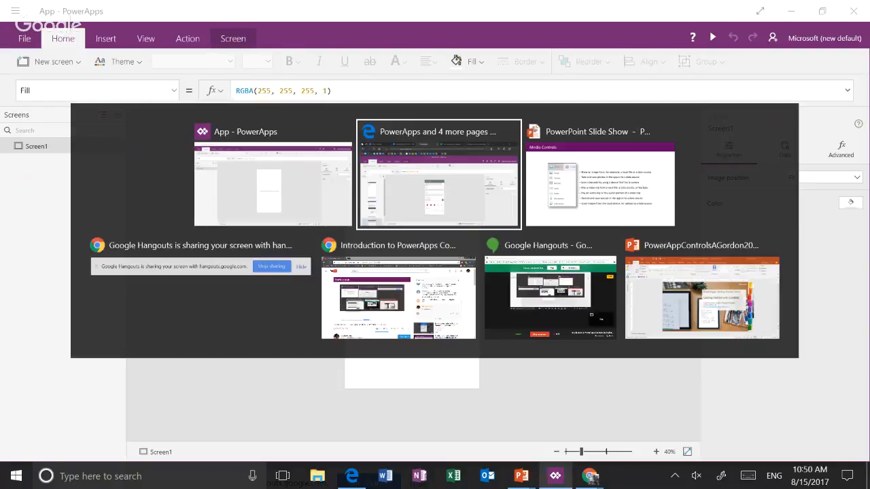
pyautogui.hotkey('alt', 'Tab')
pyautogui.hotkey('alt', 'Tab')
pyautogui.hotkey('alt', 'Tab')
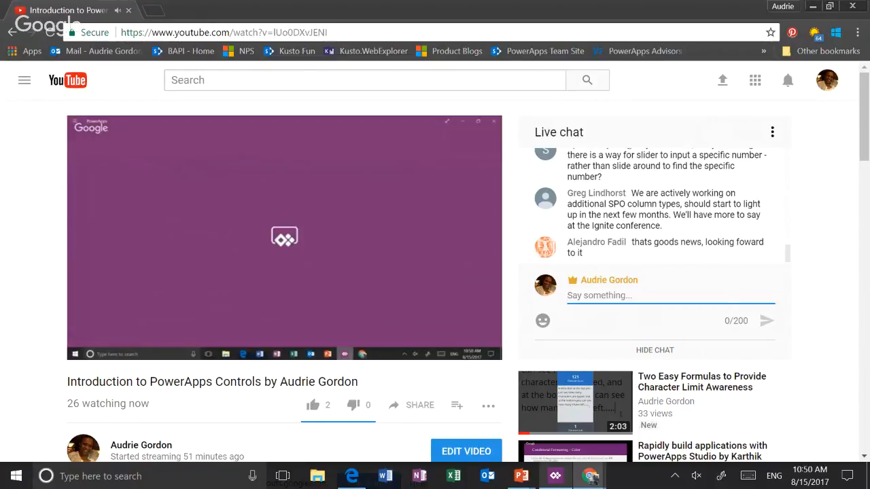
pyautogui.hotkey('alt', 'Tab')
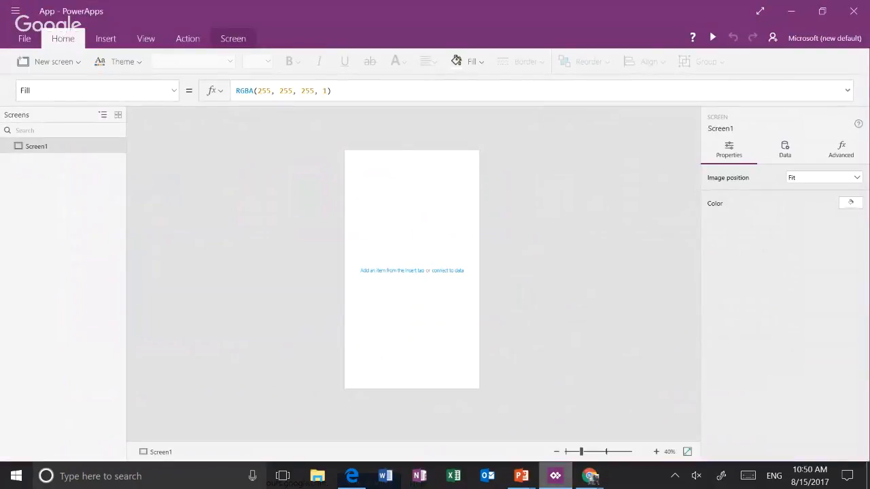
# Insert a Microphone media control near the top of the blank screen
pyautogui.click(606, 452)
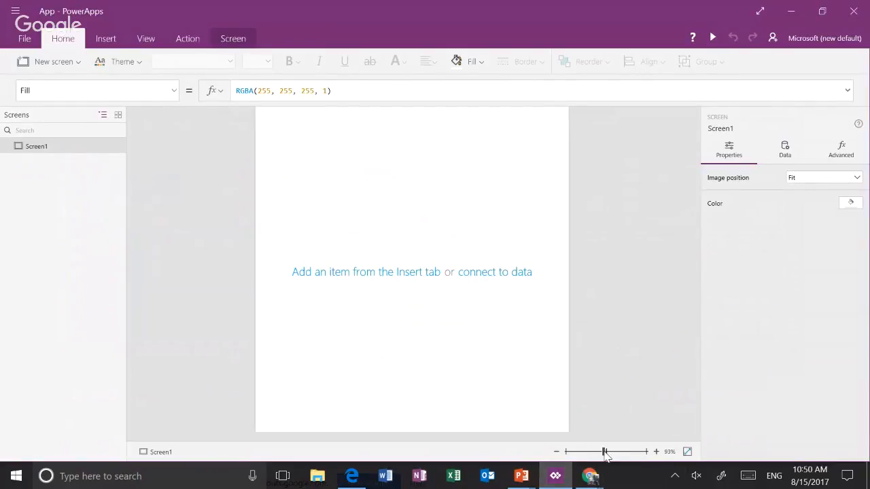
pyautogui.scroll(2, 594, 304)
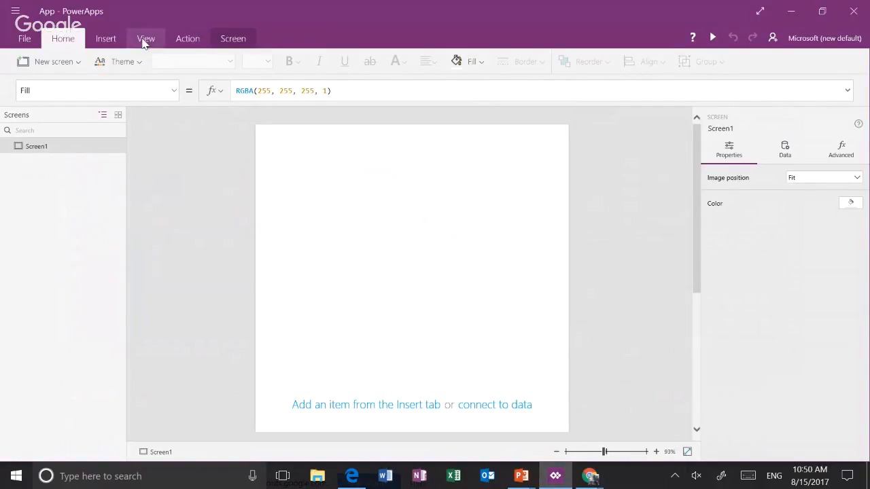
pyautogui.click(107, 39)
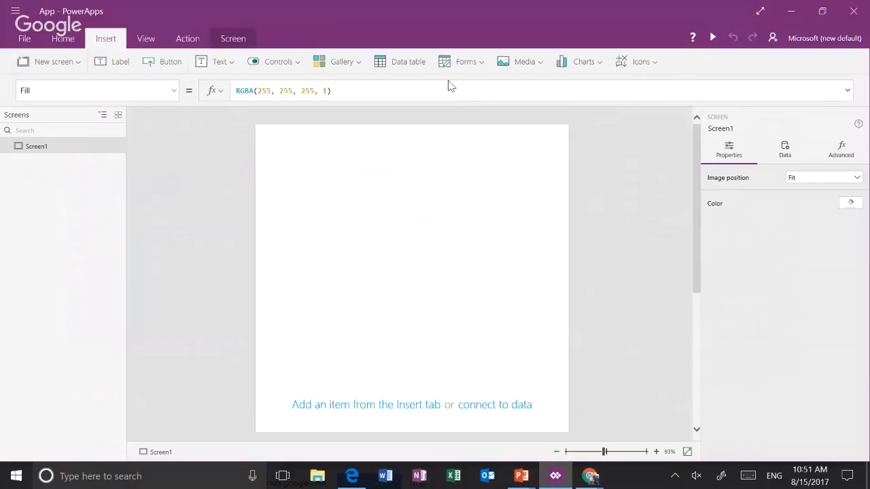
pyautogui.click(544, 63)
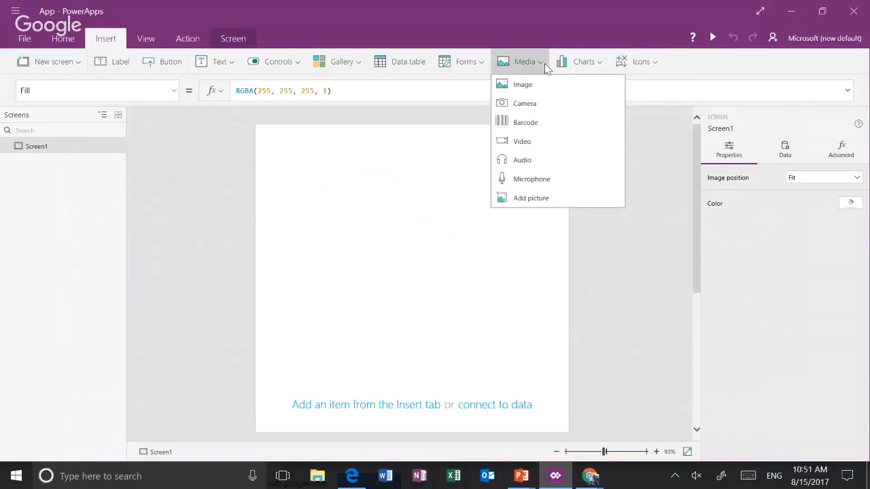
pyautogui.click(537, 179)
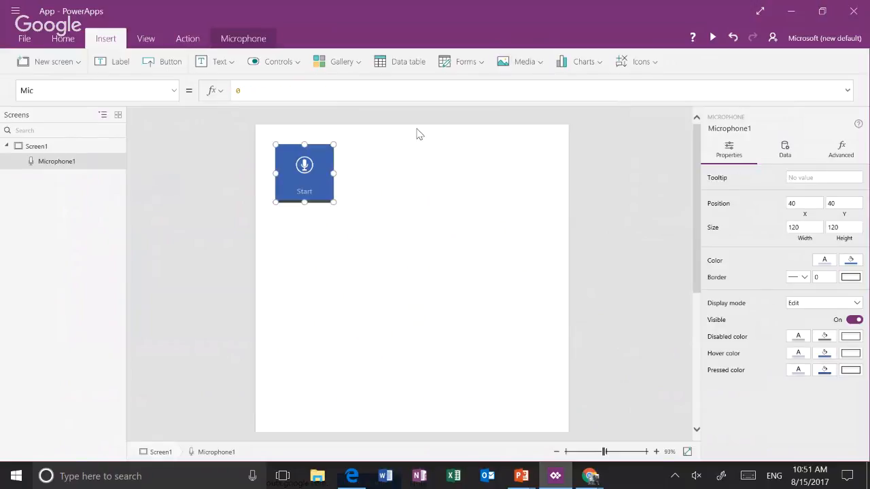
# Insert a blank vertical gallery and lower its top edge to about Y 215 so it sits below the microphone
pyautogui.click(550, 65)
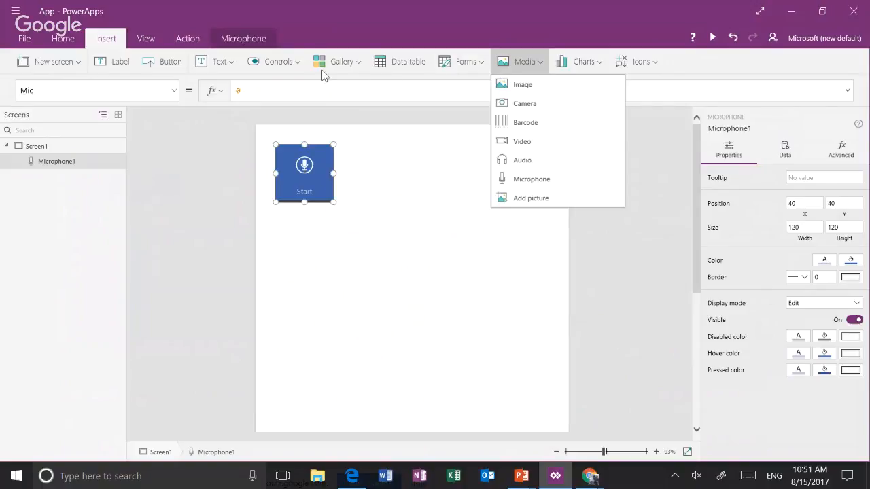
pyautogui.click(344, 72)
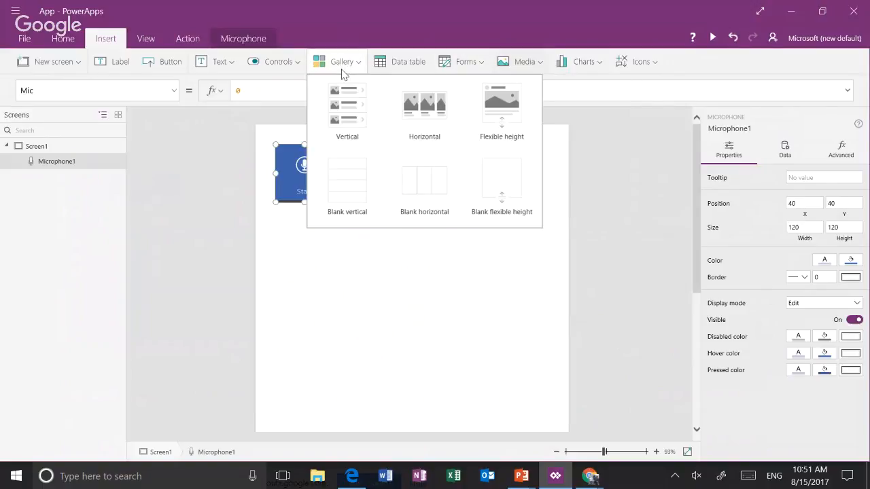
pyautogui.click(364, 204)
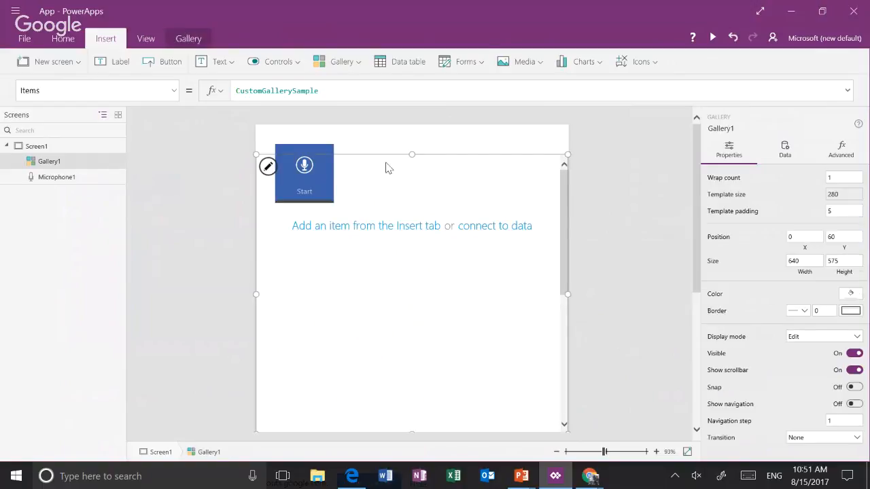
pyautogui.moveTo(410, 153); pyautogui.dragTo(411, 230)
# Move the microphone control to about X 65, Y 55 in the space above the gallery
pyautogui.click(333, 200)
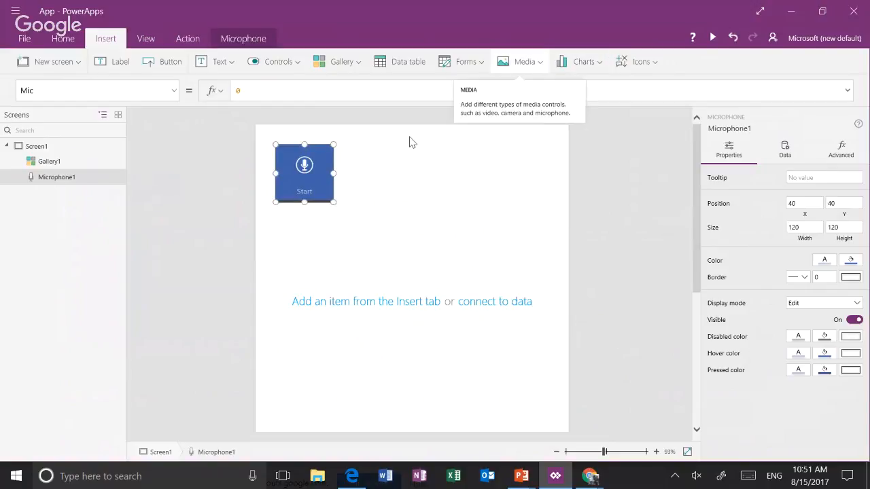
pyautogui.click(540, 66)
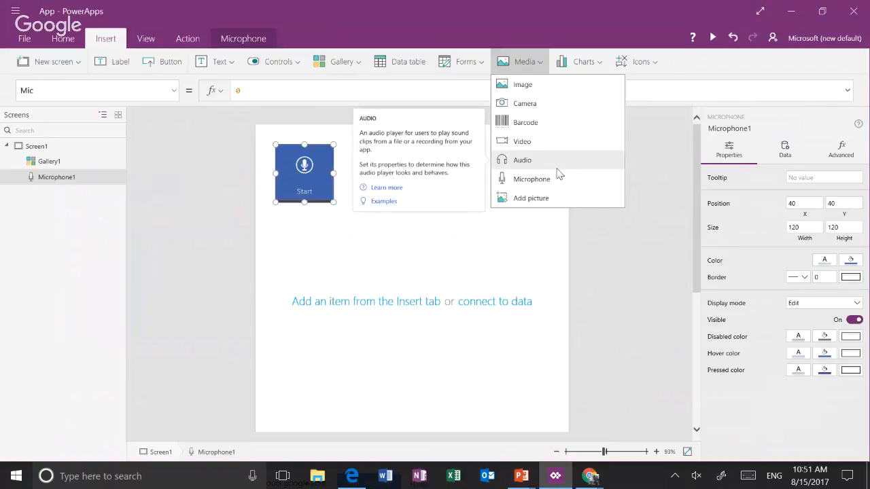
pyautogui.click(371, 178)
pyautogui.click(327, 179)
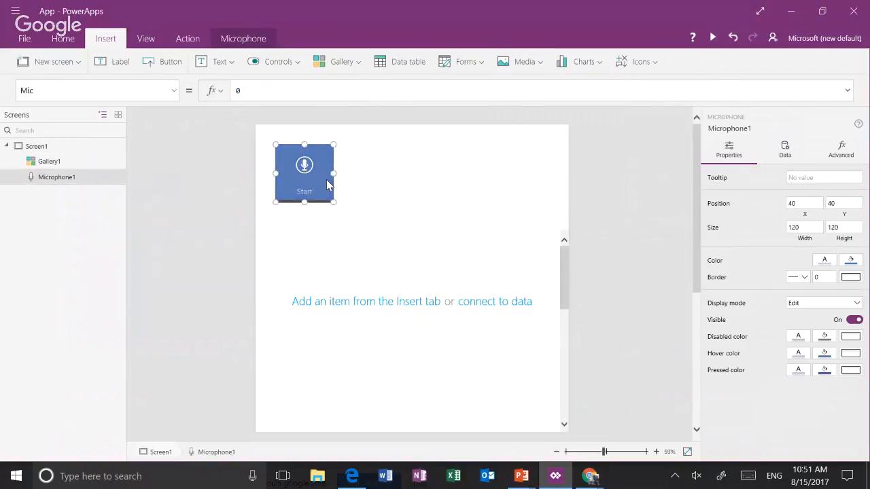
pyautogui.moveTo(326, 200); pyautogui.dragTo(334, 205)
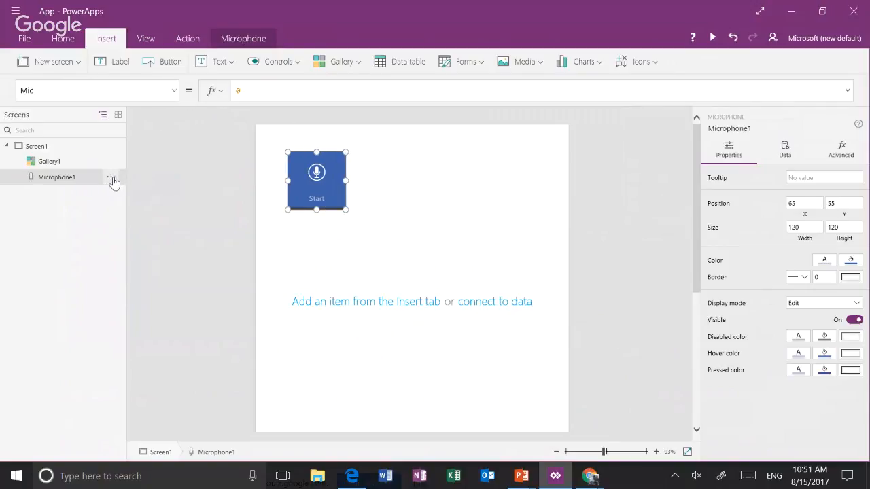
# Rename the microphone control as AudriesMic
pyautogui.click(131, 234)
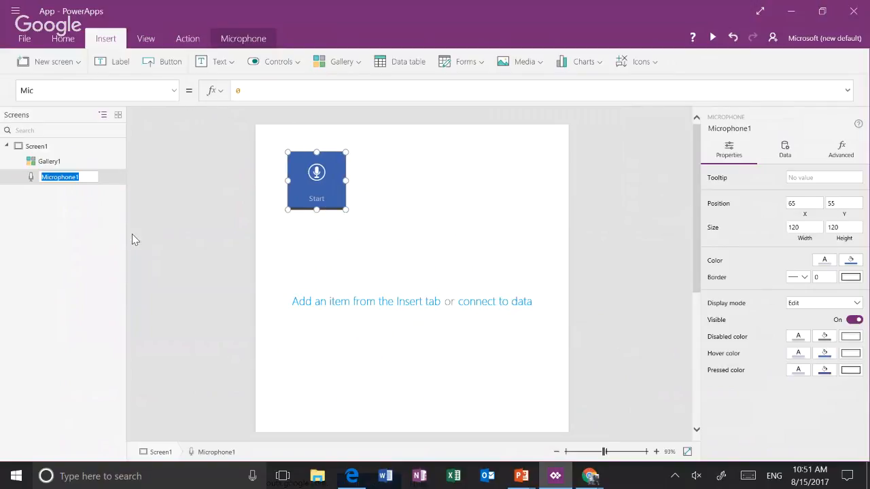
pyautogui.write('AudriesMic')
pyautogui.press('Return')
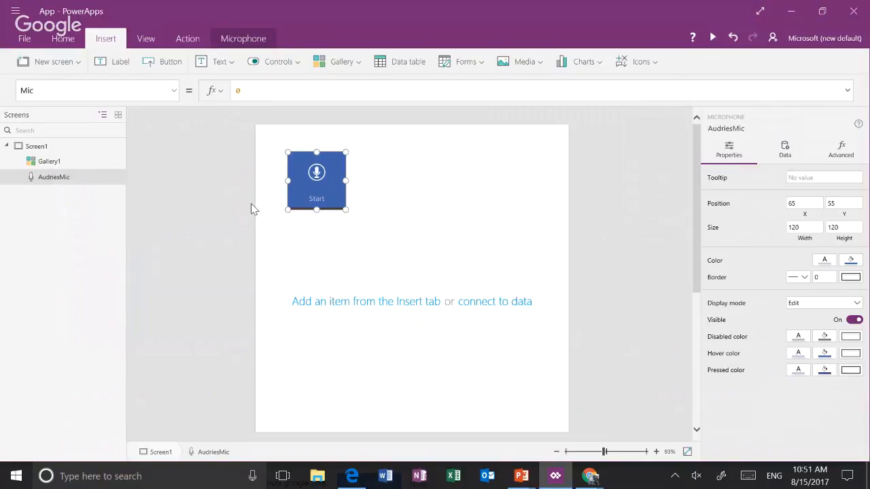
# Set the microphone's OnStop property to Collect(AudriesRecording,AudriesMic.Audio)
pyautogui.click(174, 100)
pyautogui.scroll(-5, 152, 219)
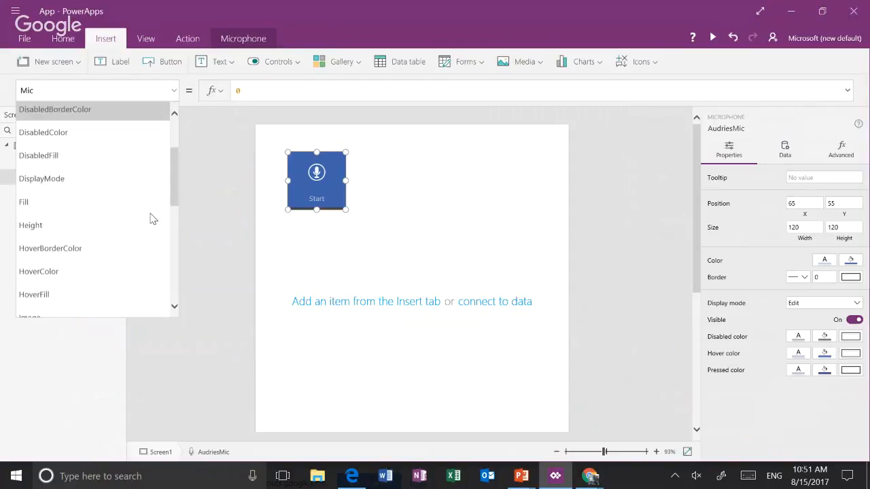
pyautogui.scroll(-2, 151, 219)
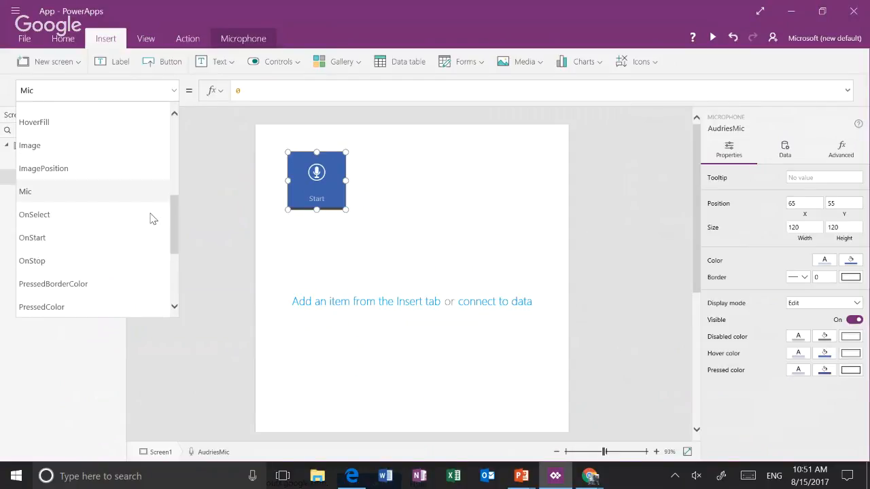
pyautogui.click(134, 260)
pyautogui.moveTo(255, 91); pyautogui.dragTo(209, 97)
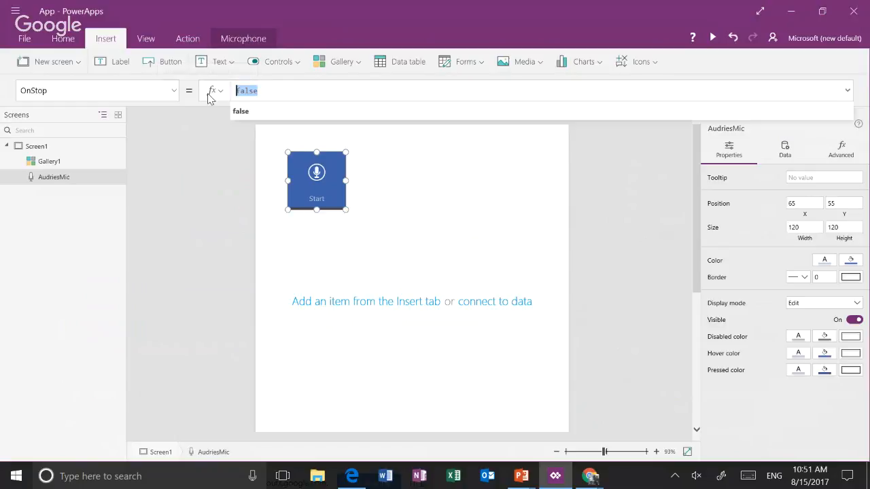
pyautogui.write('Collect')
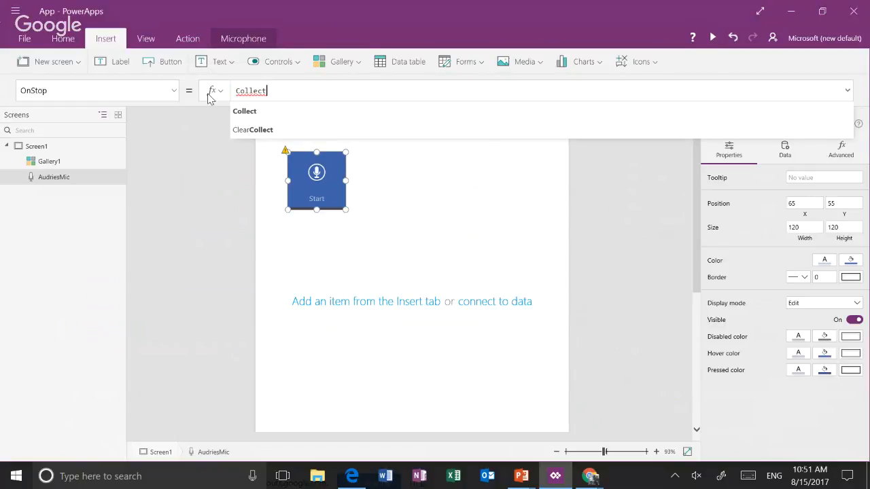
pyautogui.write('(Audr')
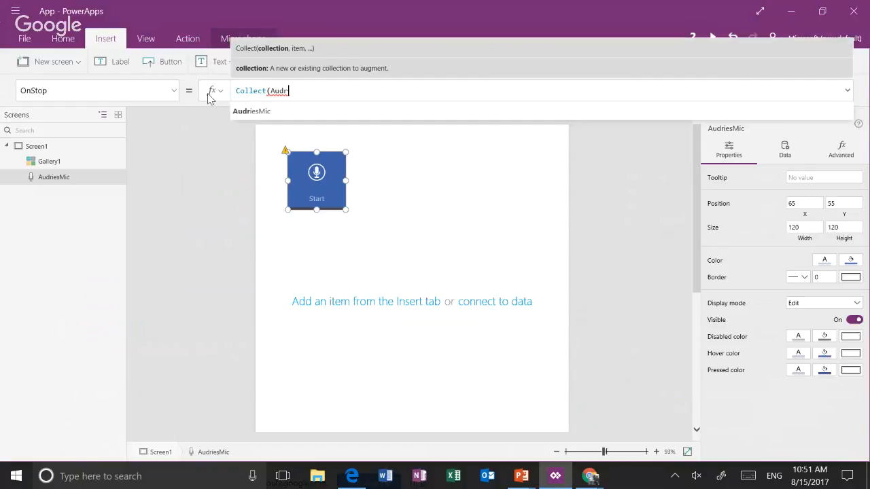
pyautogui.write('iesRecording,')
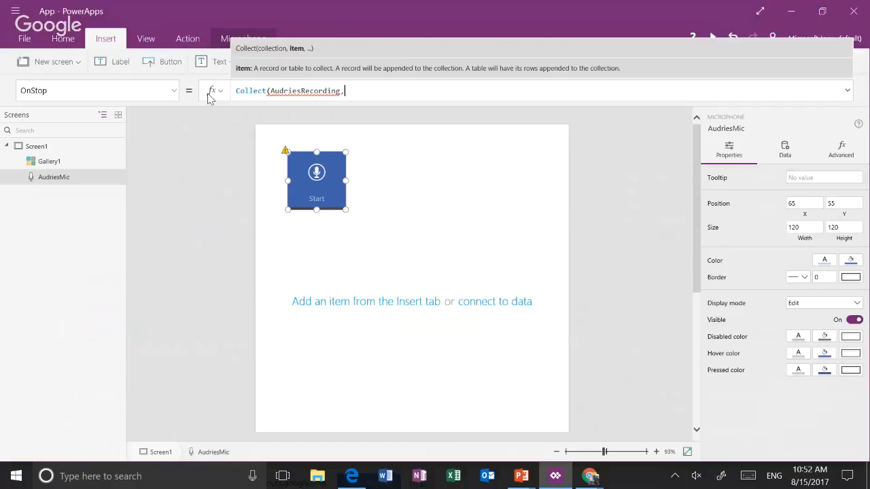
pyautogui.write('Audries')
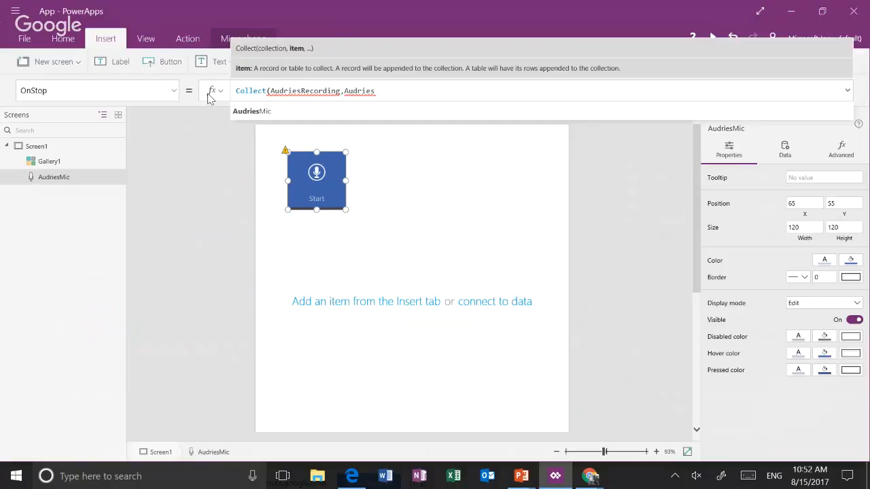
pyautogui.write('Mic.Au')
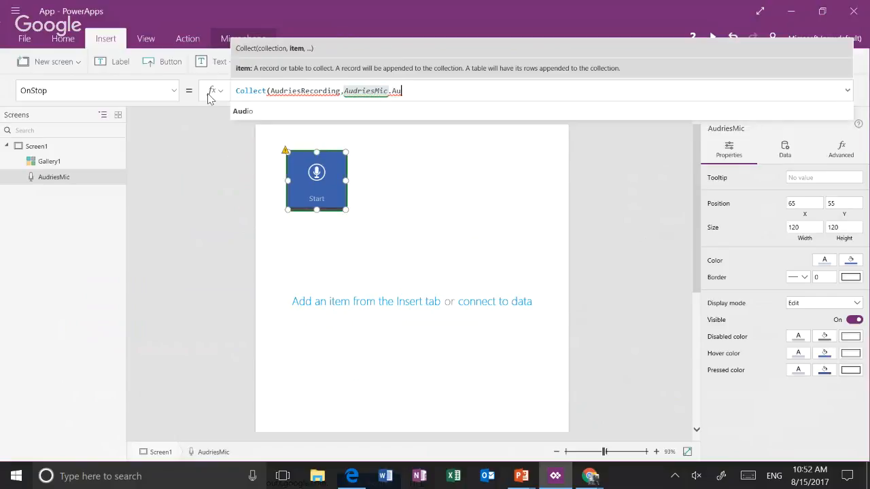
pyautogui.write('dio)')
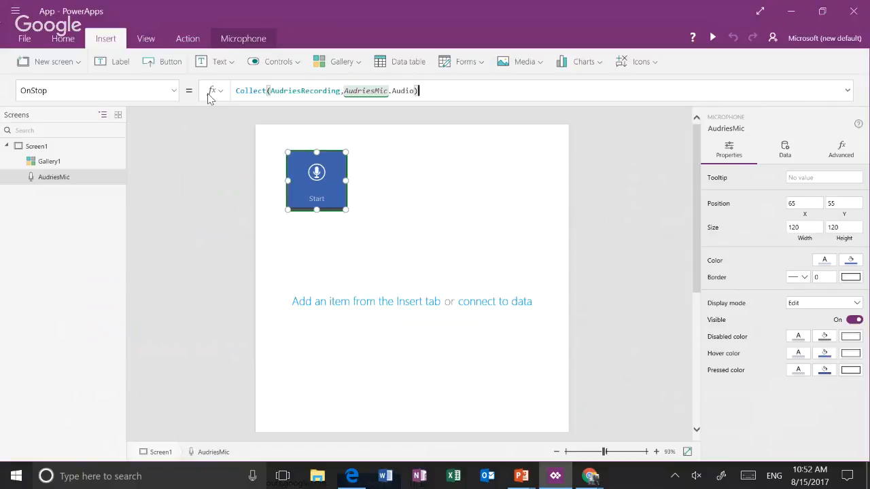
# Set the gallery's Items property to the AudriesRecording collection
pyautogui.click(412, 350)
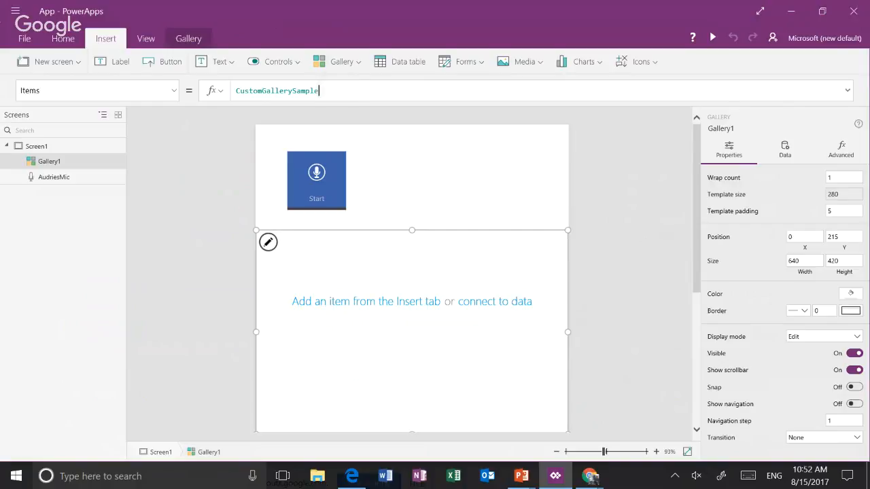
pyautogui.click(278, 91)
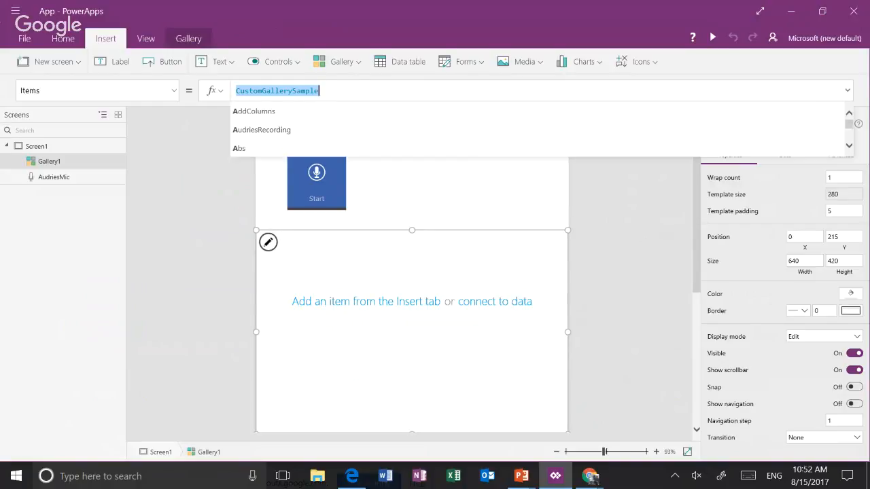
pyautogui.write('a')
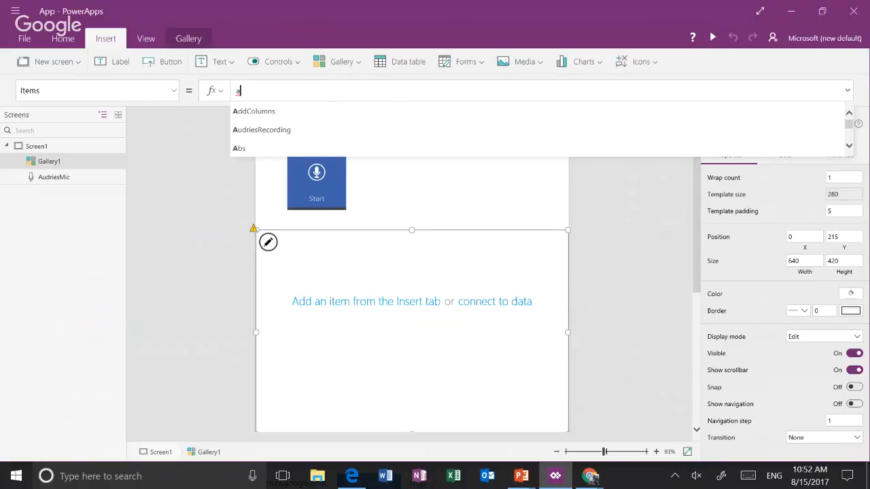
pyautogui.press('Down')
pyautogui.press('Return')
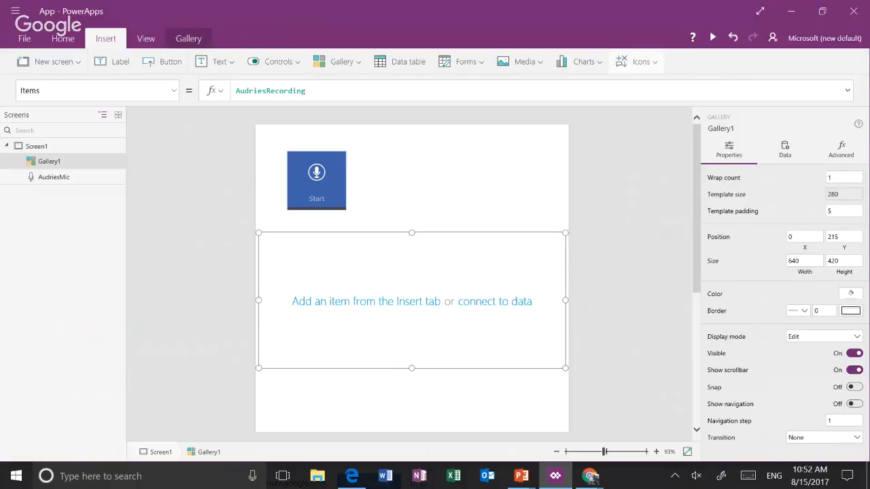
# Insert an audio control into the gallery's template
pyautogui.click(637, 61)
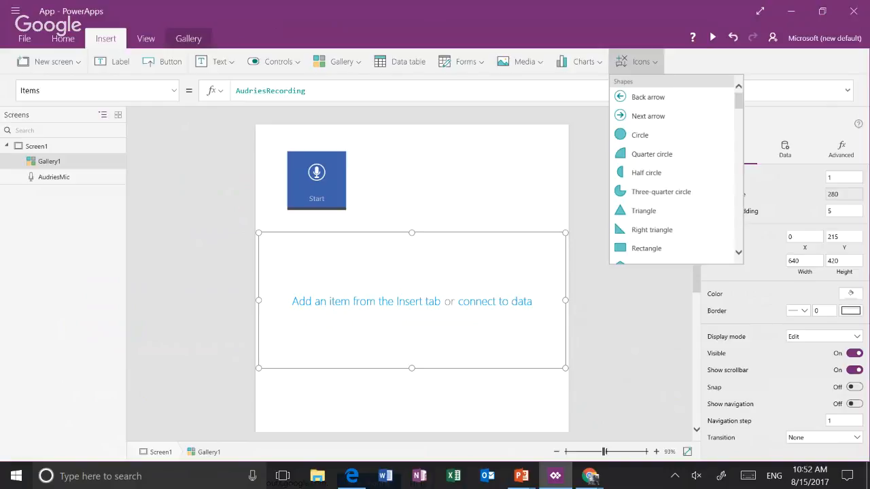
pyautogui.moveTo(739, 101); pyautogui.dragTo(721, 16)
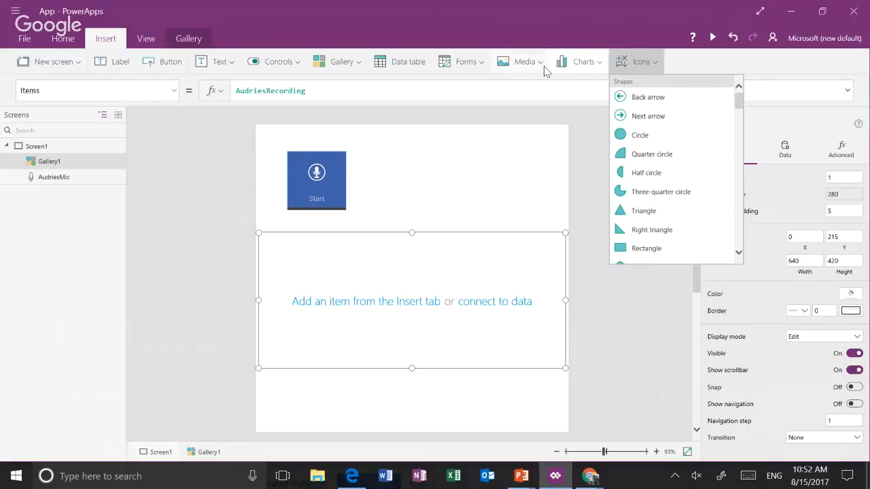
pyautogui.click(545, 69)
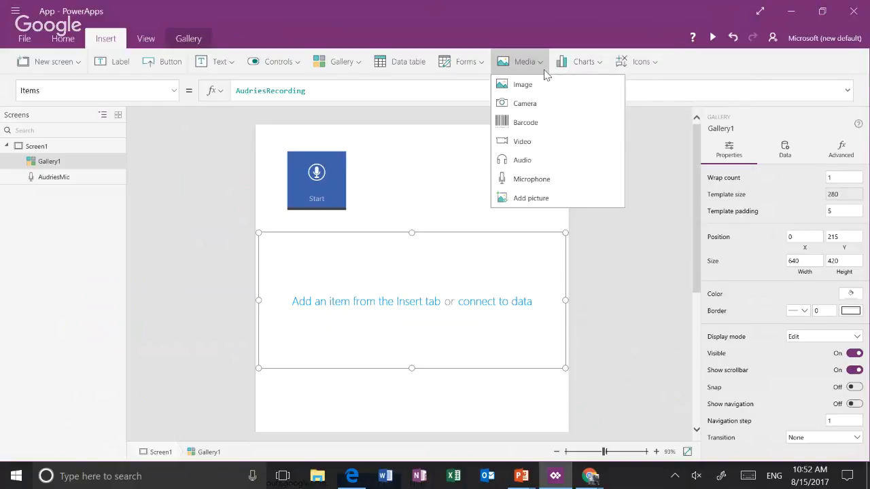
pyautogui.click(542, 161)
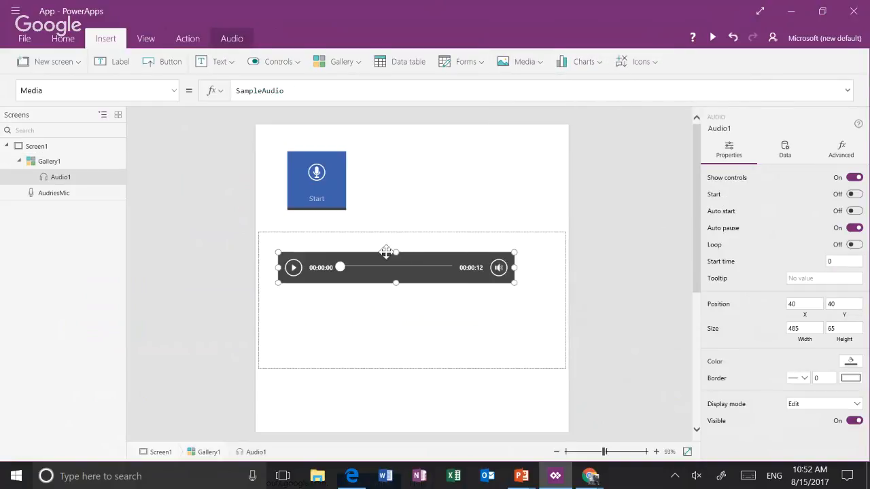
# Rename the audio control as RecordedComments and shift it right to line up with the microphone's left edge
pyautogui.click(112, 180)
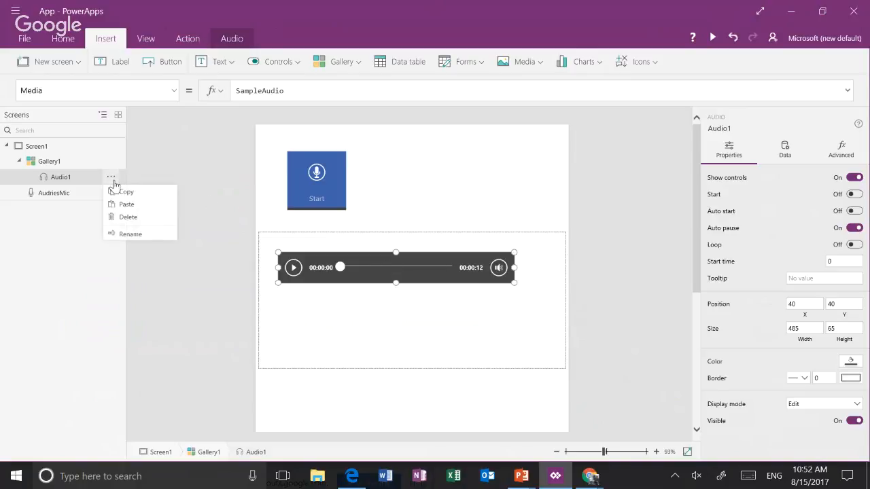
pyautogui.click(140, 235)
pyautogui.write('Comments')
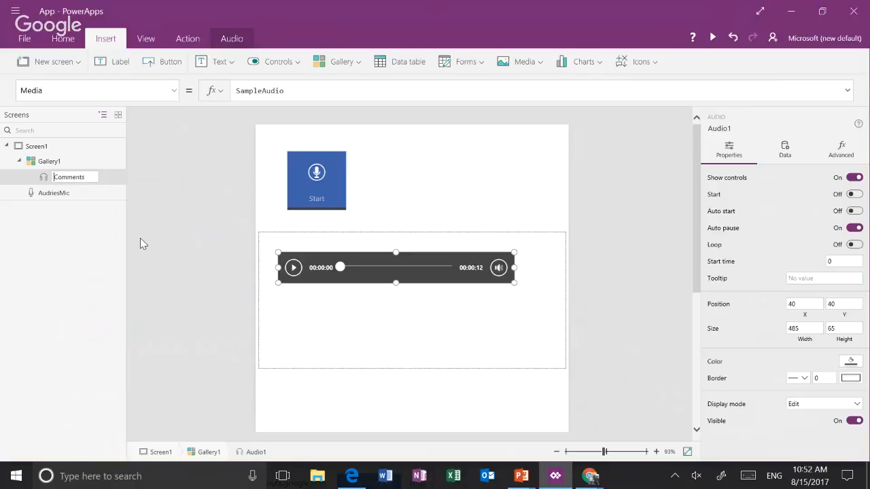
pyautogui.write('Recorded')
pyautogui.press('Return')
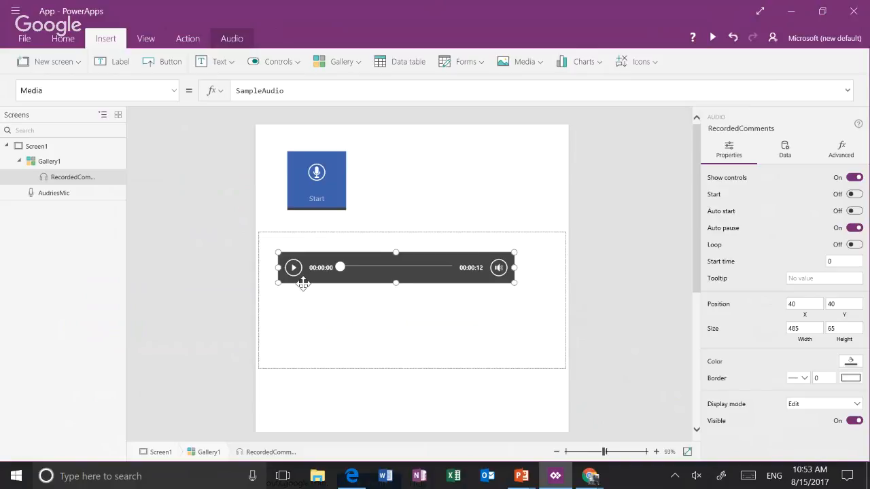
pyautogui.moveTo(303, 284); pyautogui.dragTo(312, 284)
pyautogui.click(404, 227)
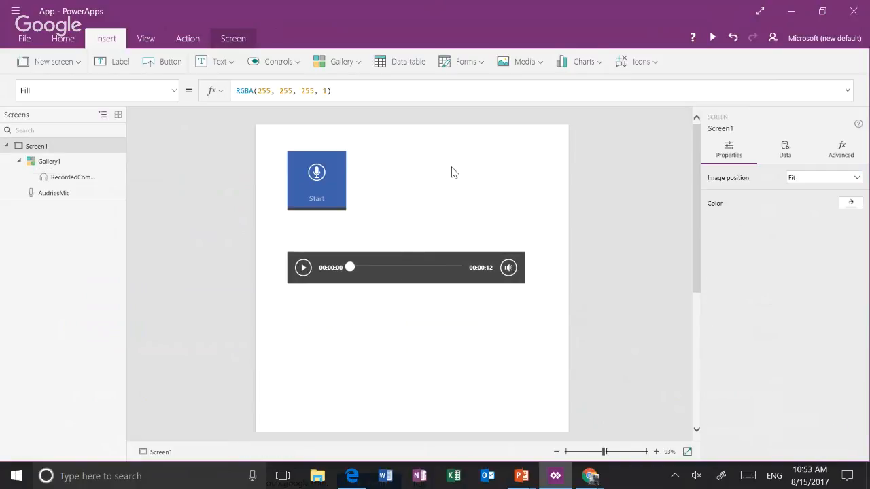
# Preview the app, record a short clip with the microphone, and play it back from the gallery
pyautogui.click(712, 38)
pyautogui.click(363, 66)
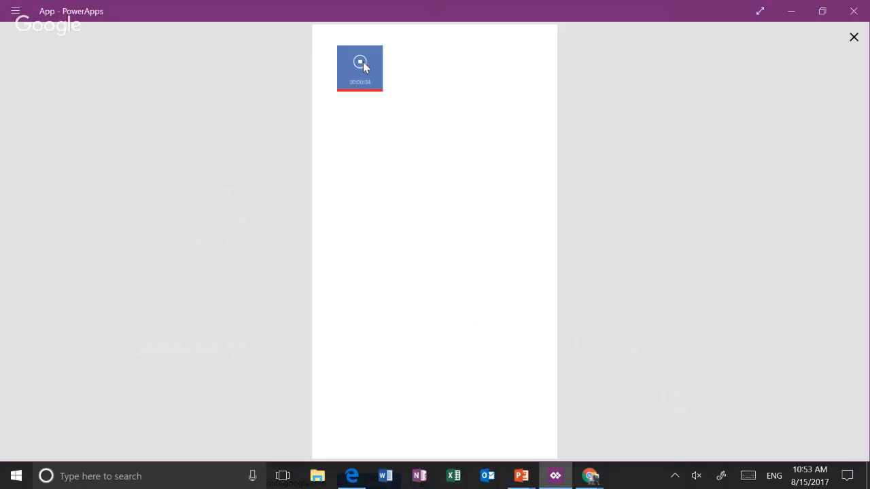
pyautogui.click(364, 66)
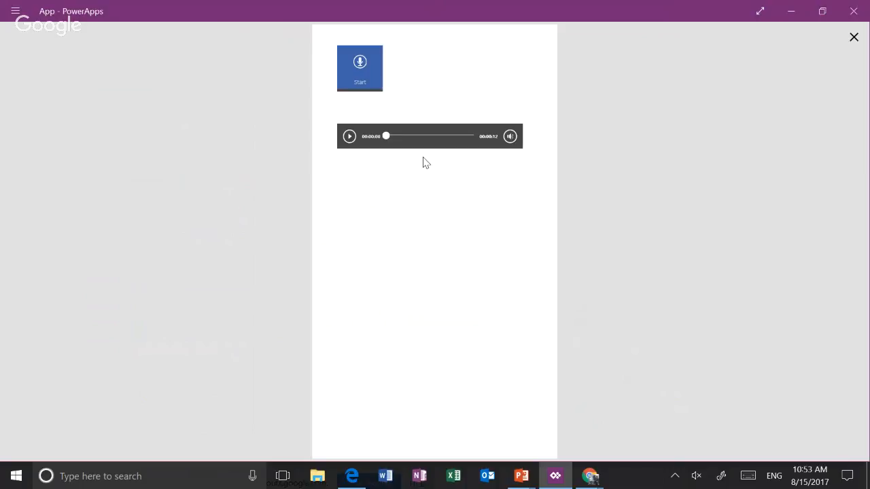
pyautogui.click(350, 136)
pyautogui.click(510, 136)
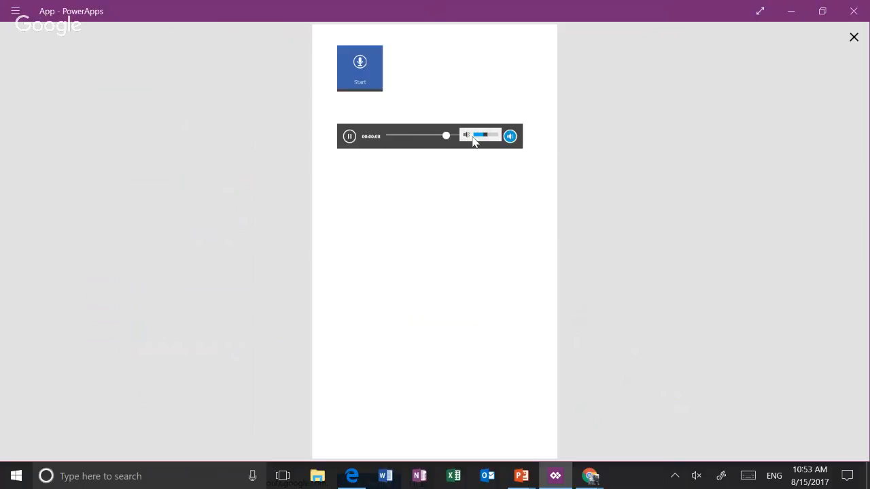
pyautogui.click(349, 137)
# Record a second clip with the microphone and close the app preview
pyautogui.click(510, 136)
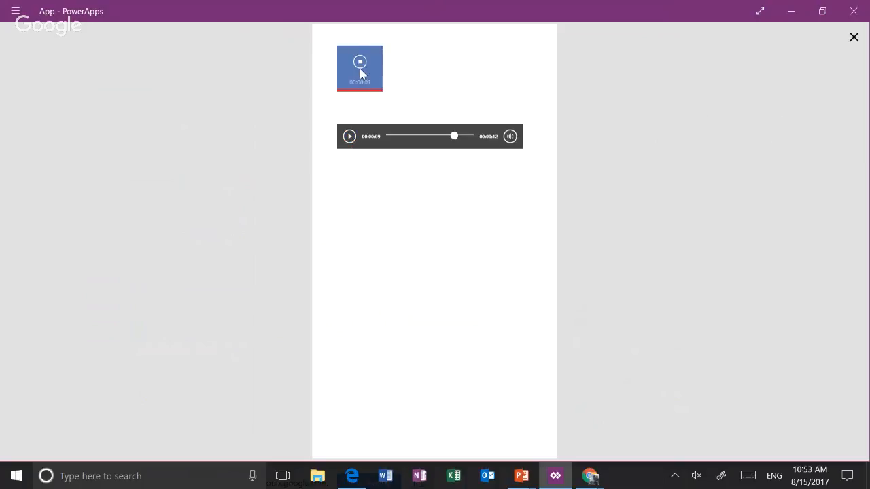
pyautogui.click(359, 68)
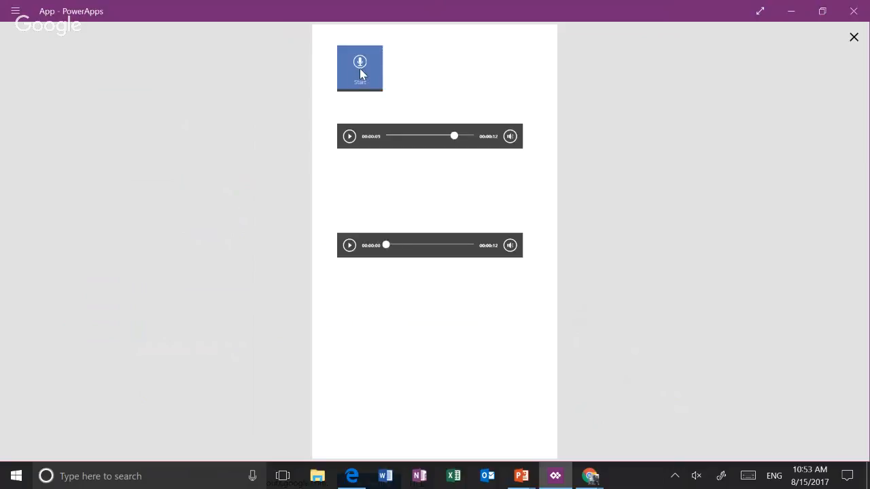
pyautogui.click(853, 39)
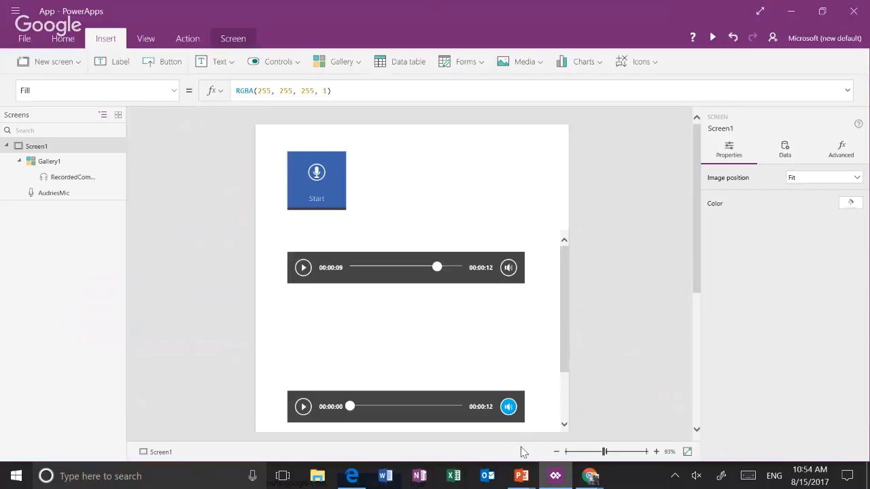
# Switch to the running PowerPoint slide show and advance past the Media Controls slide
pyautogui.click(522, 477)
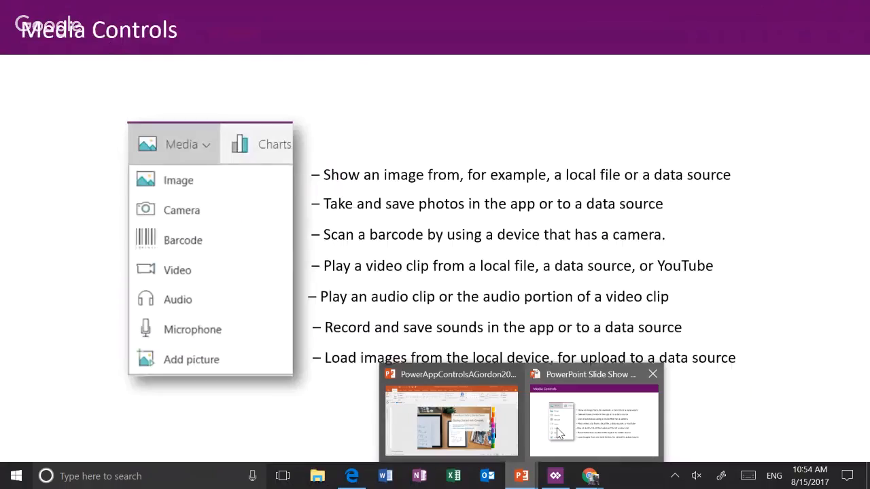
pyautogui.click(557, 434)
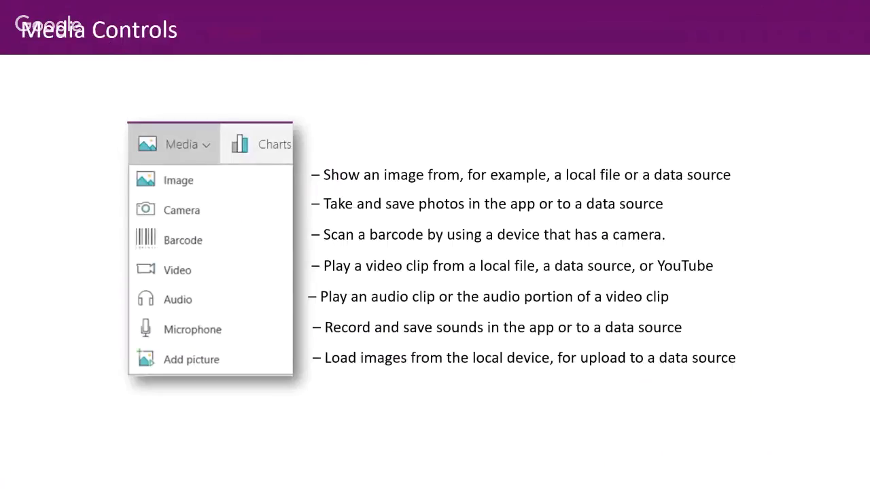
pyautogui.click(536, 274)
pyautogui.click(536, 274)
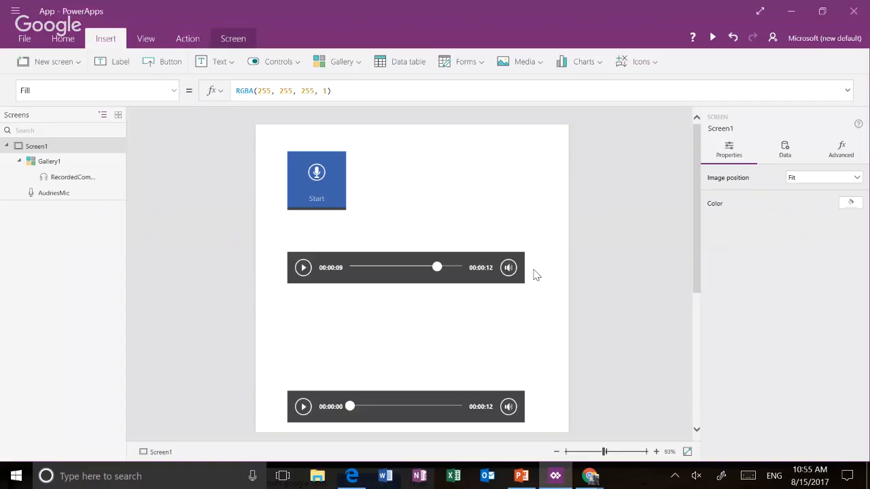
# Back in PowerApps, insert a label and move it to X 30, Y 185, between the microphone and the first audio player
pyautogui.click(224, 62)
pyautogui.click(231, 84)
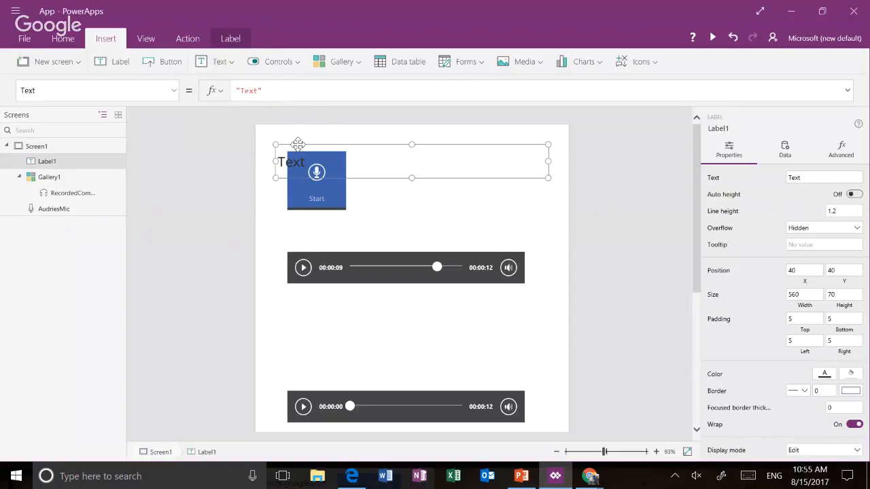
pyautogui.moveTo(297, 143); pyautogui.dragTo(293, 233)
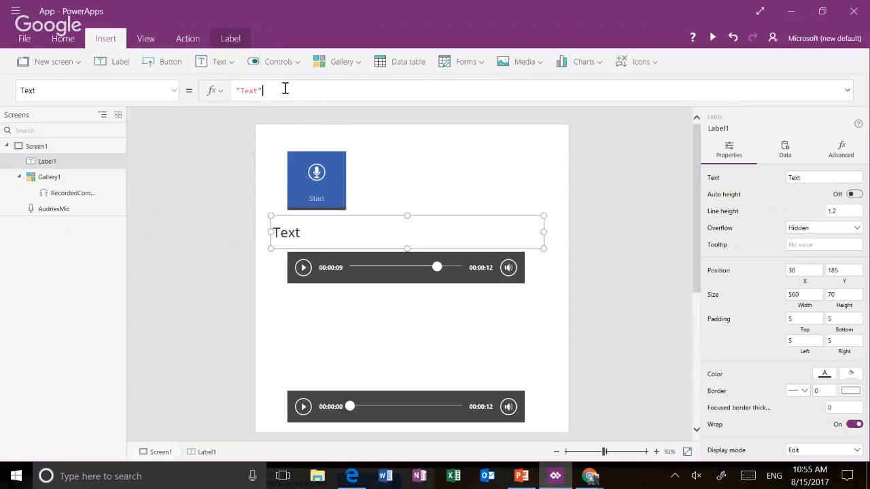
# Set the new label's Text property to "ArtsyPowerApper"
pyautogui.moveTo(285, 88); pyautogui.dragTo(228, 88)
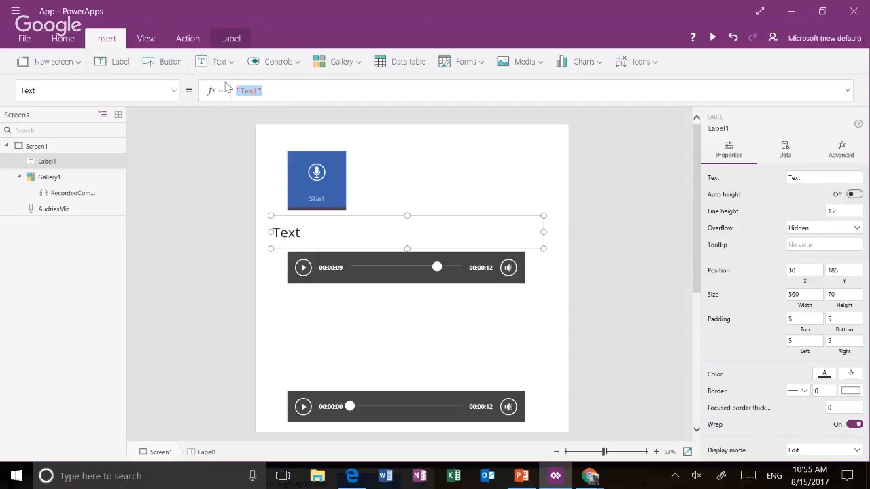
pyautogui.write('"ArtsyPo')
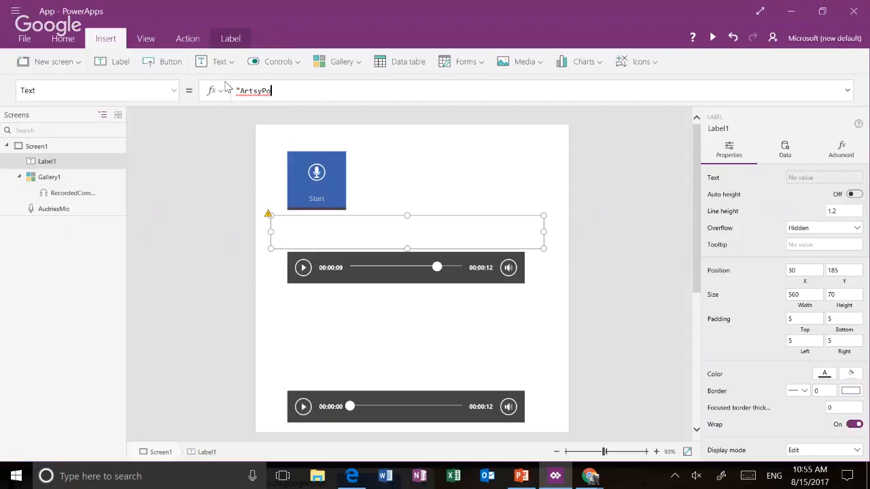
pyautogui.write('werApper"')
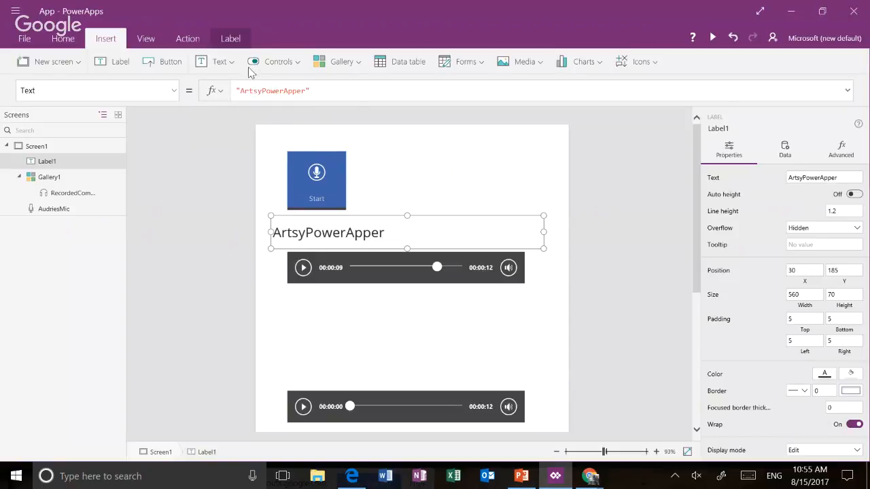
# Insert a button control on the screen and delete it again
pyautogui.click(231, 63)
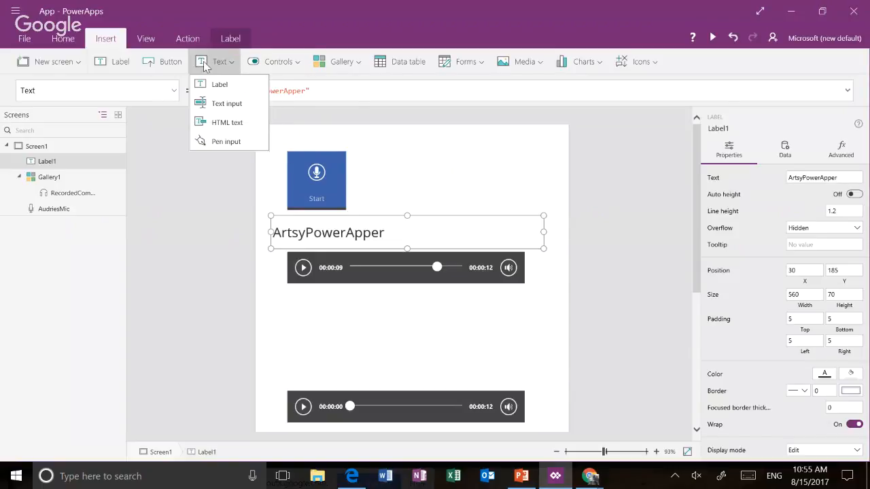
pyautogui.click(297, 71)
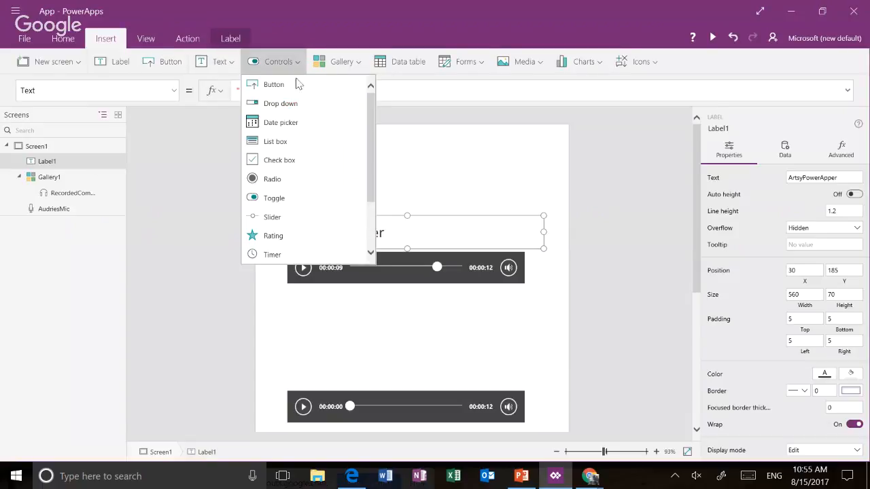
pyautogui.click(299, 86)
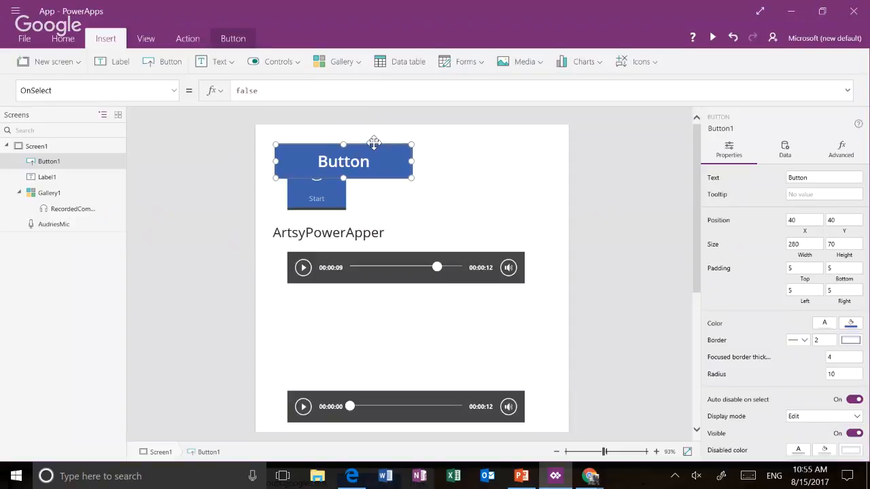
pyautogui.press('Delete')
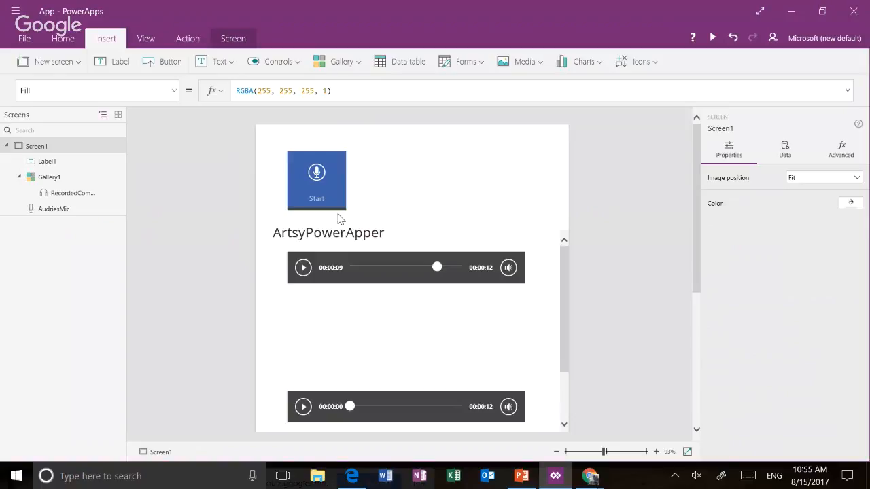
# Move the ArtsyPowerApper label's left edge to X 65 in line with the microphone, making it 525 wide
pyautogui.click(338, 234)
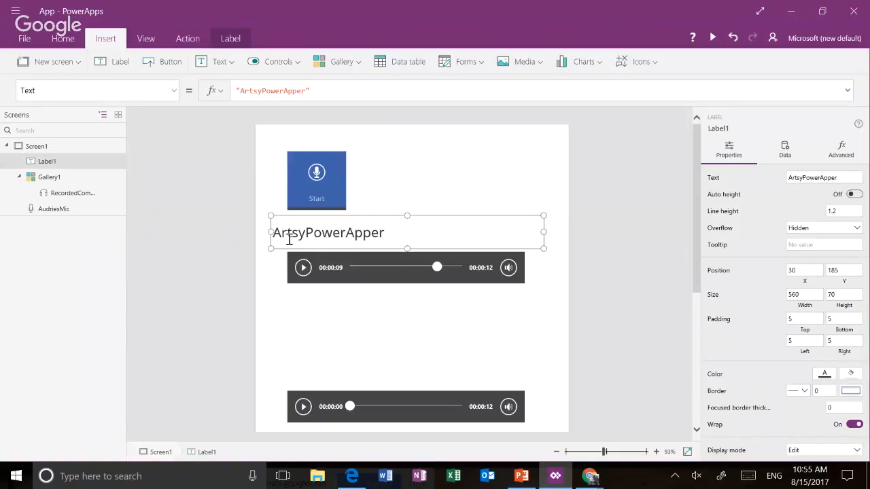
pyautogui.moveTo(270, 232); pyautogui.dragTo(288, 233)
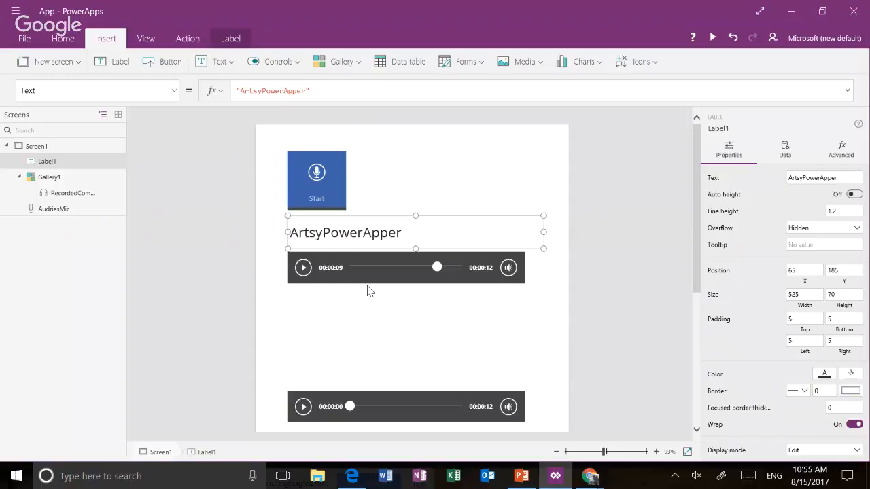
# Switch to the YouTube live stream in Chrome and read the viewers' questions in the live chat
pyautogui.hotkey('alt', 'Tab')
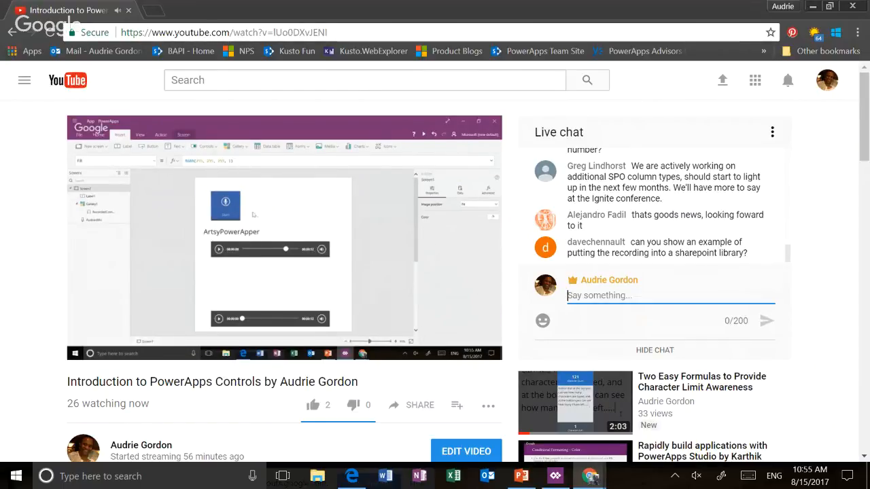
pyautogui.write('@')
pyautogui.press('BackSpace')
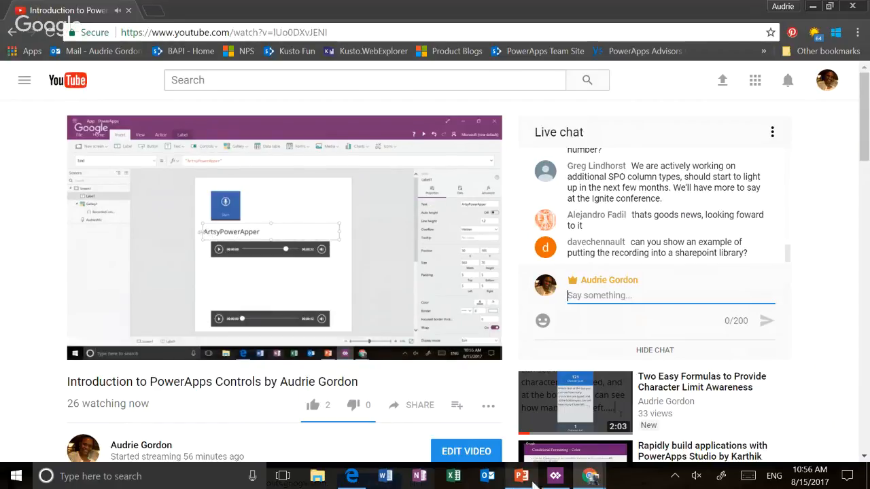
pyautogui.moveTo(533, 481)
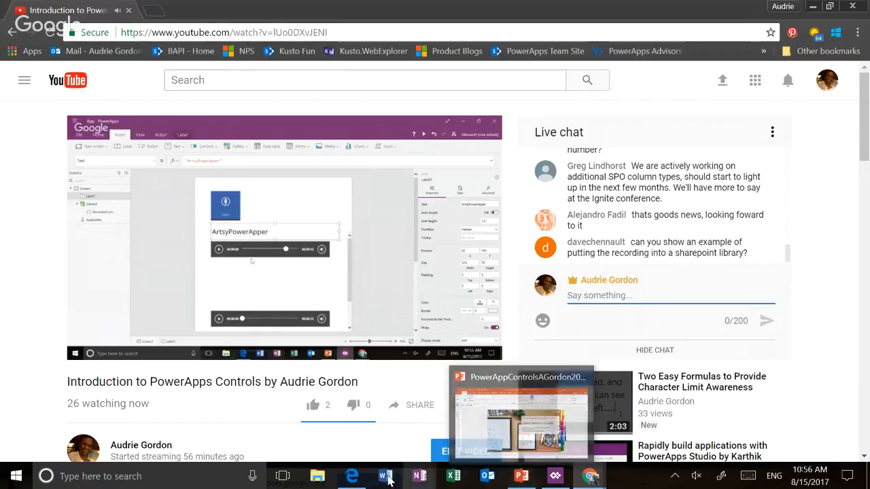
# Review the earlier live chat messages and return to the newest ones to check for remaining viewer questions
pyautogui.moveTo(353, 484)
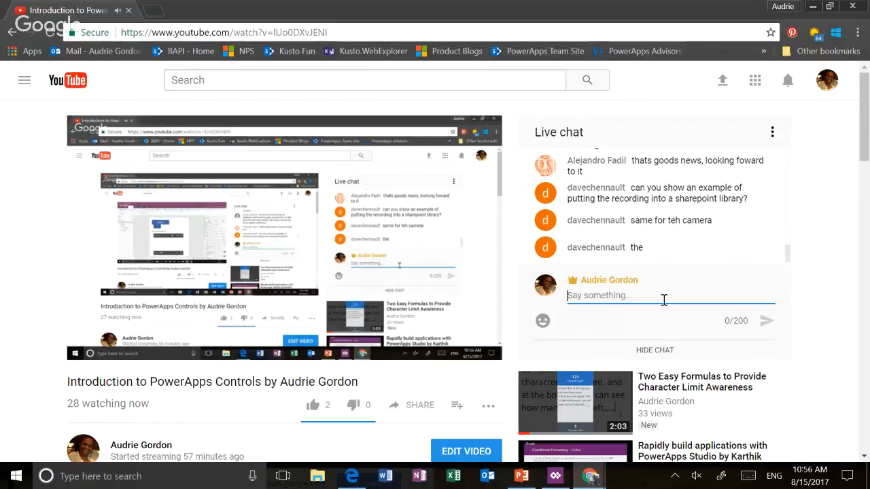
pyautogui.scroll(5, 655, 248)
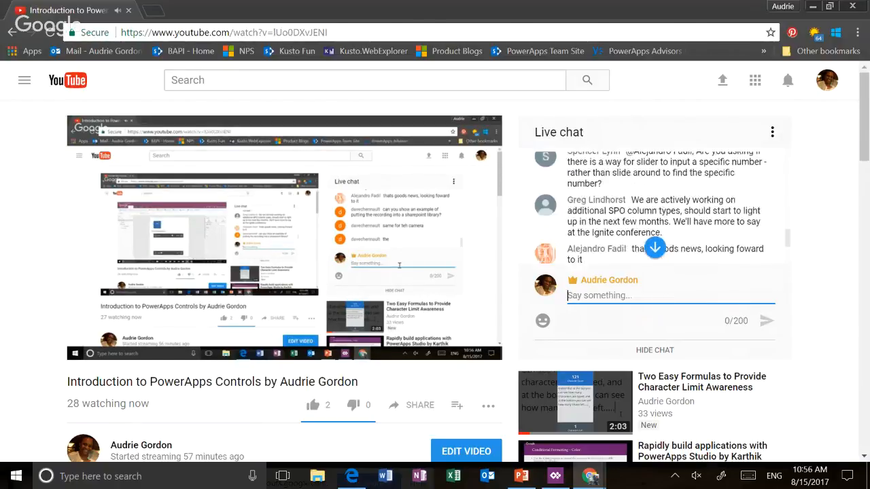
pyautogui.scroll(2, 655, 248)
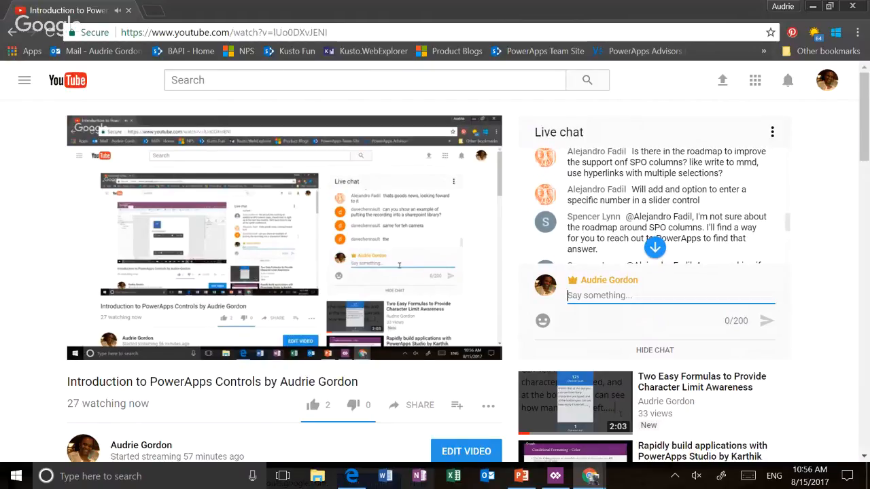
pyautogui.scroll(-3, 655, 248)
pyautogui.scroll(-1, 655, 248)
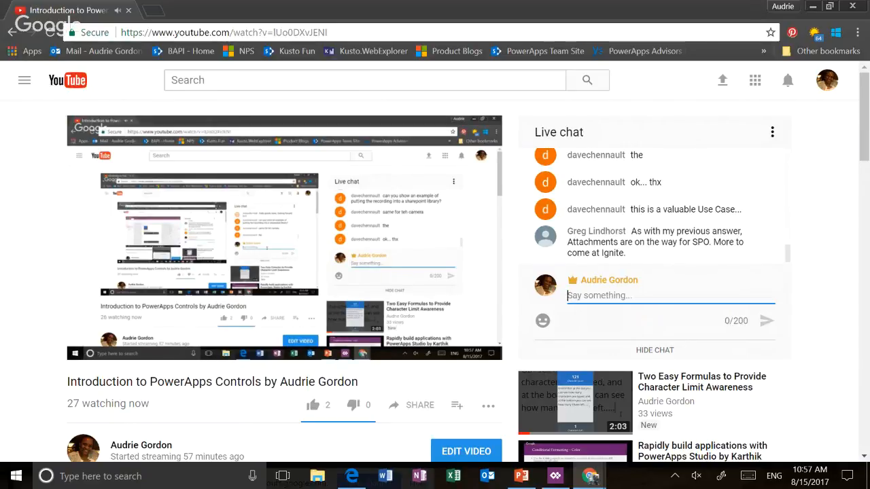
# Switch from the YouTube live stream to the Google Hangouts broadcast window in Chrome
pyautogui.hotkey('alt', 'Tab')
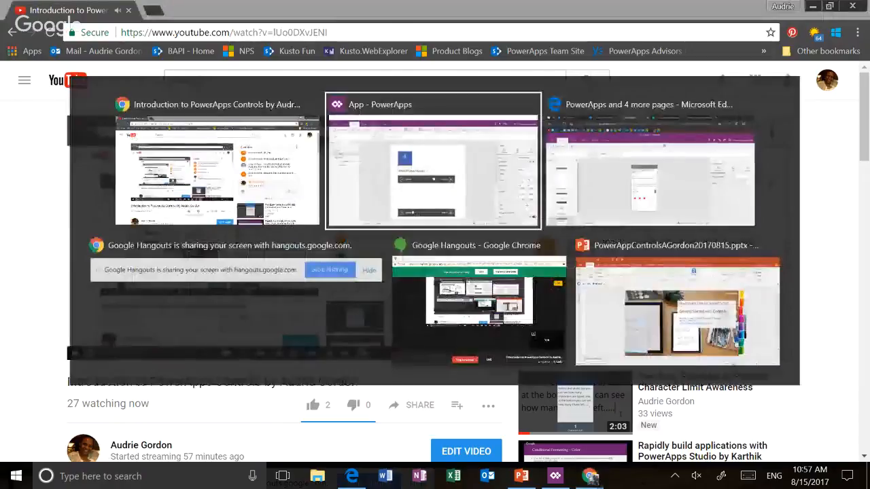
pyautogui.hotkey('alt', 'Tab')
pyautogui.hotkey('alt', 'Tab')
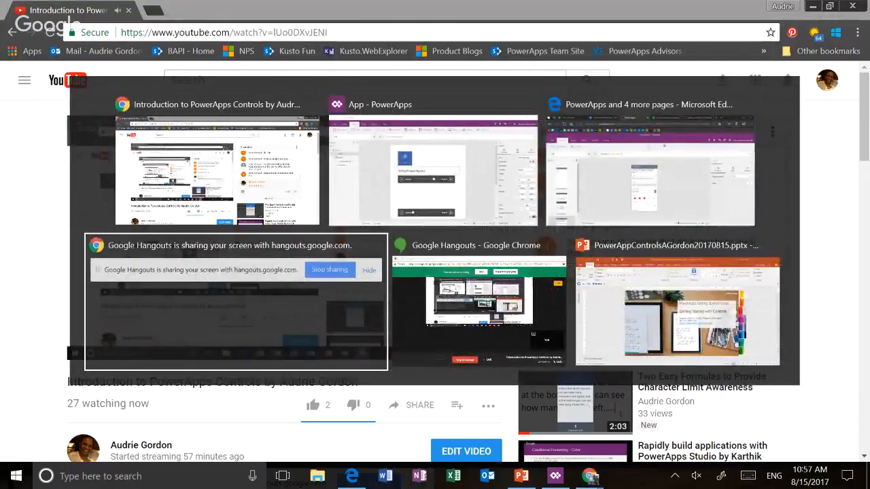
pyautogui.hotkey('alt', 'Tab')
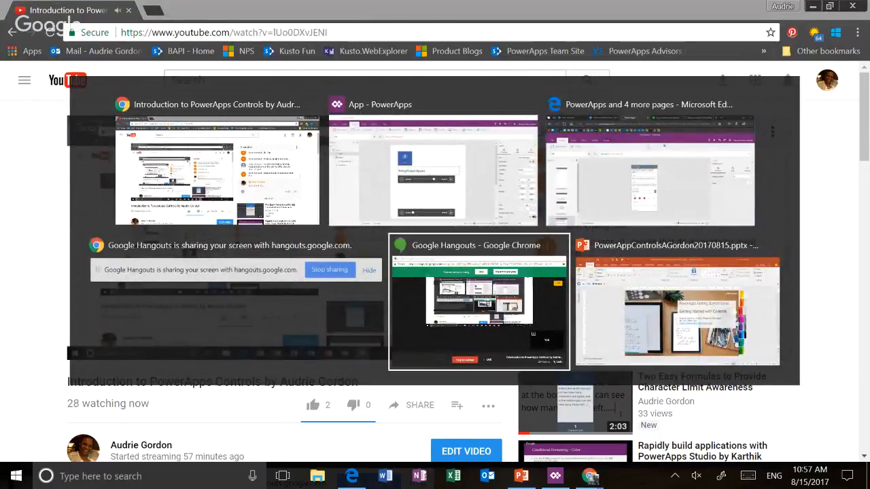